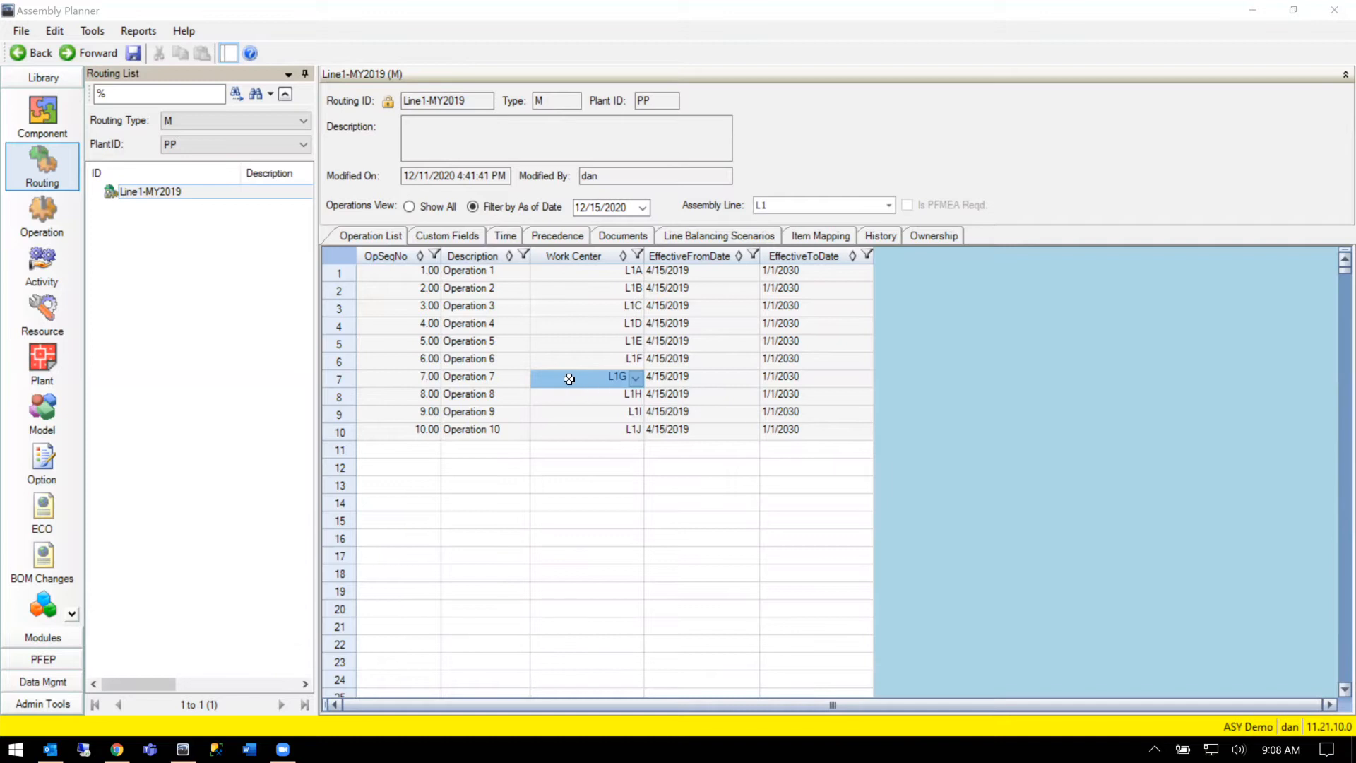
# Step: Open the Pivot Grid Export module from the data management tools
pyautogui.click(46, 685)
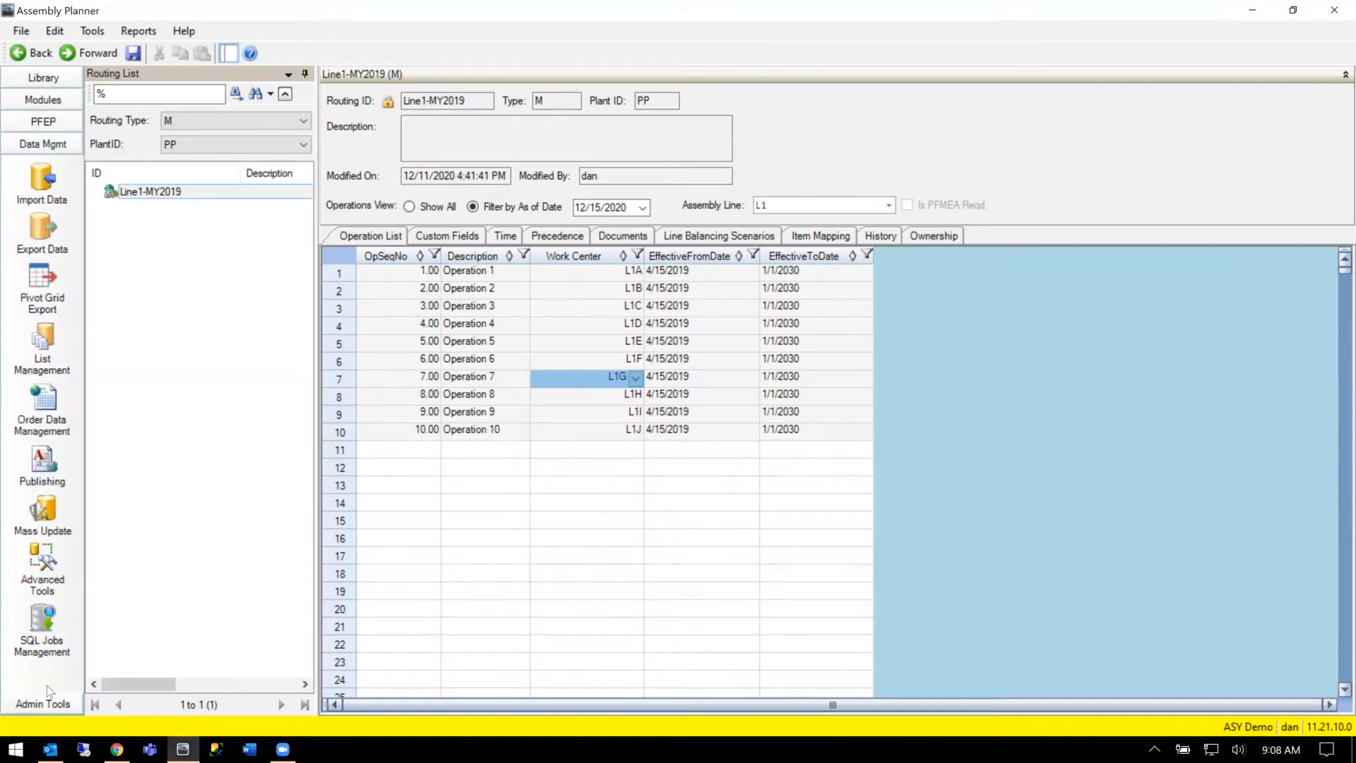
pyautogui.click(33, 277)
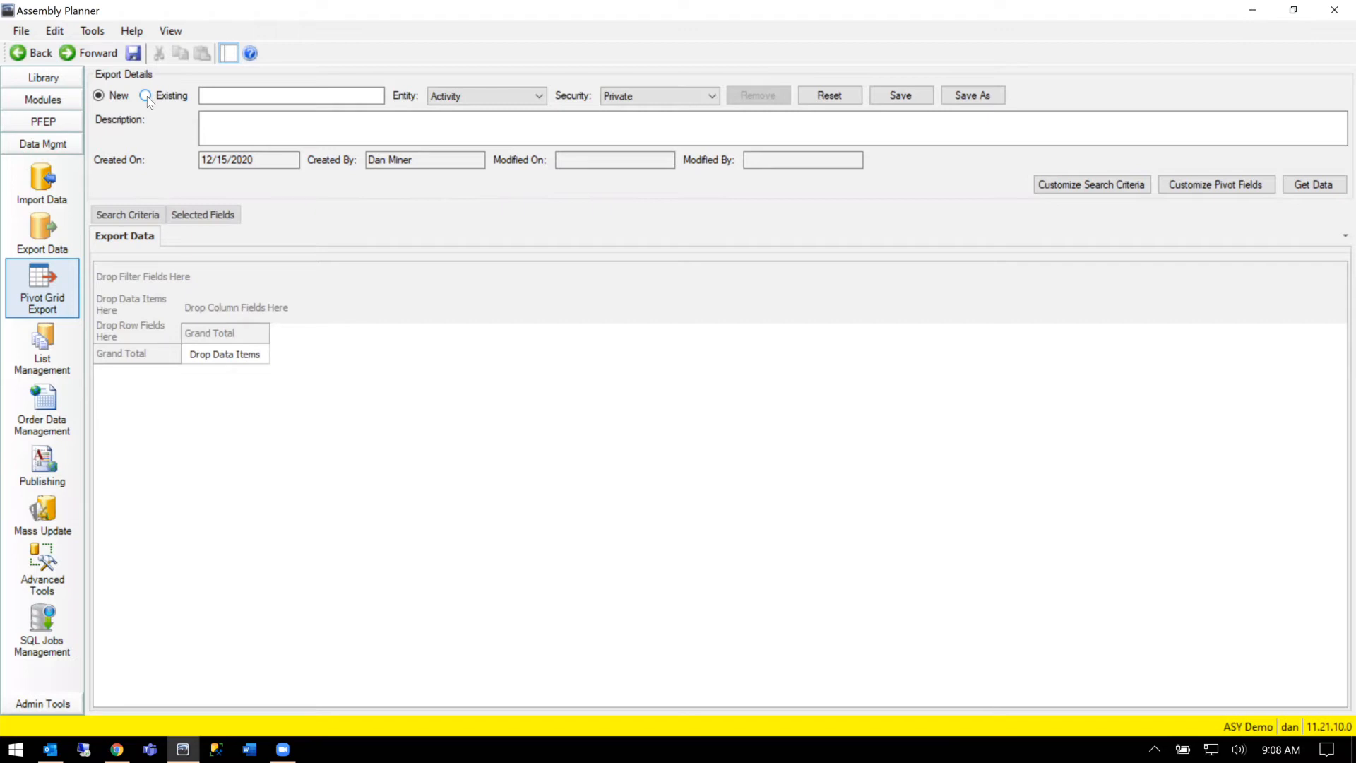
pyautogui.click(663, 95)
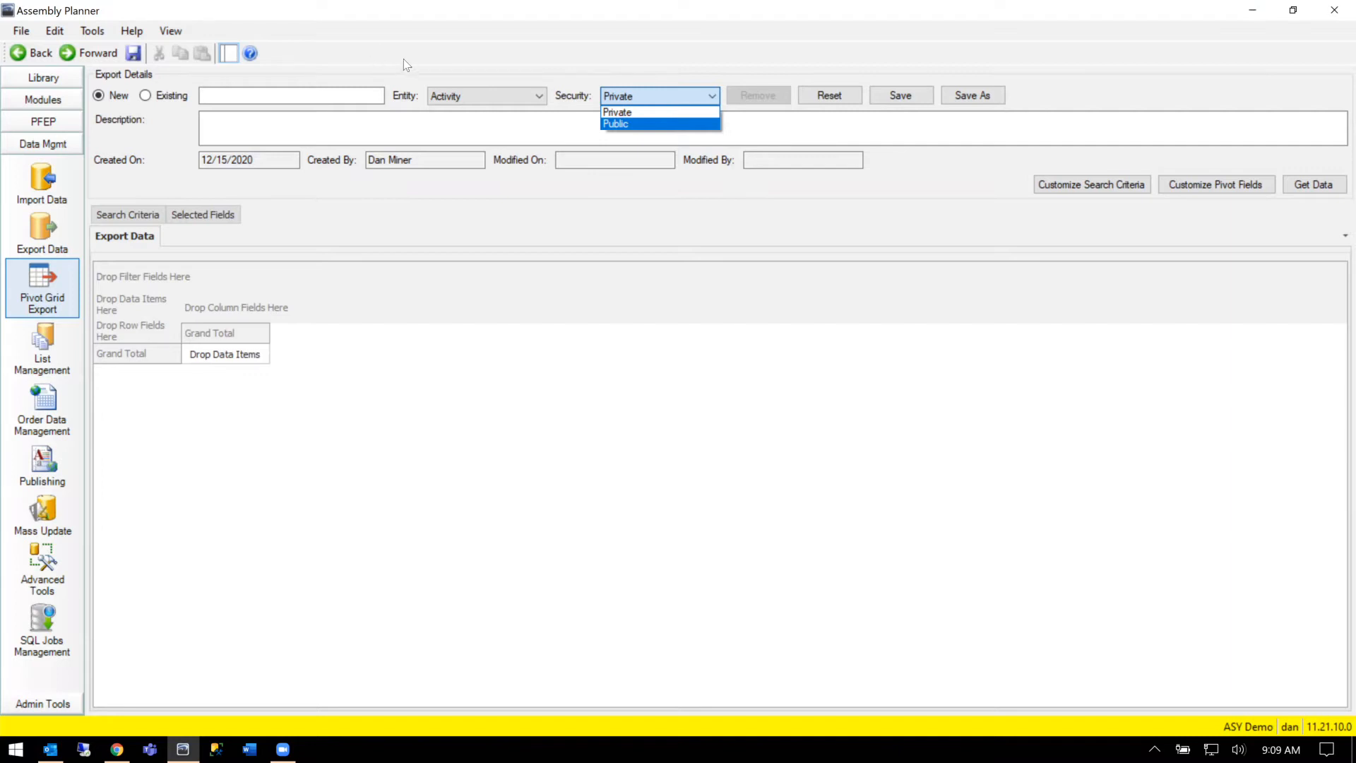
pyautogui.click(423, 61)
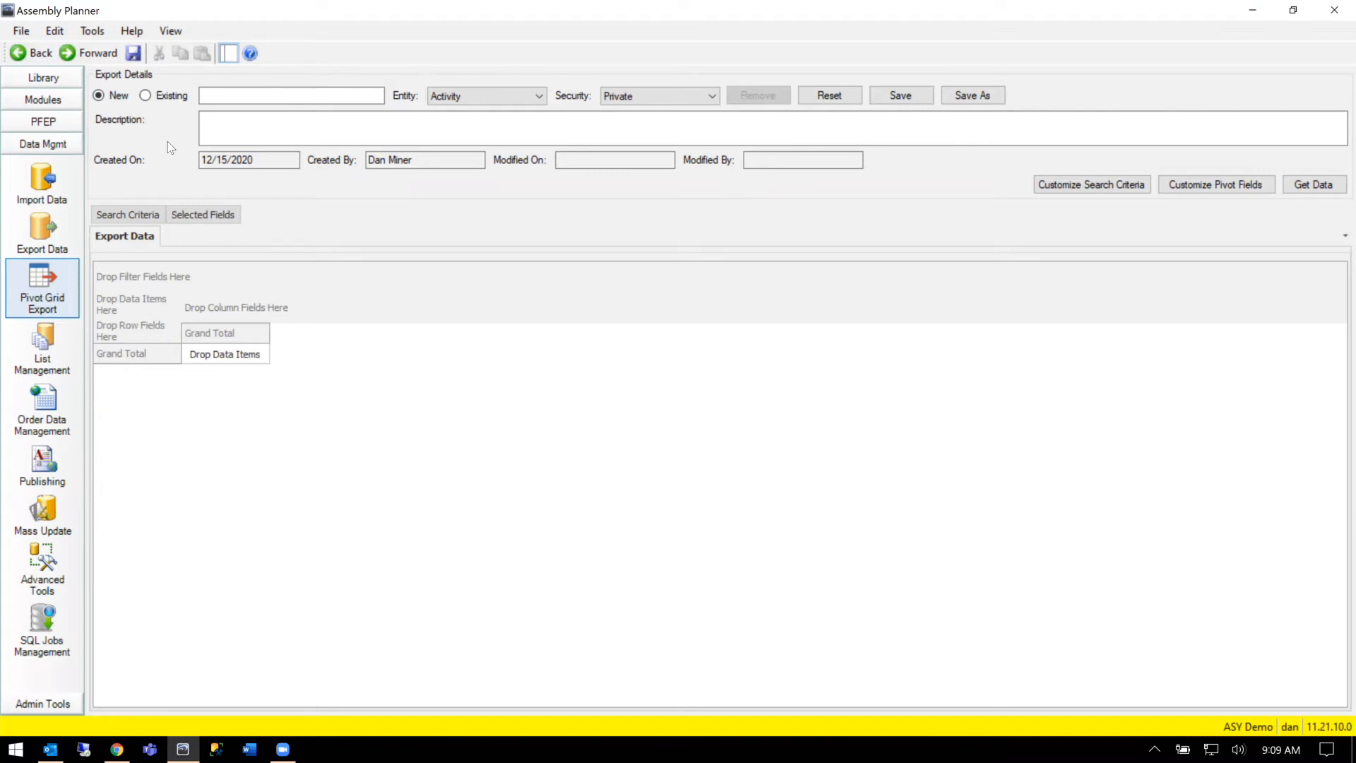
pyautogui.click(28, 78)
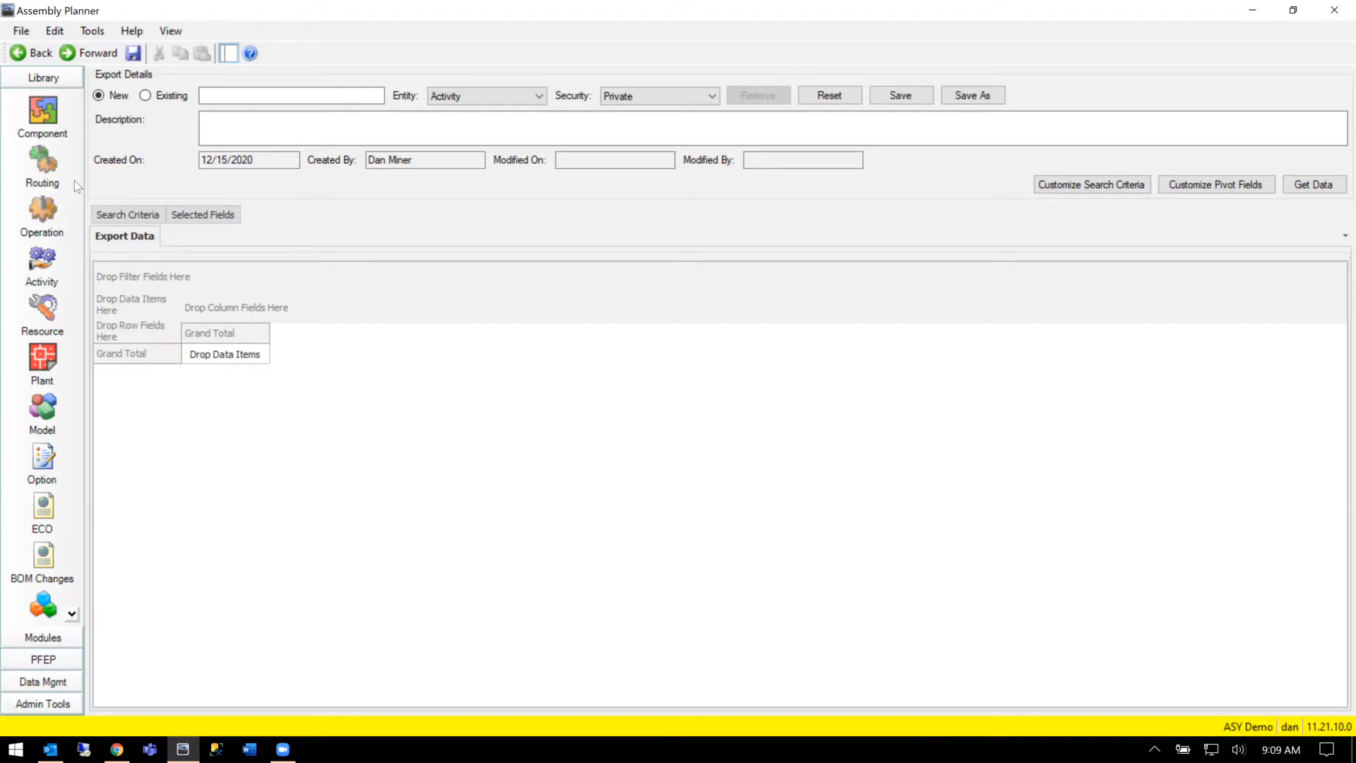
pyautogui.click(507, 95)
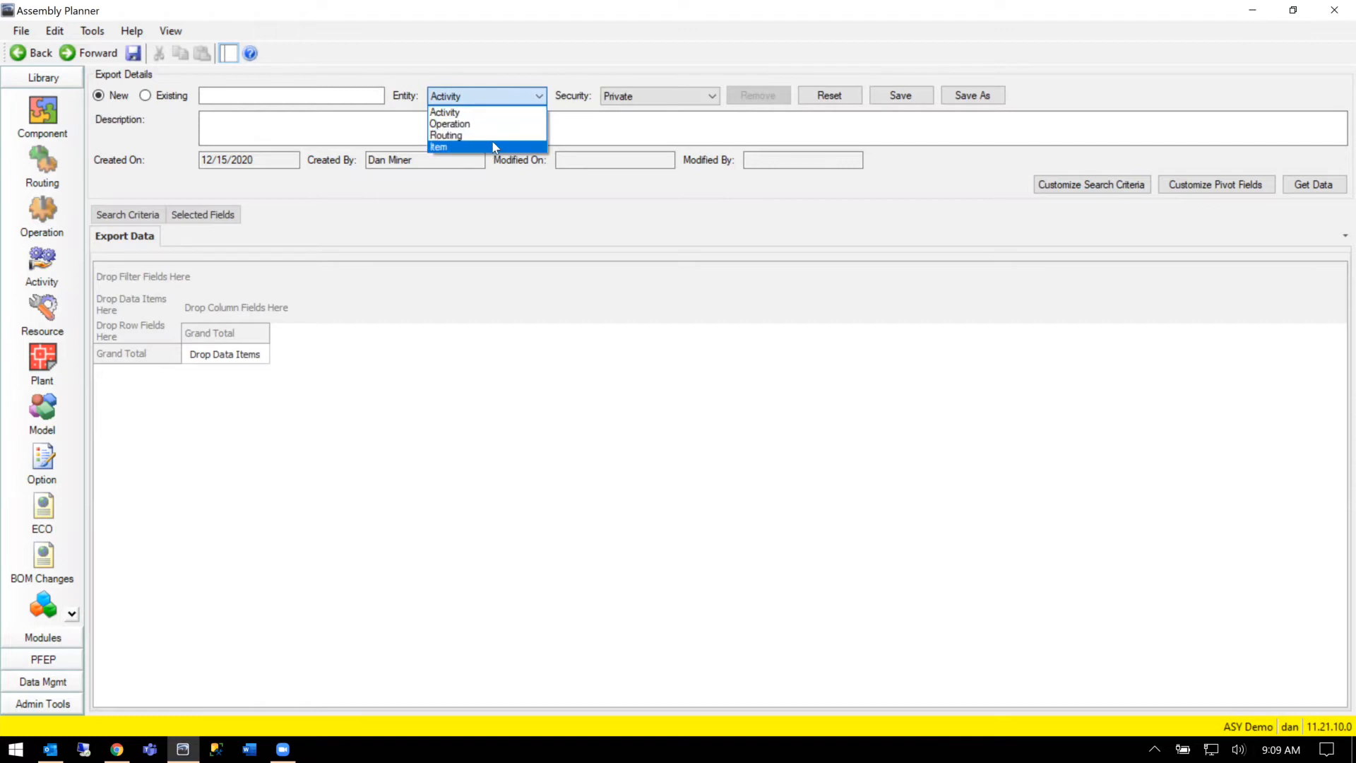
pyautogui.click(509, 60)
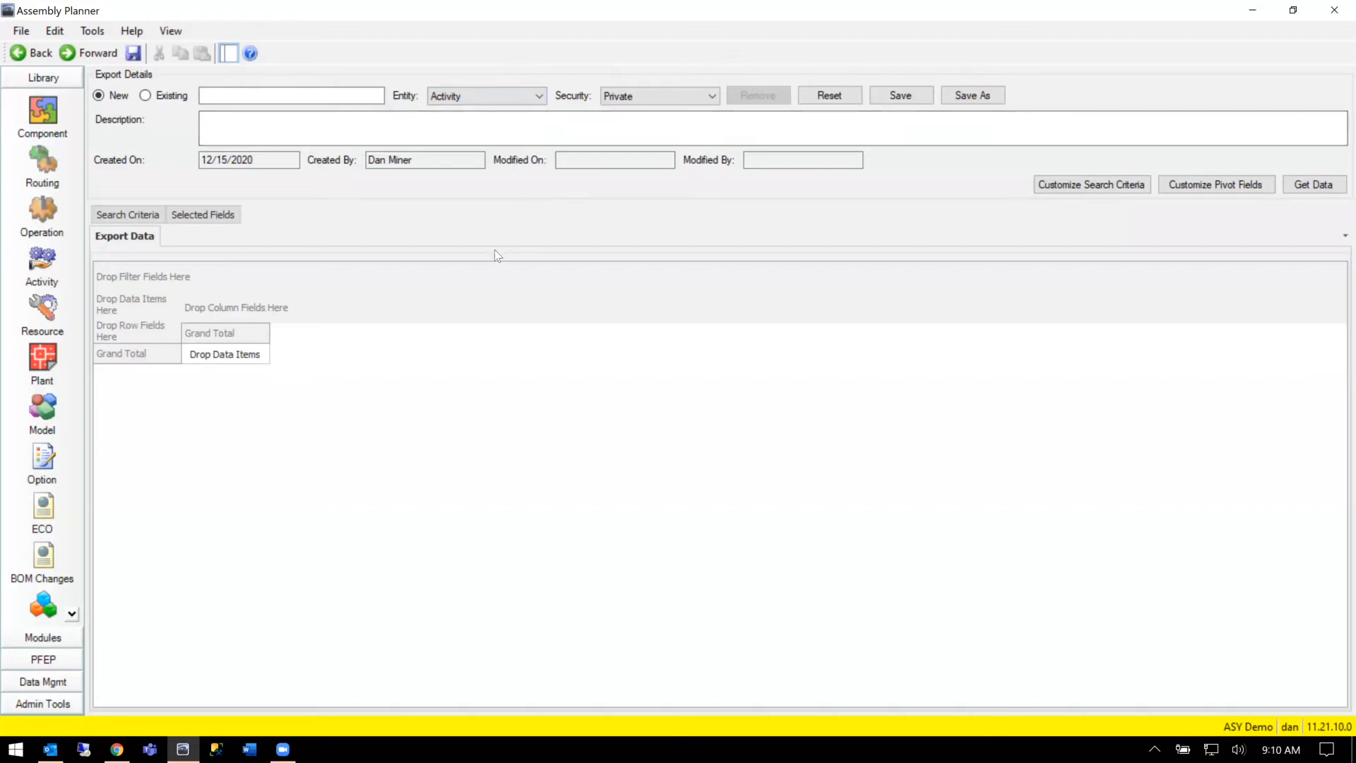
# Step: Name the new pivot grid export "Find A Certain Model"
pyautogui.click(294, 94)
pyautogui.write('Find A Cerrtain Model')
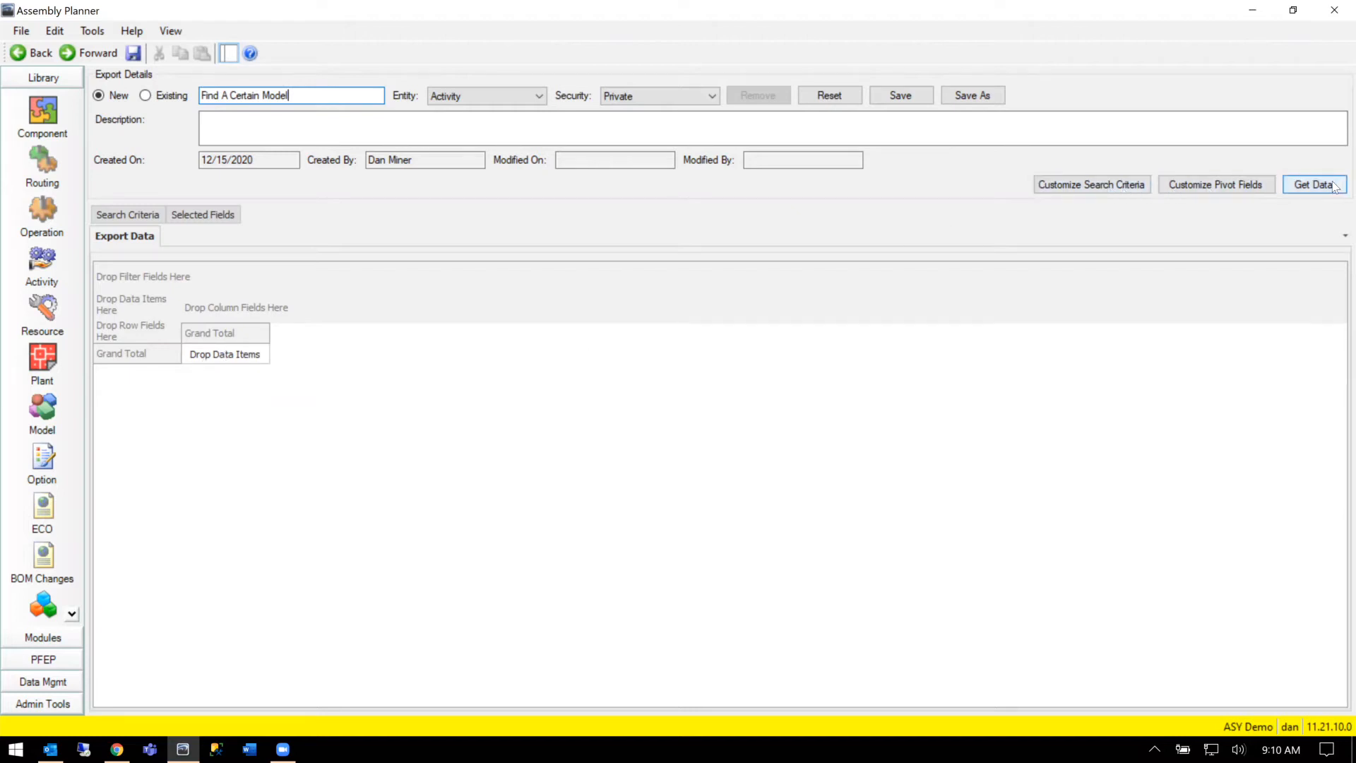
# Step: Restore the default layout of the export view so Search Criteria and Selected Fields are docked side by side
pyautogui.click(126, 214)
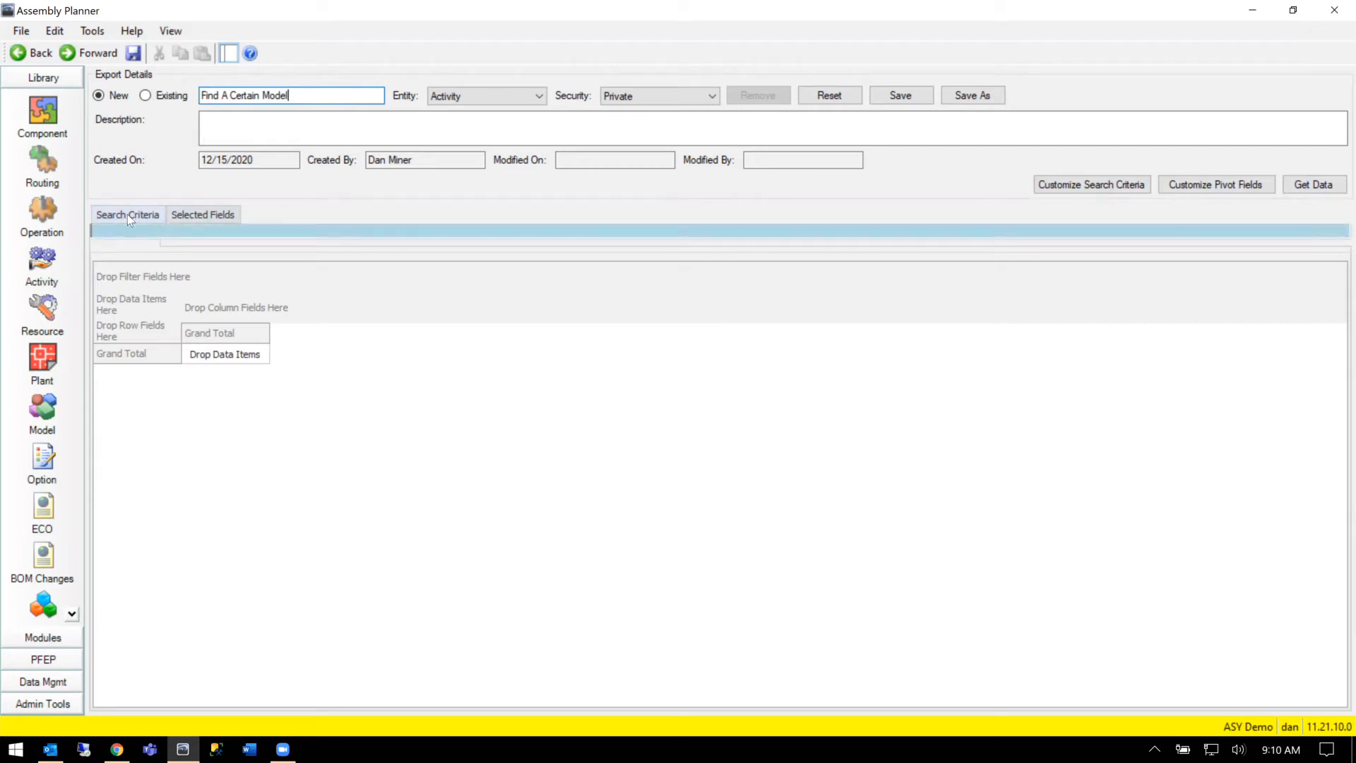
pyautogui.click(208, 217)
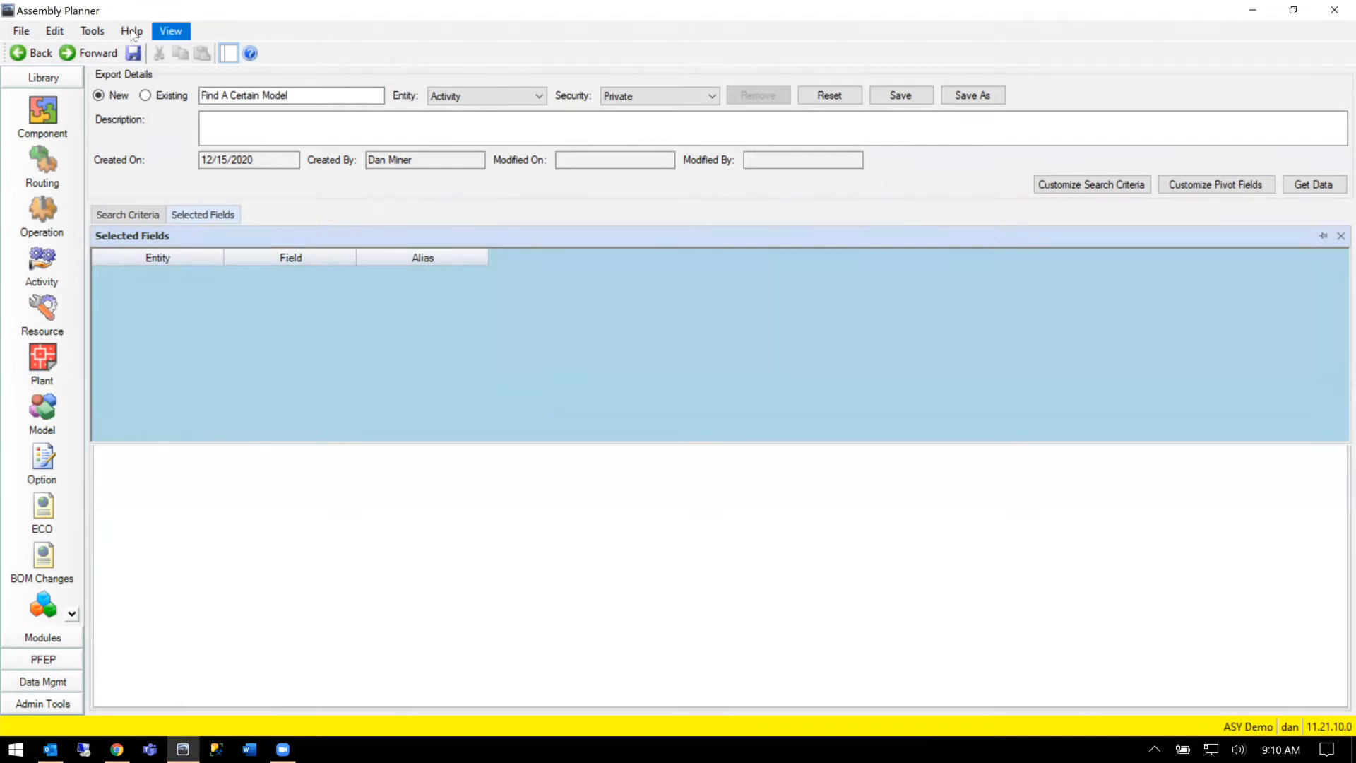
pyautogui.click(174, 32)
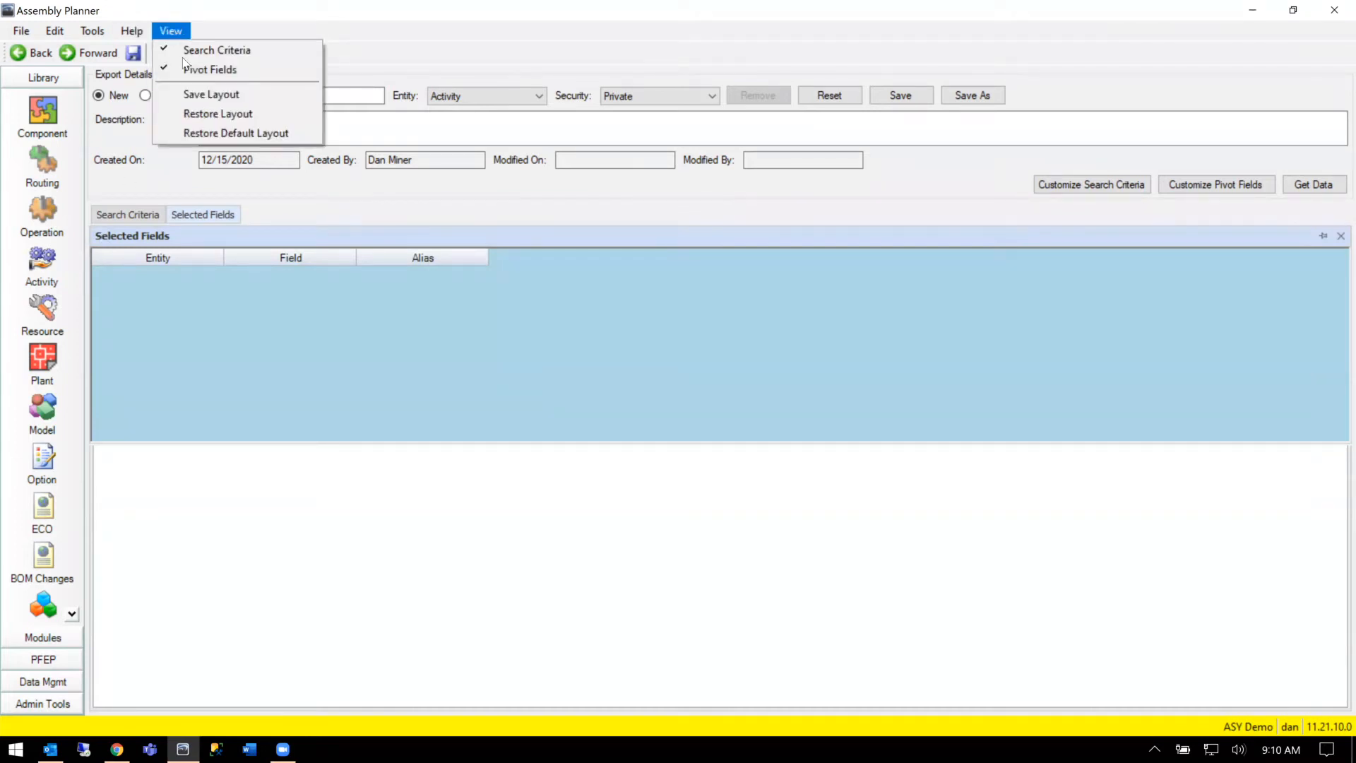
pyautogui.click(214, 133)
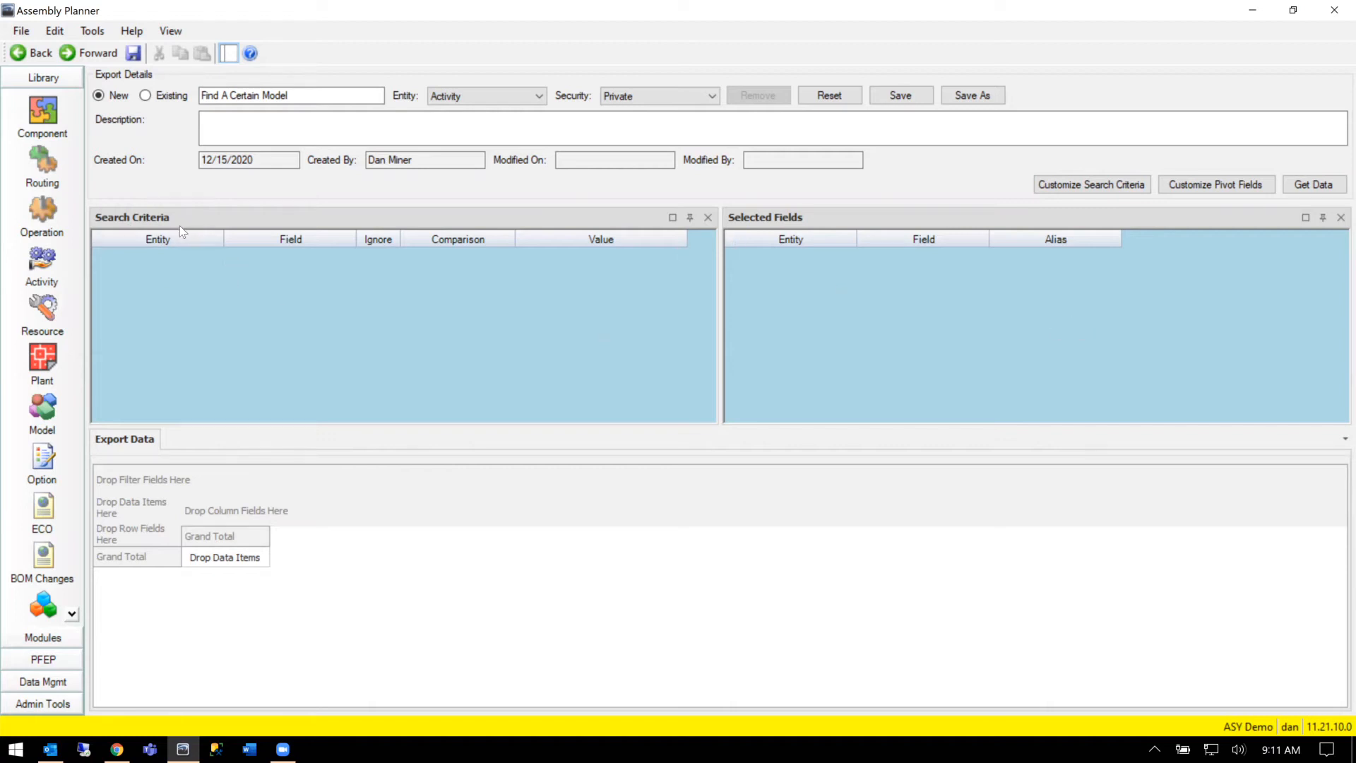
pyautogui.moveTo(152, 244); pyautogui.dragTo(543, 290)
# Step: Add the Routing ID property as a search criteria field for the export
pyautogui.click(1101, 187)
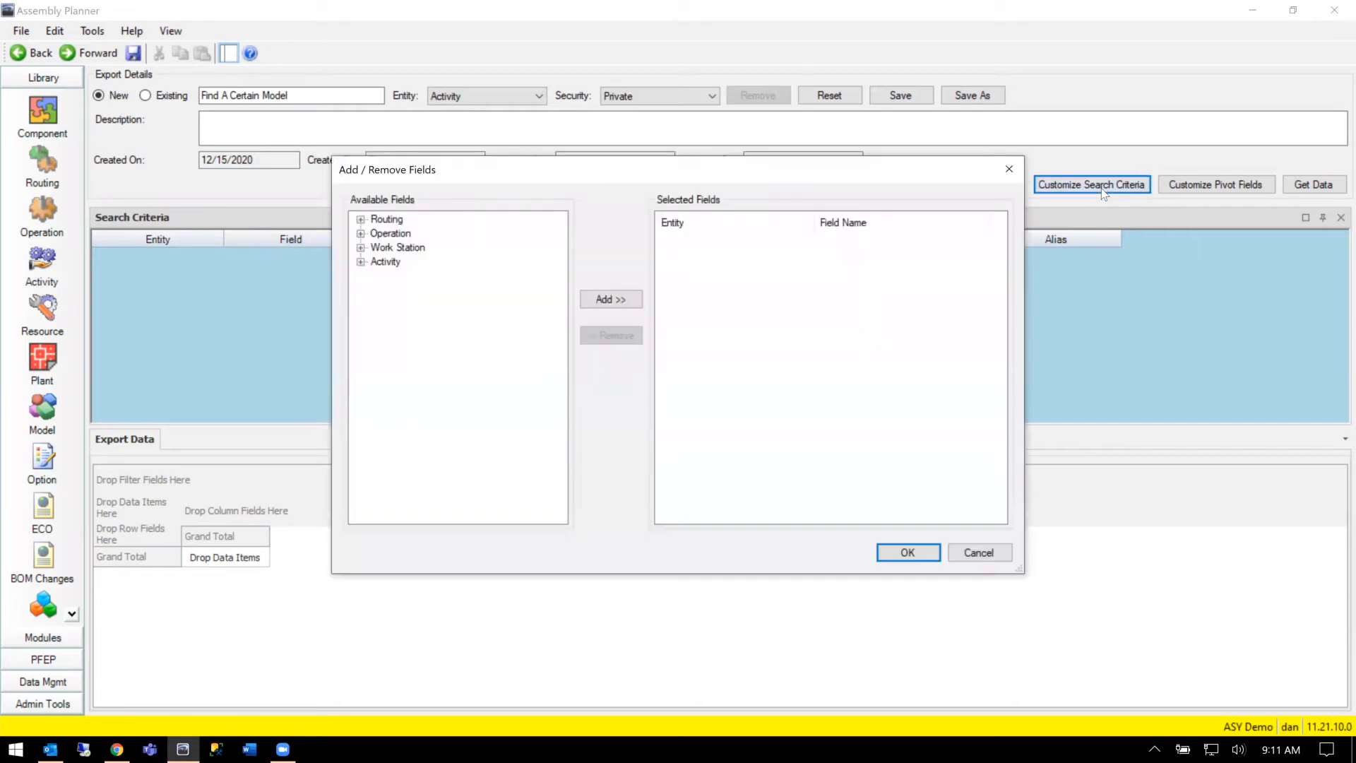
pyautogui.click(361, 219)
pyautogui.click(375, 234)
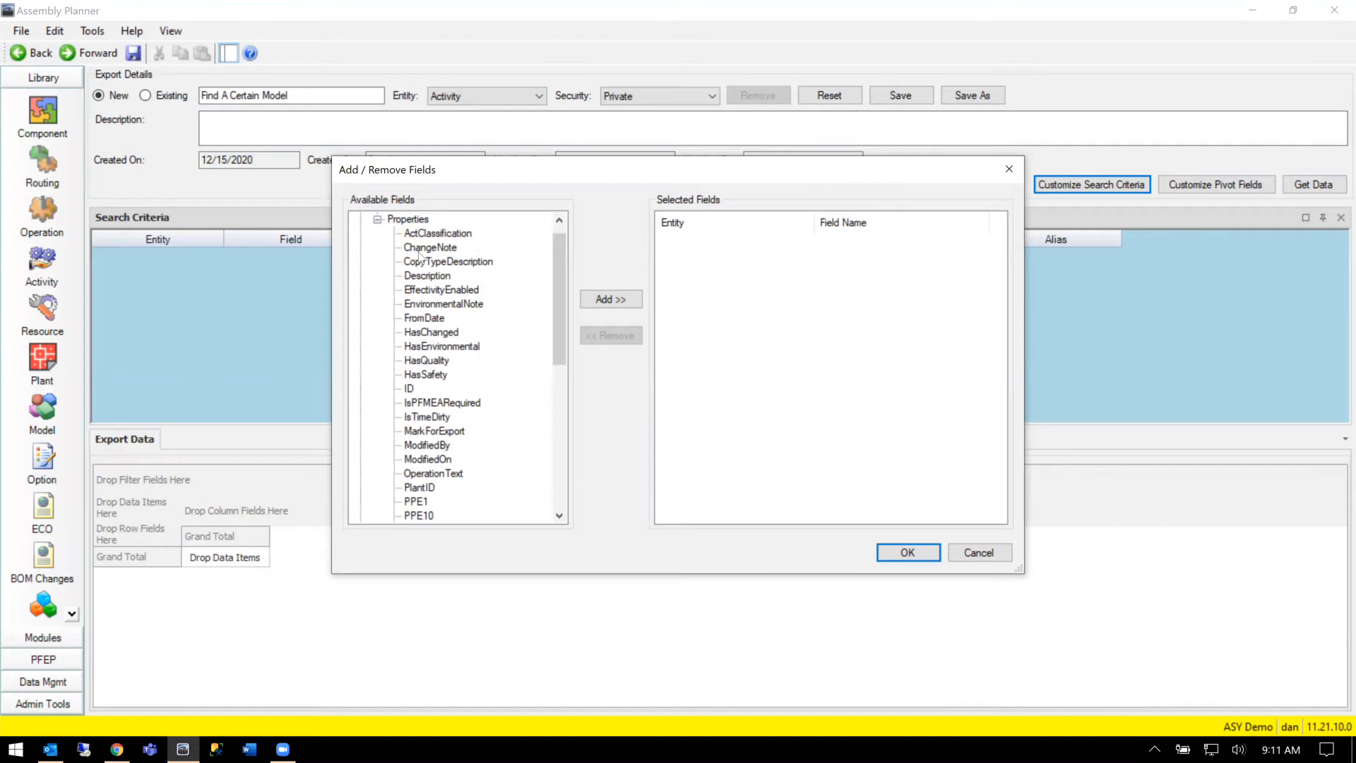
pyautogui.scroll(1, 408, 233)
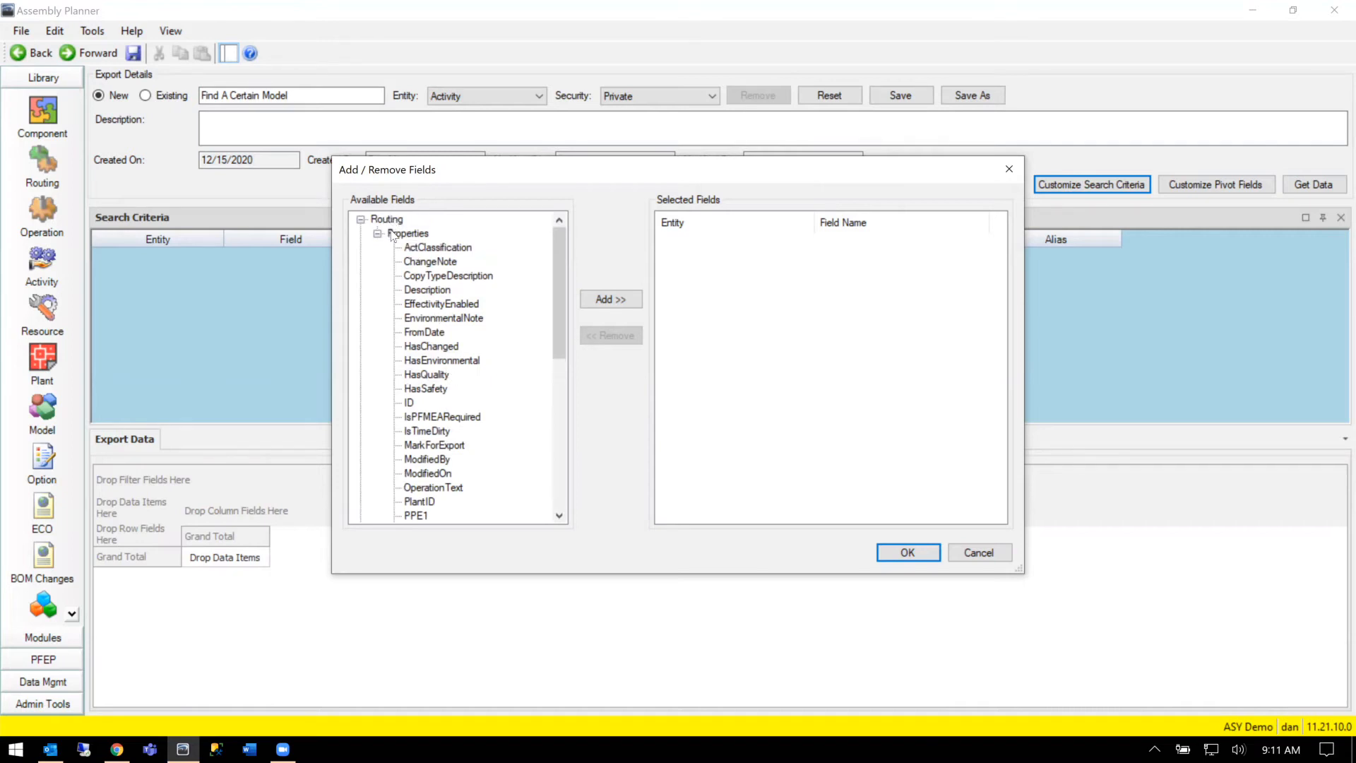
pyautogui.click(408, 403)
pyautogui.click(604, 300)
pyautogui.click(921, 558)
# Step: Set the Routing ID criterion to the comparison "contains" with the value "Line"
pyautogui.click(506, 255)
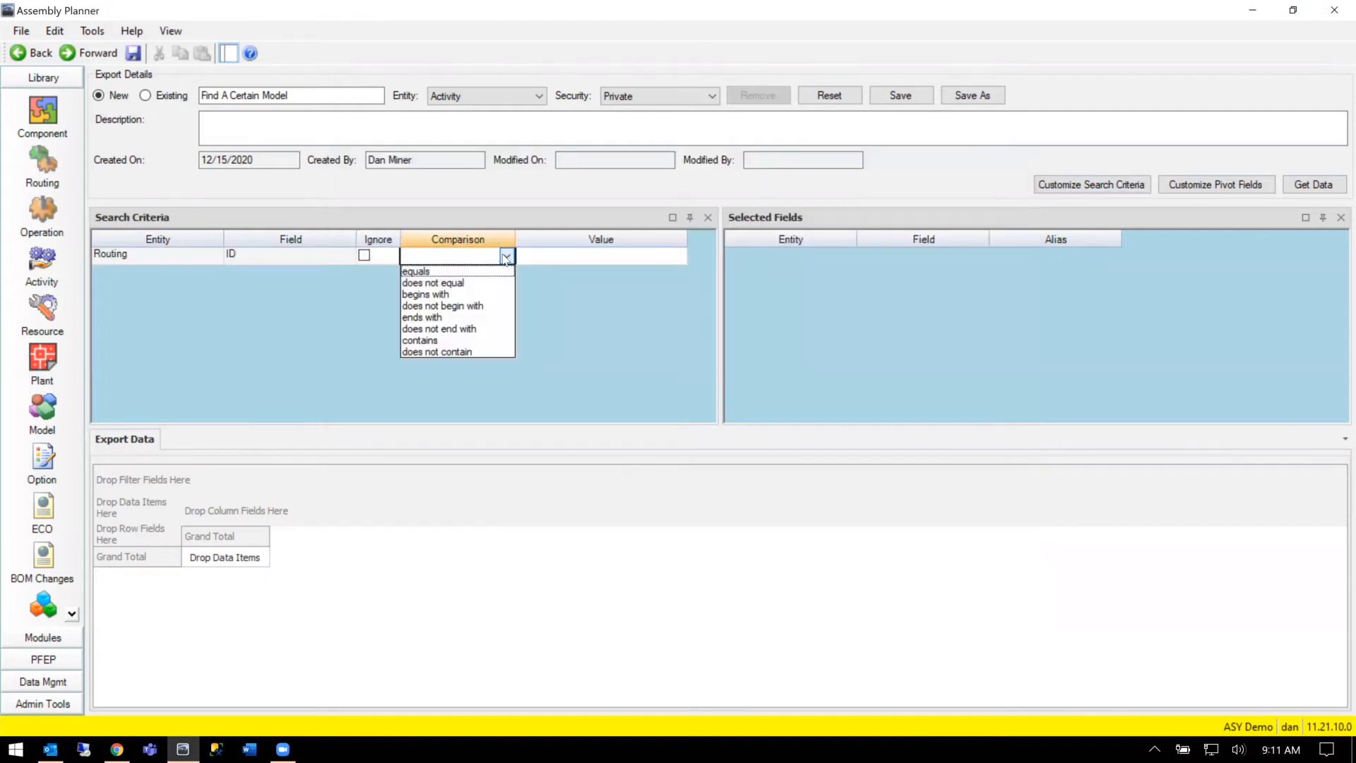
pyautogui.click(452, 341)
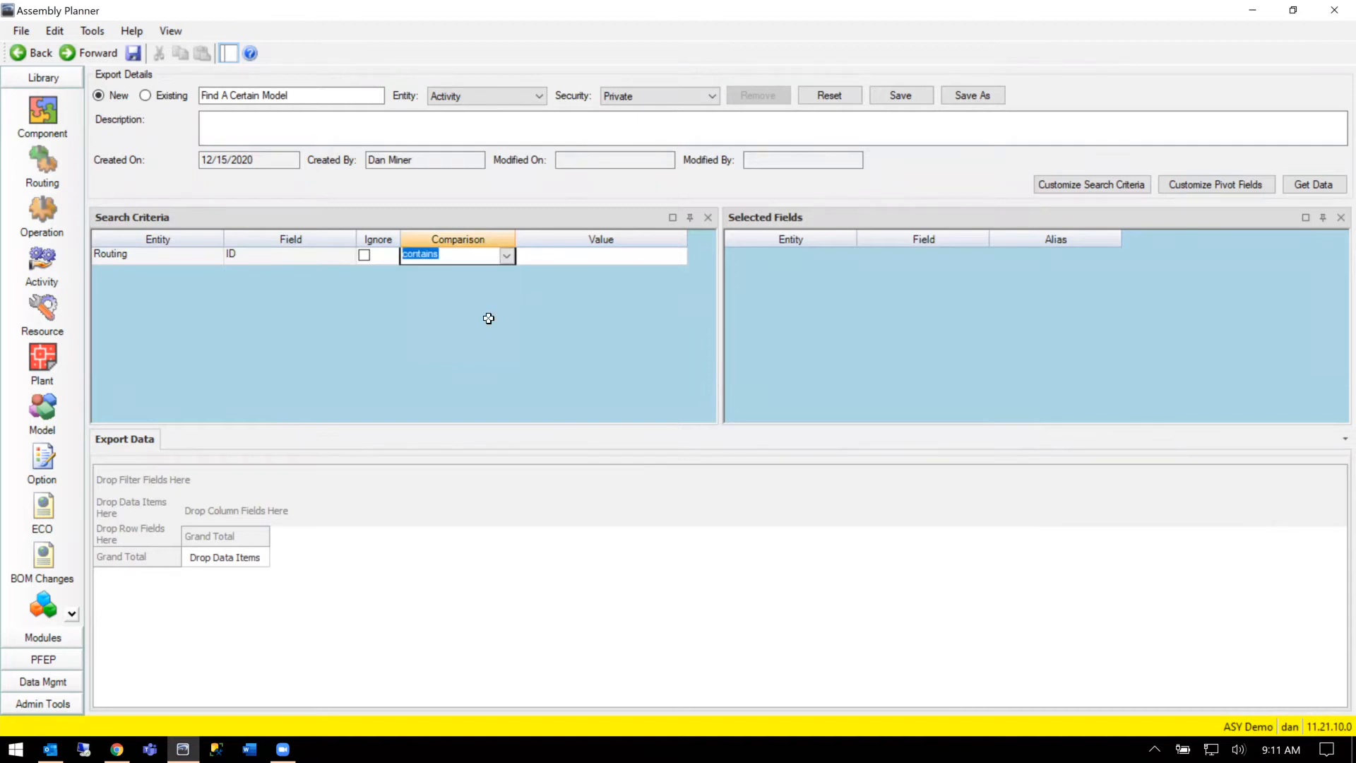
pyautogui.click(554, 256)
pyautogui.write('Line')
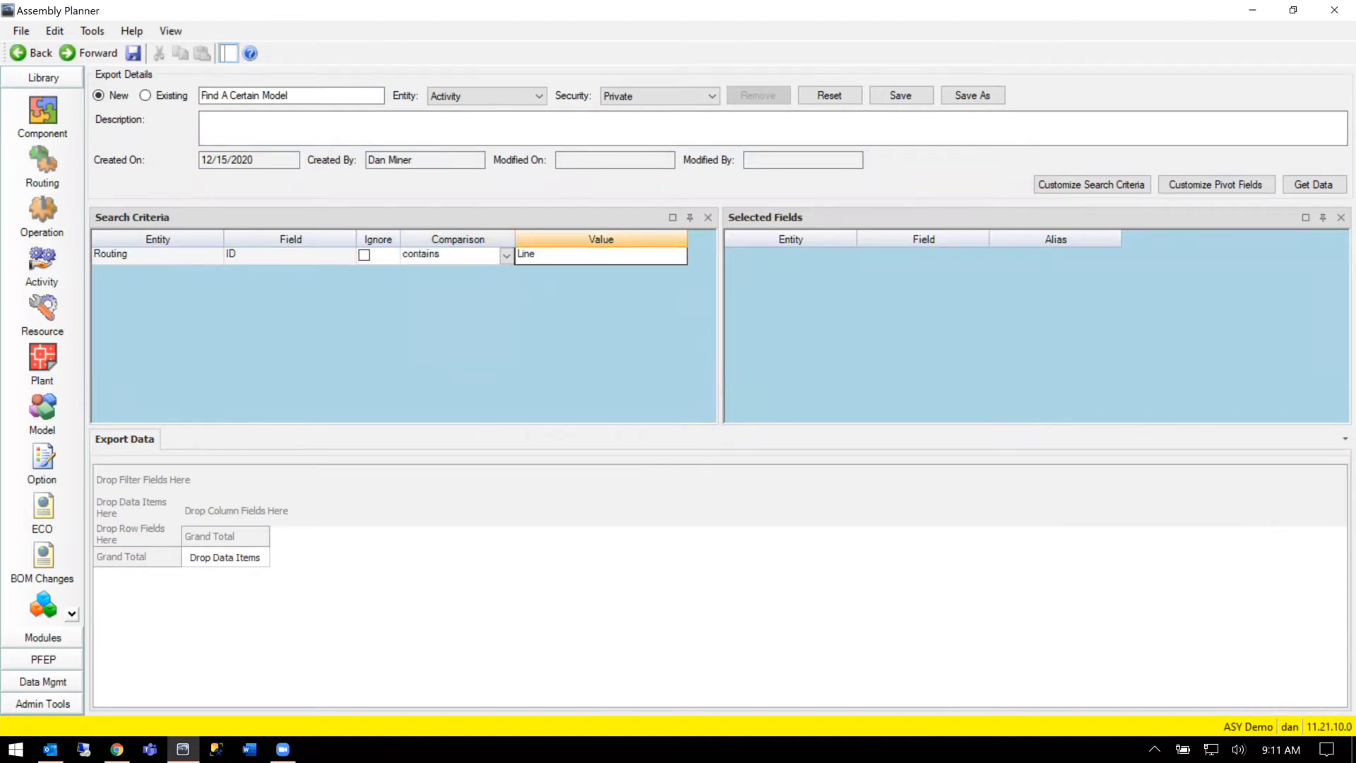
# Step: Switch to the Routing library to check the routing ID, saving the current export settings on the way
pyautogui.click(41, 170)
pyautogui.click(671, 441)
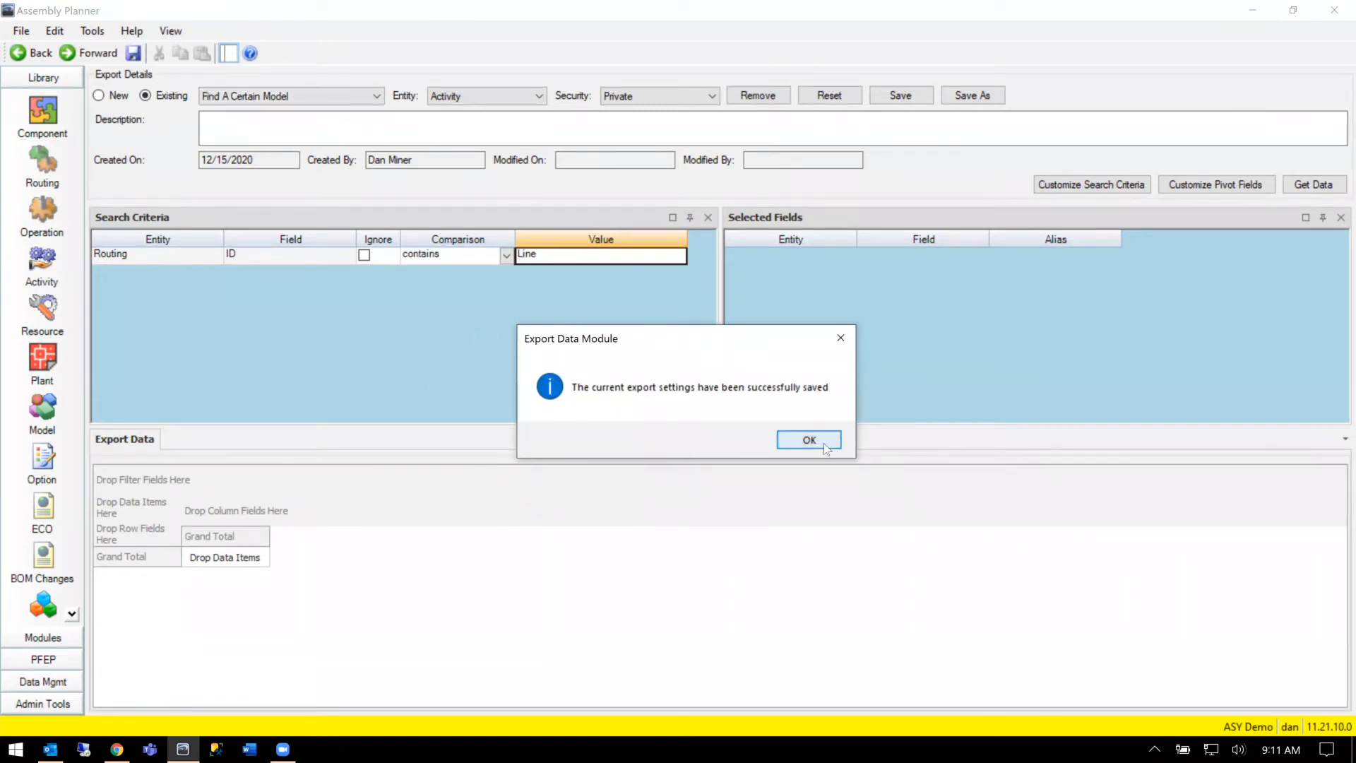
pyautogui.click(824, 443)
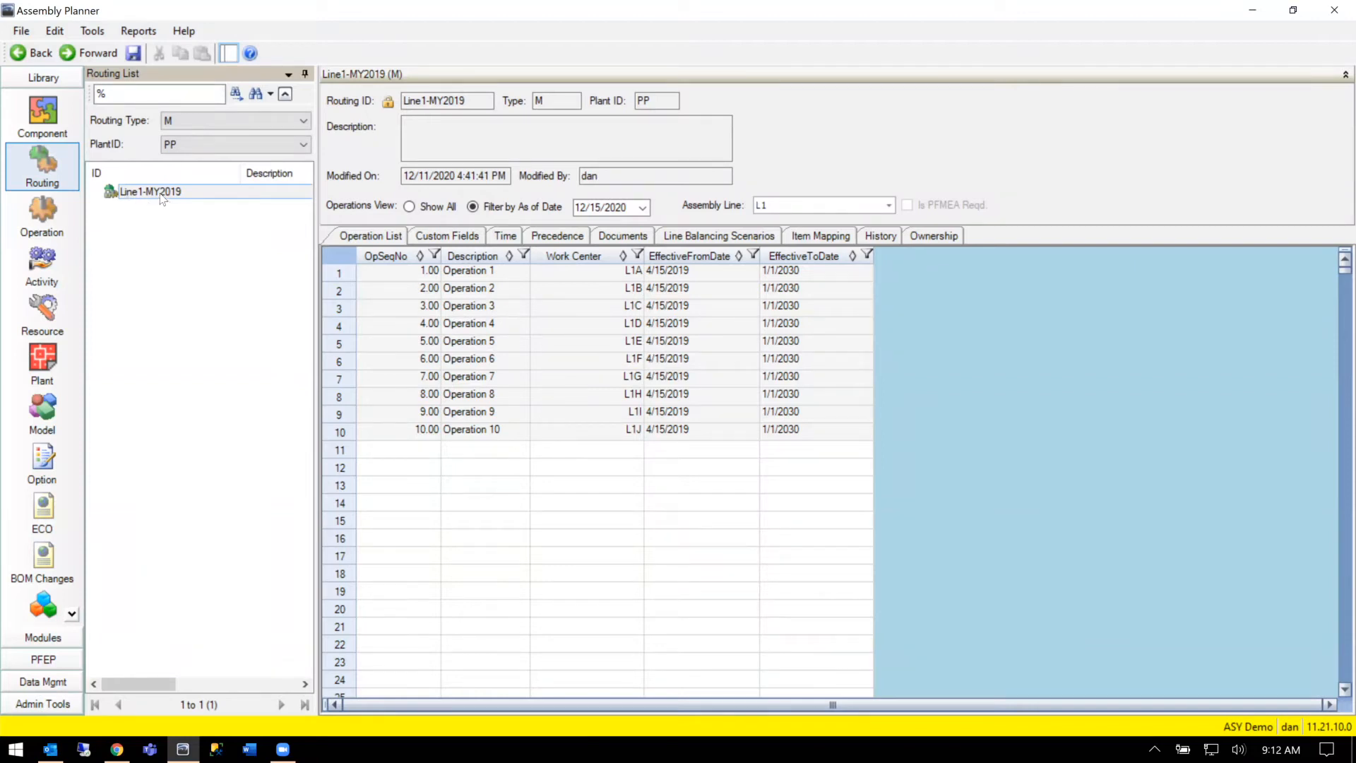
# Step: Return to Pivot Grid Export and add the Routing ID property to the selected pivot fields
pyautogui.click(46, 681)
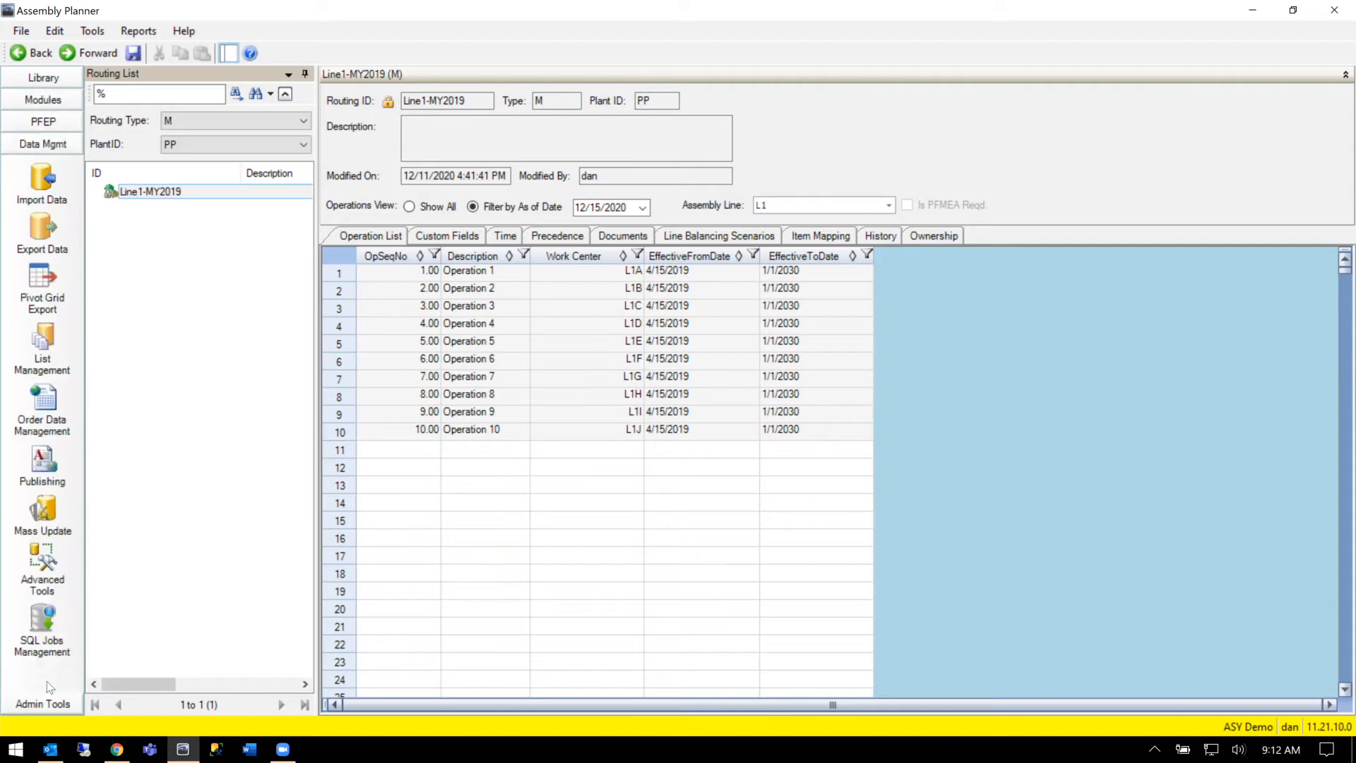
pyautogui.click(42, 291)
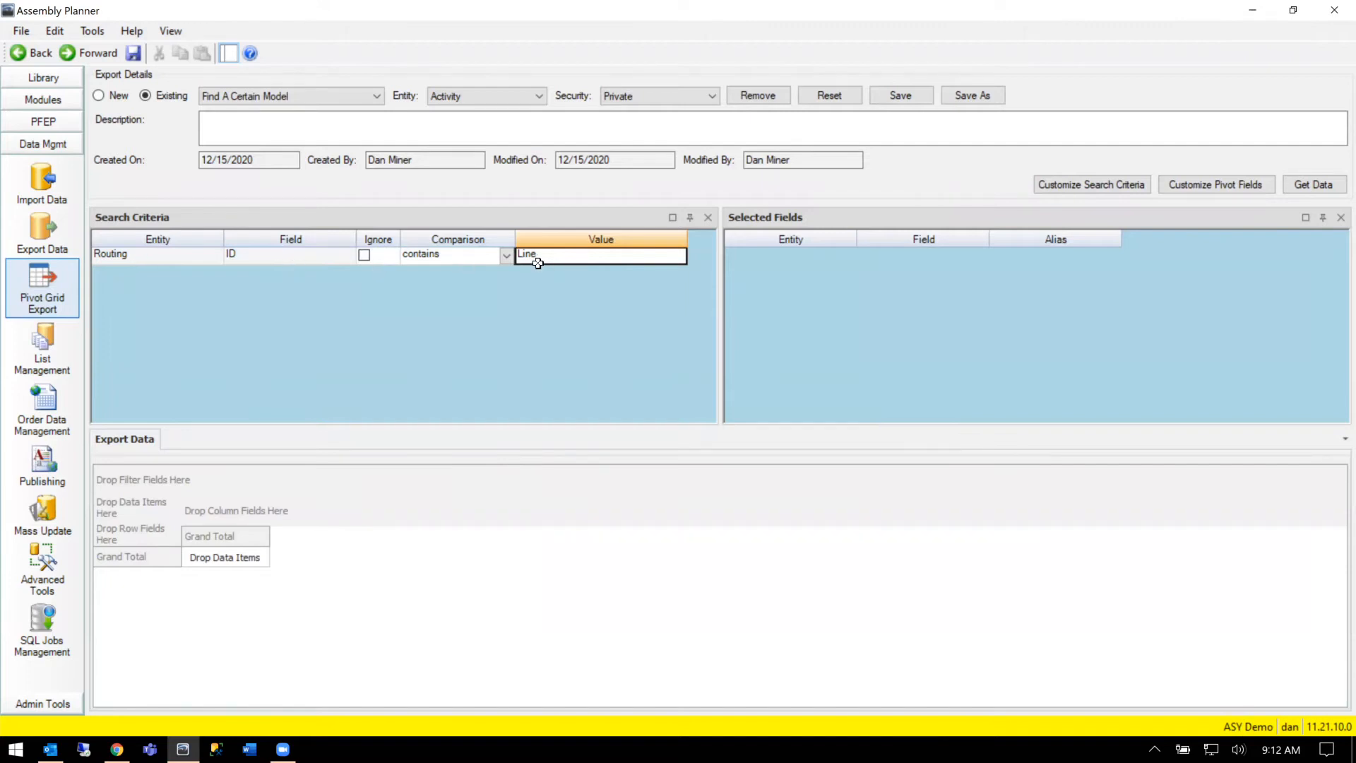
pyautogui.click(1205, 188)
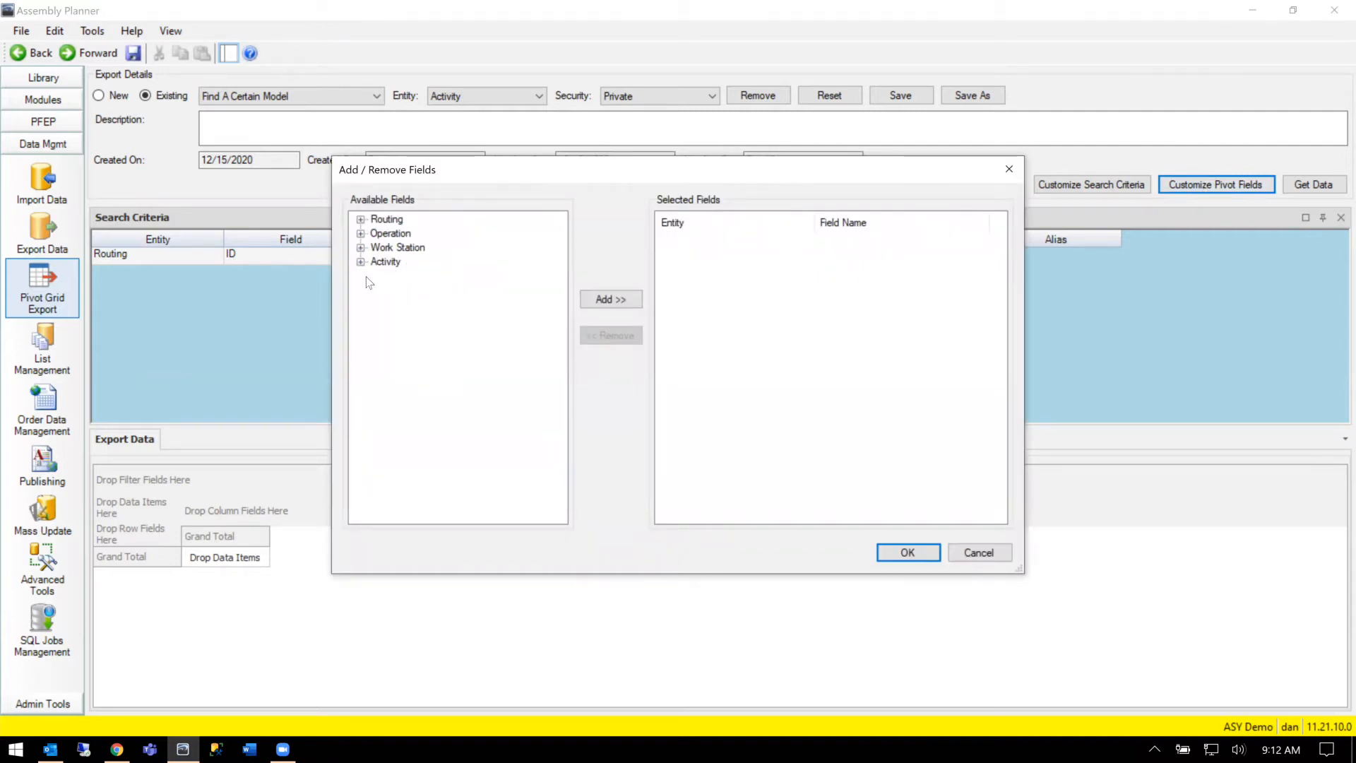
pyautogui.moveTo(476, 171); pyautogui.dragTo(661, 271)
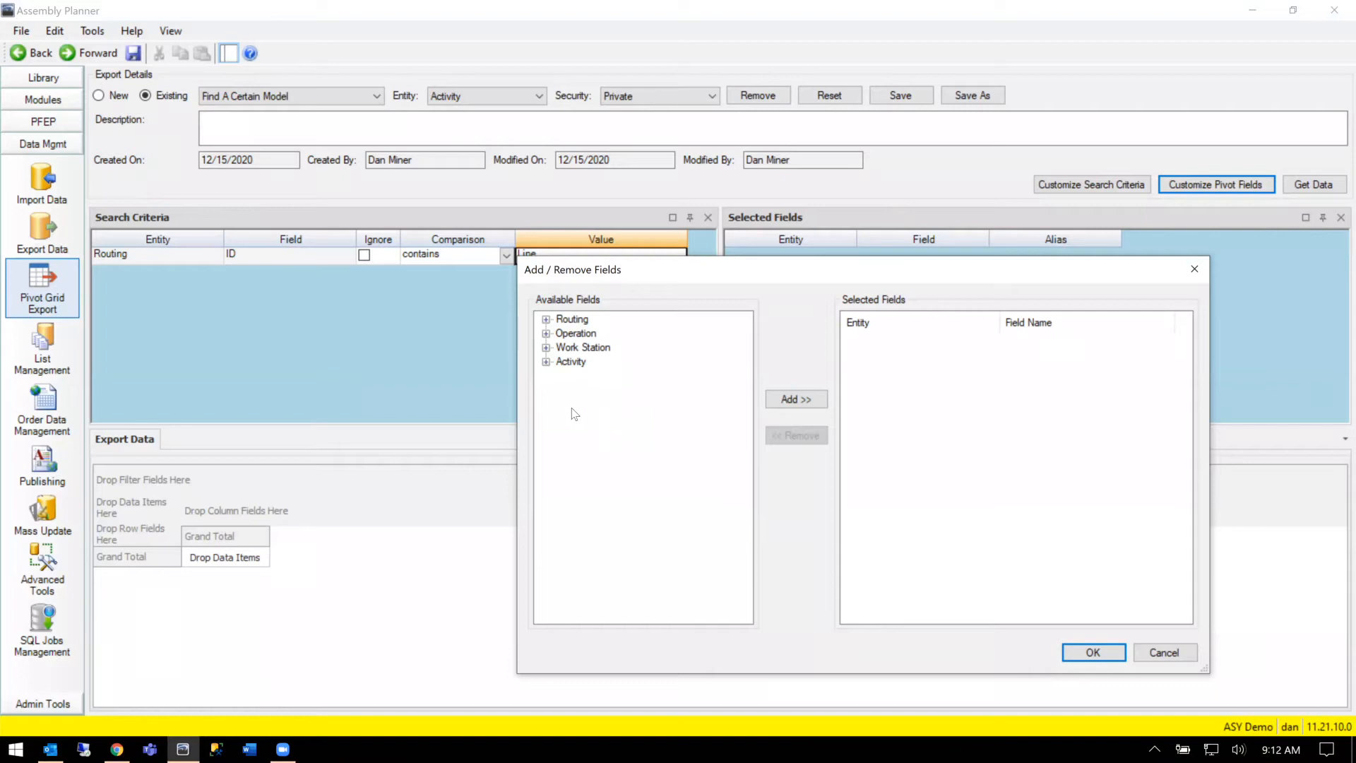
pyautogui.click(546, 319)
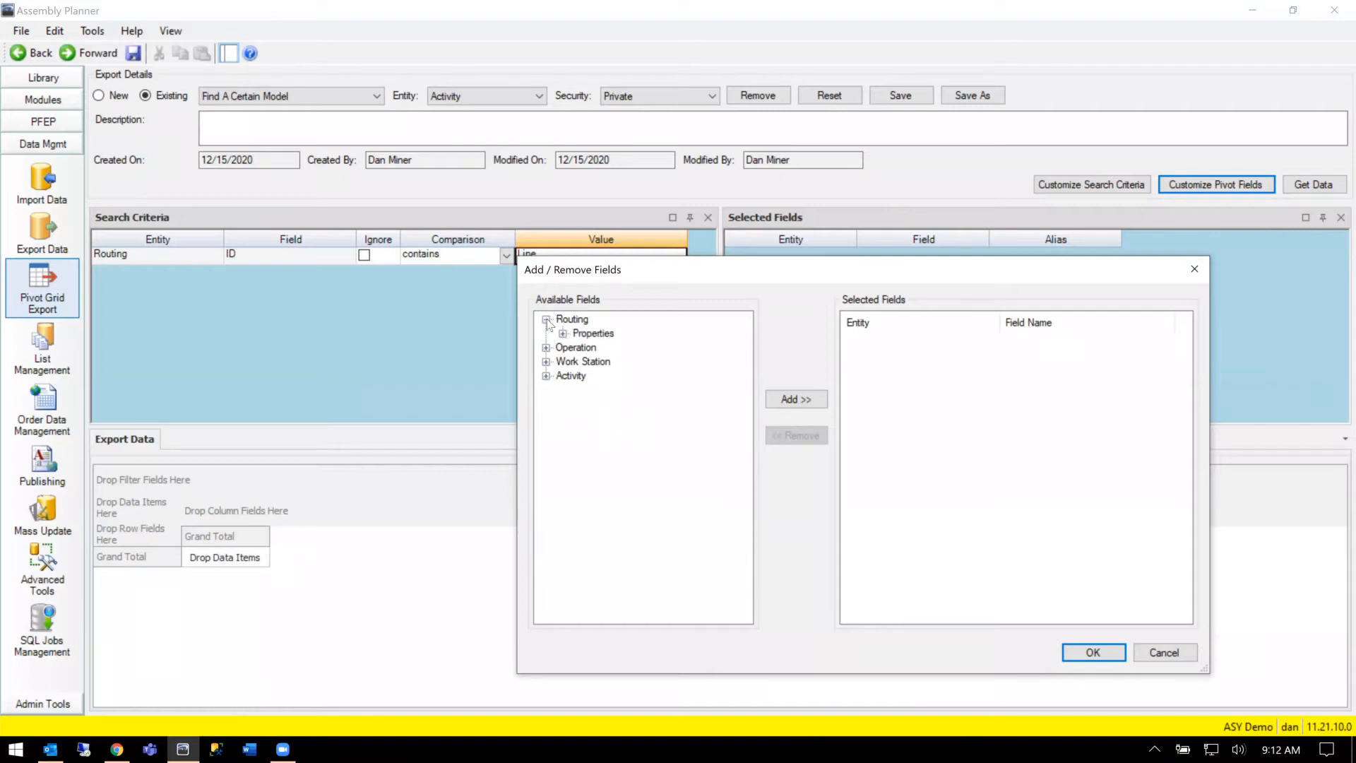
pyautogui.click(563, 333)
pyautogui.click(597, 489)
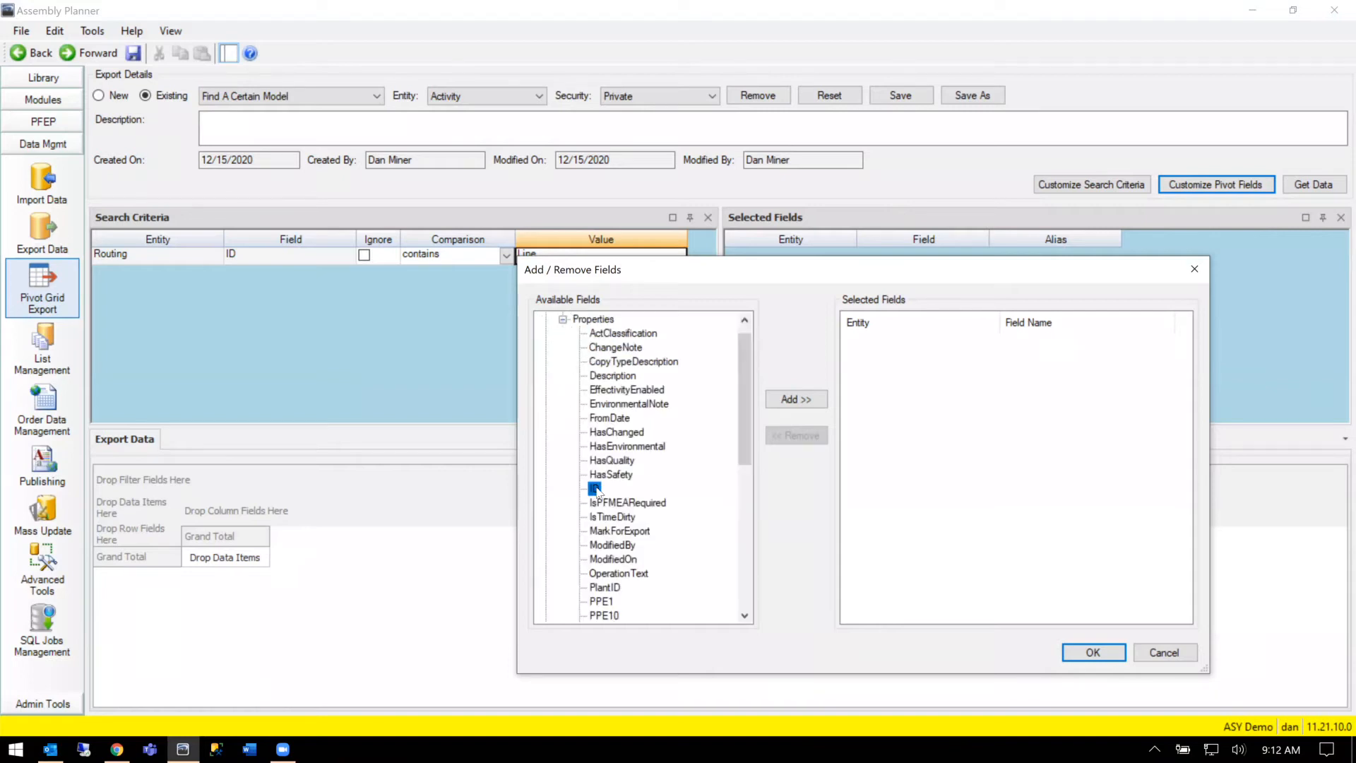
pyautogui.click(796, 399)
pyautogui.click(563, 319)
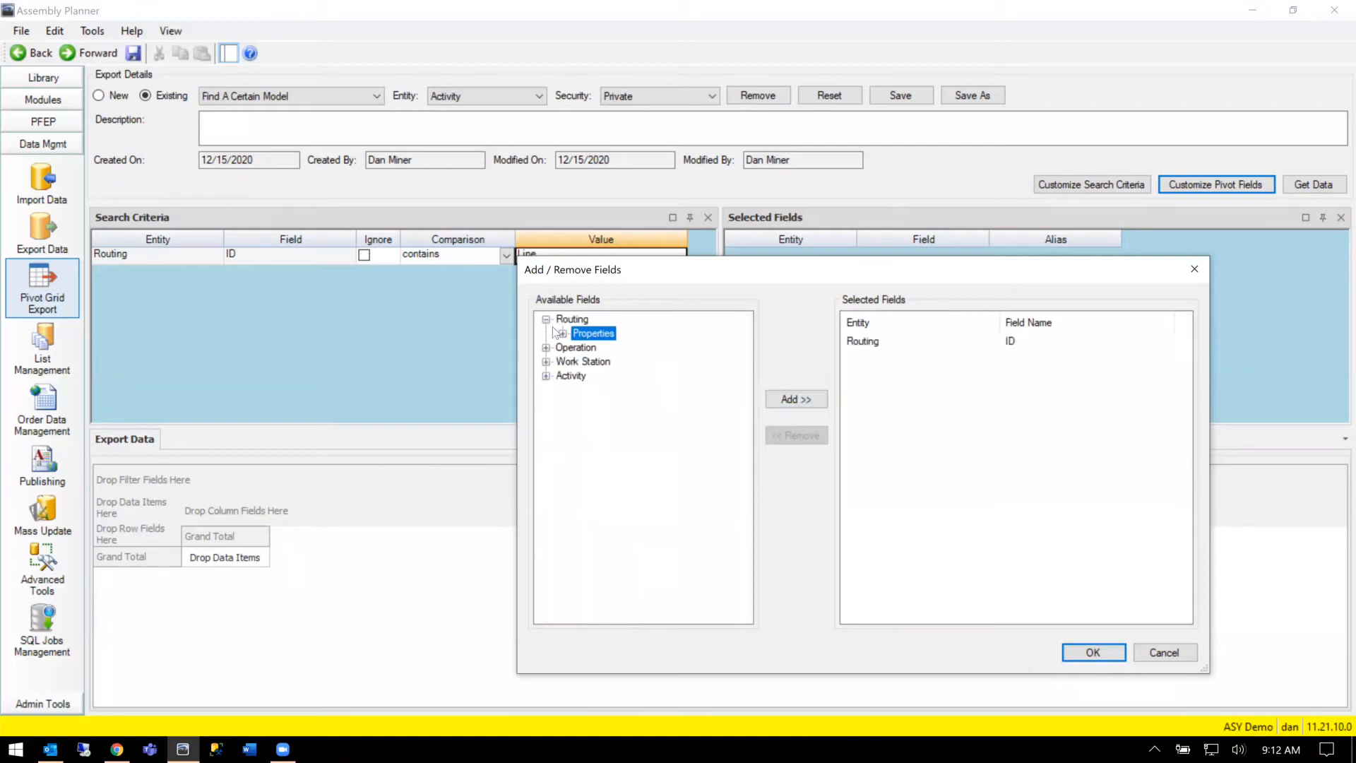
# Step: Add the Operation property OpSeqNo to the selected pivot fields
pyautogui.click(546, 348)
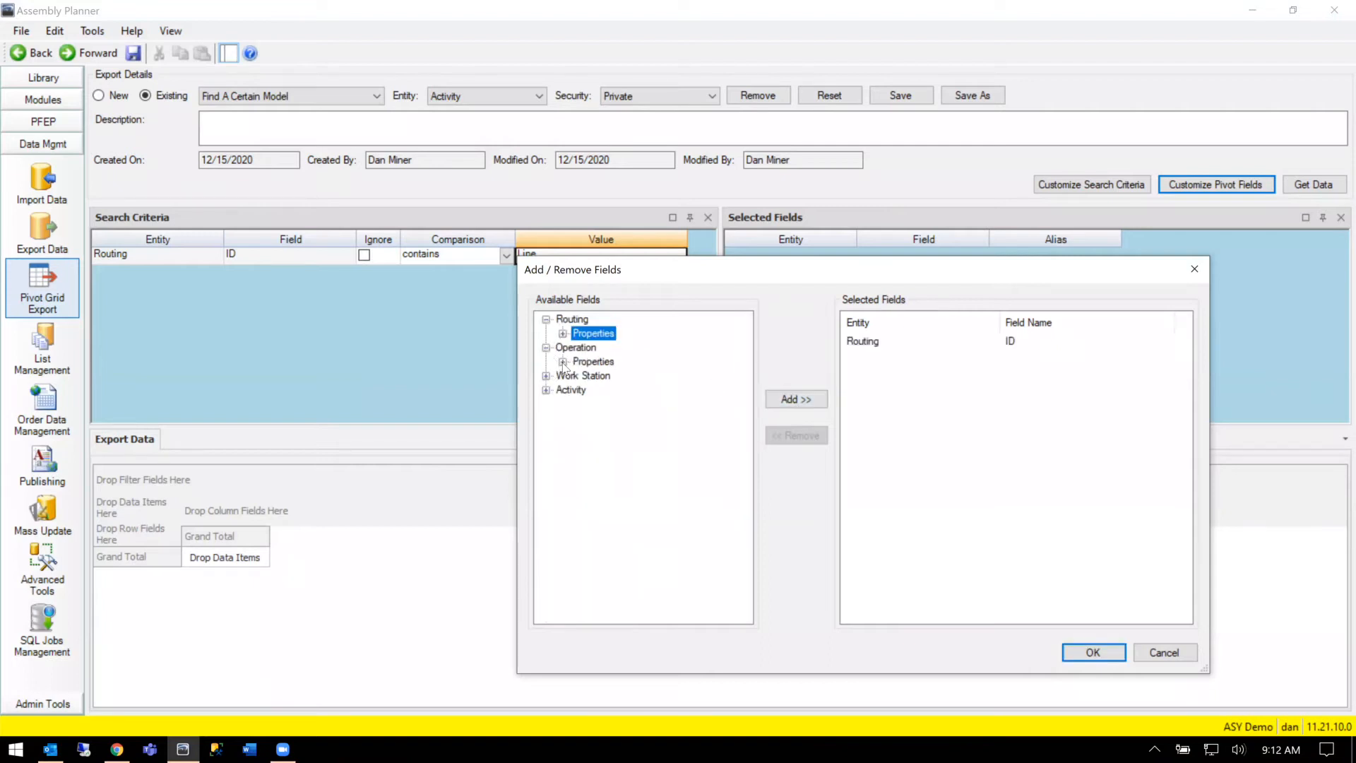
pyautogui.click(563, 361)
pyautogui.scroll(-8, 613, 466)
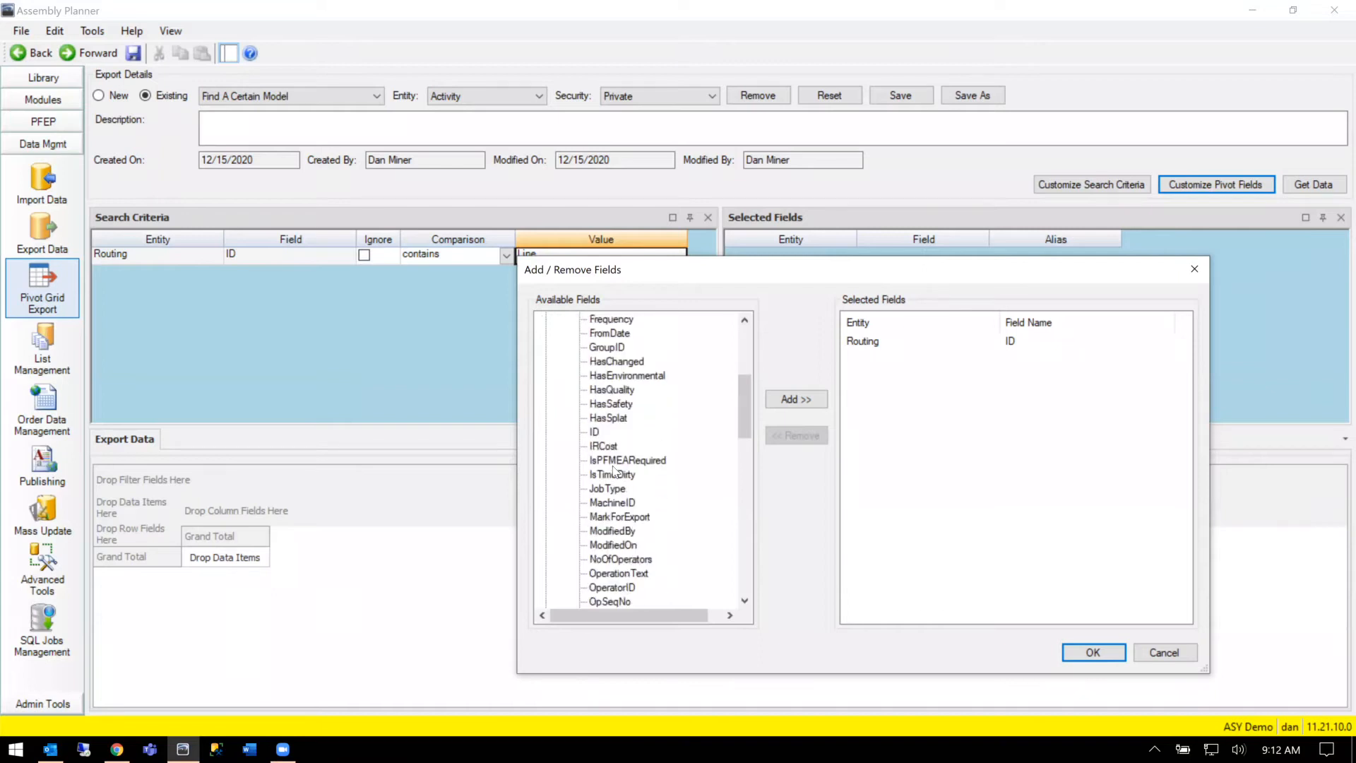
pyautogui.click(615, 431)
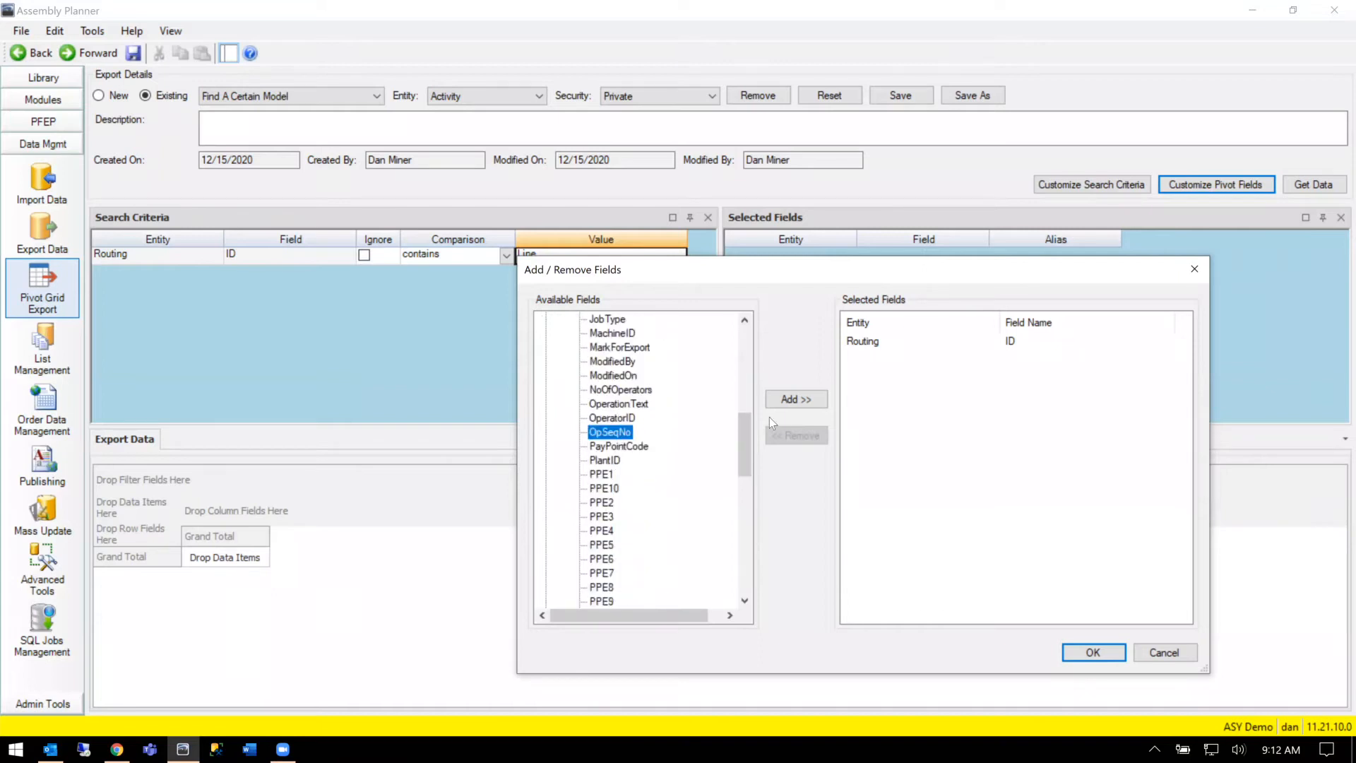
pyautogui.click(796, 399)
pyautogui.scroll(4, 605, 385)
pyautogui.scroll(4, 605, 385)
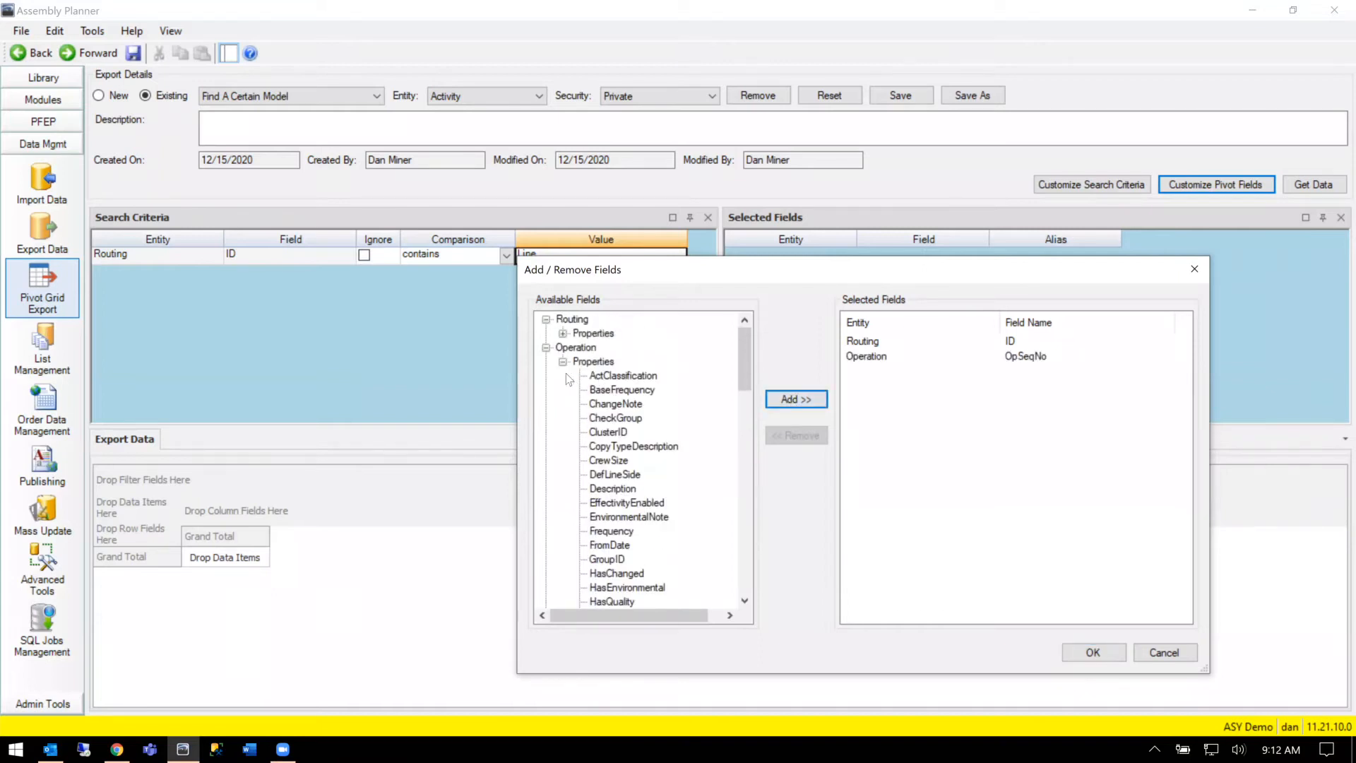
pyautogui.click(563, 362)
# Step: Add the Work Station ID property to the selected pivot fields and collapse the Operation and Work Station groups
pyautogui.click(546, 376)
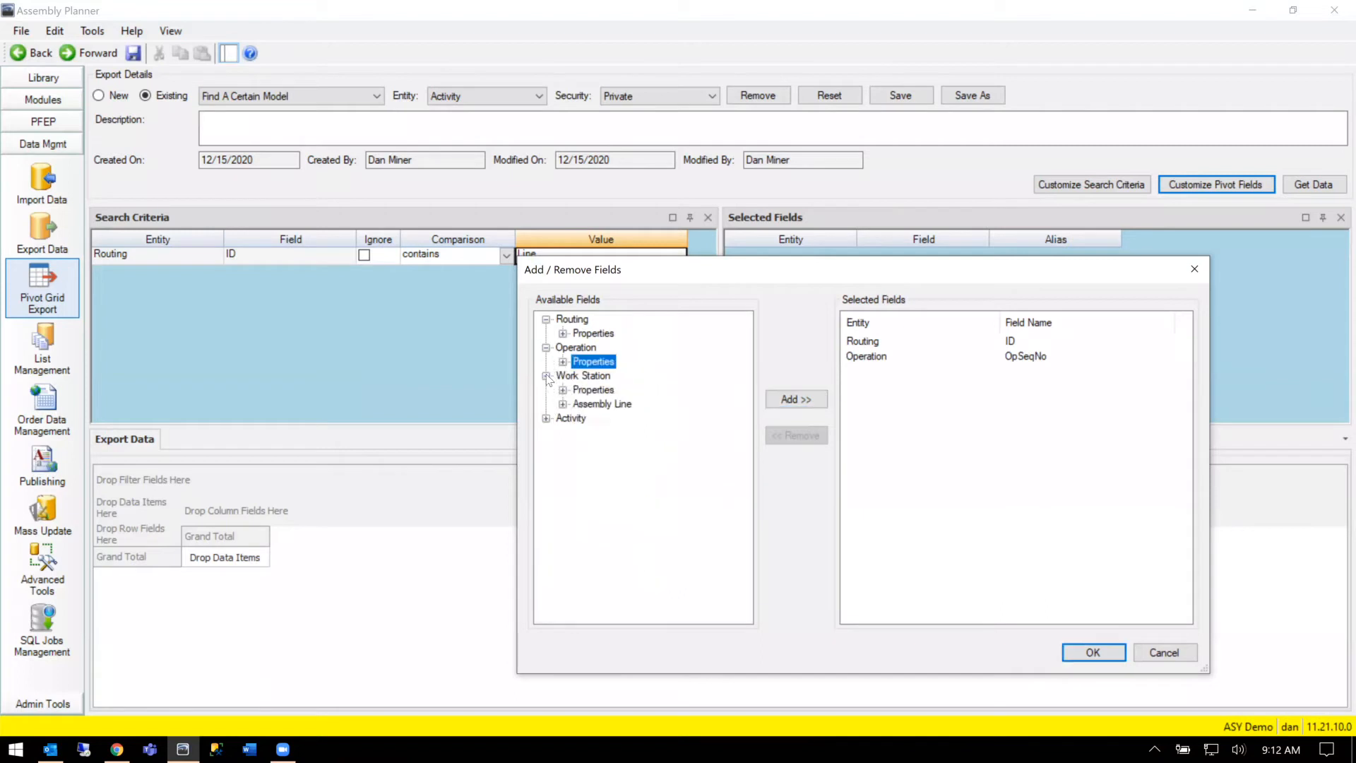
pyautogui.click(563, 390)
pyautogui.click(595, 433)
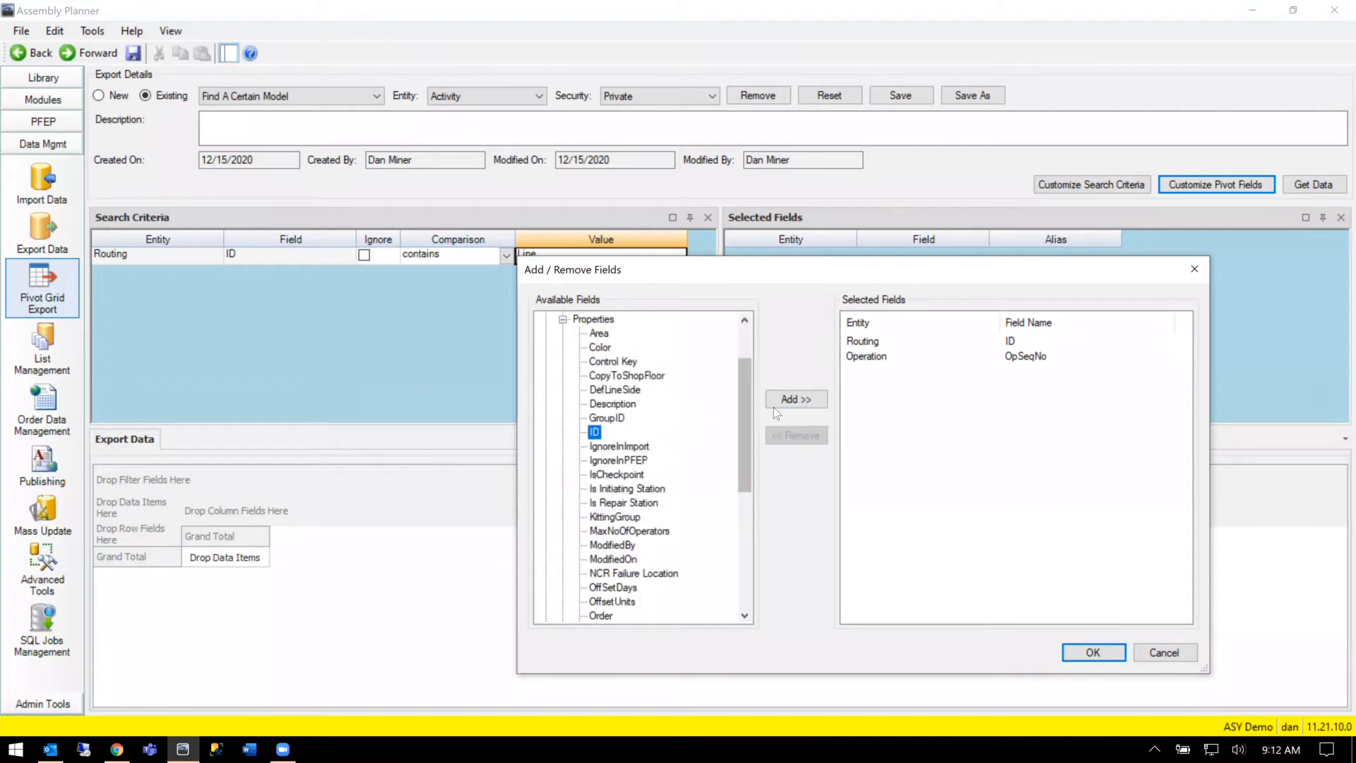
pyautogui.click(796, 399)
pyautogui.click(563, 319)
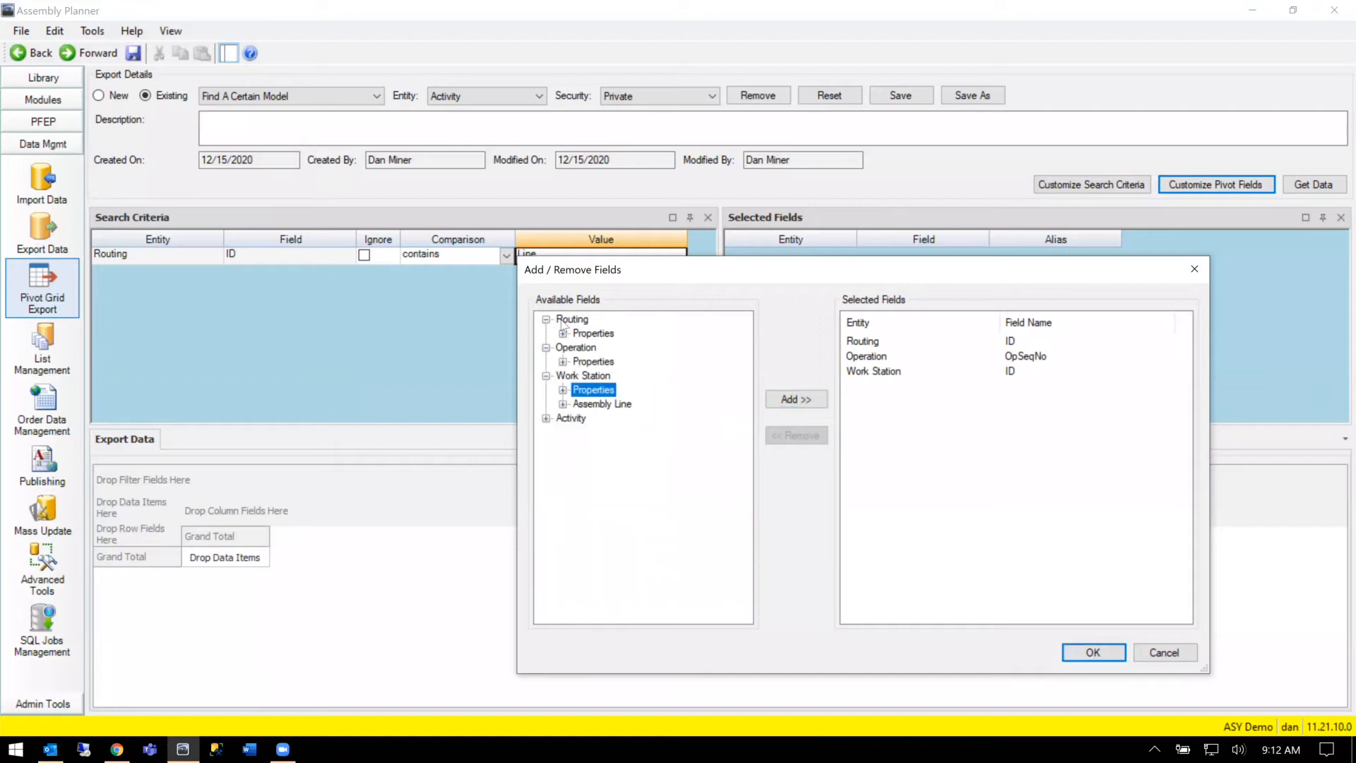
pyautogui.click(547, 361)
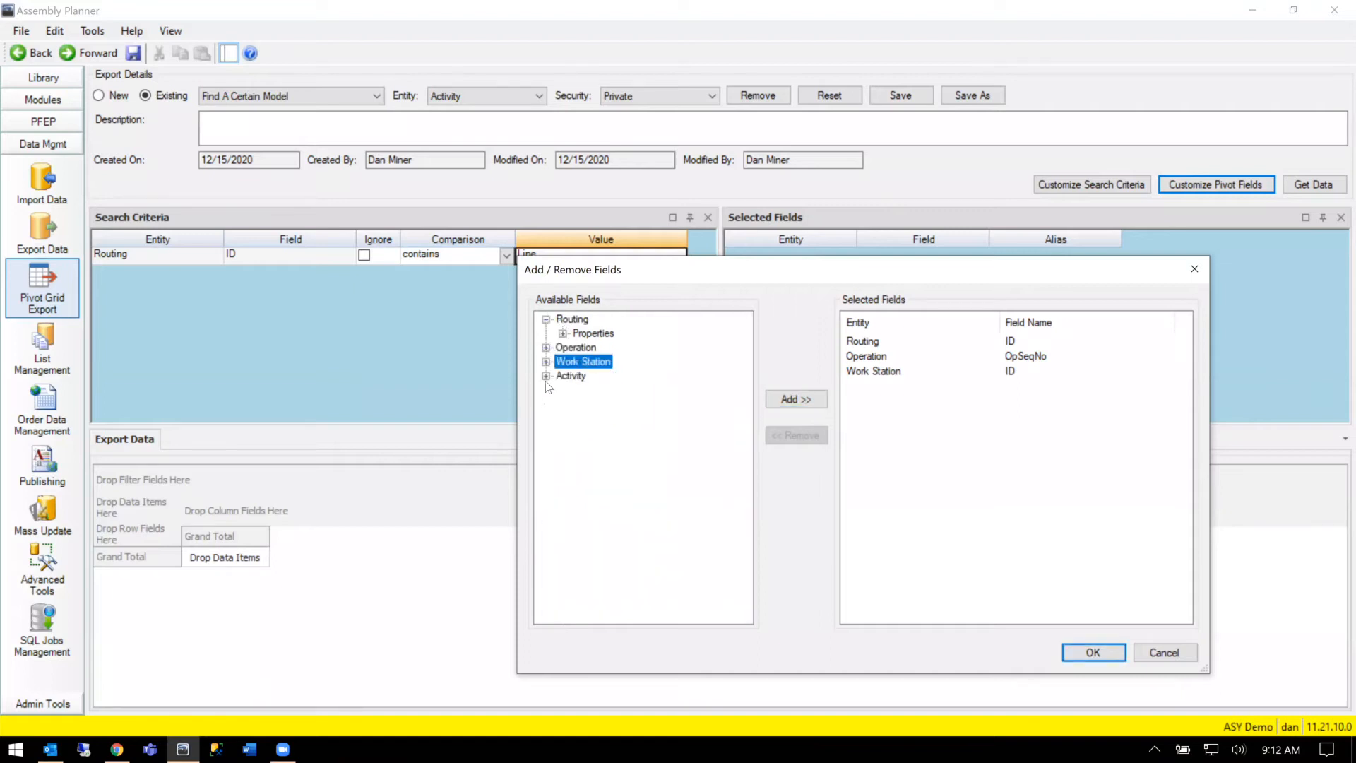
# Step: Add the ID field of the Activity's Models group to the selected pivot fields
pyautogui.click(546, 376)
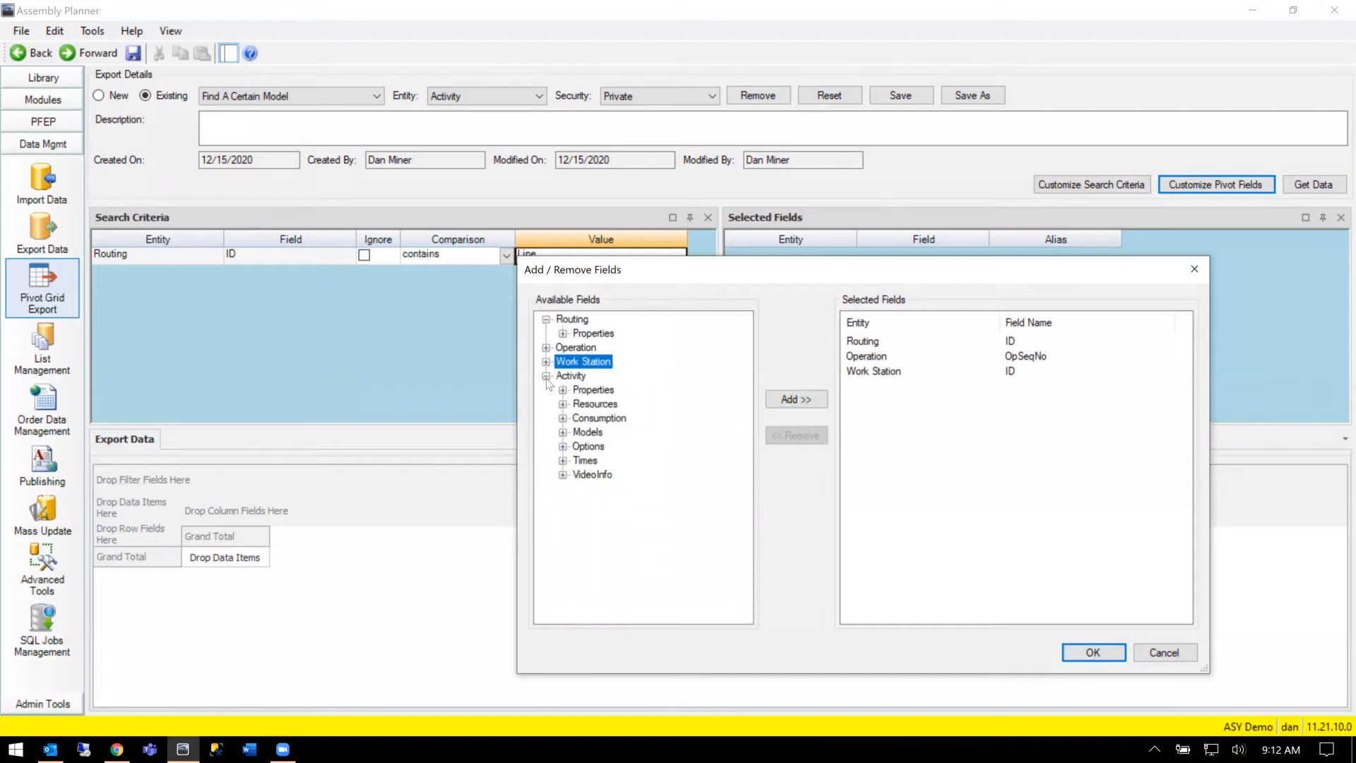
pyautogui.click(563, 432)
pyautogui.click(594, 503)
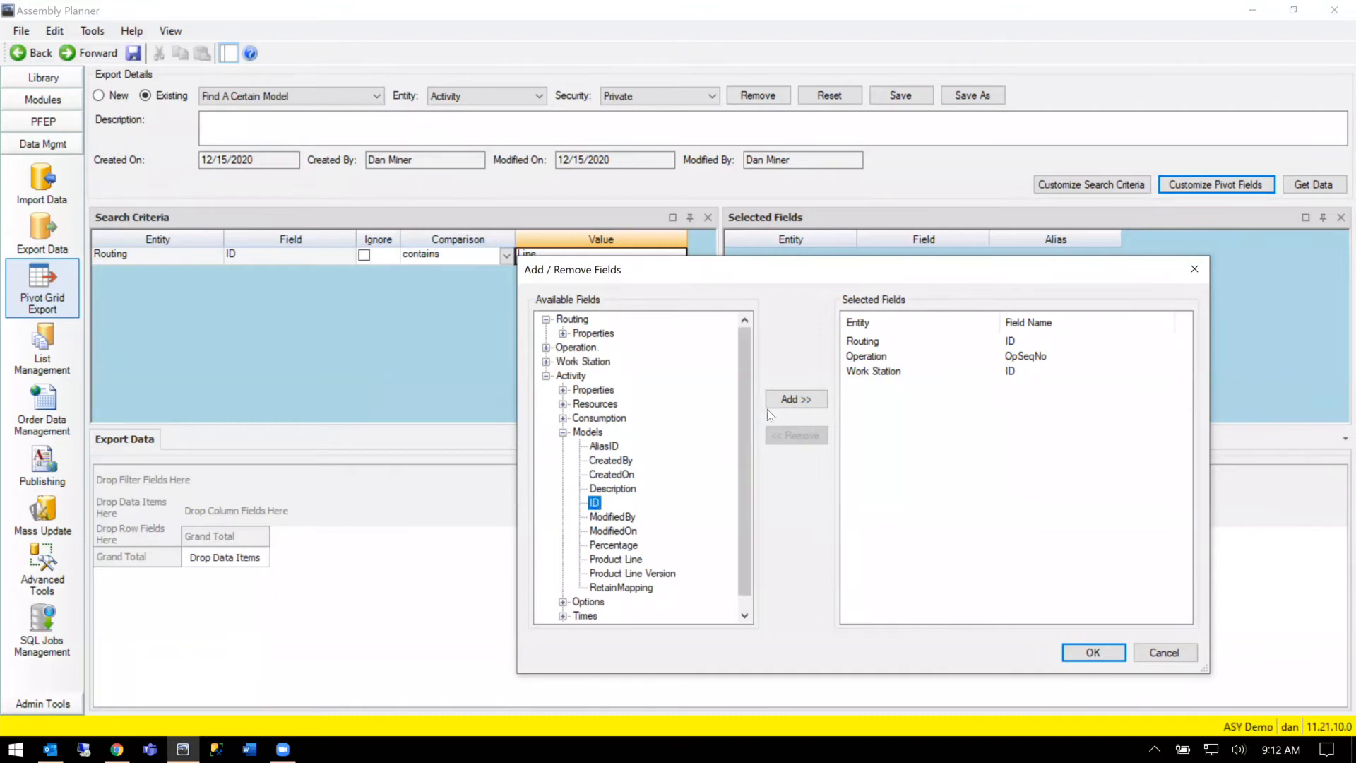
pyautogui.click(796, 400)
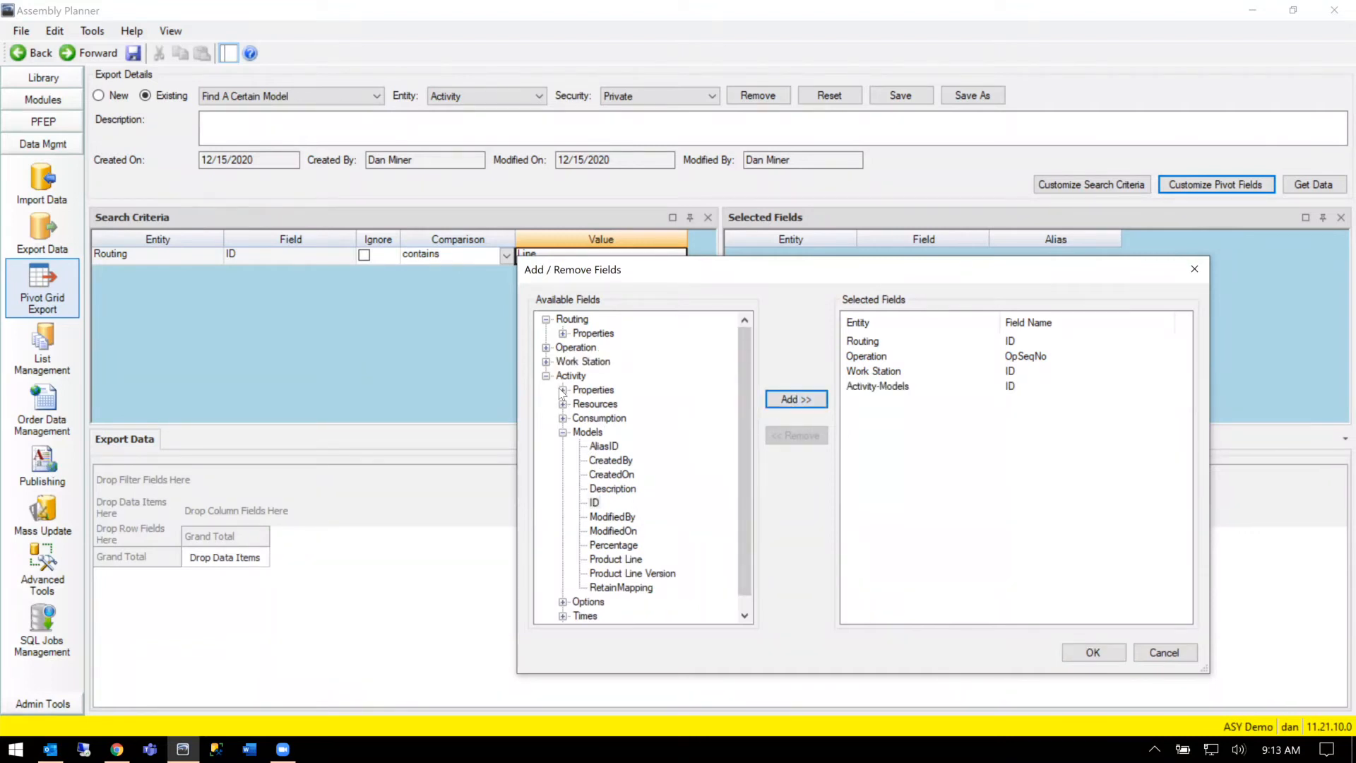
# Step: Add the Activity properties ID and Description to the selected pivot fields
pyautogui.click(563, 390)
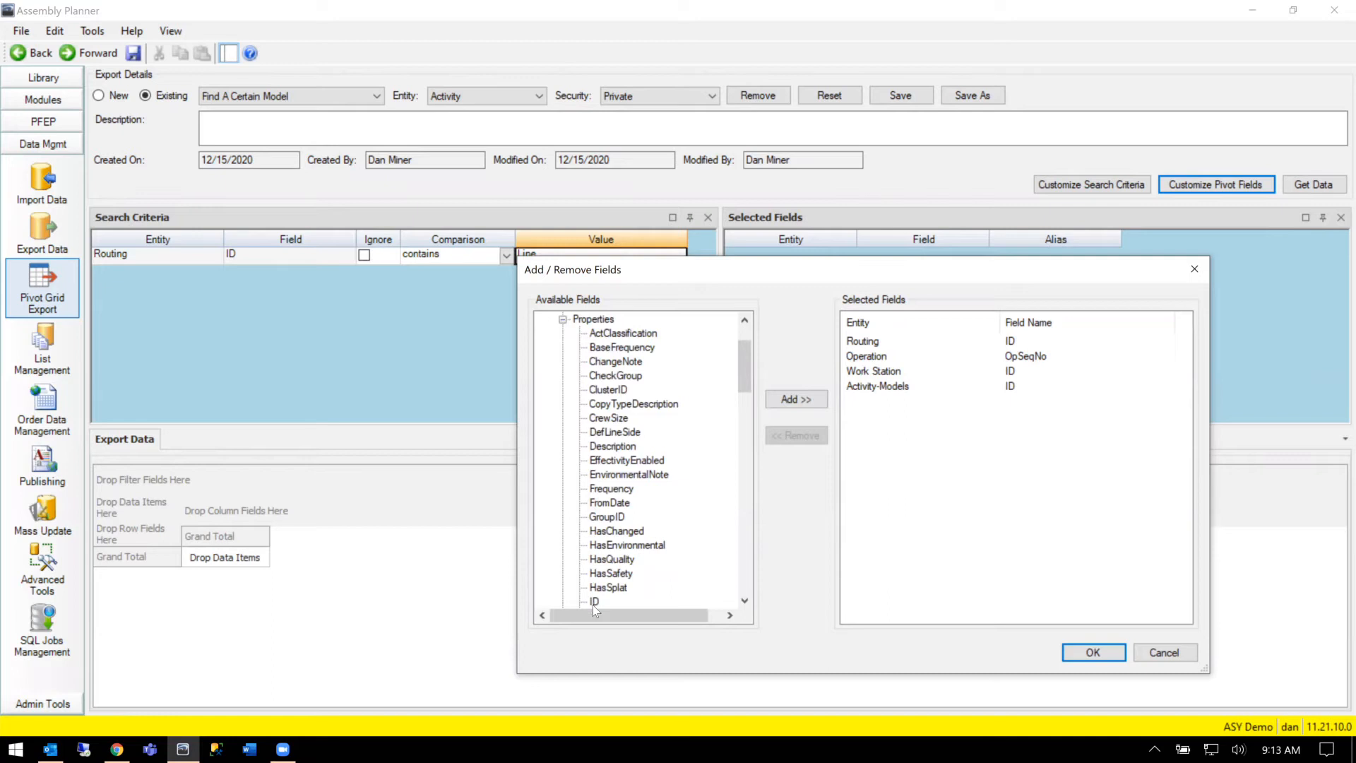
pyautogui.click(796, 400)
pyautogui.click(622, 432)
pyautogui.click(780, 400)
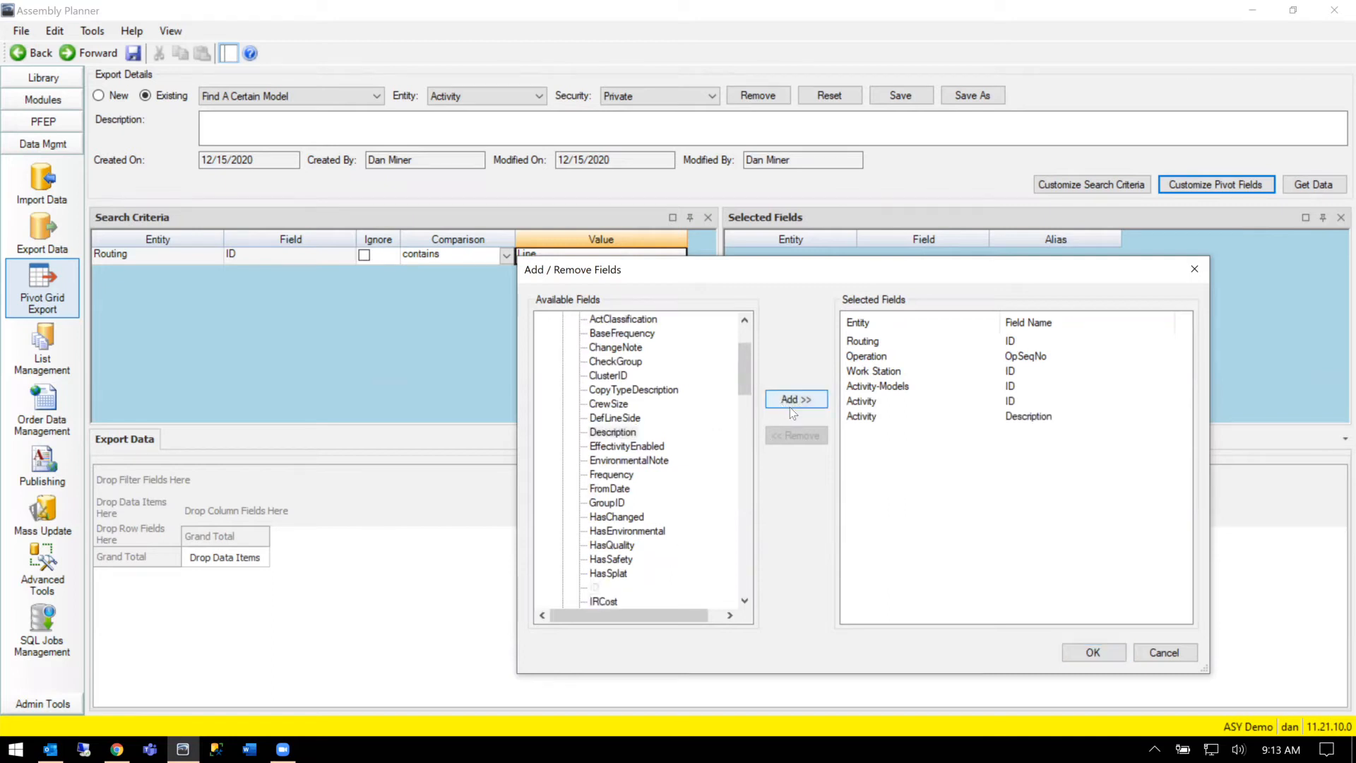
# Step: Add the Activity property ActSeqNo, accept the field selection and retrieve the export data
pyautogui.scroll(-6, 712, 433)
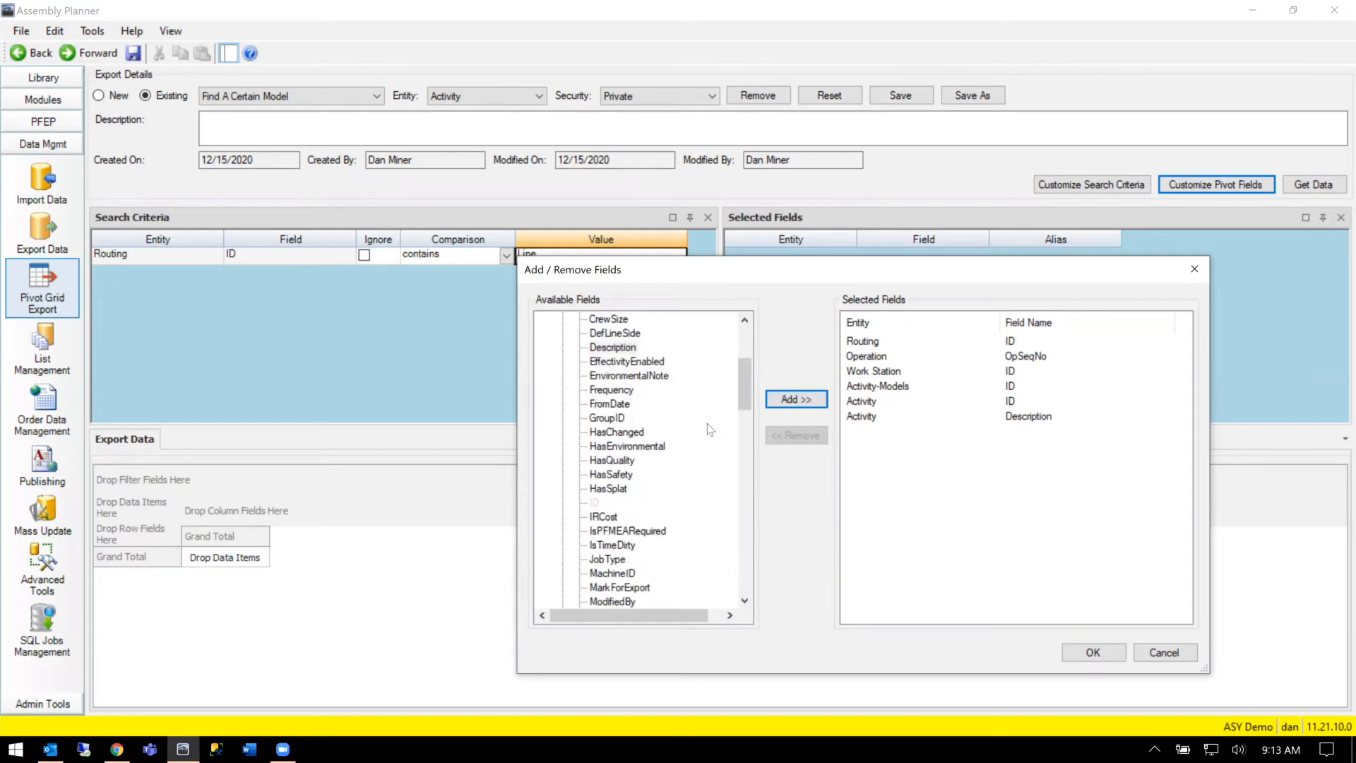
pyautogui.click(622, 502)
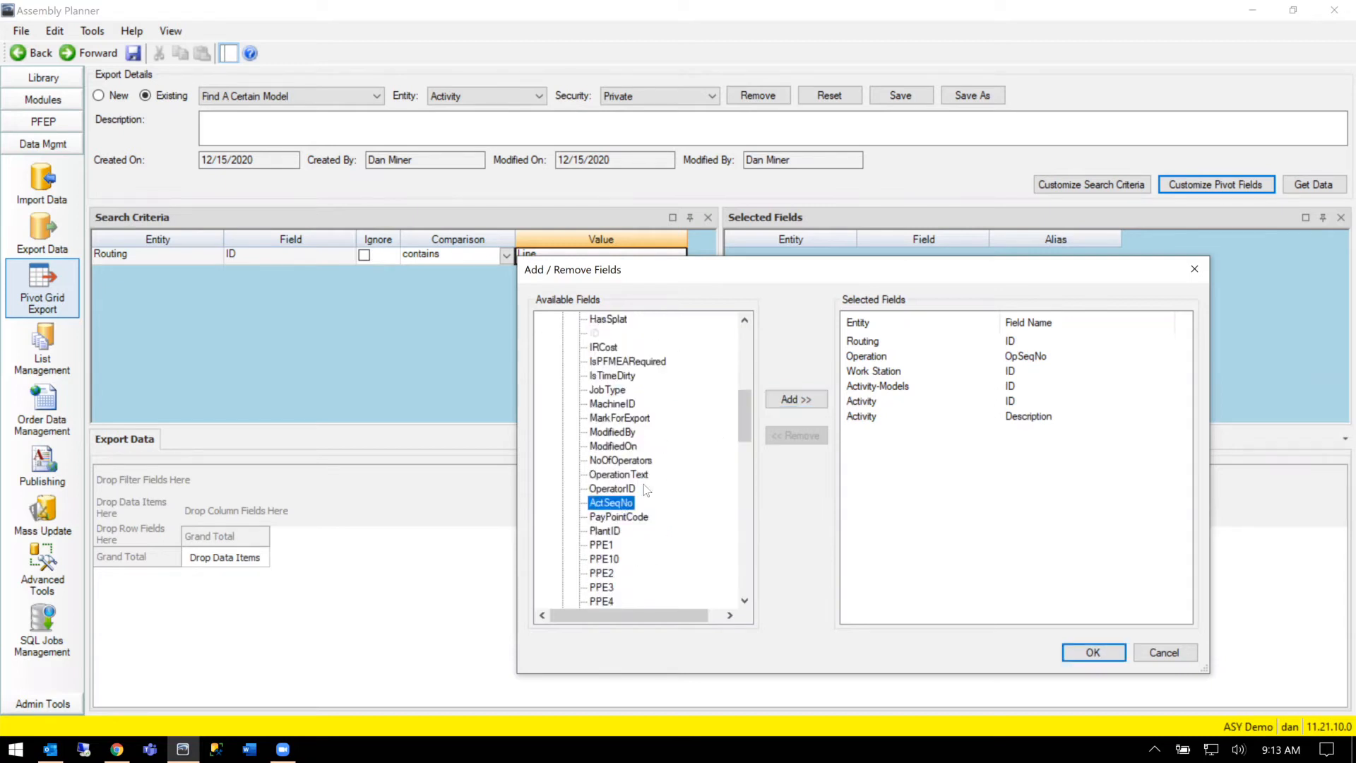
pyautogui.click(786, 404)
pyautogui.click(1093, 652)
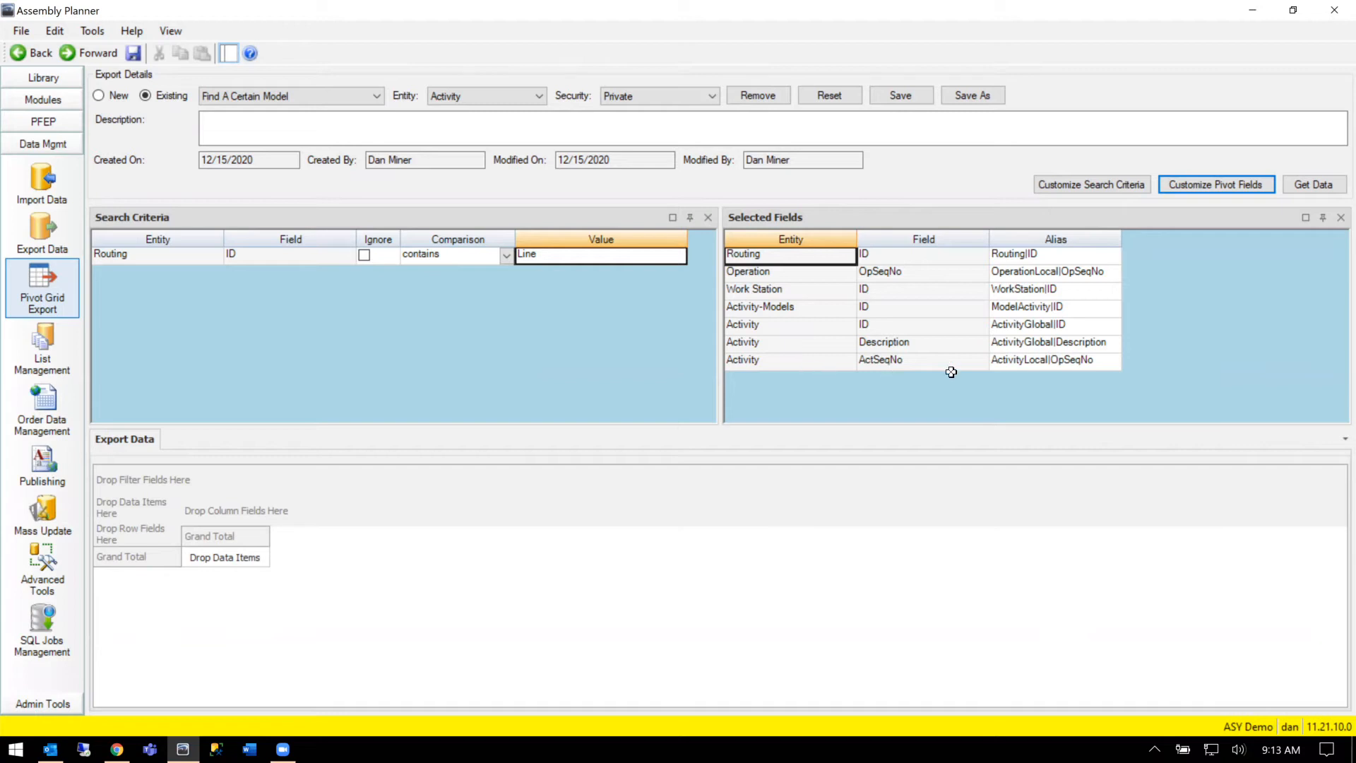
pyautogui.click(1313, 185)
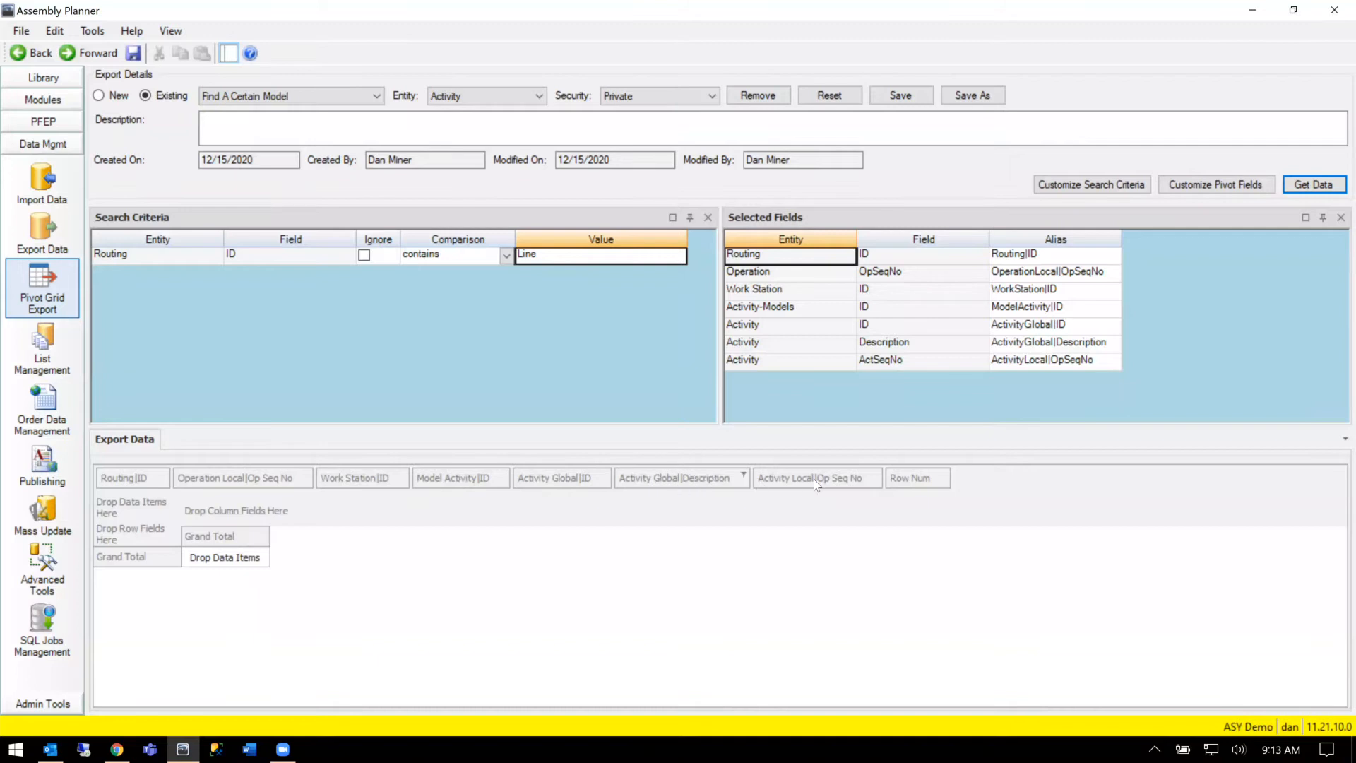
# Step: Set the aliases of the Routing, Operation and Work Station fields to Routing, OpSeqNo and Station
pyautogui.moveTo(1041, 256); pyautogui.dragTo(1021, 400)
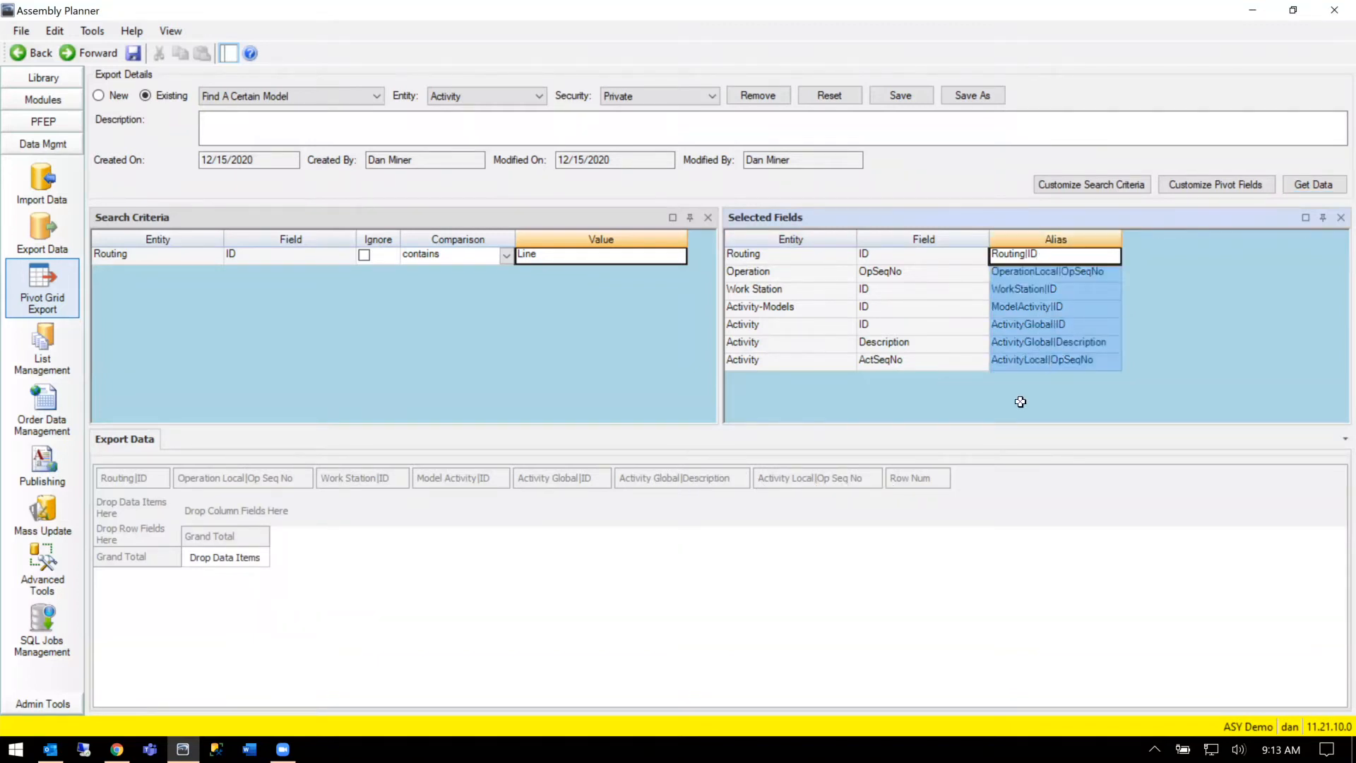
pyautogui.click(1062, 254)
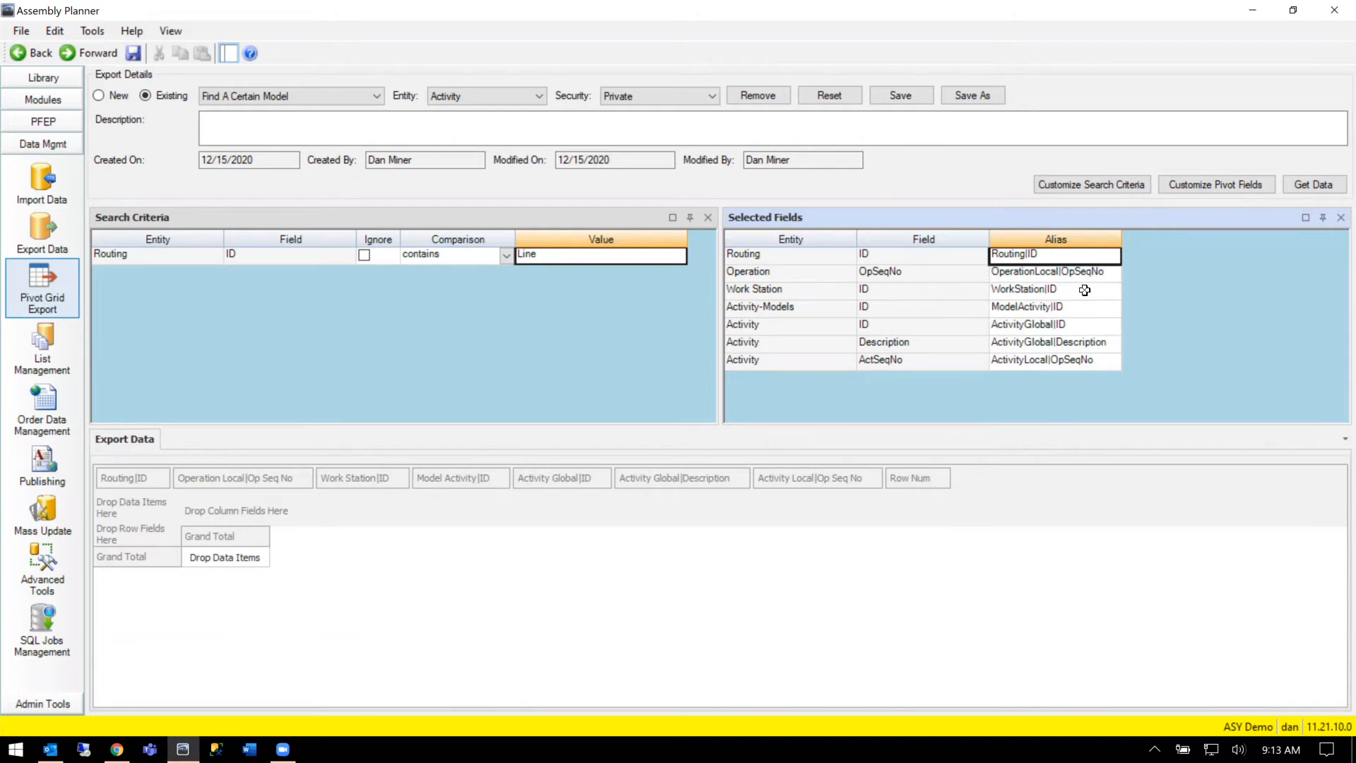
pyautogui.write('Routing')
pyautogui.press('Return')
pyautogui.write('OpSeqNo')
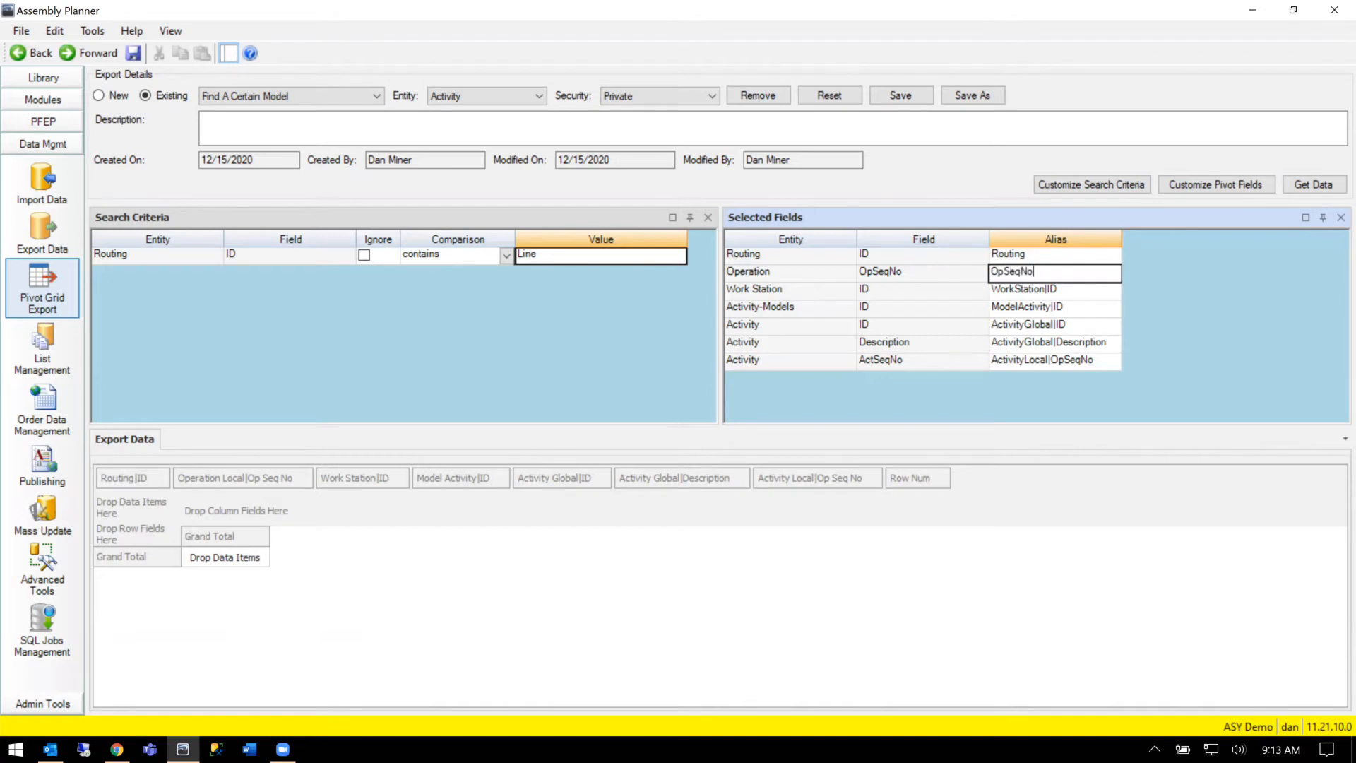
pyautogui.press('Return')
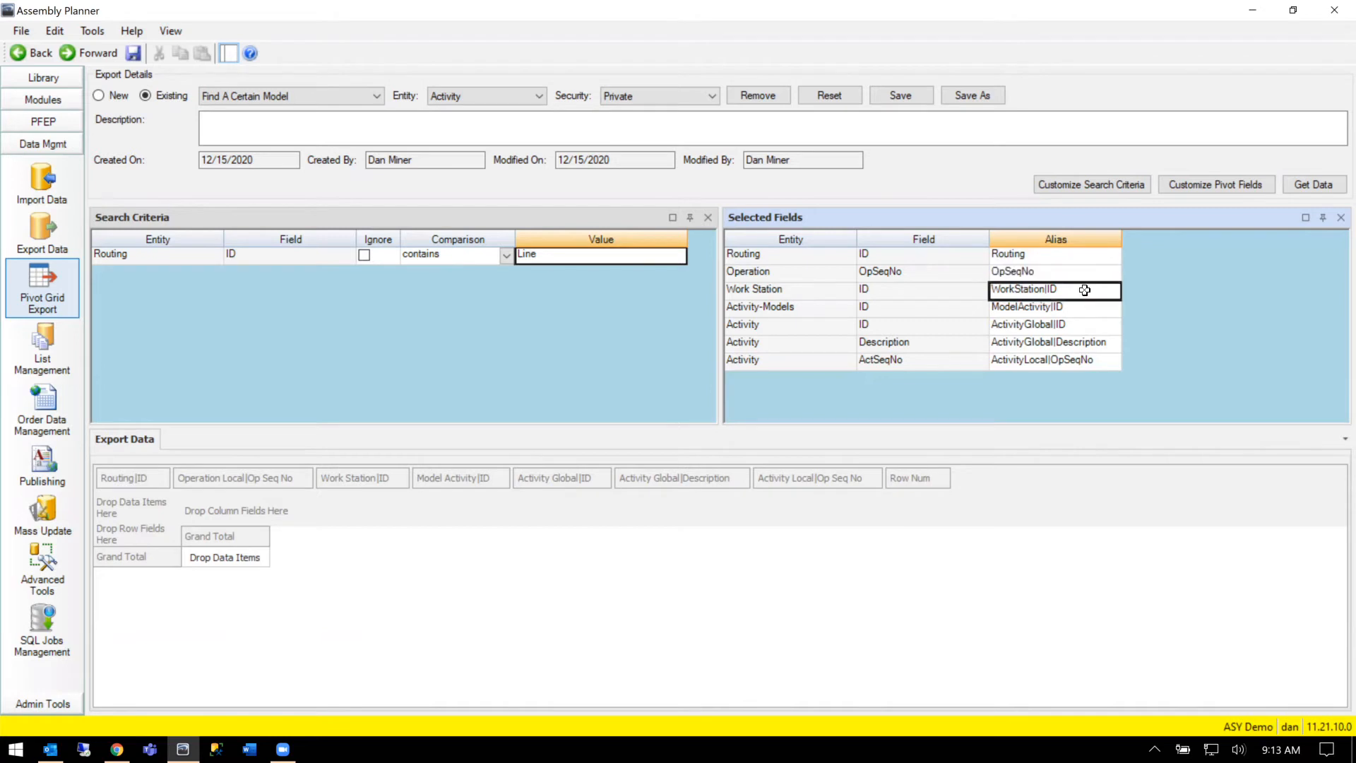
pyautogui.write('Statio')
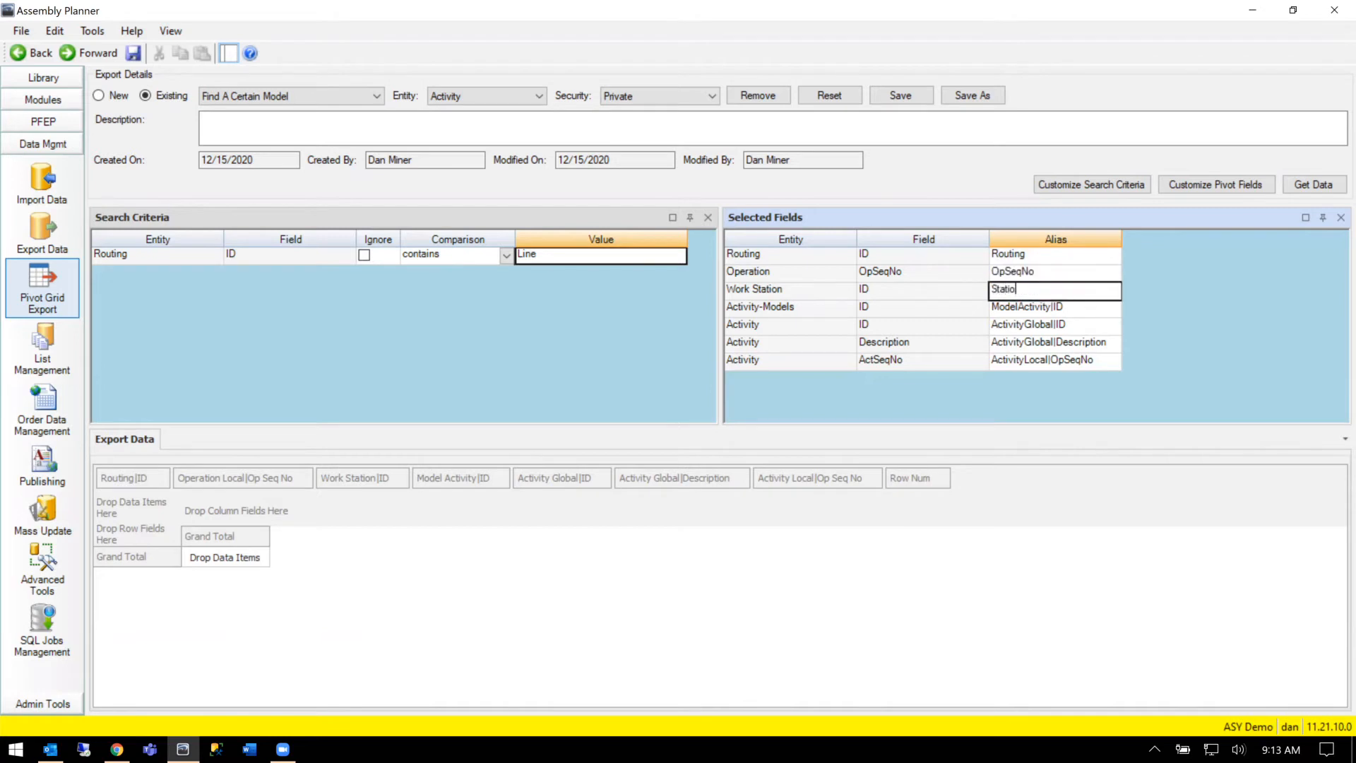
pyautogui.press('Return')
# Step: Set the alias of the Activity-Models ID to Model and that of the Activity ID to ActivityID
pyautogui.write('A')
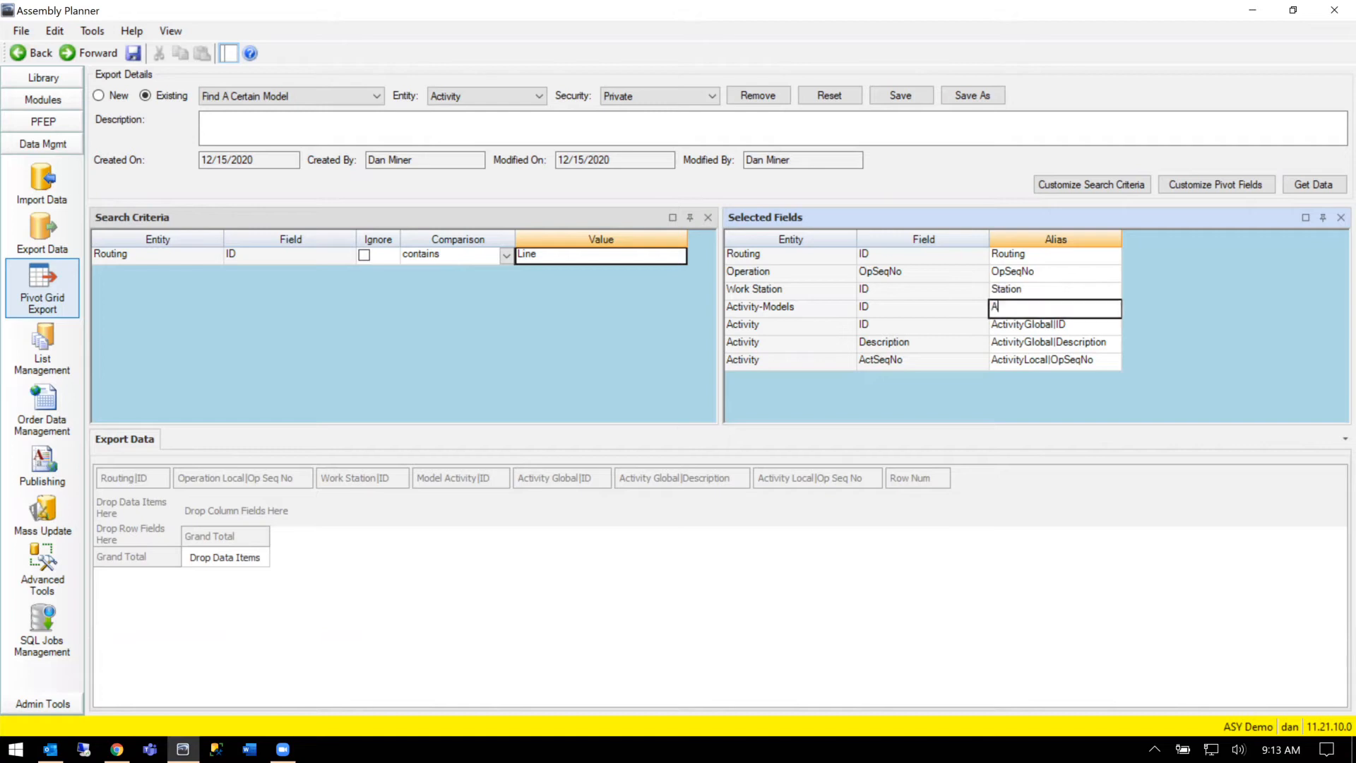
pyautogui.write('ctivityGlobal|ID')
pyautogui.press('Return')
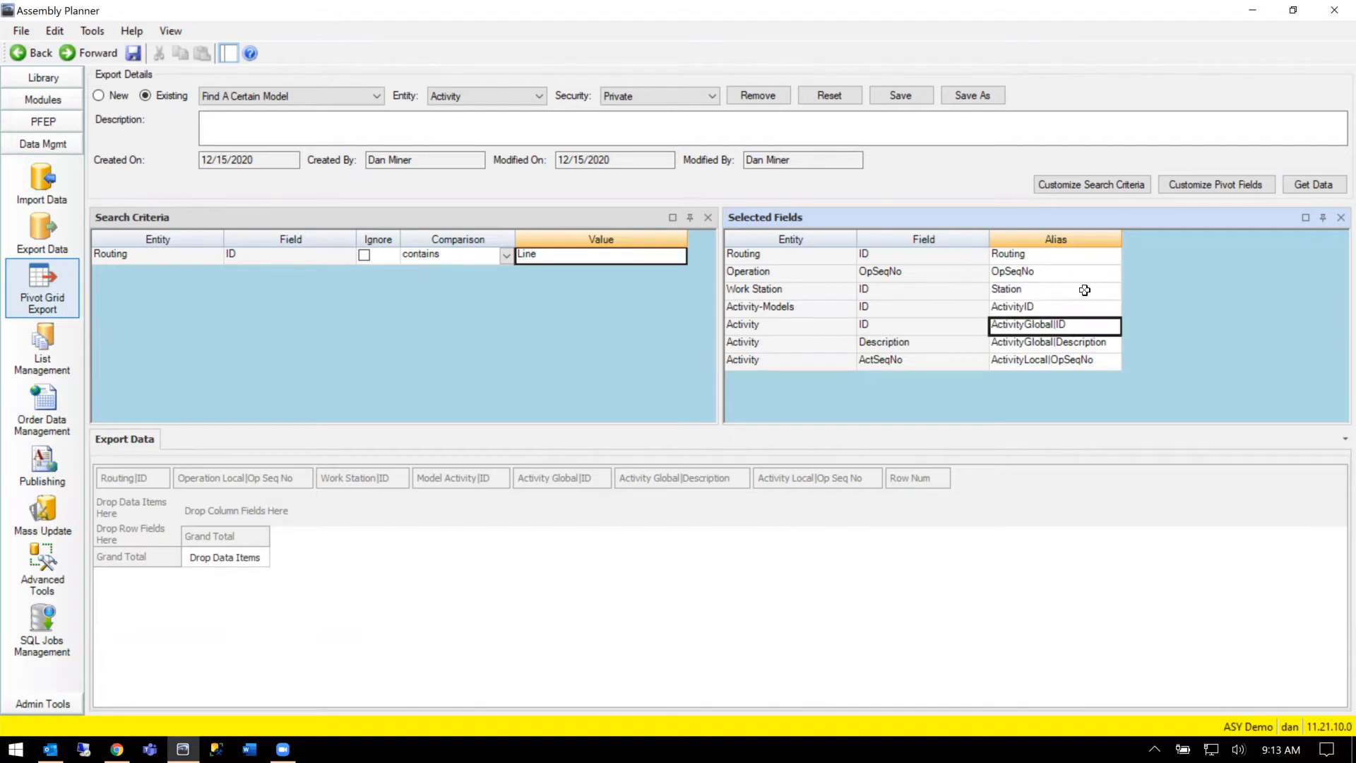
pyautogui.press('Up')
pyautogui.write('Model')
pyautogui.press('Return')
pyautogui.write('ActivityID')
pyautogui.press('Return')
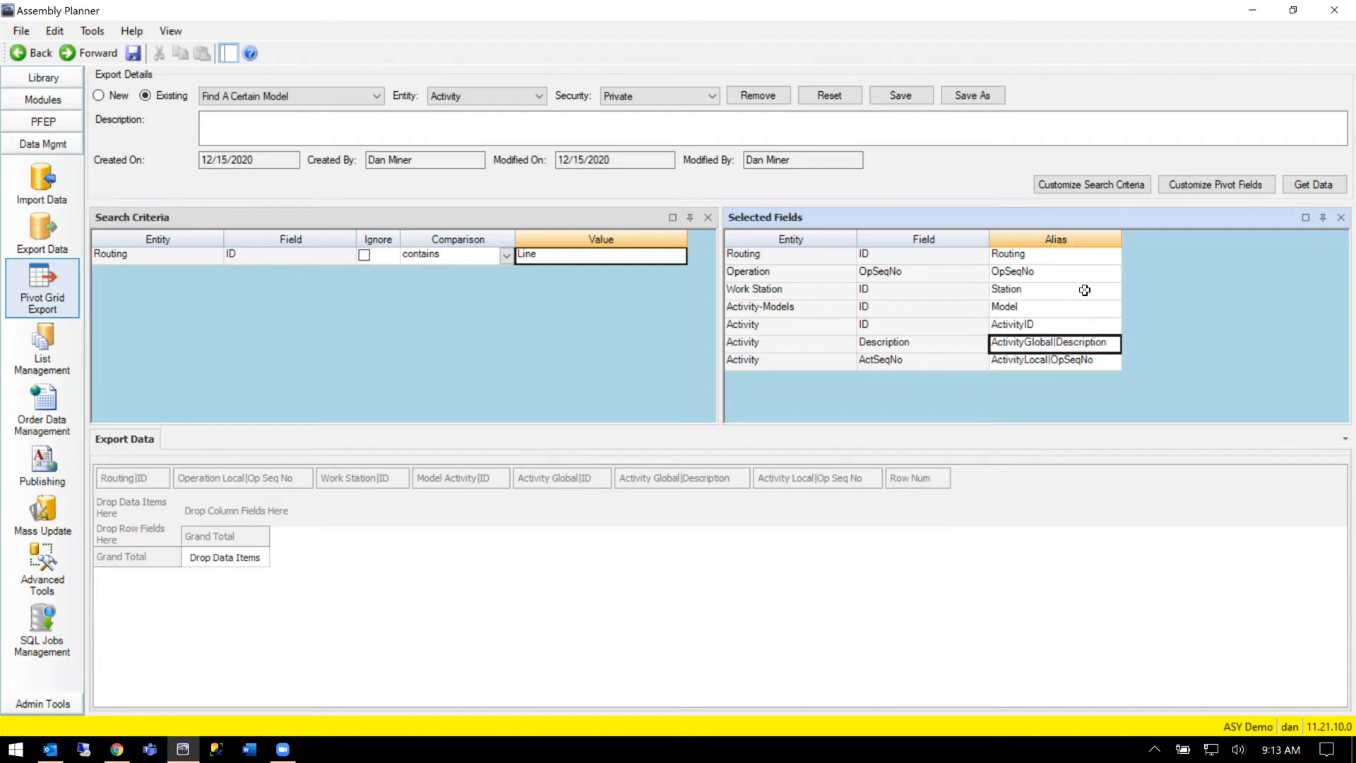
# Step: Set the aliases of the Activity Description and ActSeqNo fields to ActivityDesc and ActSeqNo, and retrieve the data again
pyautogui.write('At')
pyautogui.write('tivityDec')
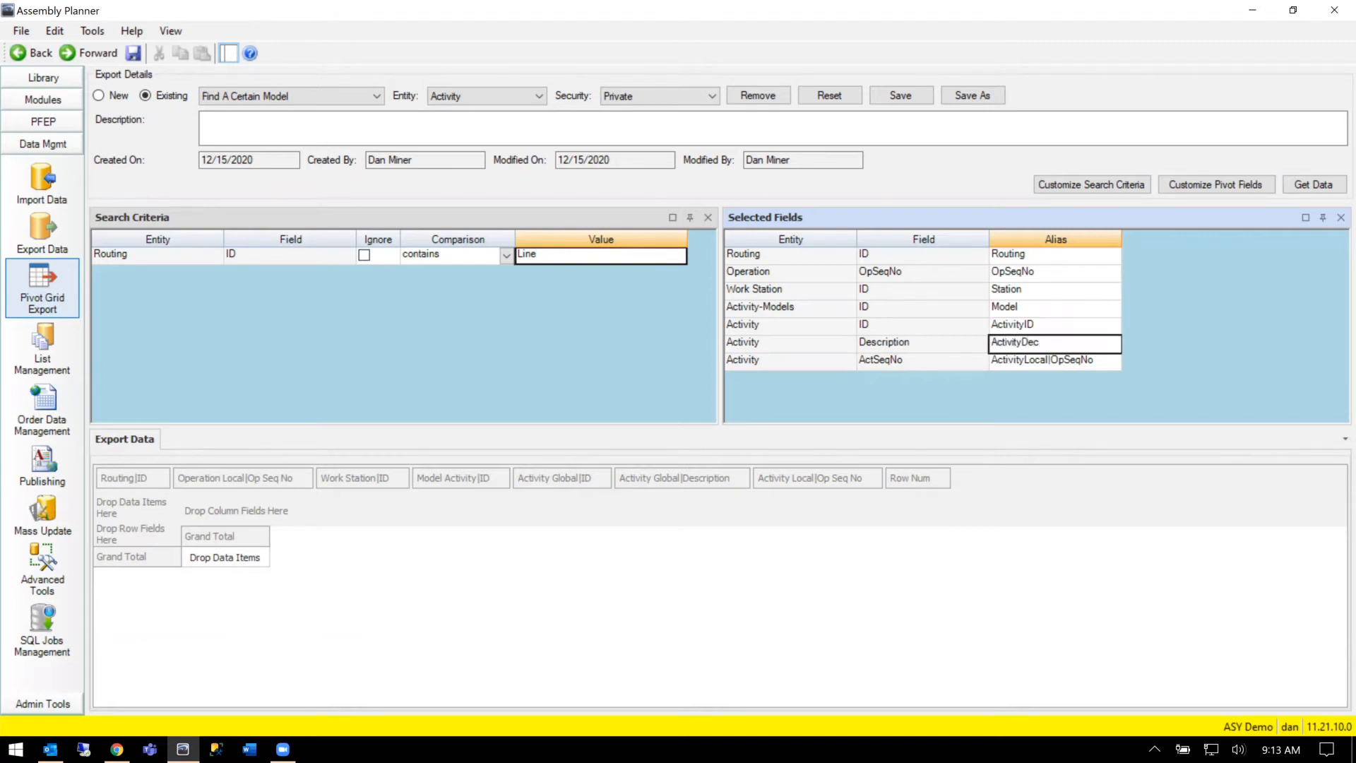
pyautogui.press('BackSpace')
pyautogui.write('sc')
pyautogui.press('Return')
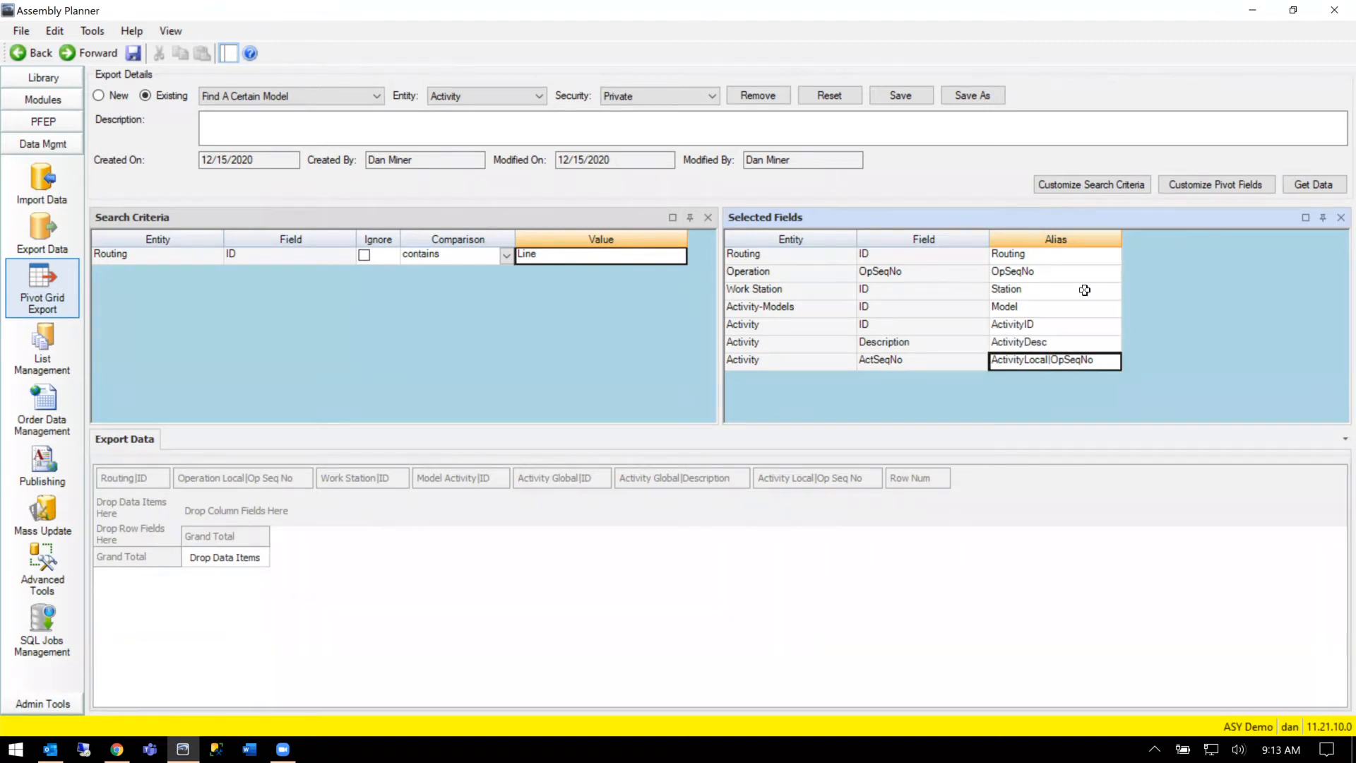
pyautogui.write('ActSeqNo')
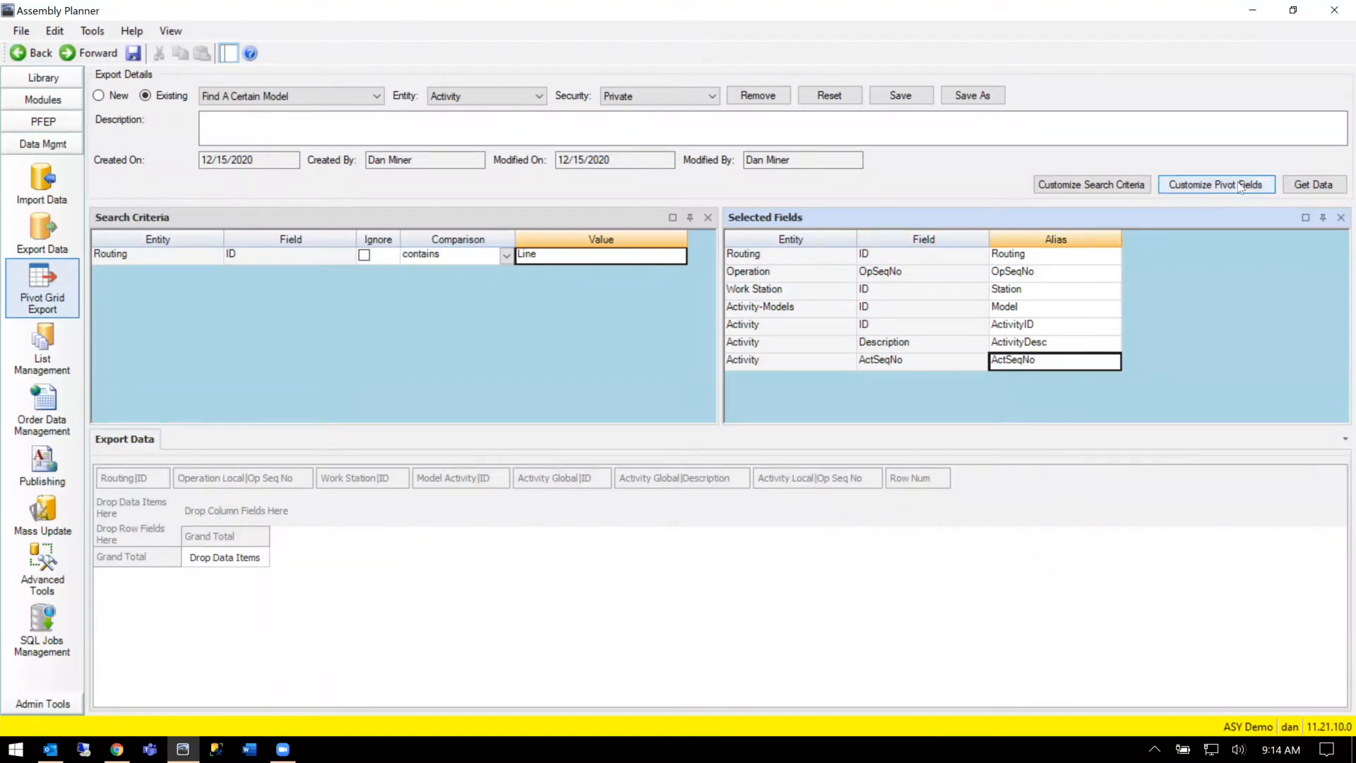
pyautogui.click(1316, 184)
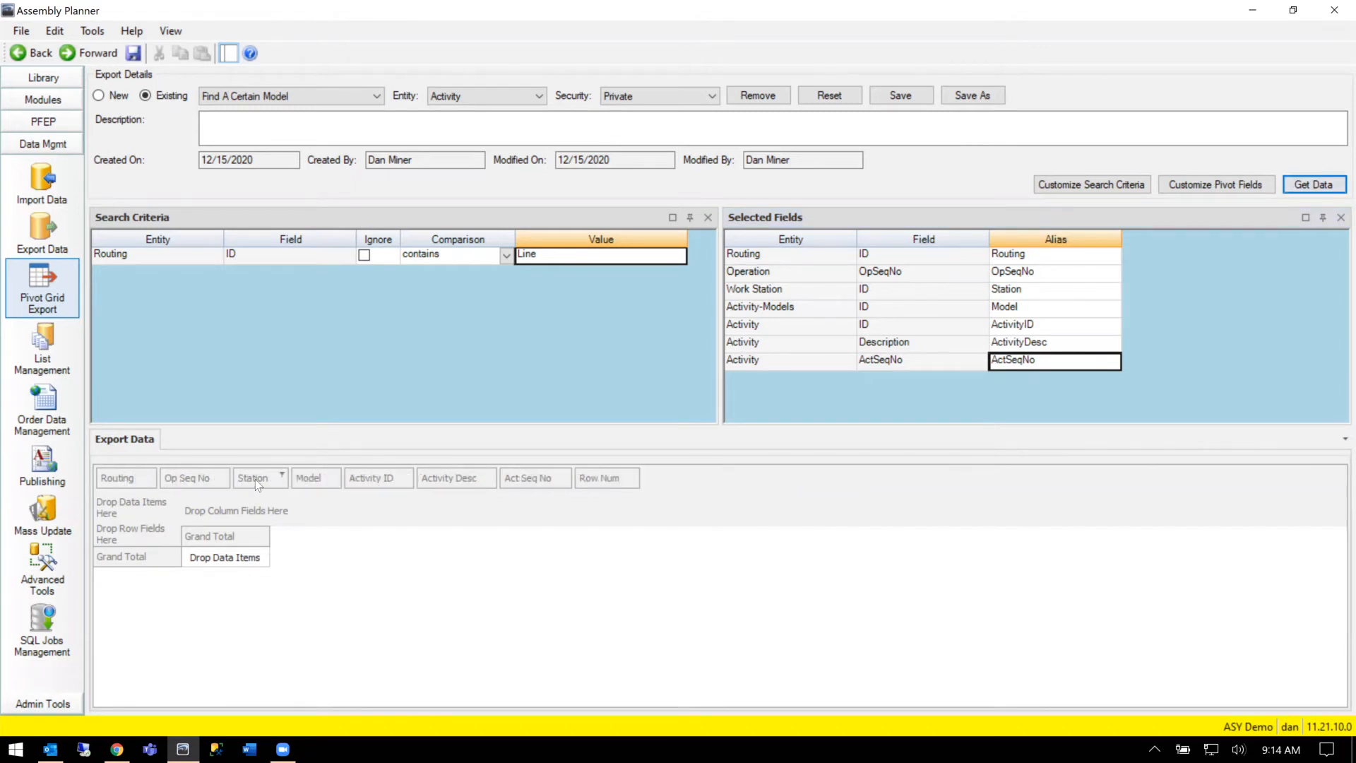
# Step: Place Routing as the first row field of the pivot grid, briefly trying it as a data item
pyautogui.click(142, 480)
pyautogui.moveTo(139, 477); pyautogui.dragTo(133, 532)
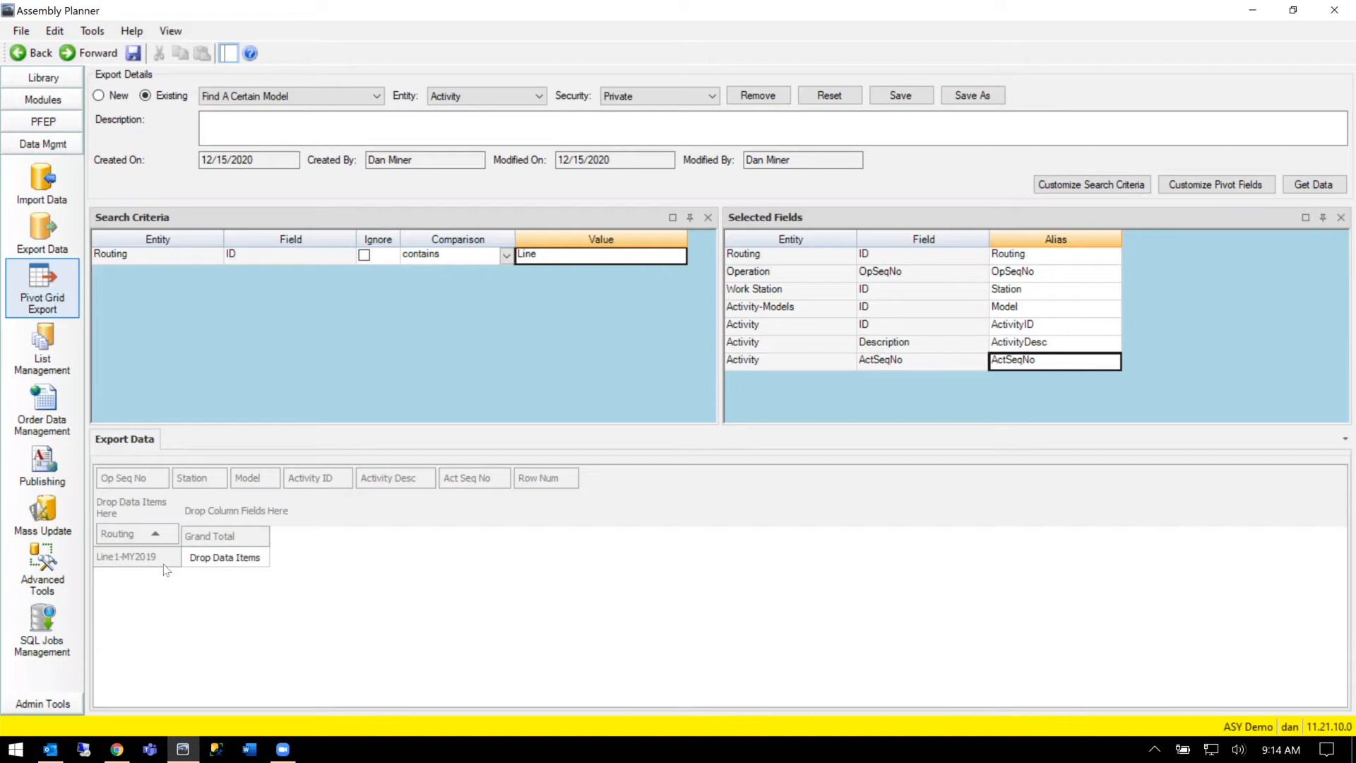
pyautogui.moveTo(138, 534); pyautogui.dragTo(226, 558)
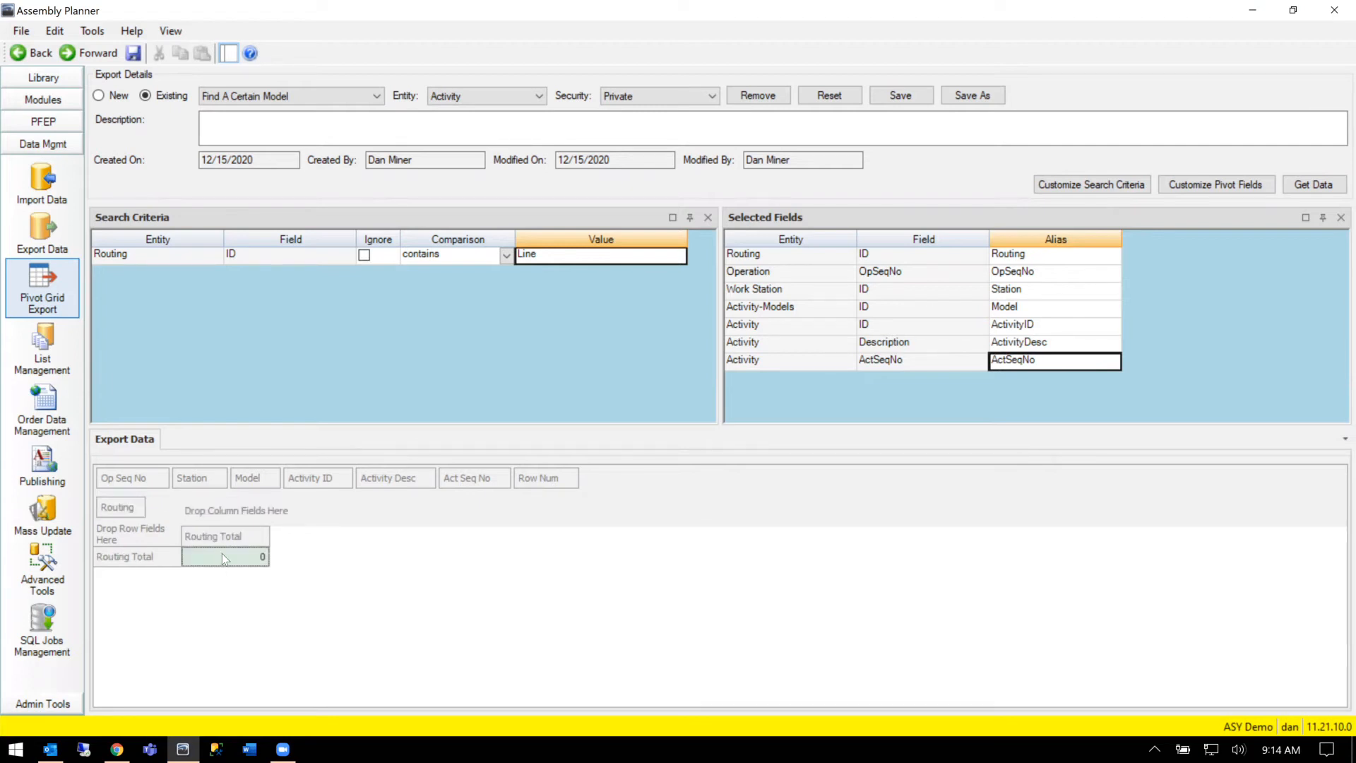
pyautogui.moveTo(124, 507); pyautogui.dragTo(120, 533)
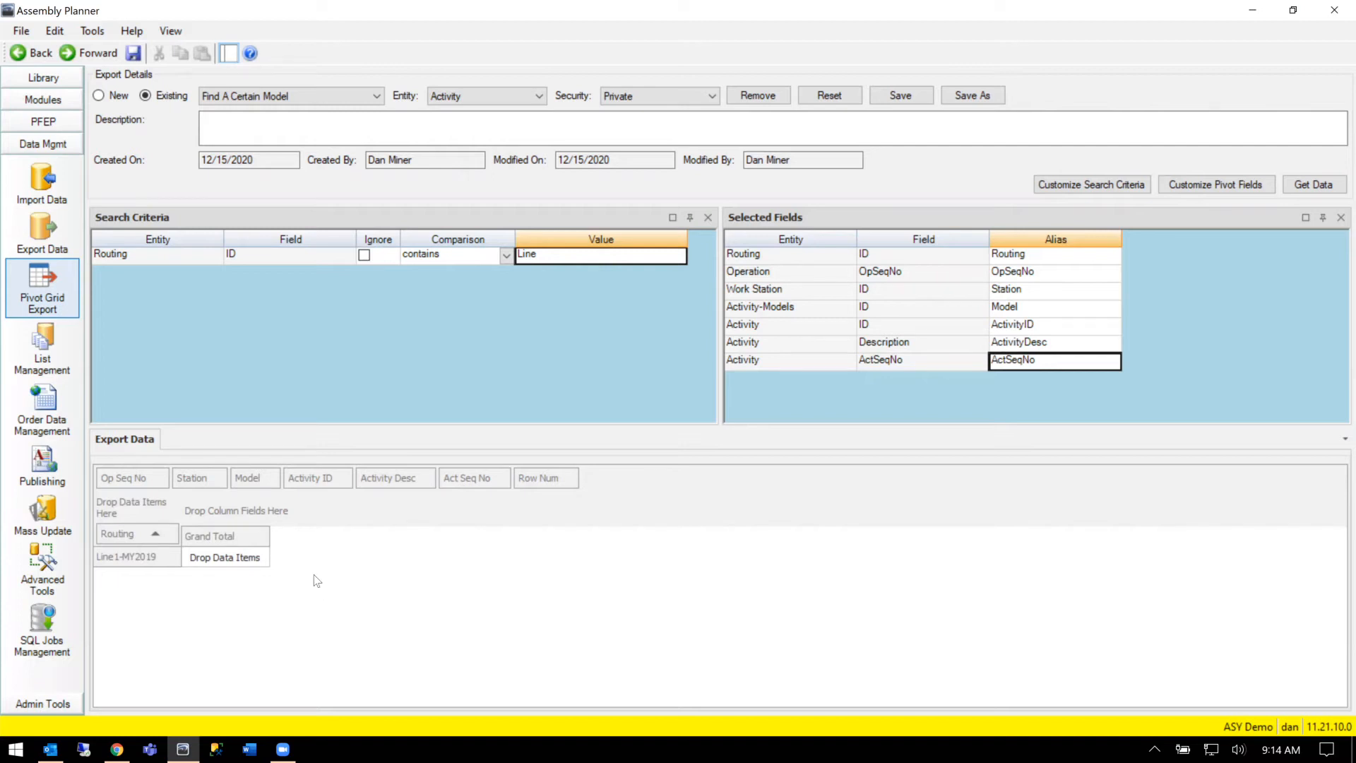
# Step: Place Station, Op Seq No, Activity ID and Model as row fields after Routing, in that order
pyautogui.moveTo(188, 477); pyautogui.dragTo(164, 542)
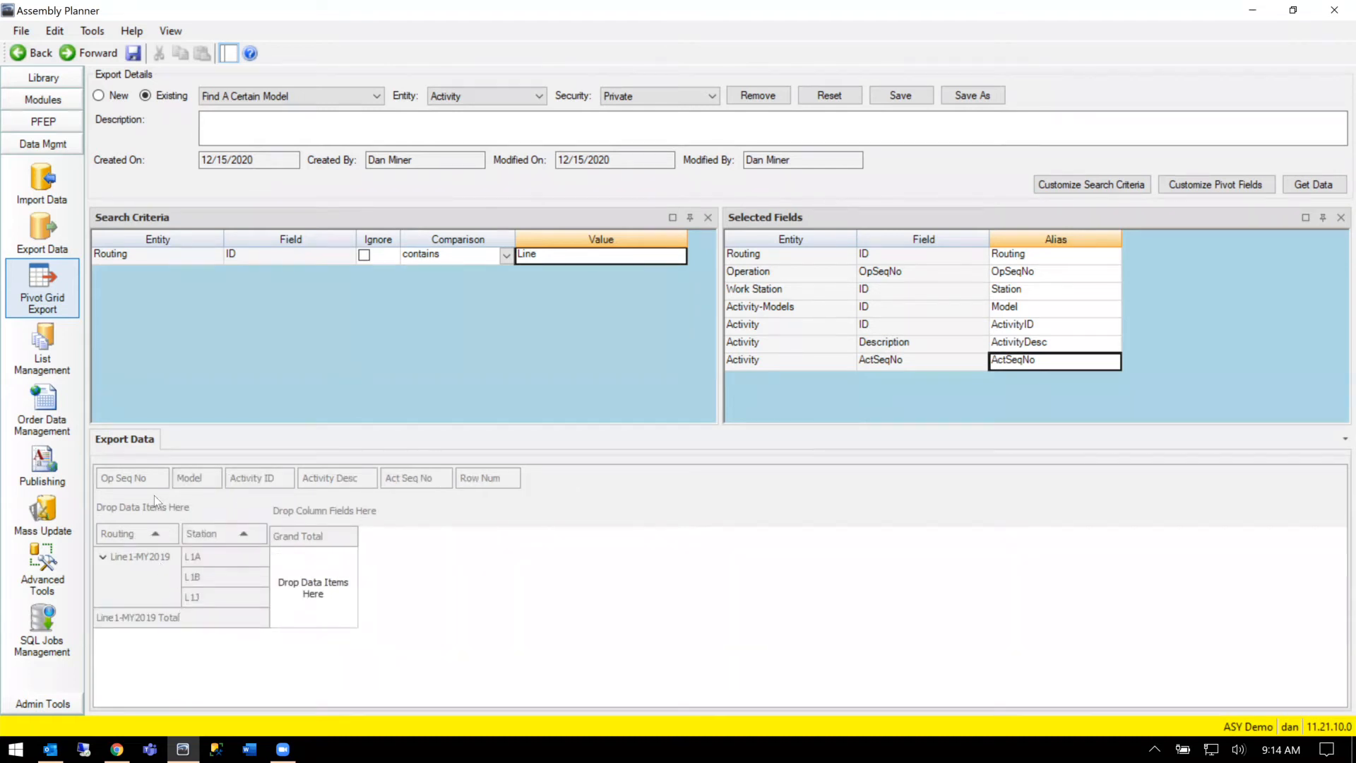
pyautogui.moveTo(136, 476); pyautogui.dragTo(251, 542)
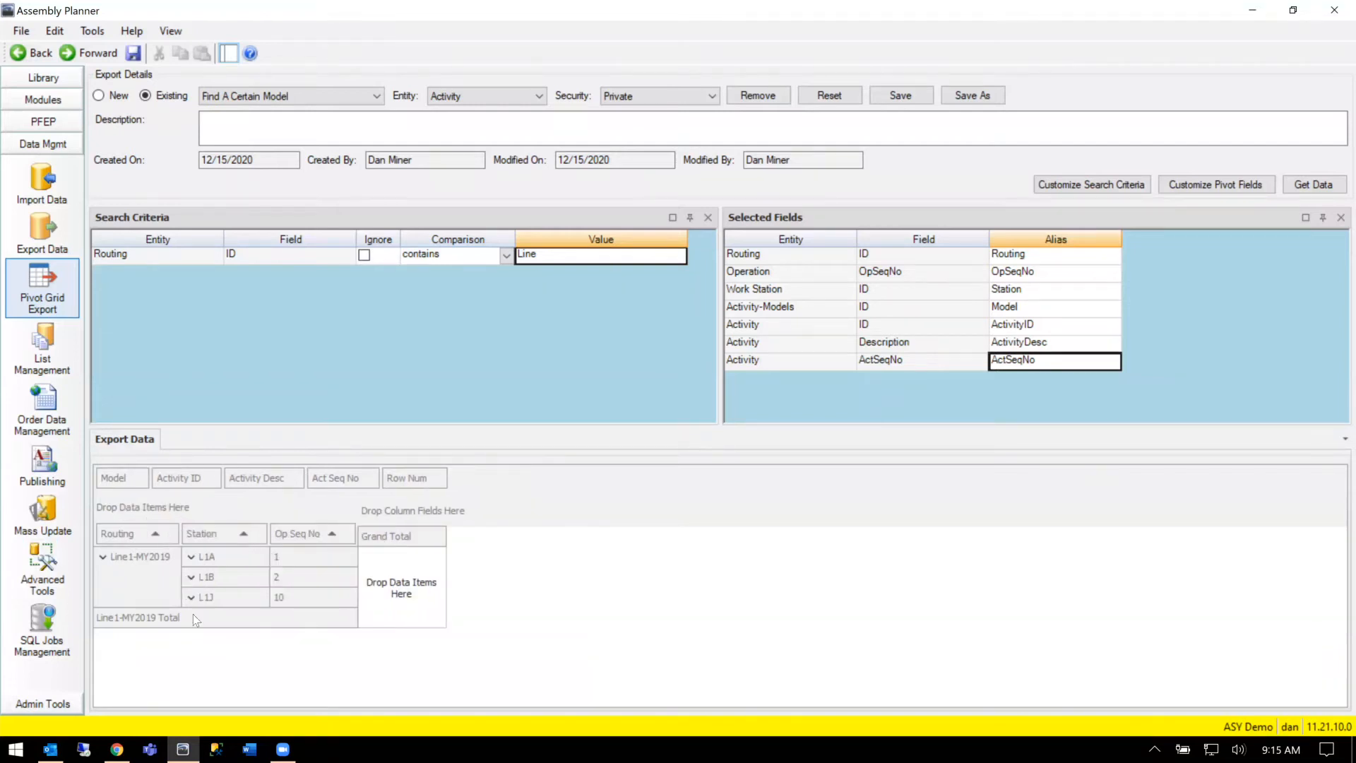
pyautogui.moveTo(194, 477); pyautogui.dragTo(353, 537)
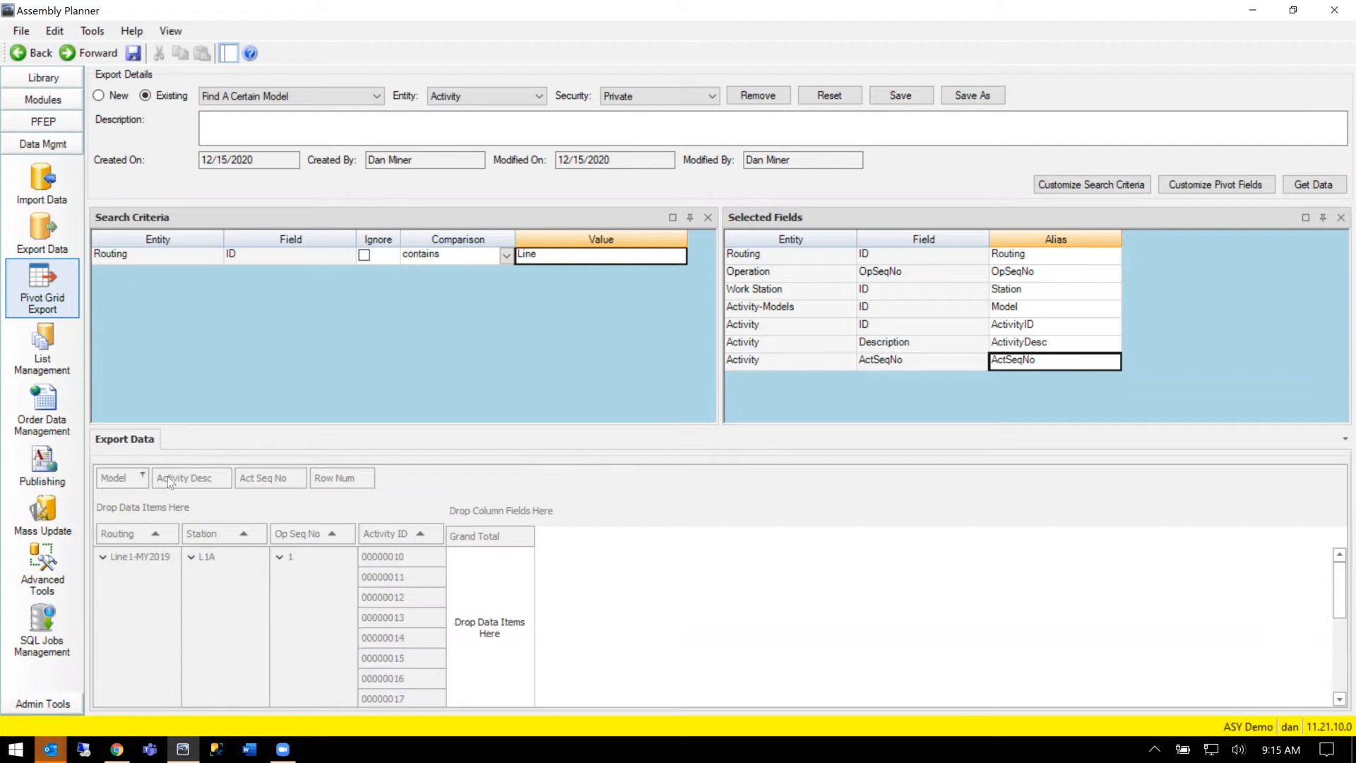
pyautogui.moveTo(129, 477); pyautogui.dragTo(439, 532)
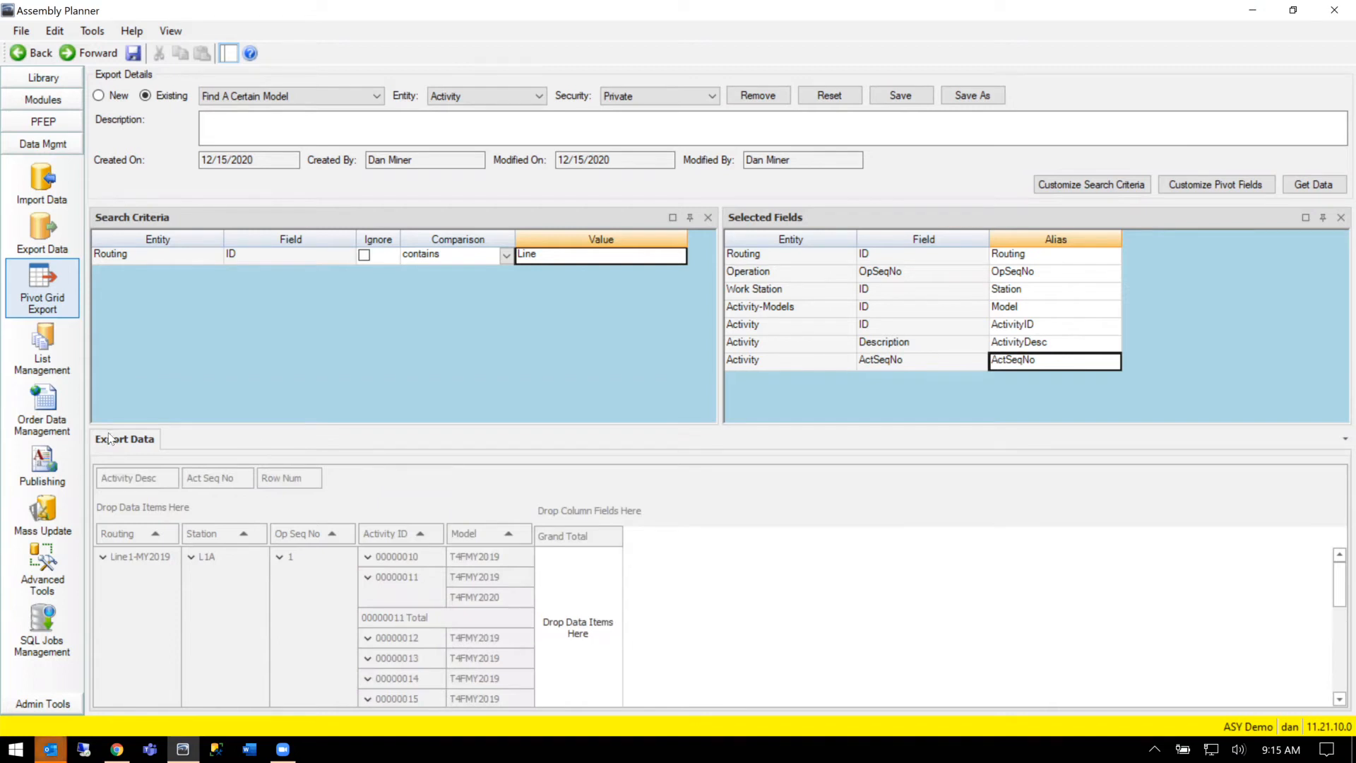
# Step: Auto-hide the Search Criteria and Selected Fields panes to give the export data more room
pyautogui.moveTo(126, 444); pyautogui.dragTo(129, 439)
pyautogui.click(690, 217)
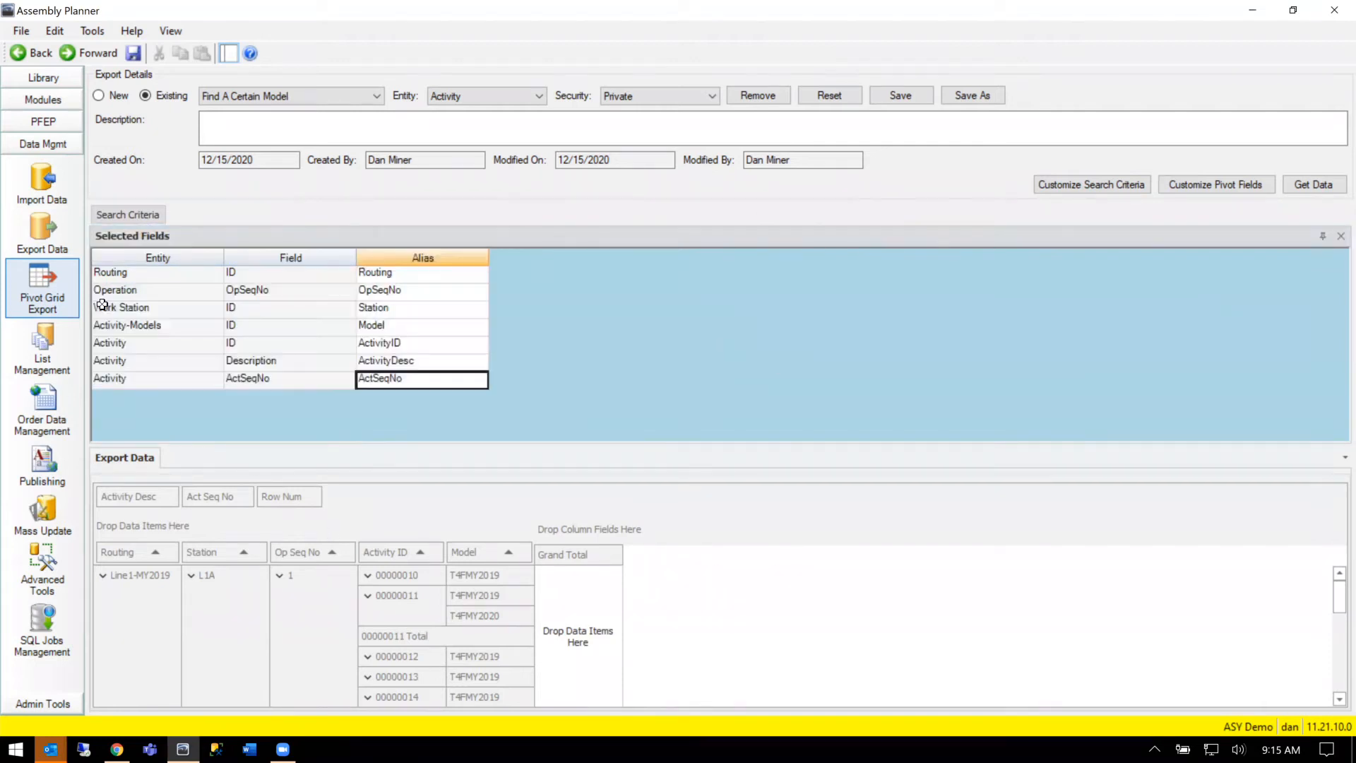
pyautogui.click(1327, 237)
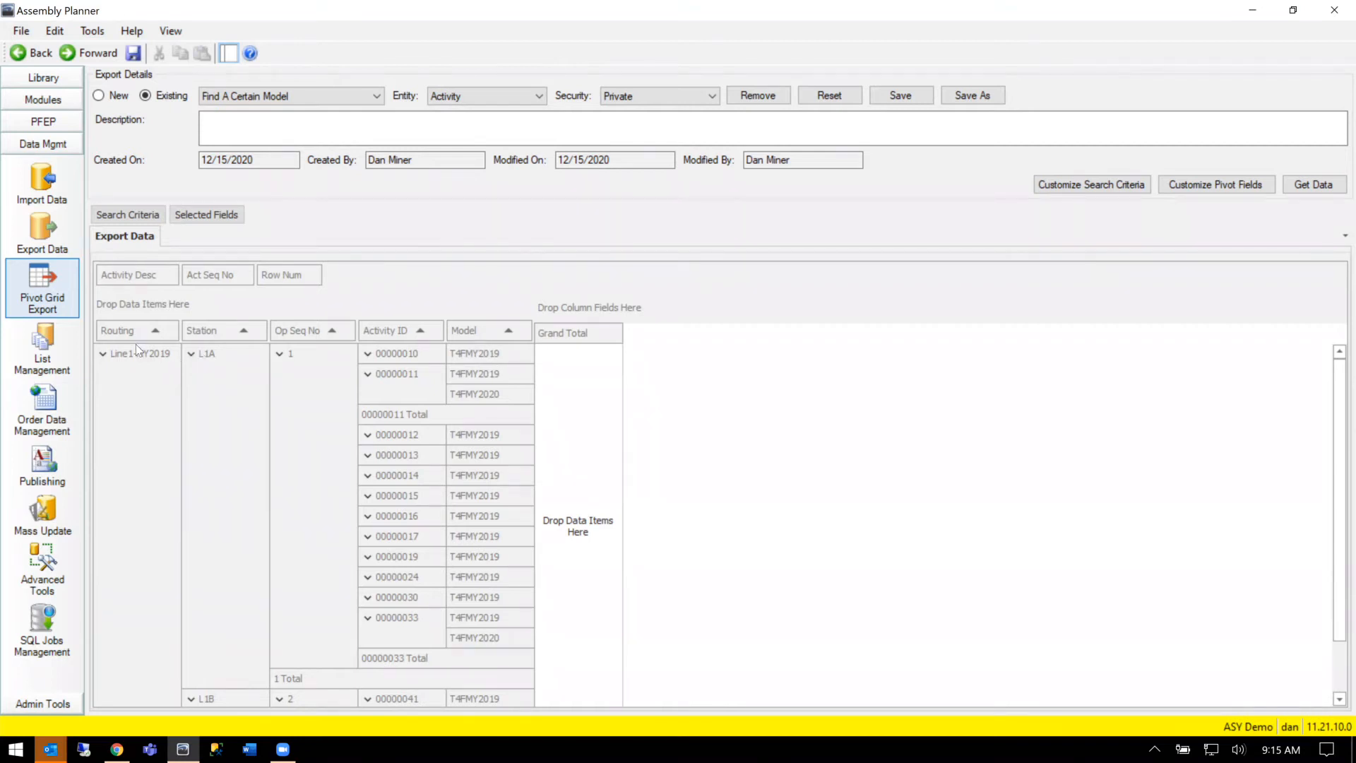
# Step: Try Model as a column field and as a data item, and return it to the row fields after Activity ID
pyautogui.moveTo(464, 331); pyautogui.dragTo(554, 314)
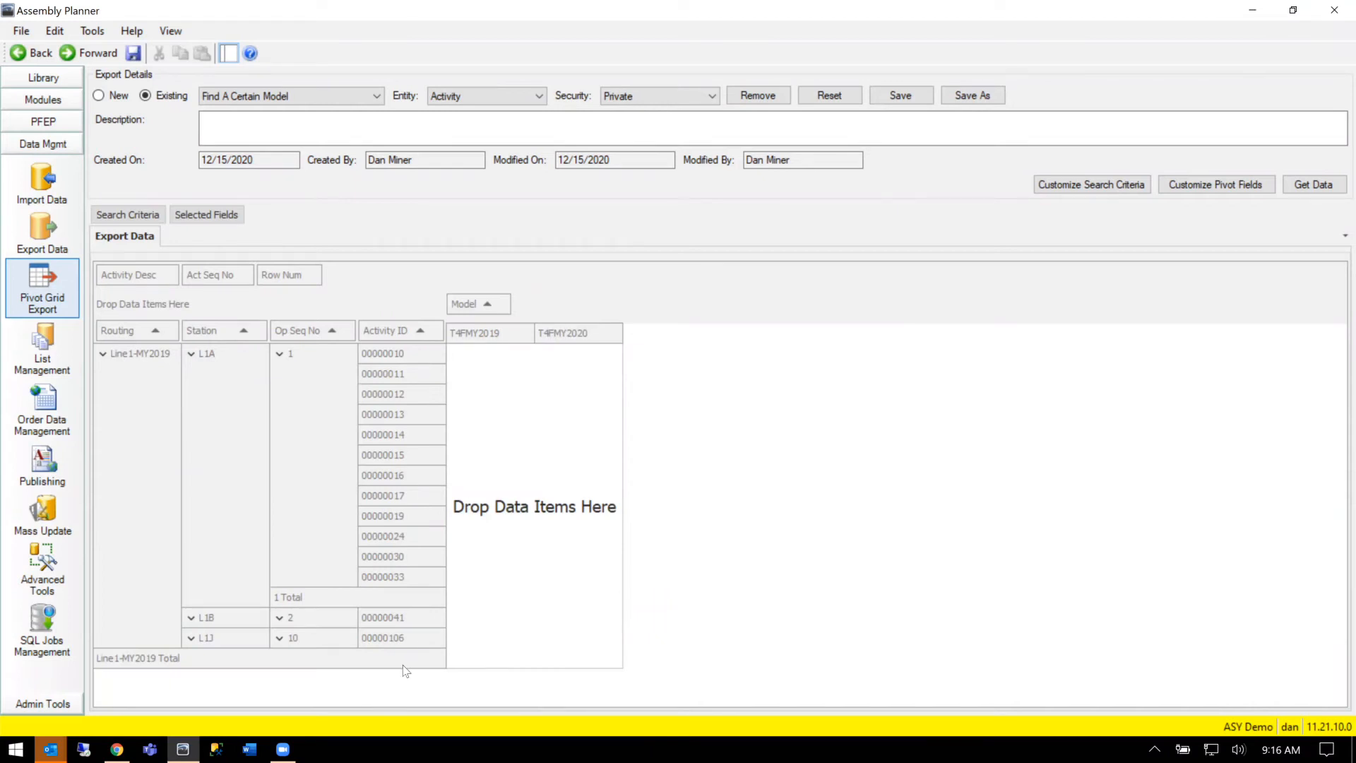
pyautogui.moveTo(466, 304); pyautogui.dragTo(505, 391)
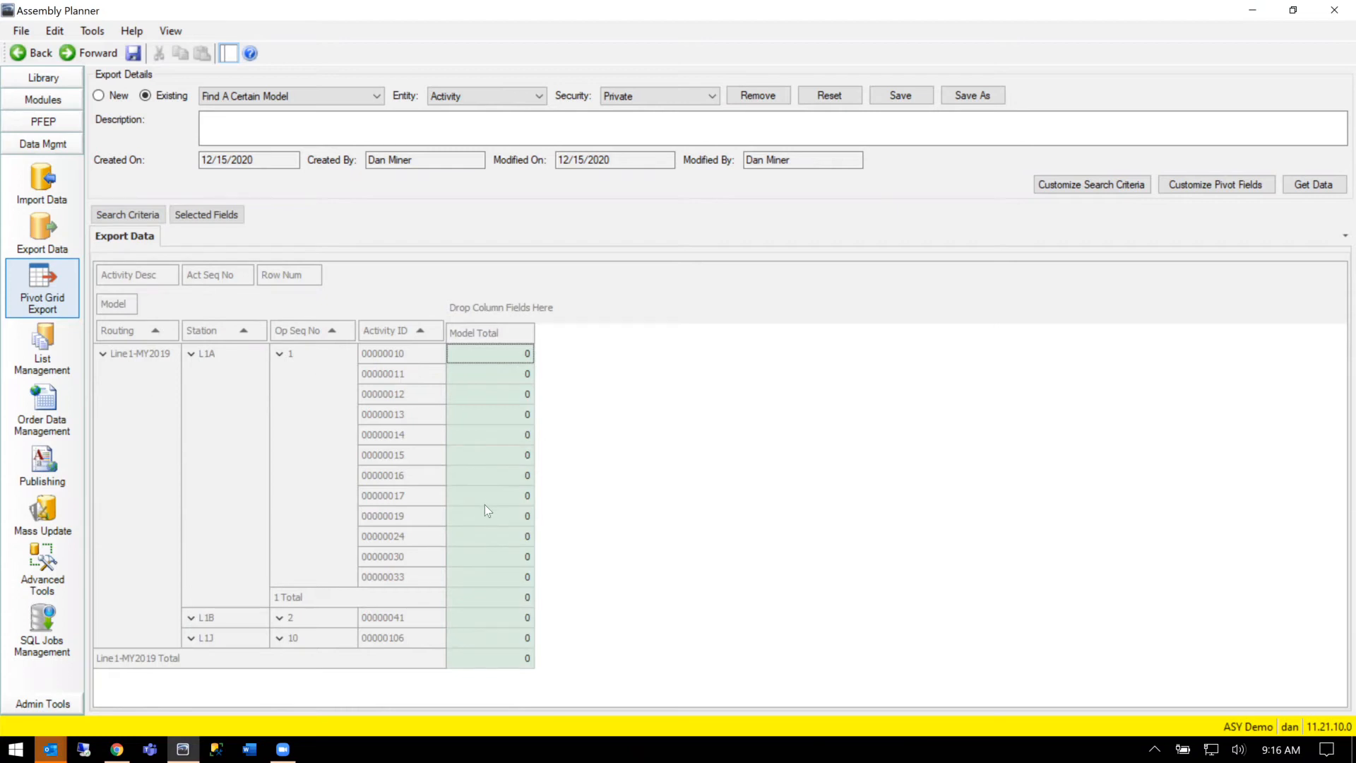
pyautogui.click(484, 332)
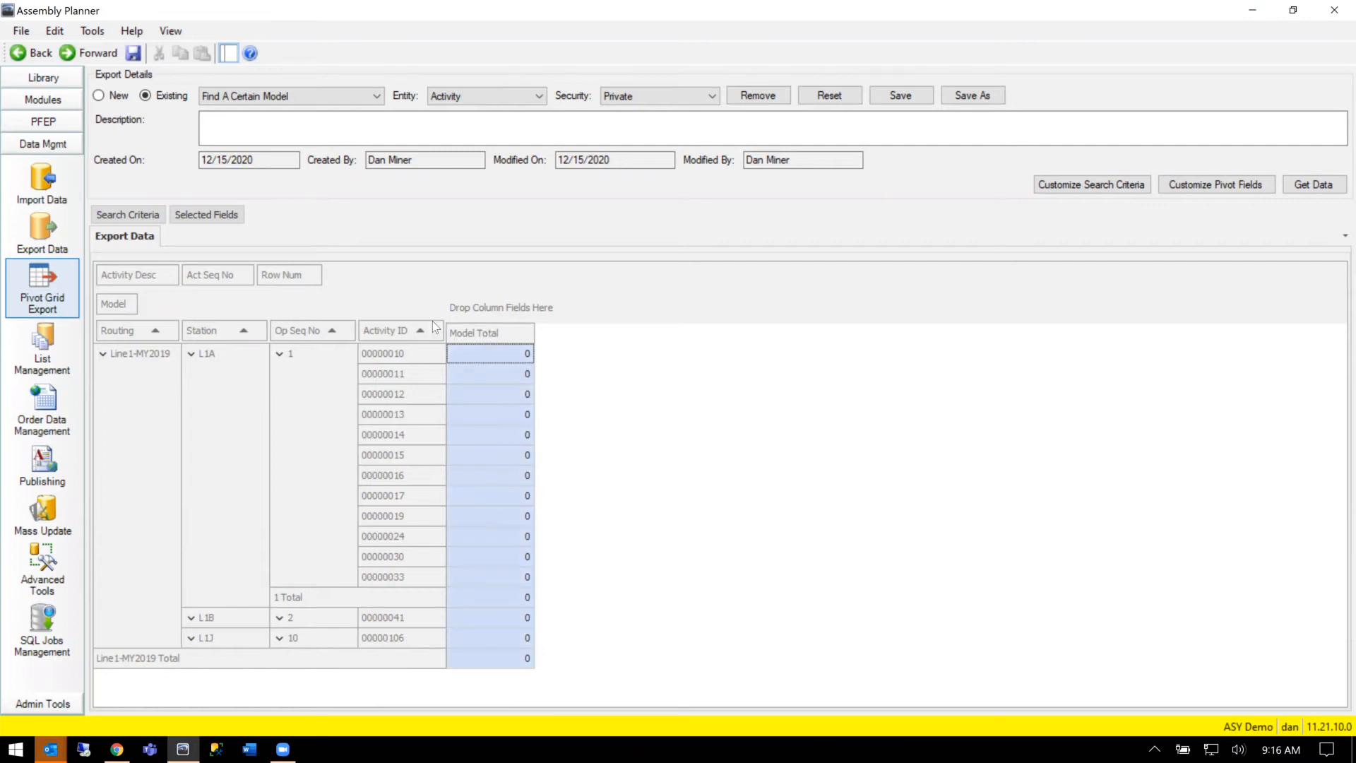
pyautogui.moveTo(112, 303); pyautogui.dragTo(442, 342)
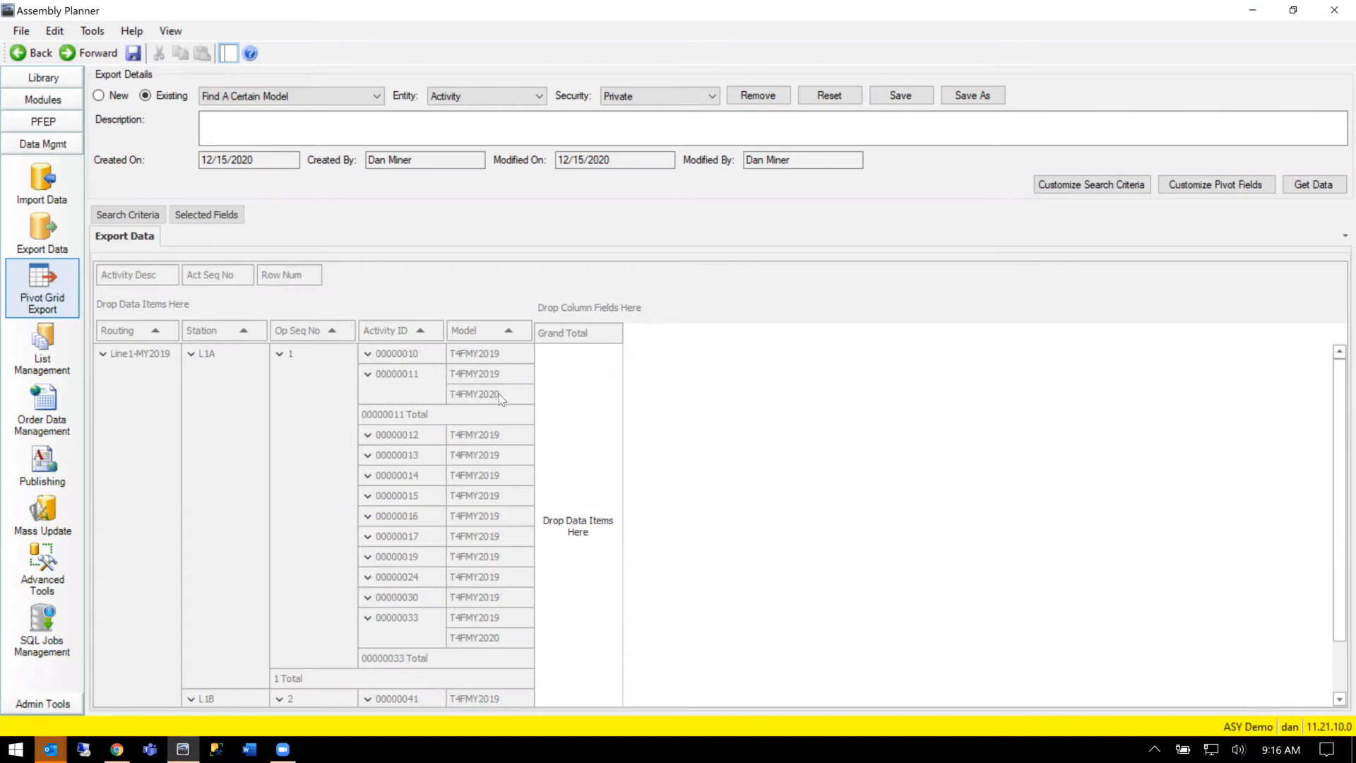
# Step: Switch to the Library's routings, saving the changes to the current pivot grid export
pyautogui.click(56, 83)
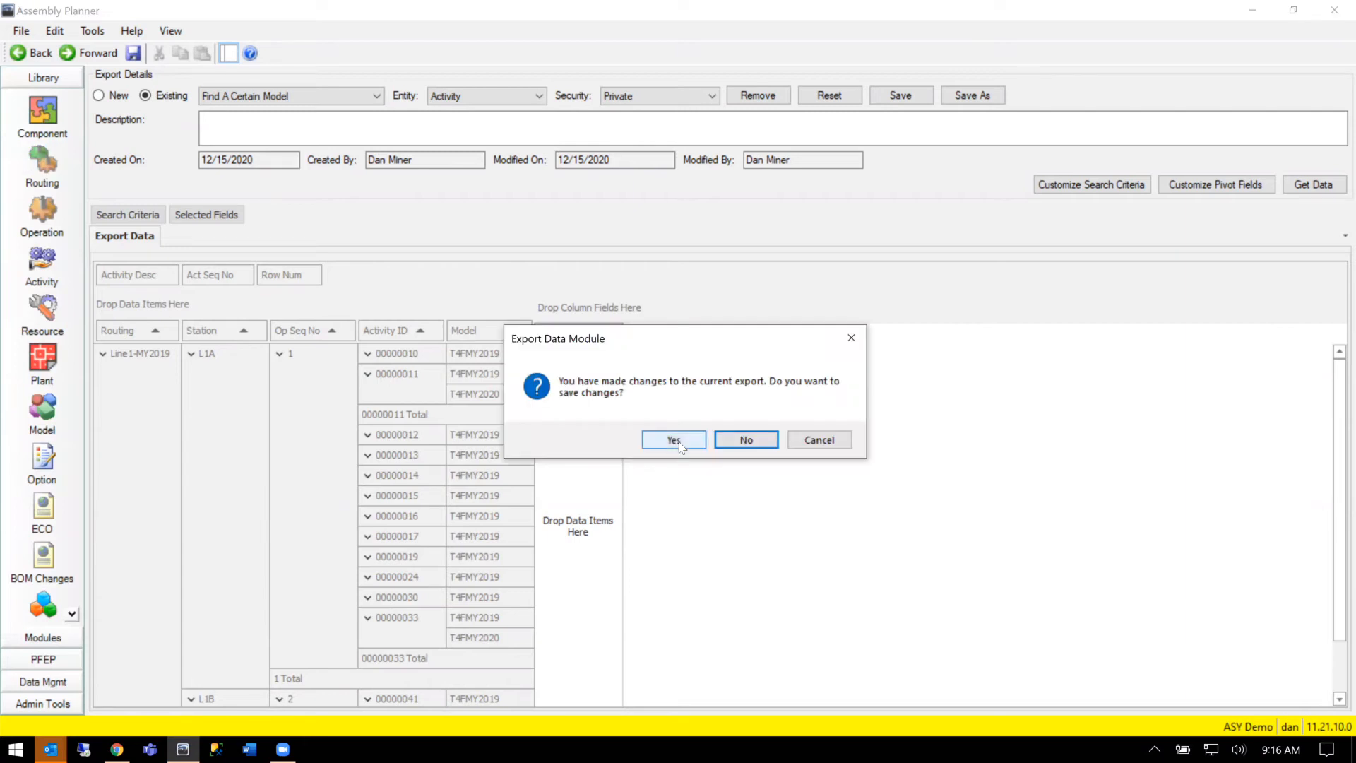
pyautogui.click(677, 445)
pyautogui.click(810, 440)
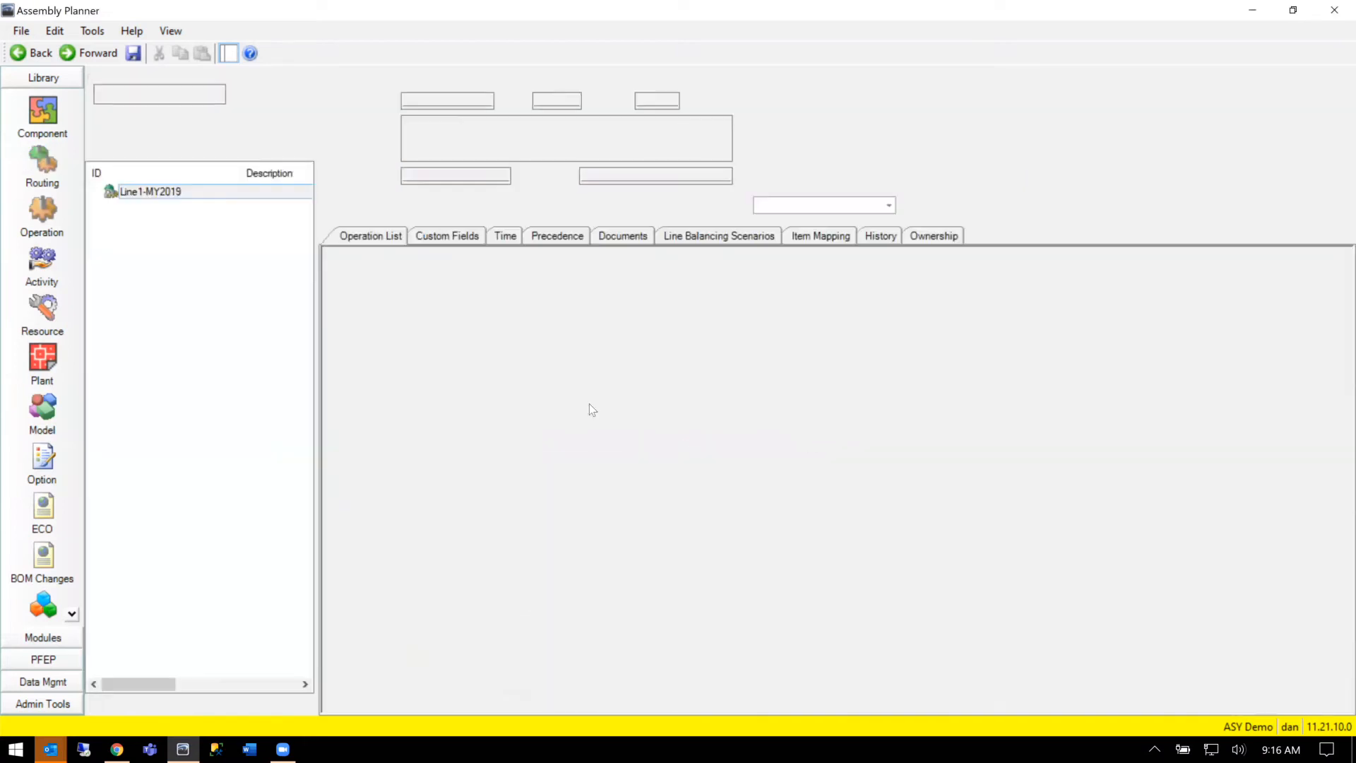
# Step: View the model-option data of routing Line1-MY2019 and examine the models mapped to activities 00000019, 00000010 and 00000011
pyautogui.rightClick(188, 192)
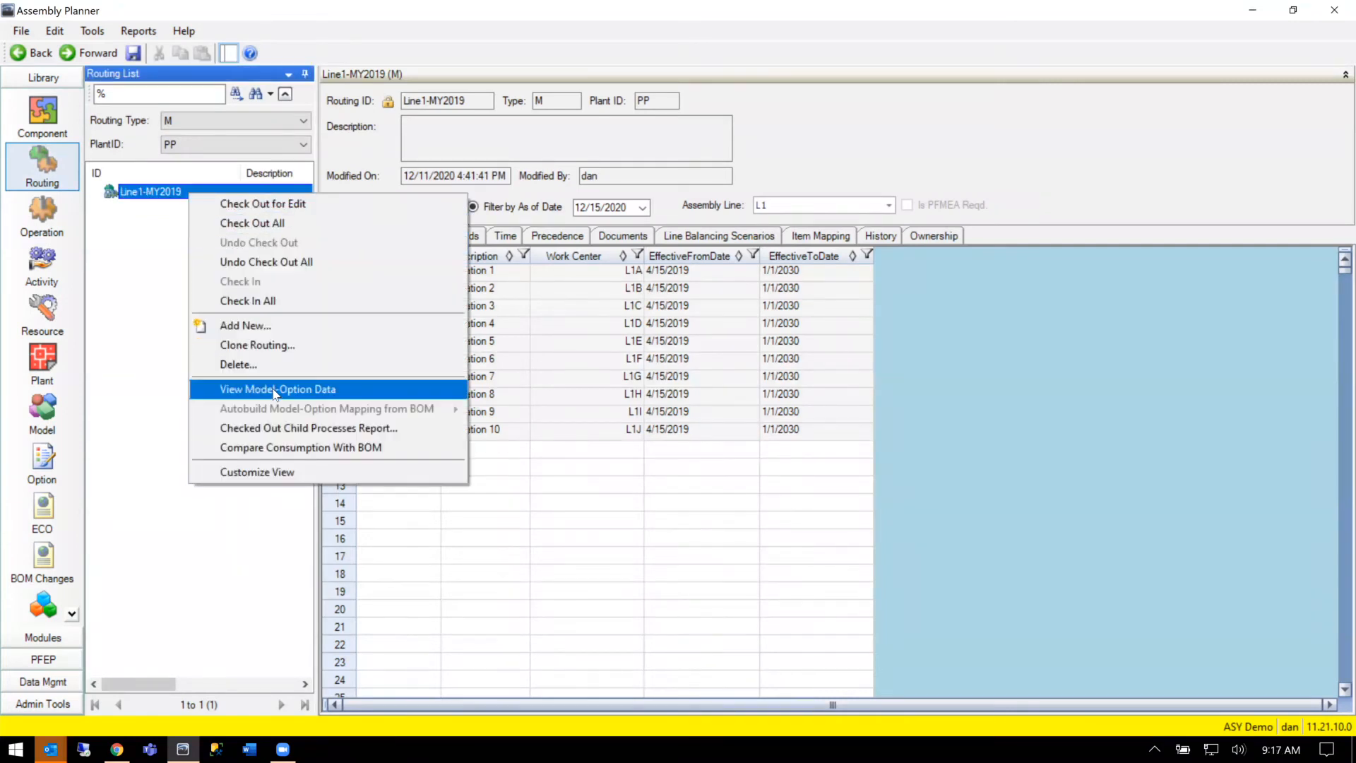
pyautogui.click(272, 389)
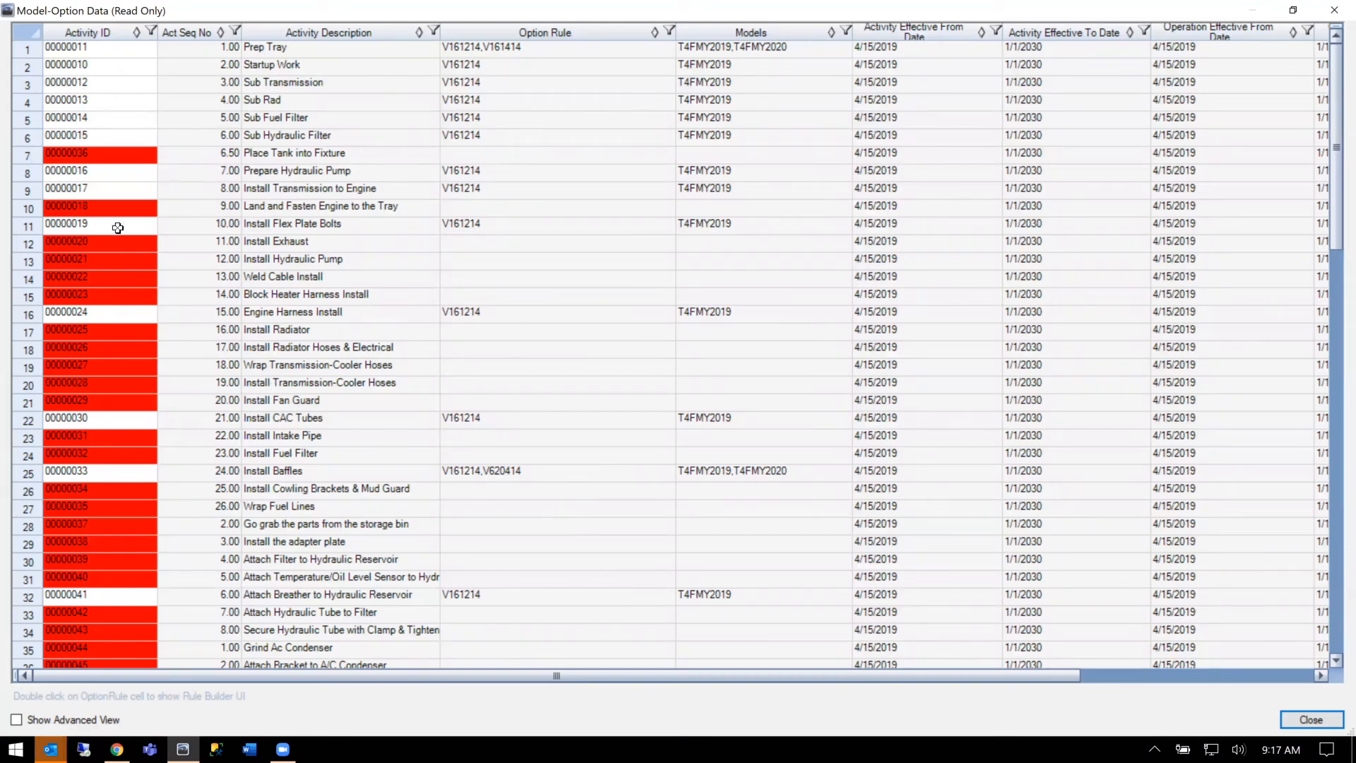
pyautogui.click(23, 228)
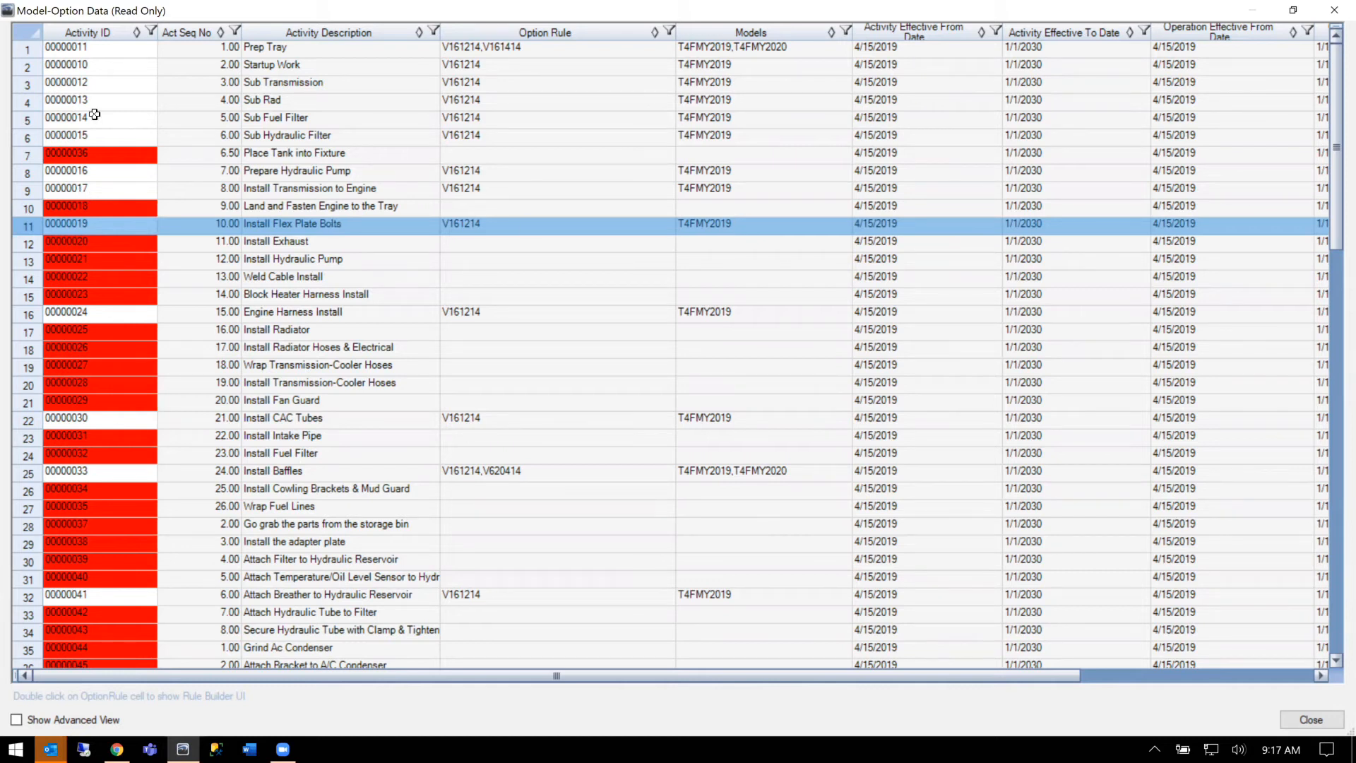
pyautogui.click(31, 65)
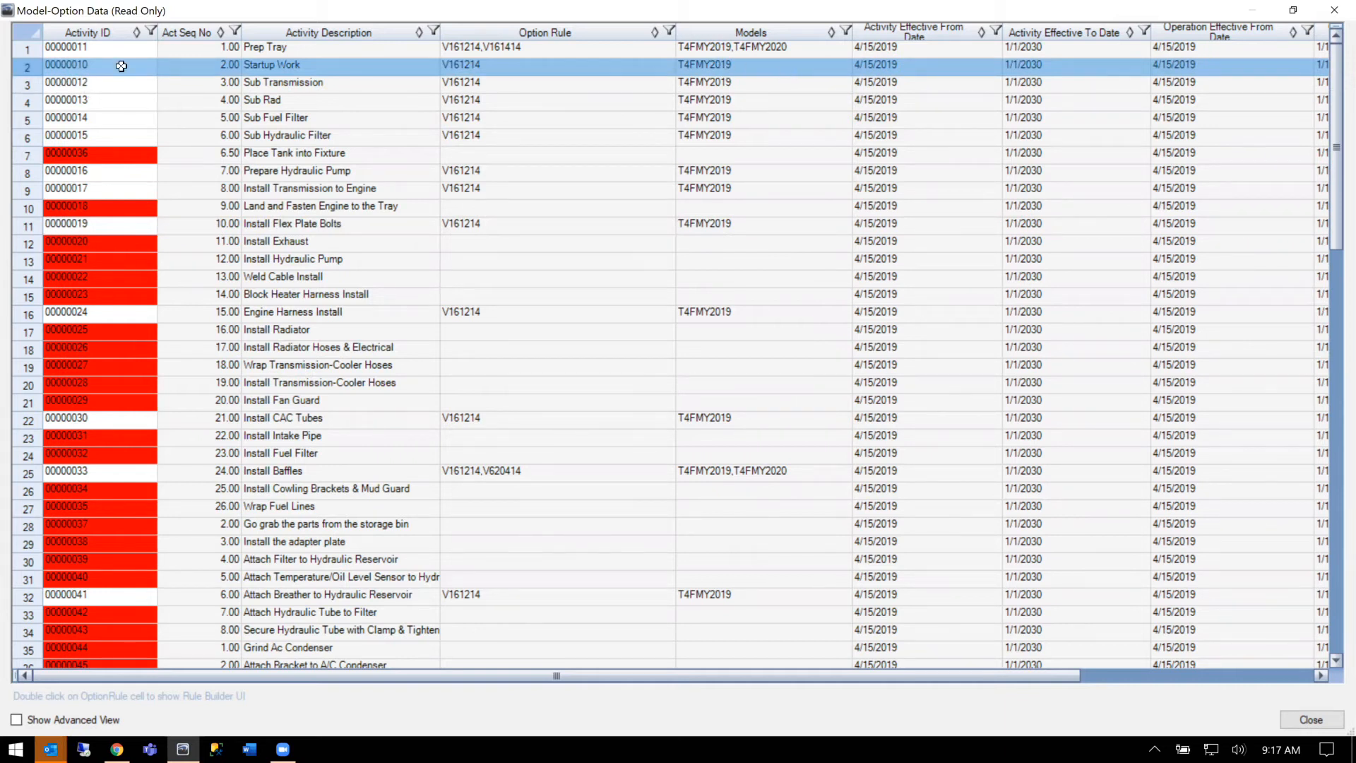
pyautogui.click(21, 50)
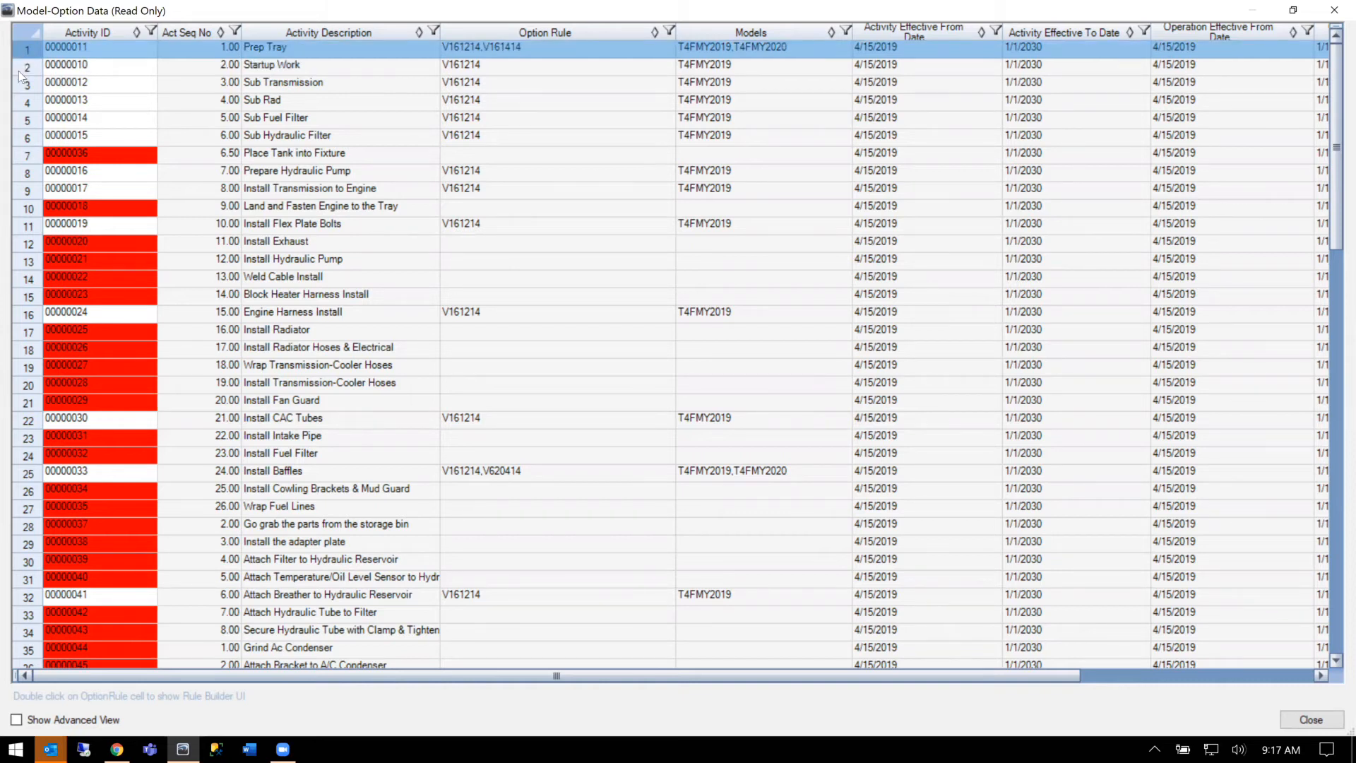
pyautogui.keyDown('shift'); pyautogui.click(20, 72); pyautogui.keyUp('shift')
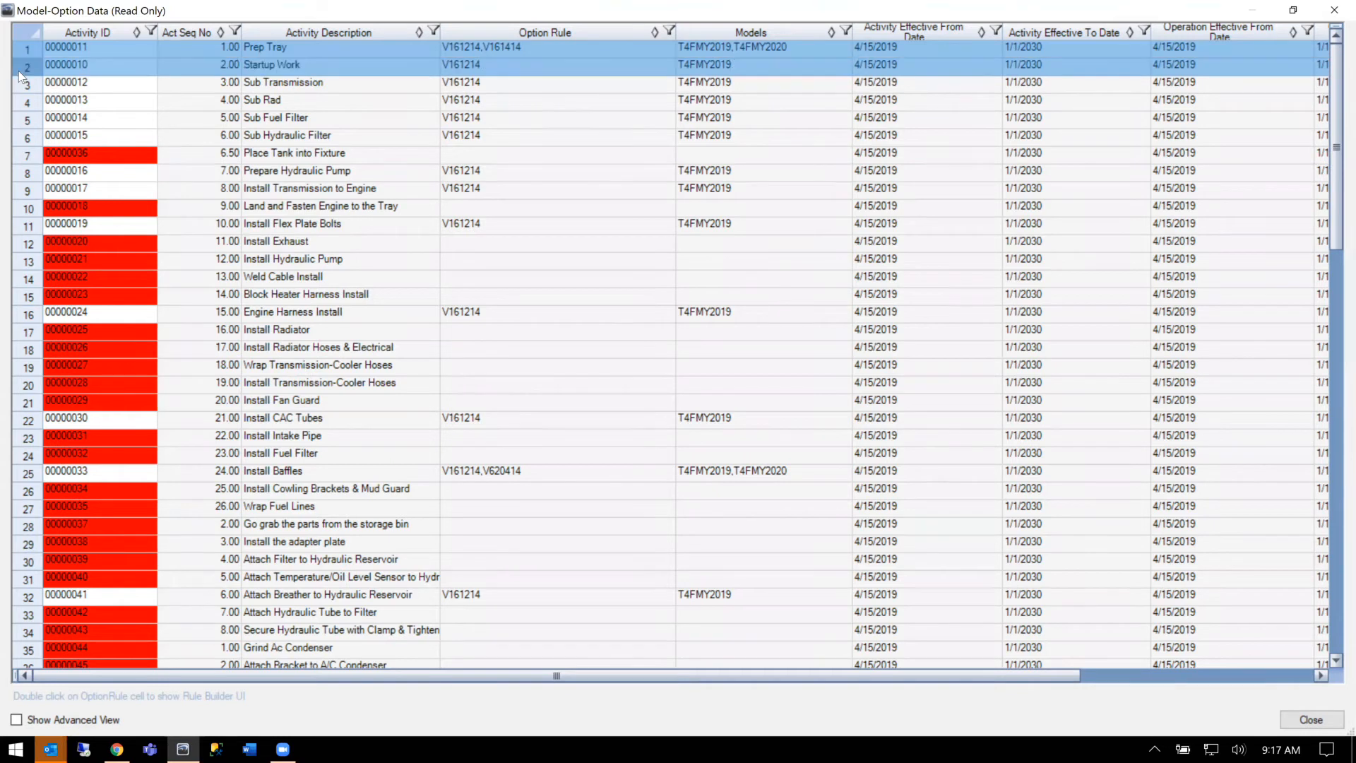
pyautogui.click(1334, 10)
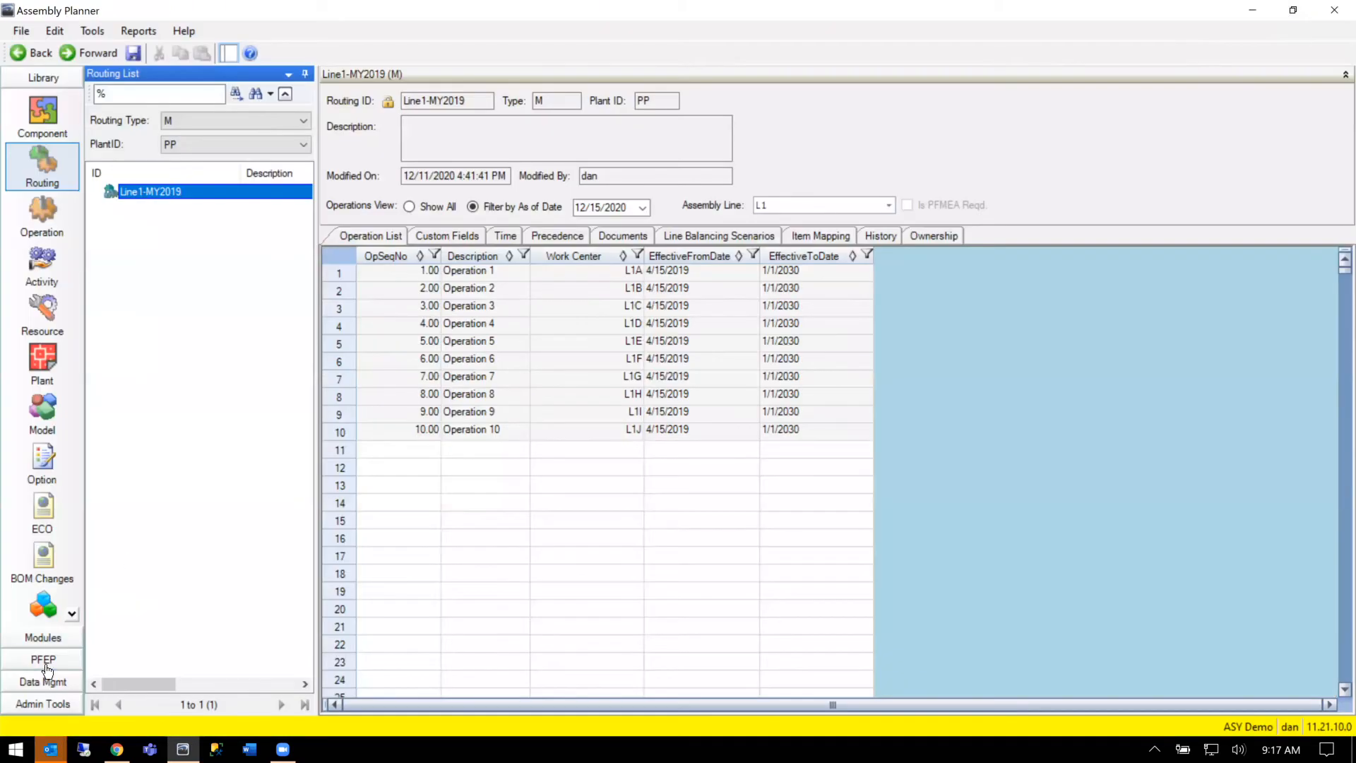
# Step: Return to the pivot grid export and place Row Num as the first row field, before Routing
pyautogui.click(51, 278)
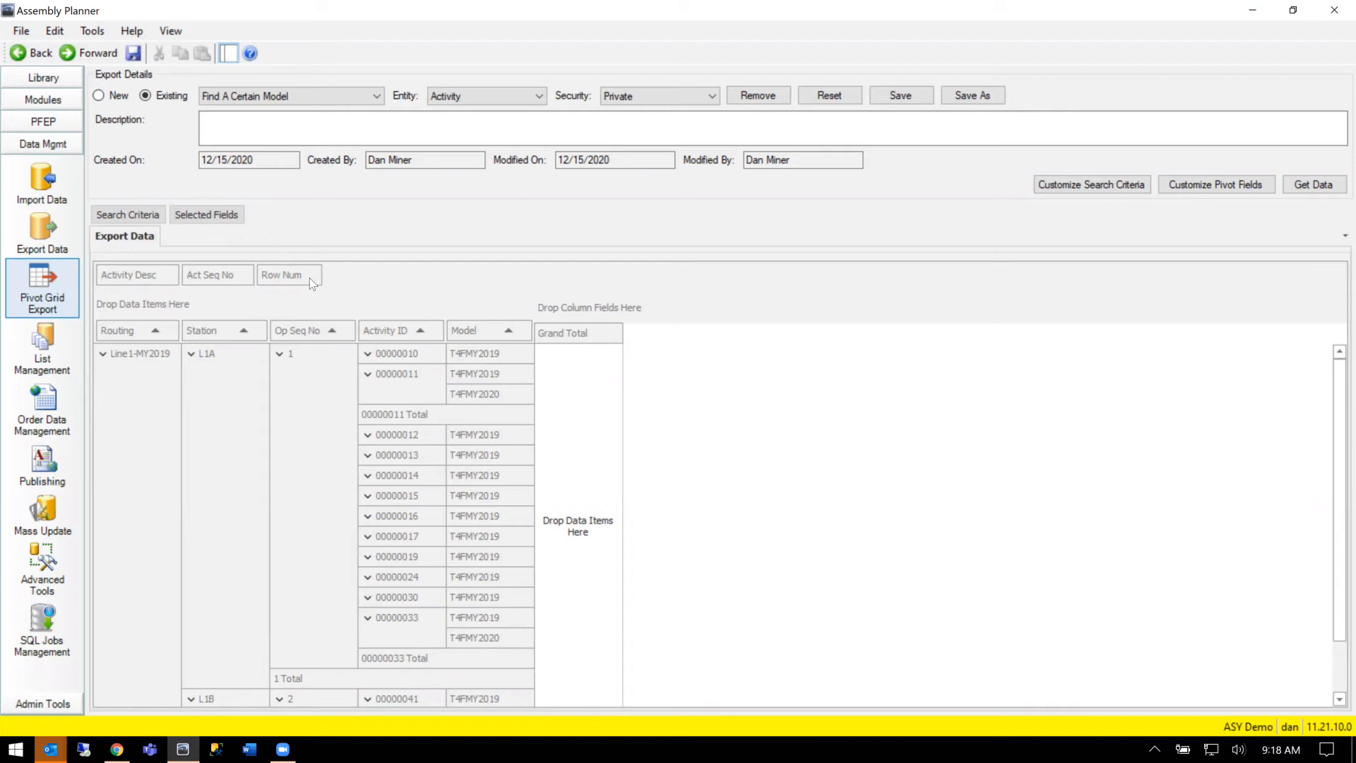
pyautogui.moveTo(290, 275); pyautogui.dragTo(101, 332)
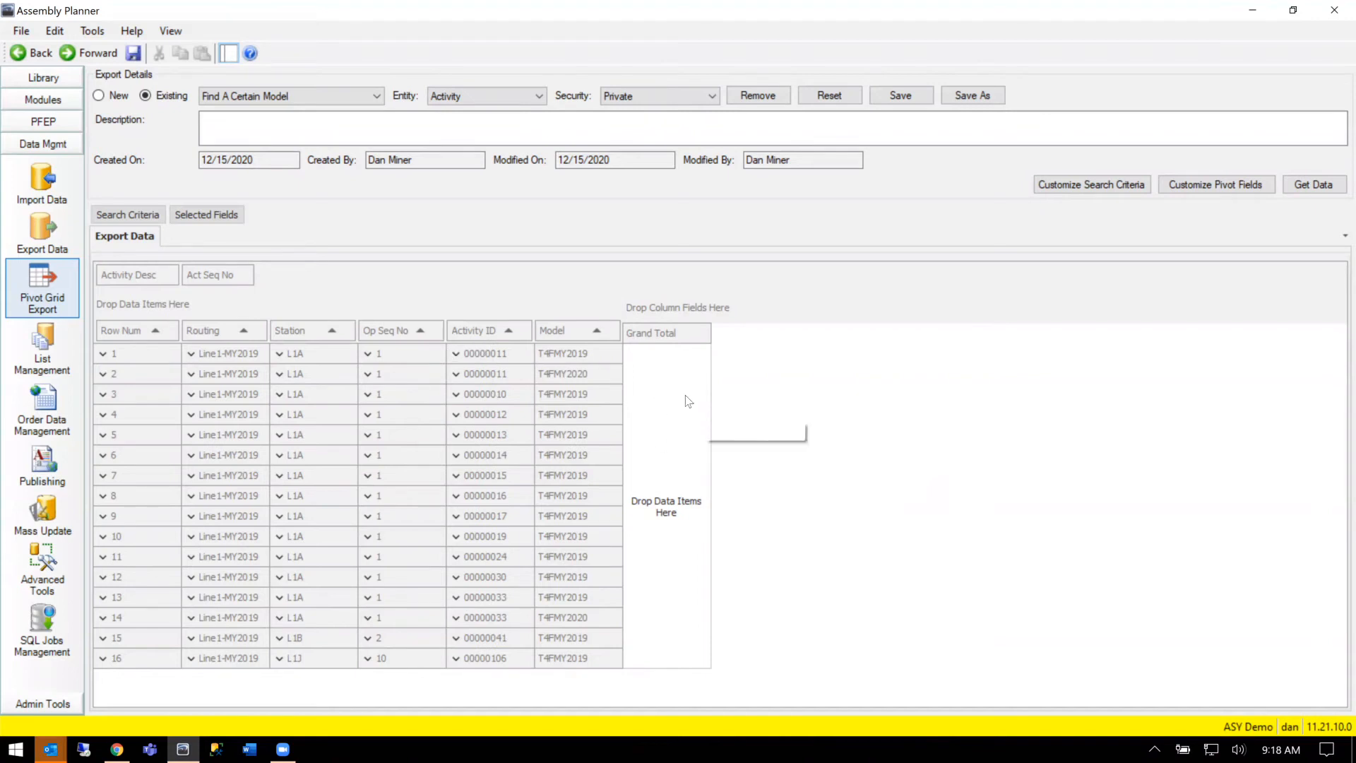
# Step: Filter the Model row field to show only T4FMY2019
pyautogui.click(614, 329)
pyautogui.click(615, 329)
pyautogui.click(615, 329)
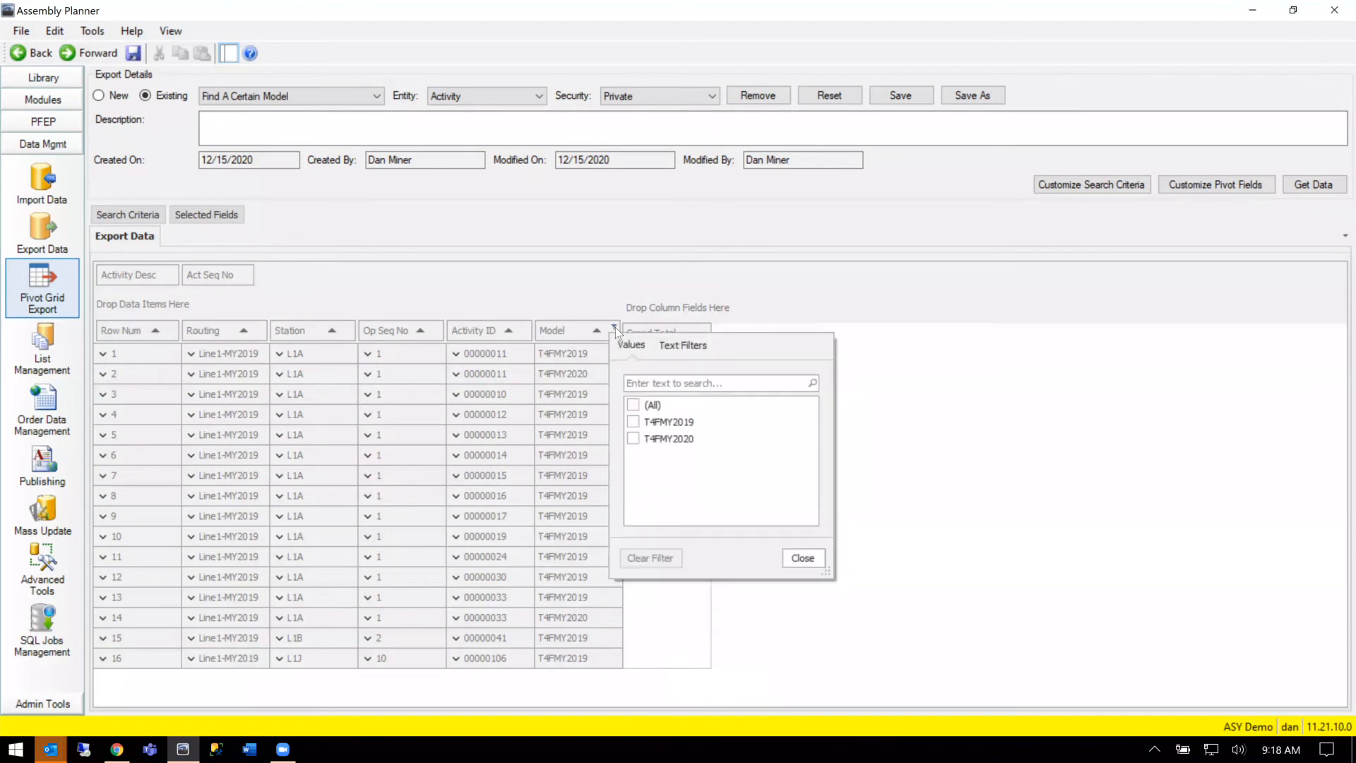
pyautogui.click(633, 423)
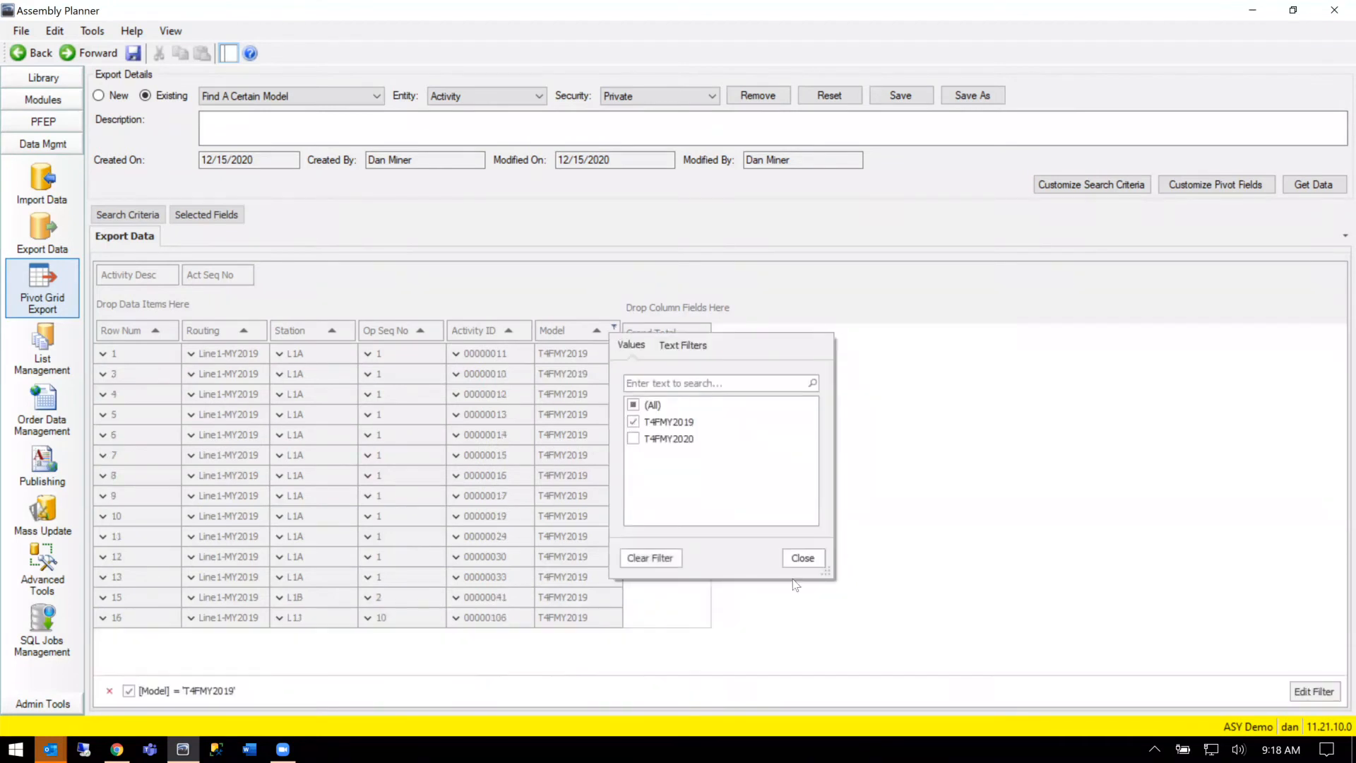
pyautogui.click(805, 559)
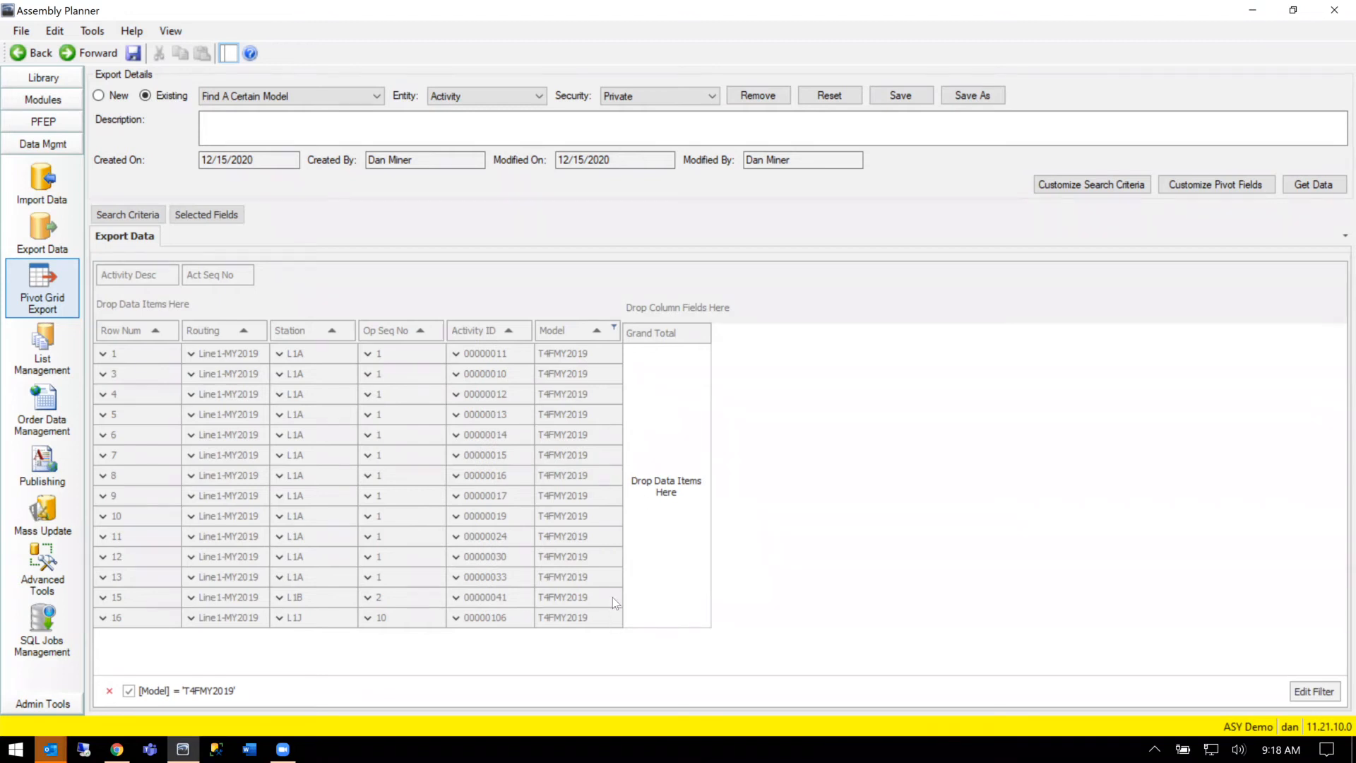
# Step: Change the Model filter to show only T4FMY2020
pyautogui.click(613, 326)
pyautogui.click(633, 422)
pyautogui.click(634, 438)
pyautogui.click(802, 557)
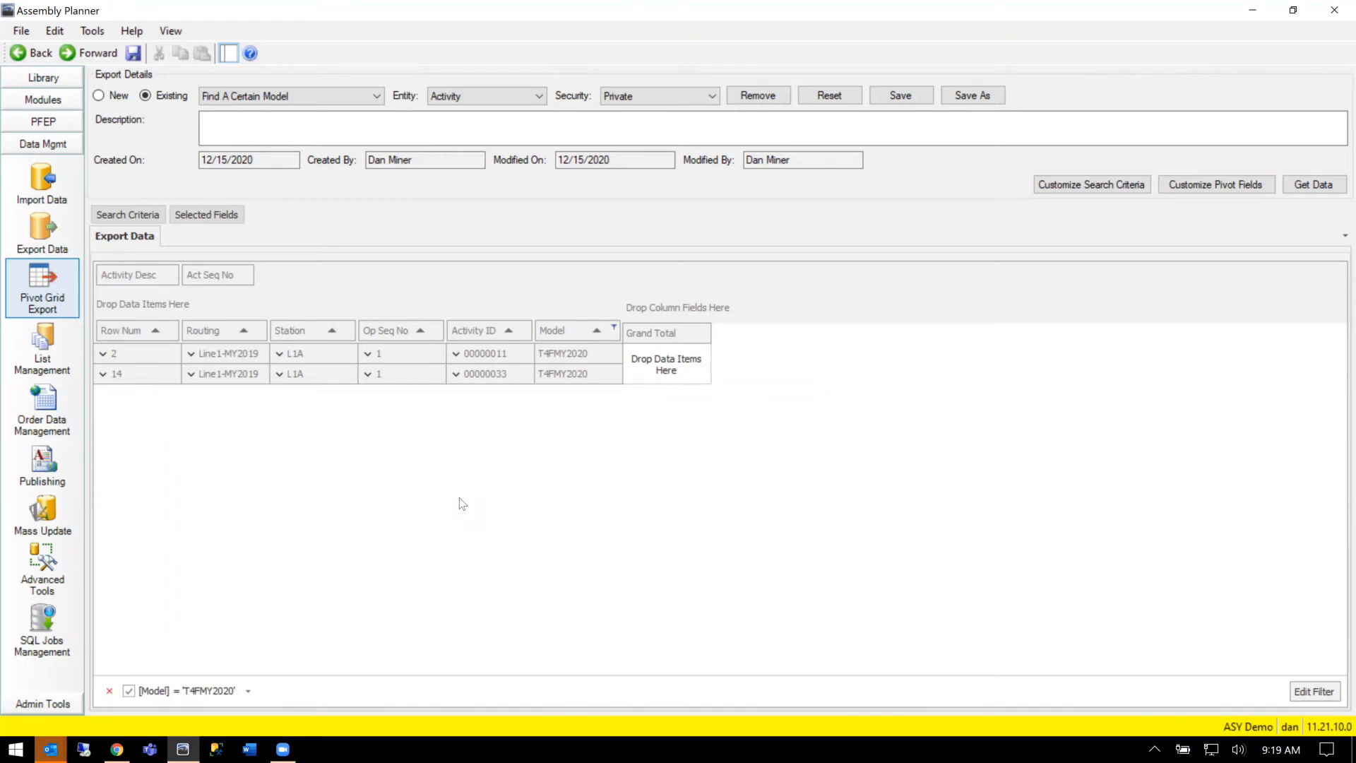
# Step: Reset the Model filter to include all models
pyautogui.click(614, 328)
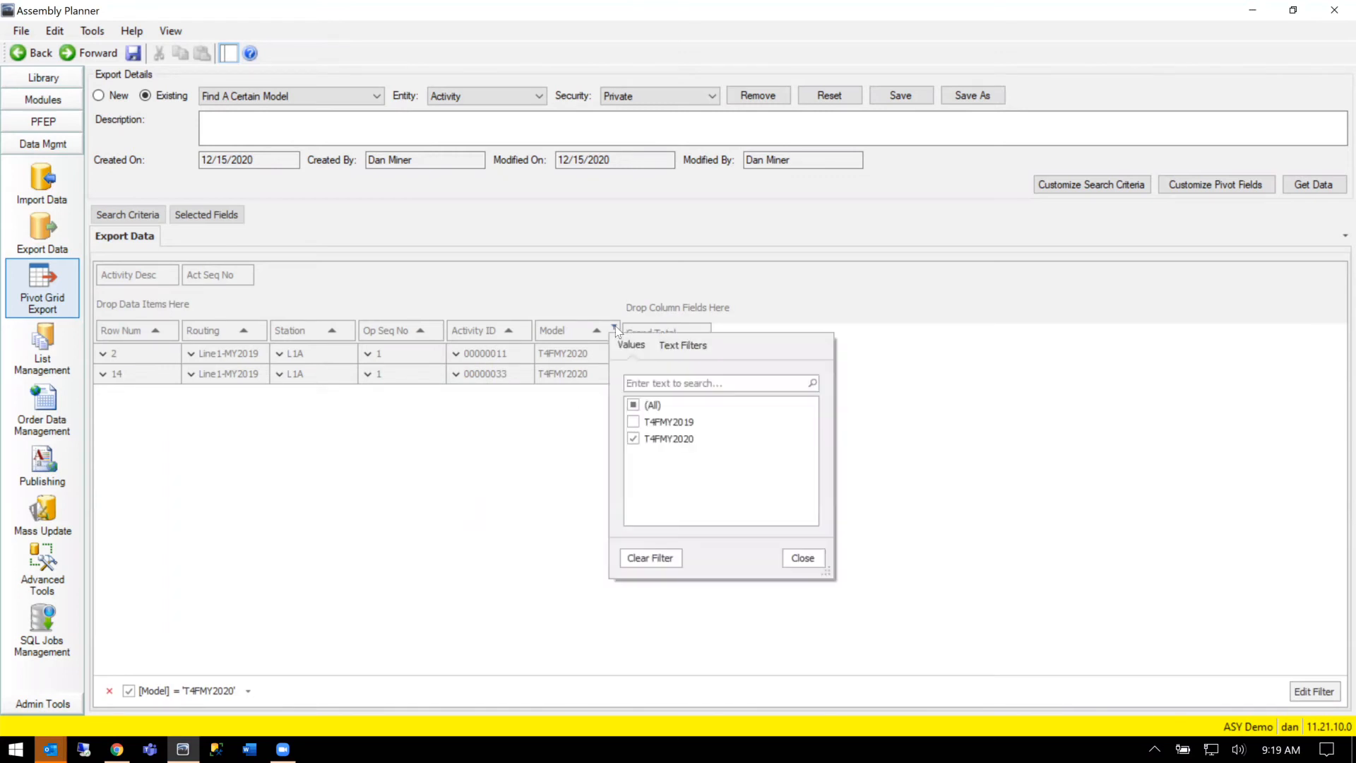
pyautogui.click(633, 405)
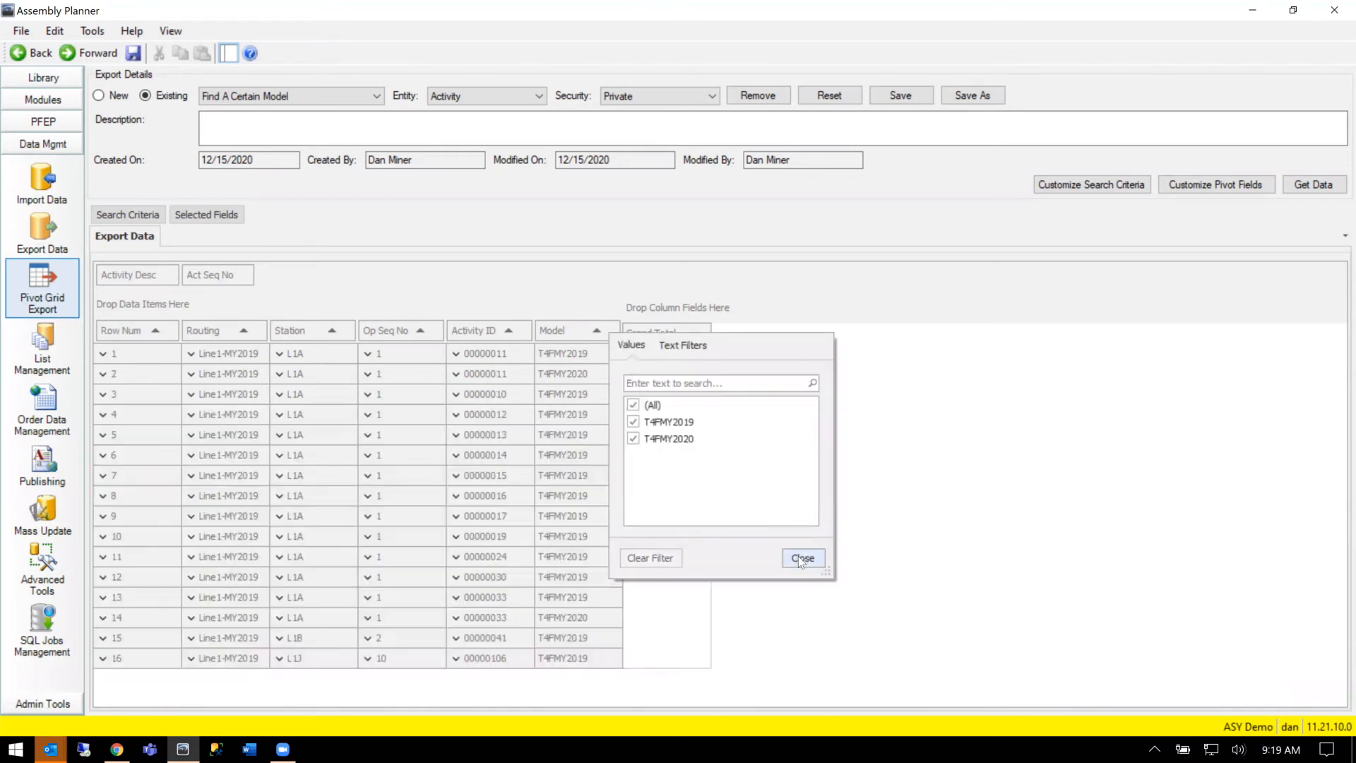
pyautogui.click(801, 557)
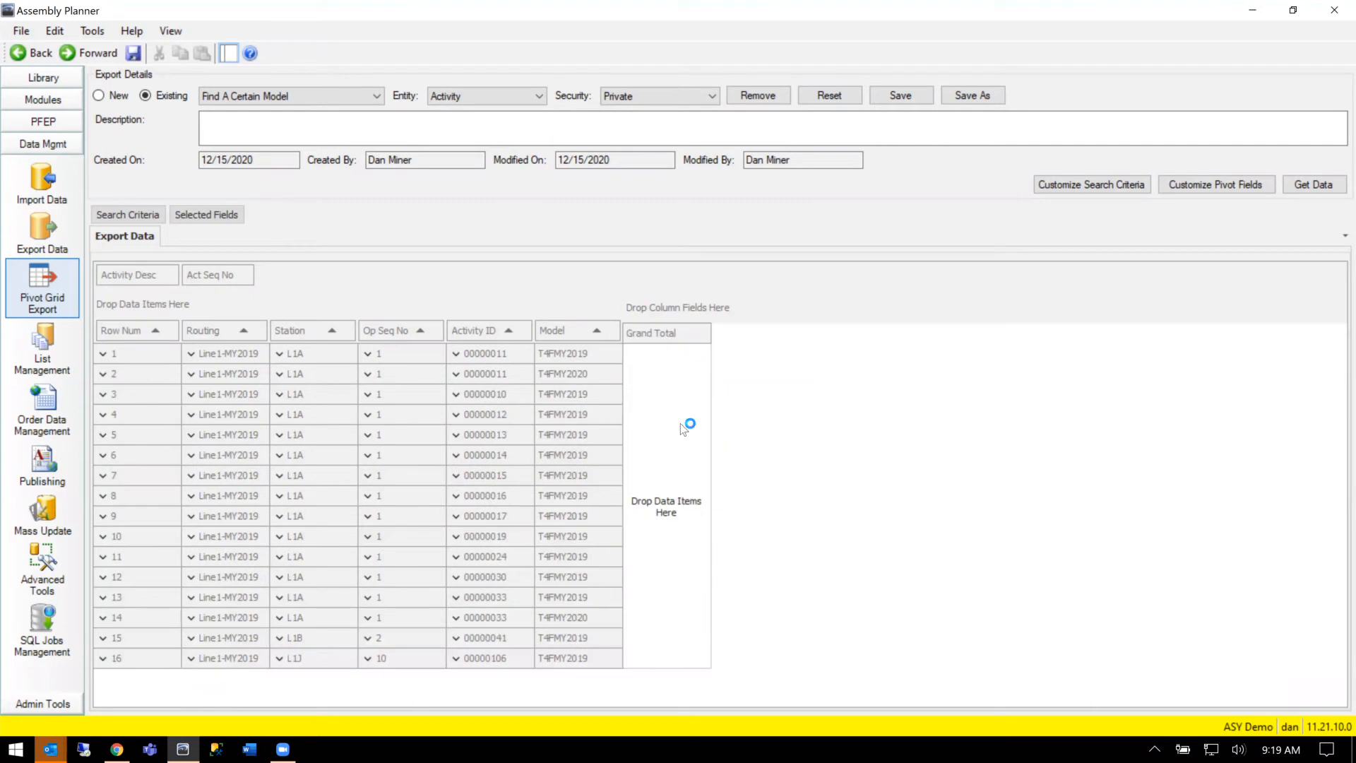
# Step: Add the ID field of Activity Models to the export's search criteria
pyautogui.click(127, 215)
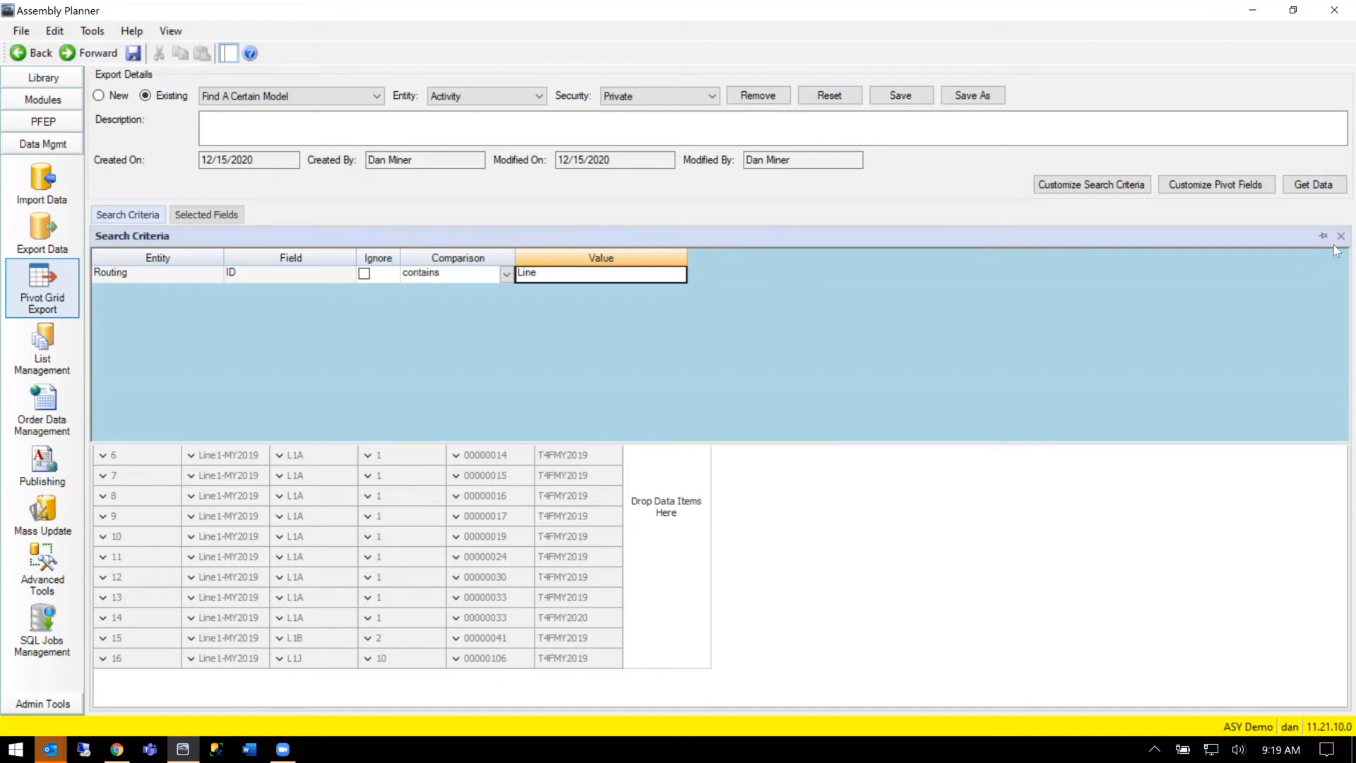
pyautogui.click(1094, 185)
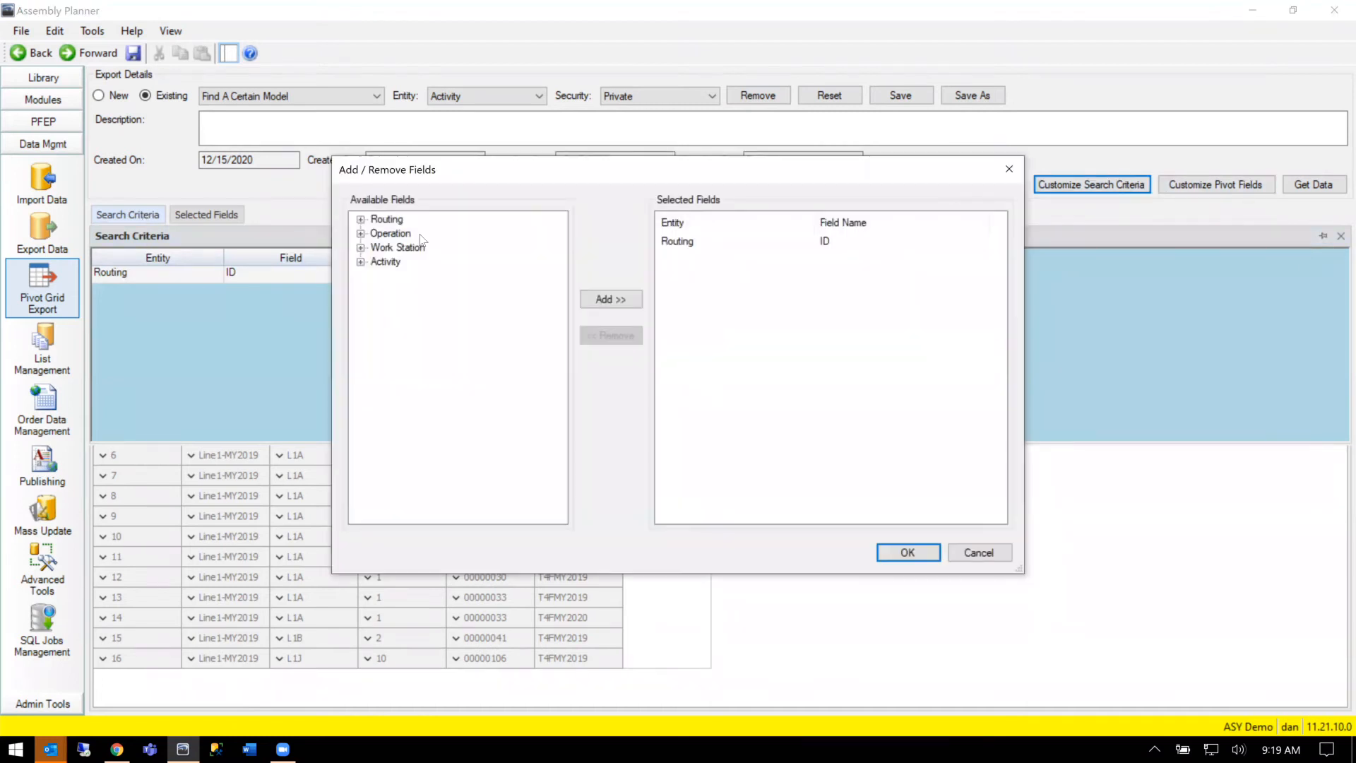
pyautogui.click(361, 262)
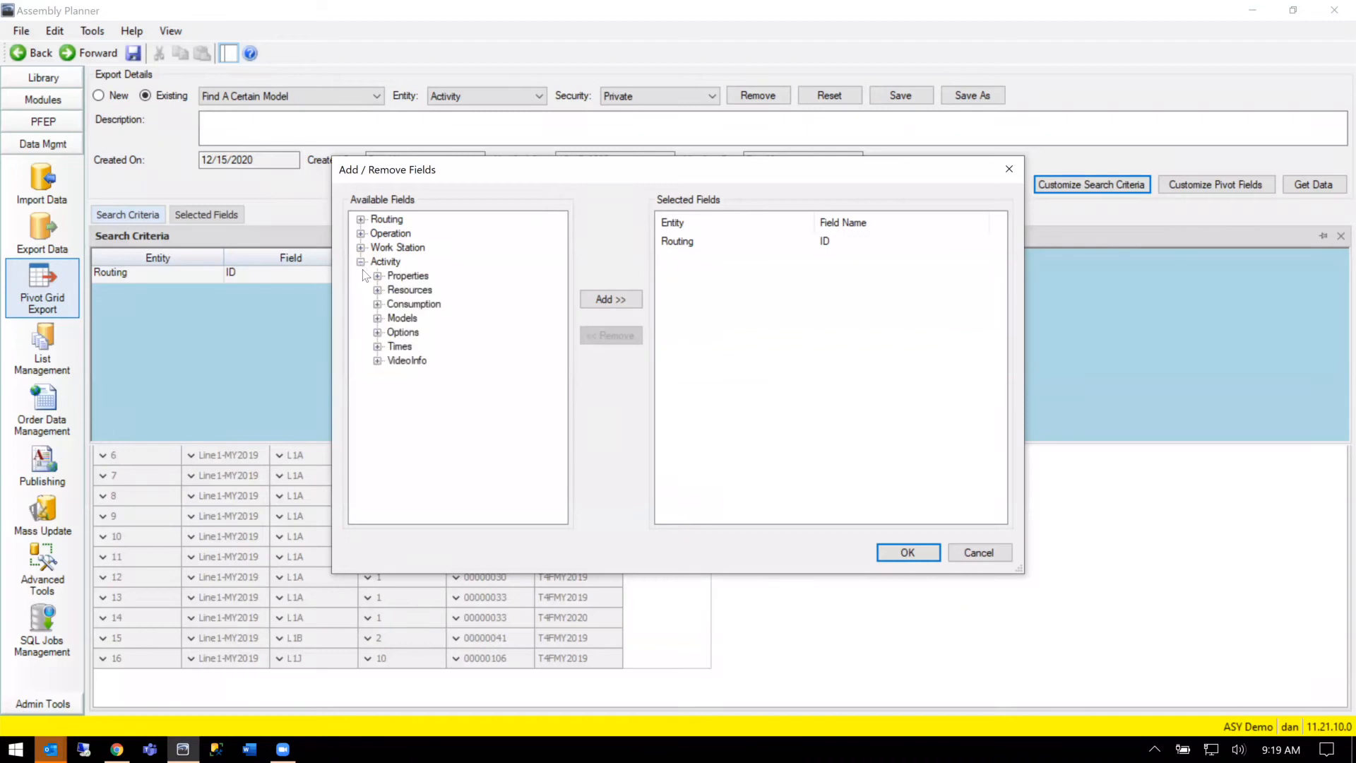
pyautogui.click(378, 318)
pyautogui.click(409, 388)
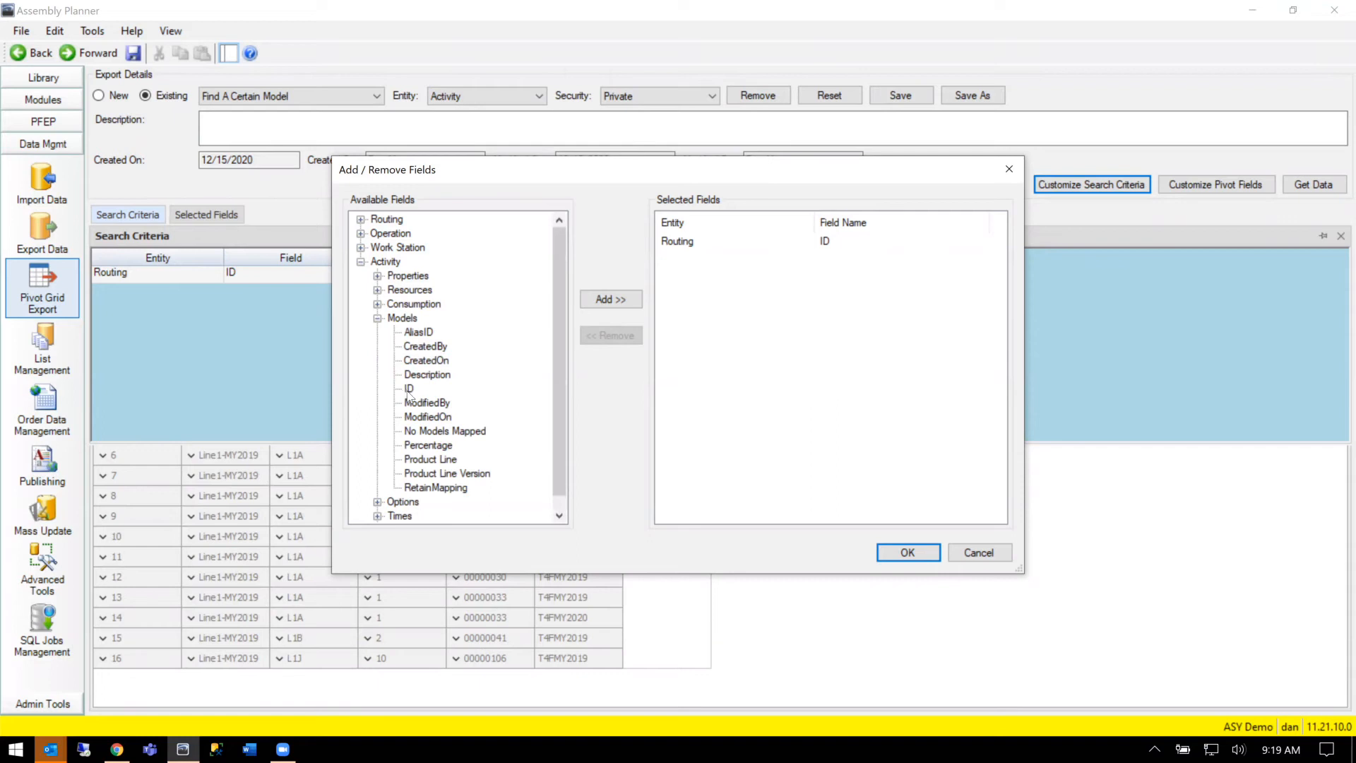
pyautogui.click(609, 299)
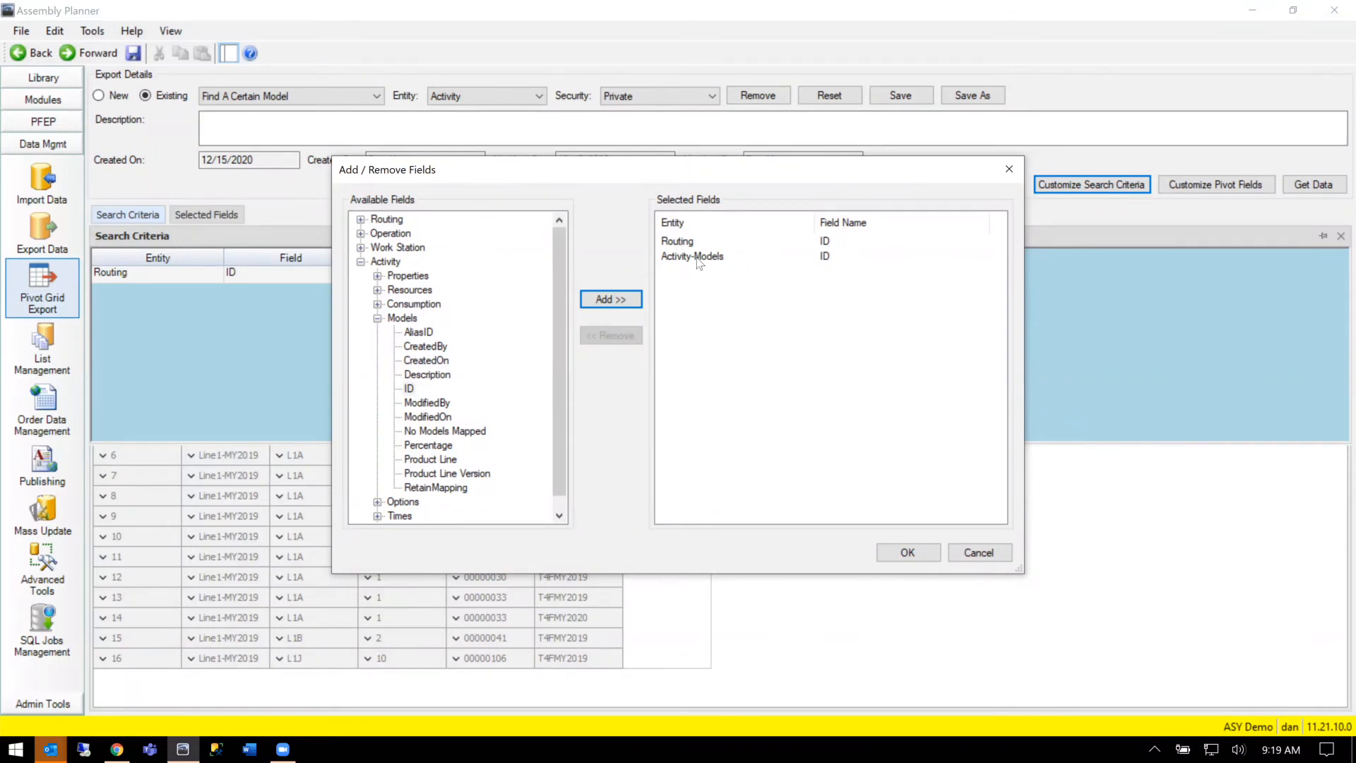
pyautogui.click(916, 550)
# Step: Set the Activity-Models ID criterion to contains 2019, get the data, and check the values offered by the Model filter
pyautogui.click(506, 292)
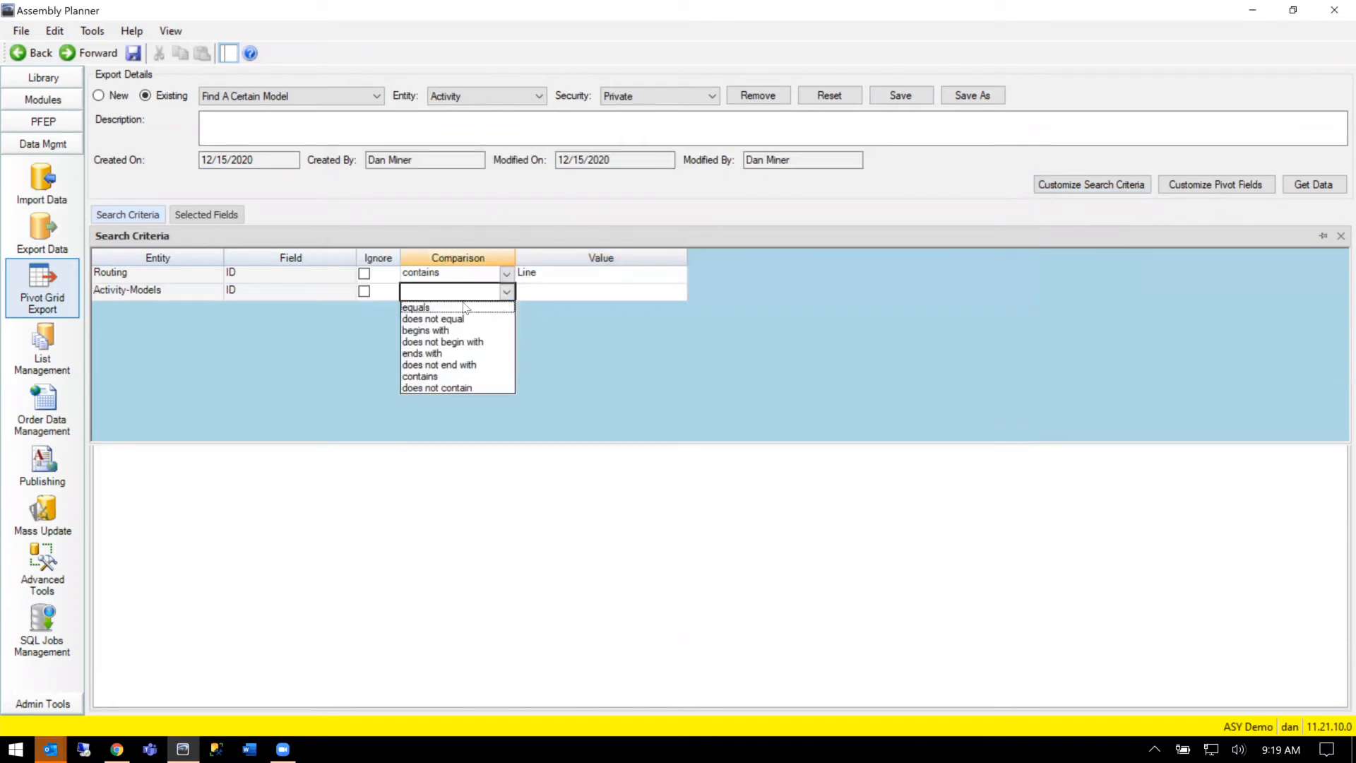
pyautogui.click(437, 375)
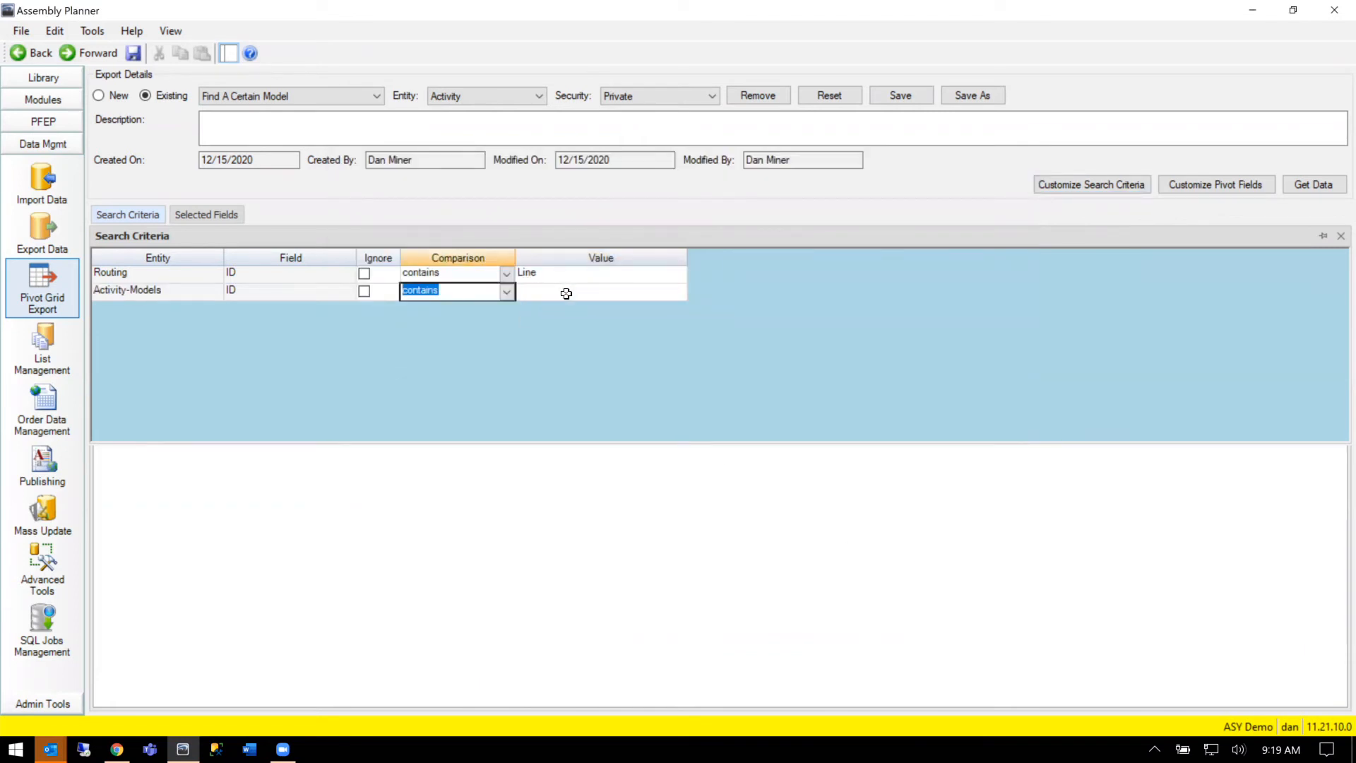
pyautogui.click(566, 294)
pyautogui.write('2019')
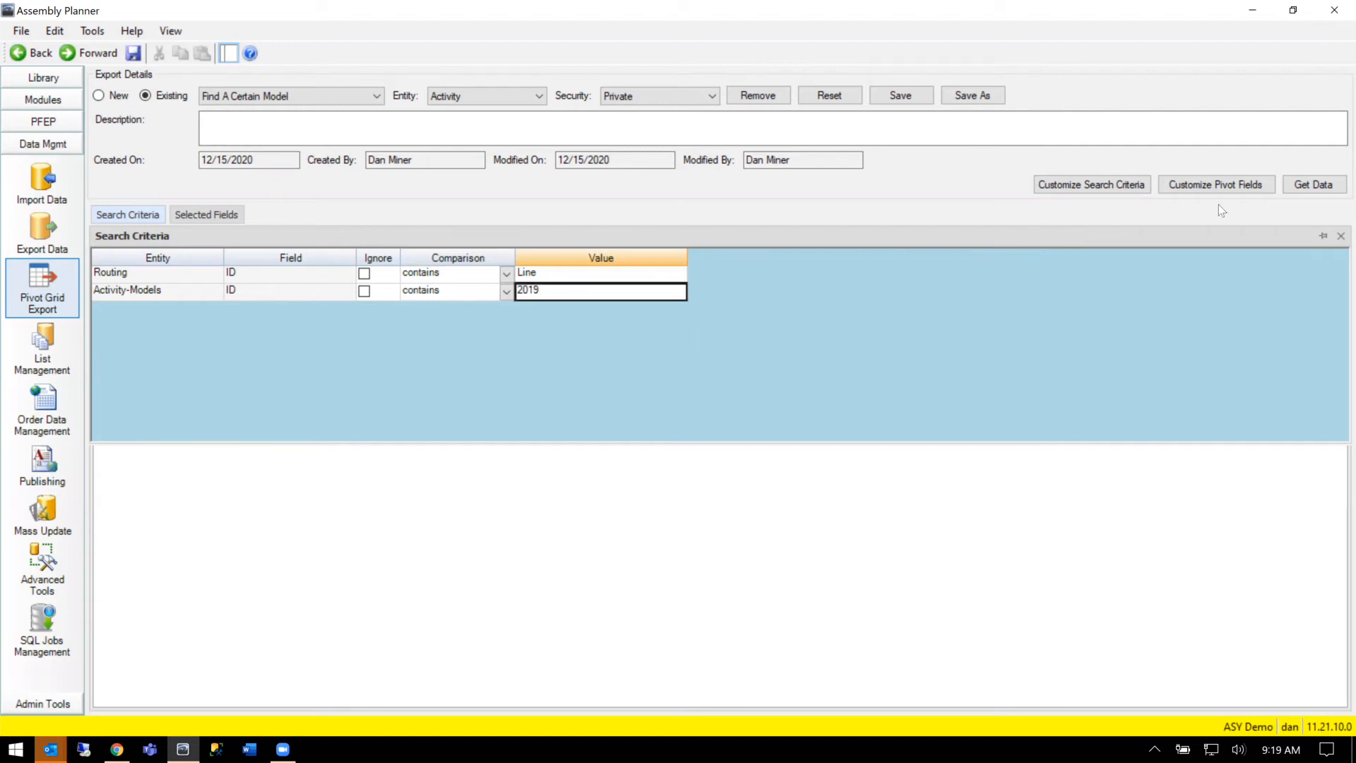
pyautogui.click(1307, 186)
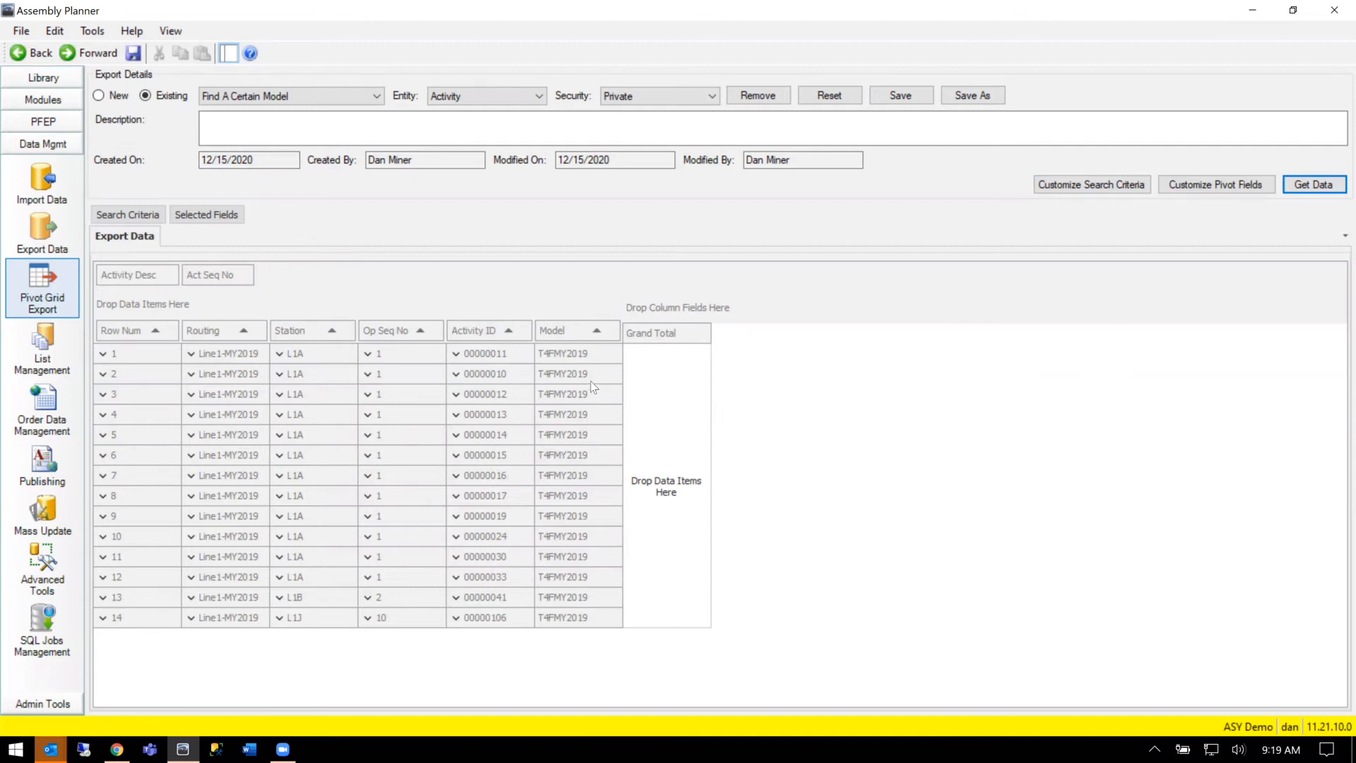
pyautogui.click(613, 327)
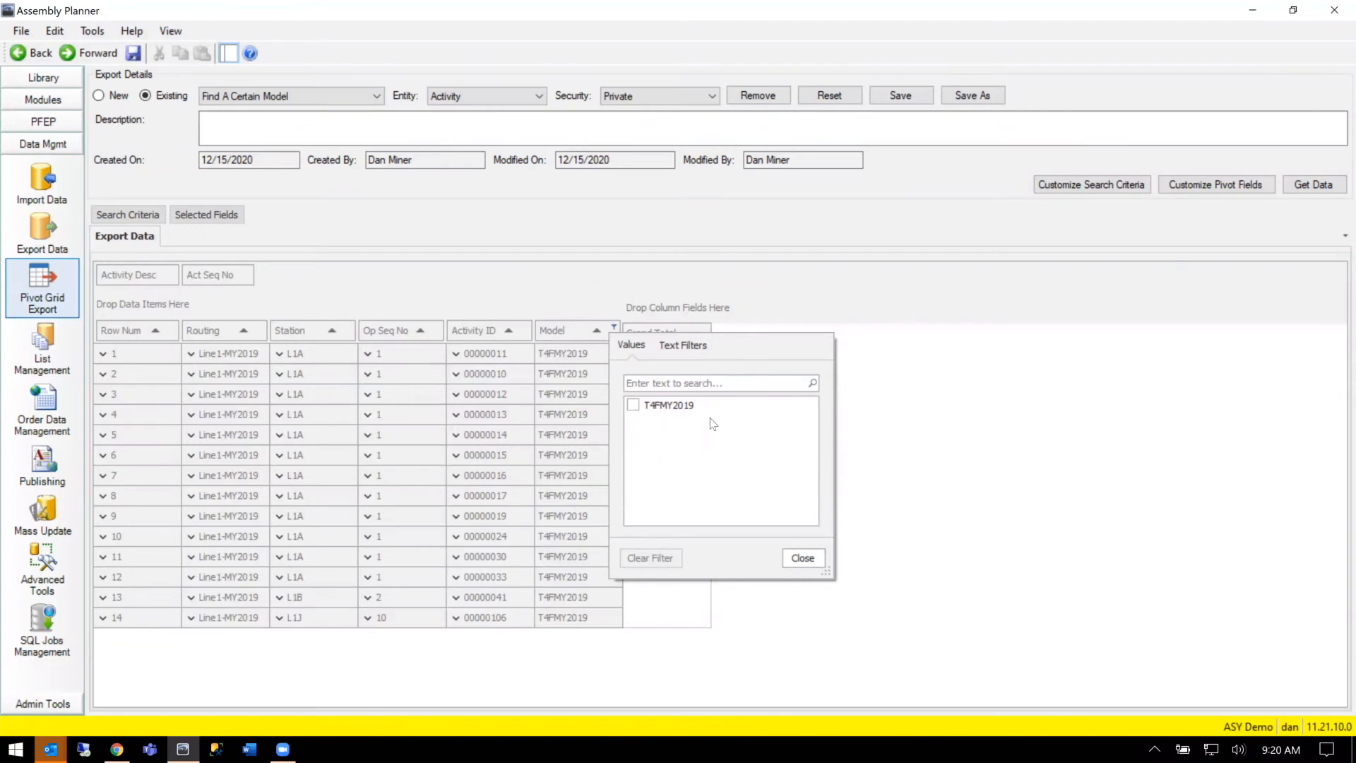
pyautogui.click(801, 558)
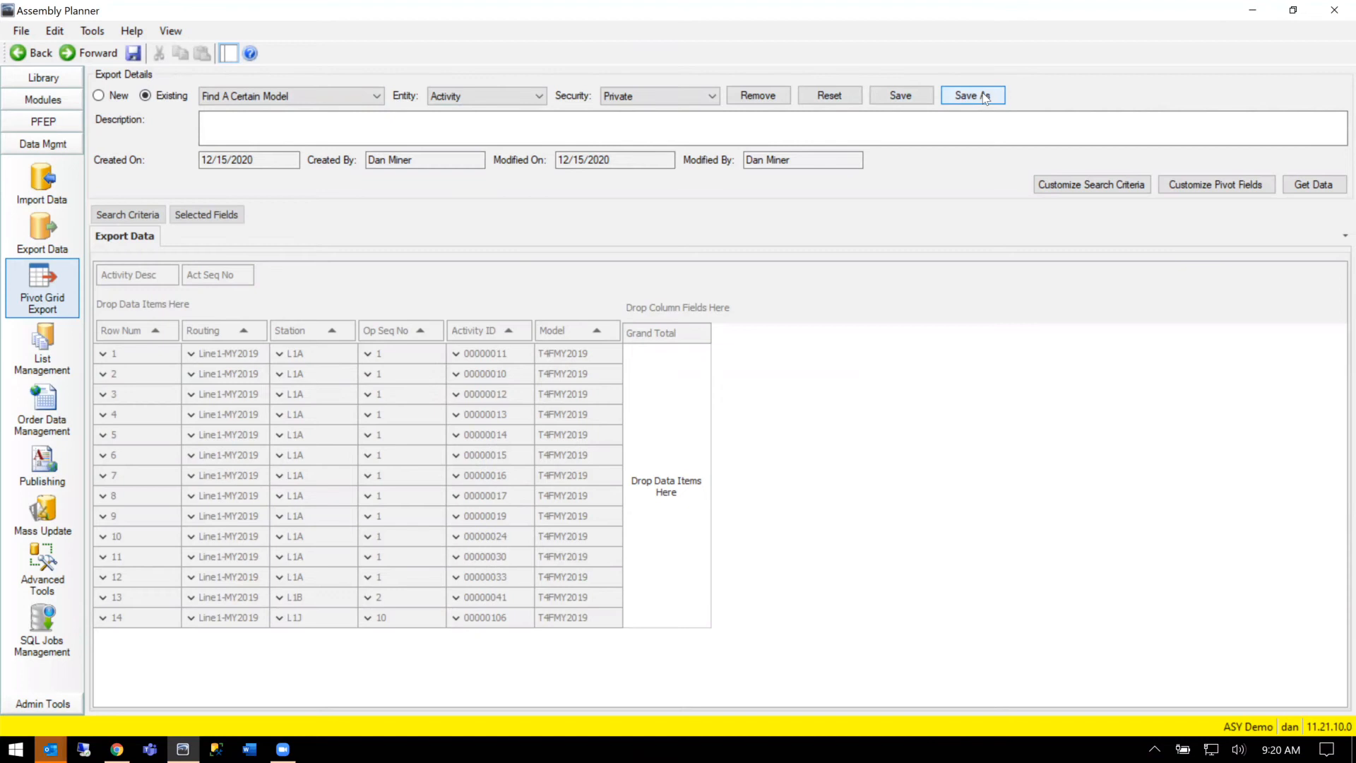
# Step: Start switching to the export "Station Time Data" and save the changes to "Find A Certain Model"
pyautogui.moveTo(150, 217)
pyautogui.click(272, 97)
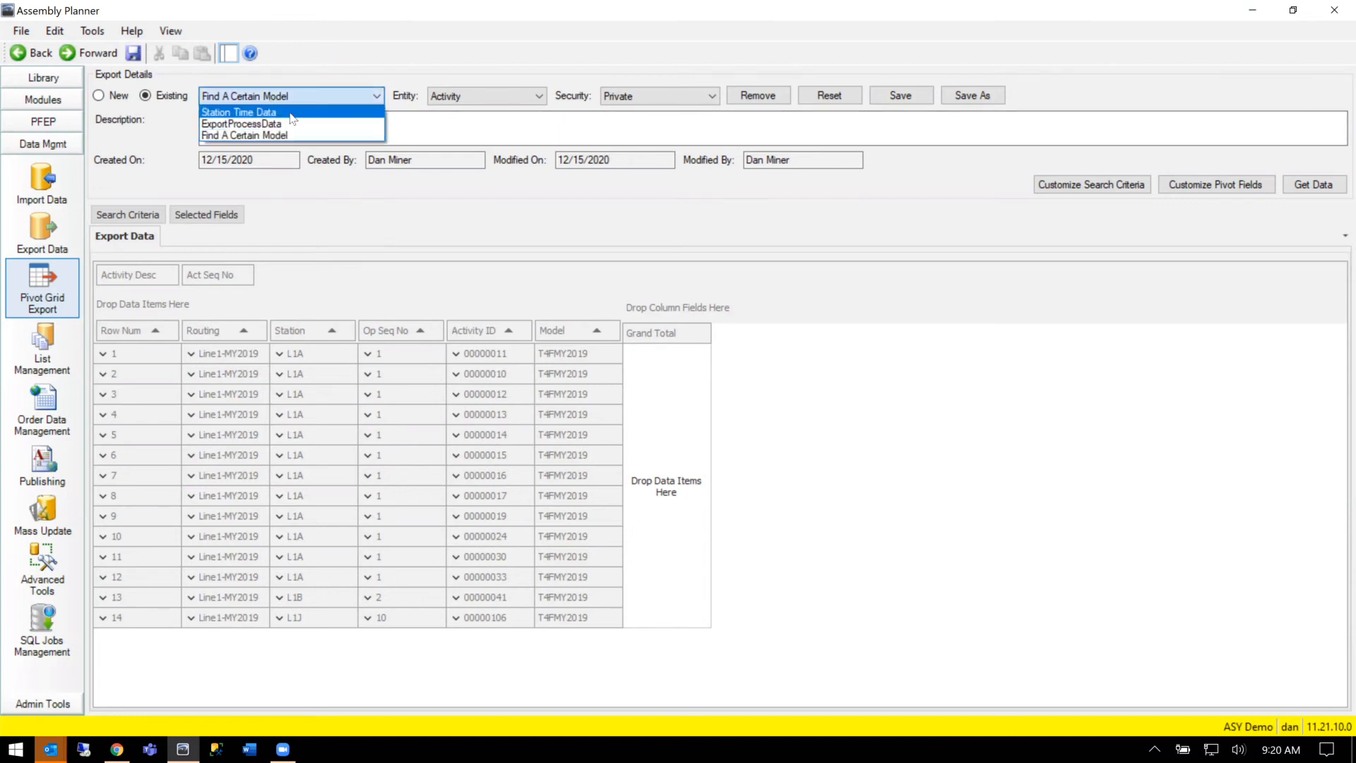
pyautogui.click(290, 113)
pyautogui.click(674, 438)
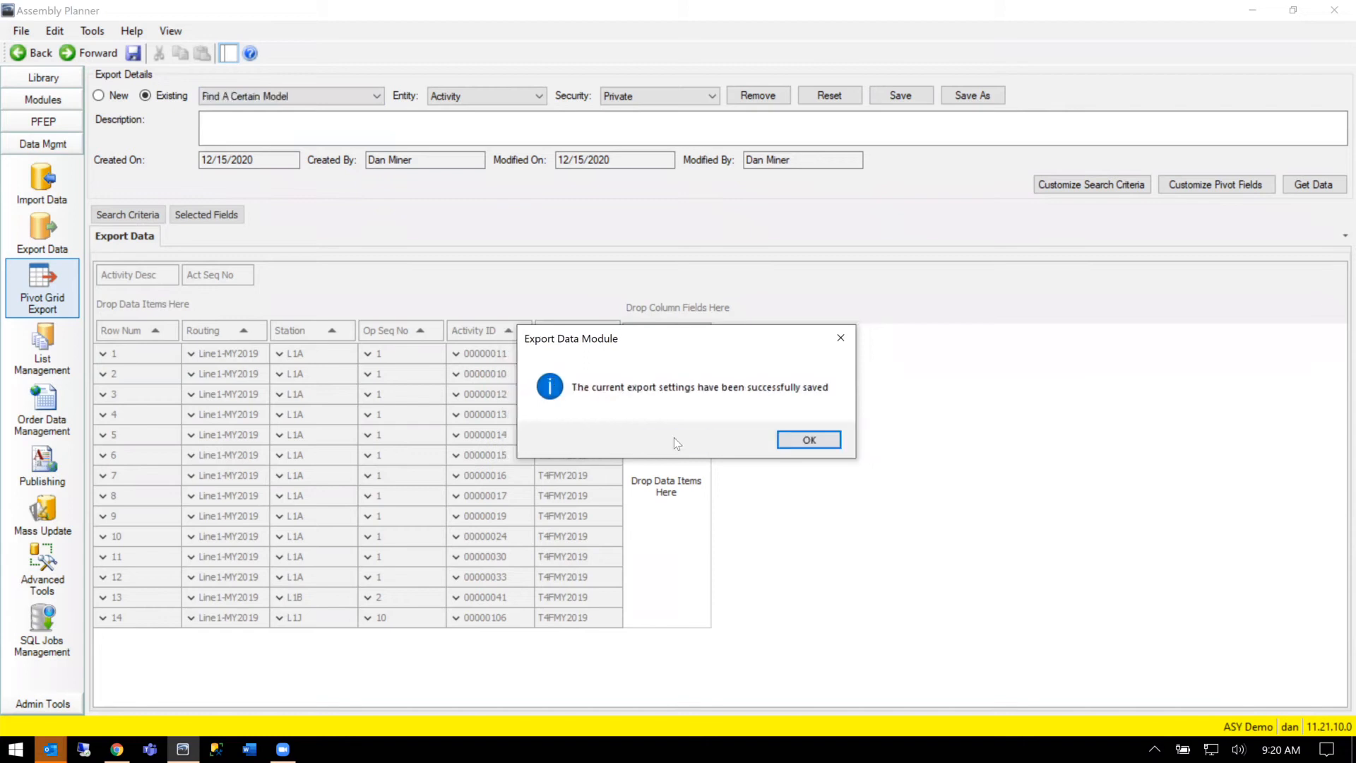
pyautogui.click(789, 441)
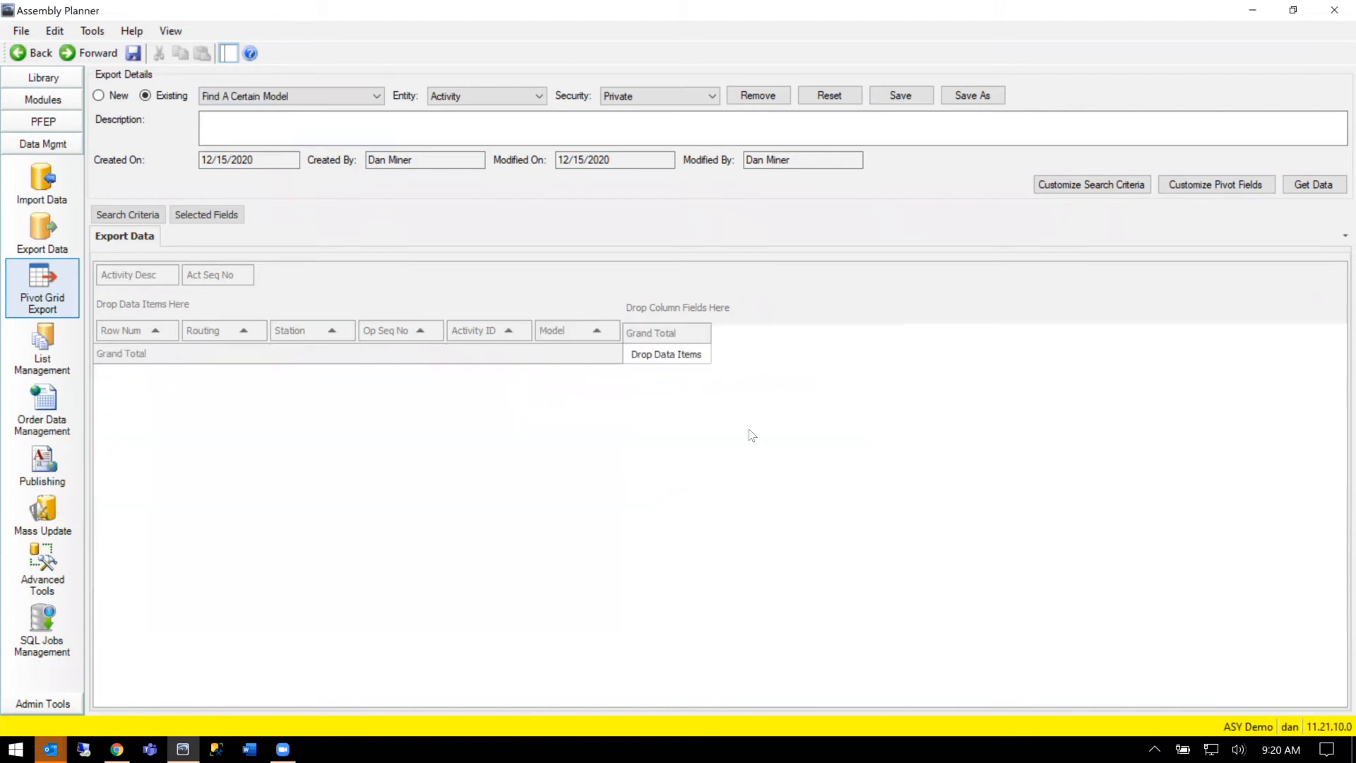
# Step: Load the existing export "Station Time Data" and review its search criteria and selected fields
pyautogui.click(297, 91)
pyautogui.click(301, 121)
pyautogui.click(680, 461)
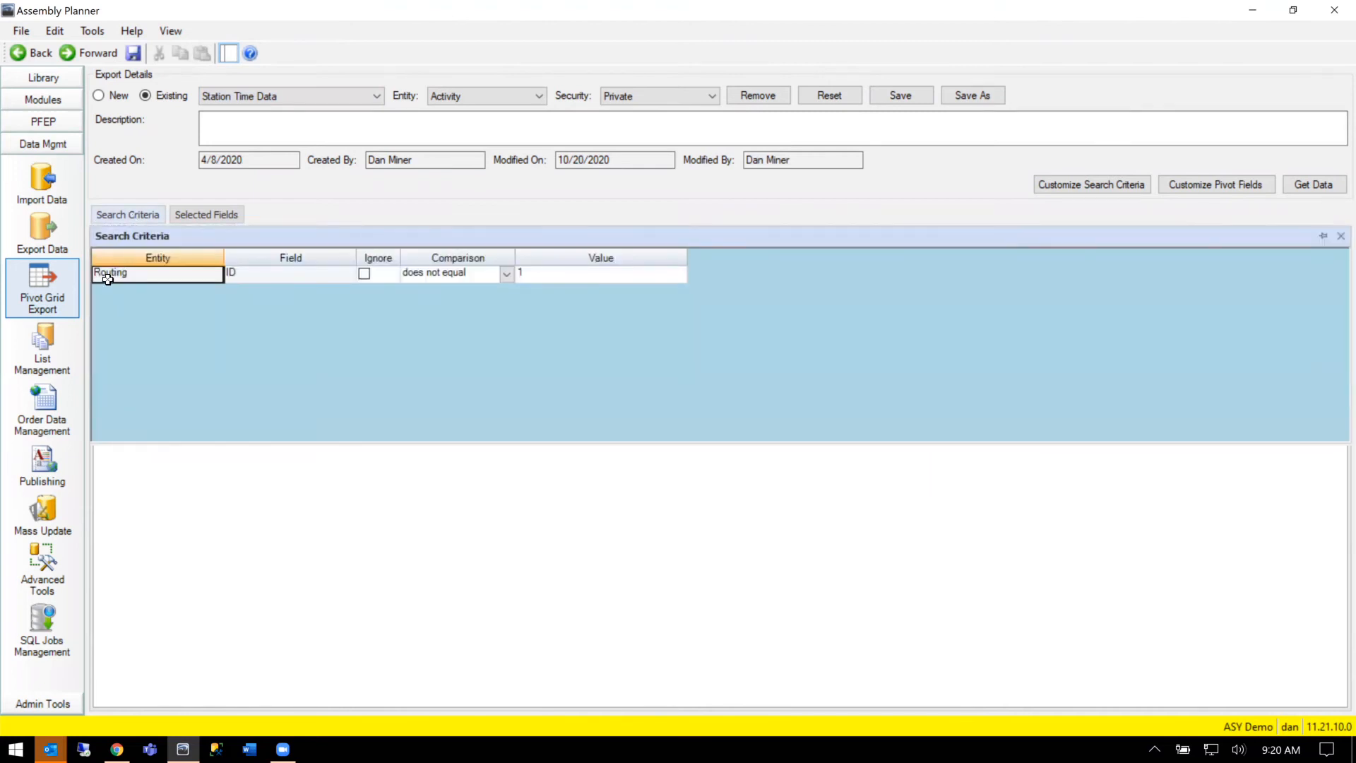
pyautogui.moveTo(108, 280); pyautogui.dragTo(487, 281)
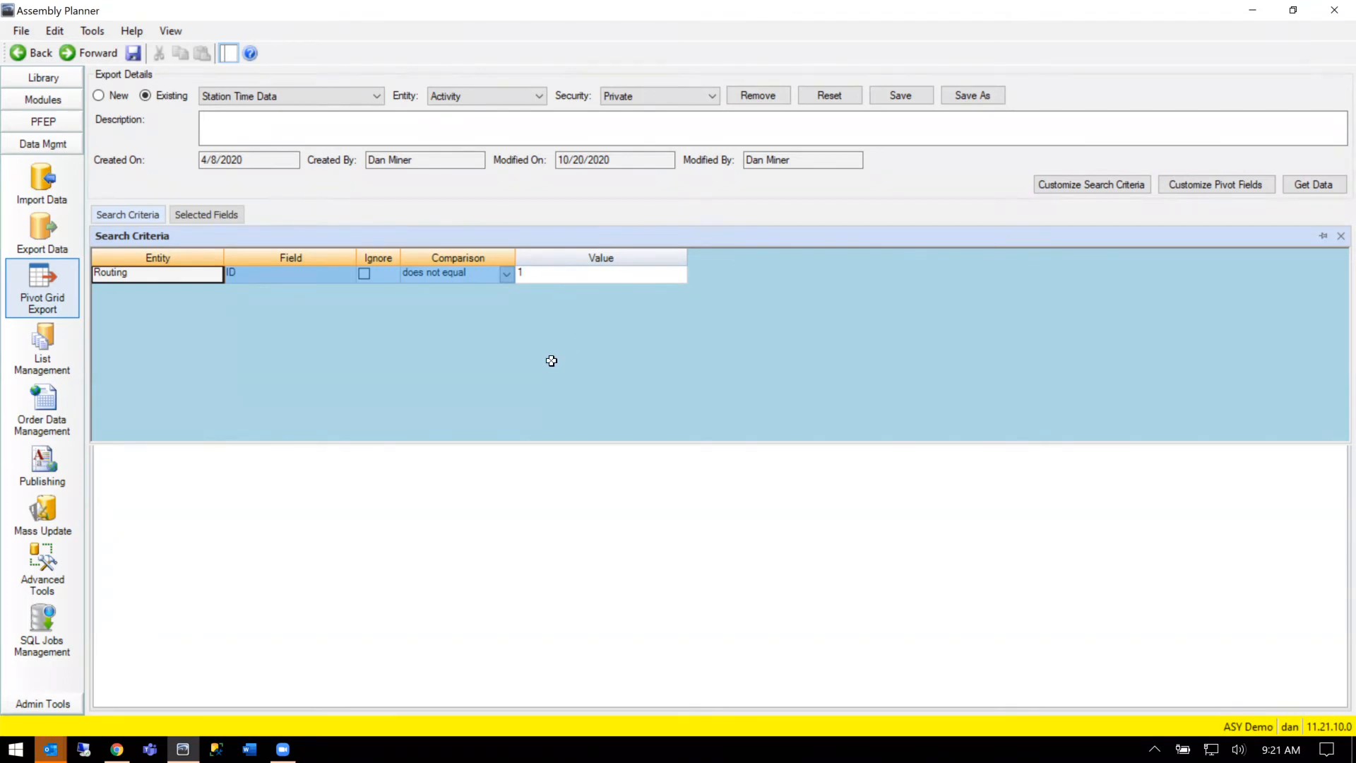
pyautogui.click(212, 214)
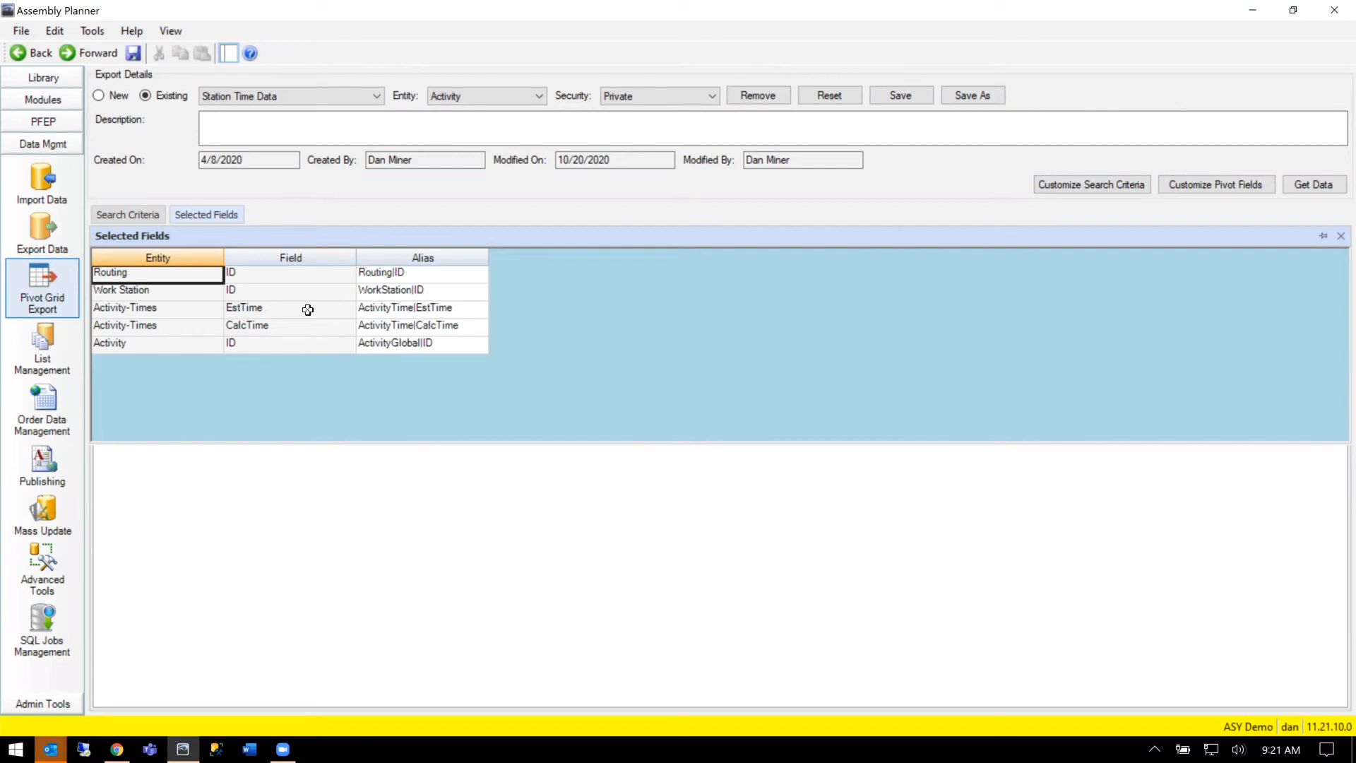
# Step: Copy the field names EstTime and CalcTime into the aliases of the two Activity-Times fields
pyautogui.moveTo(288, 312); pyautogui.dragTo(289, 325)
pyautogui.hotkey('ctrl', 'c')
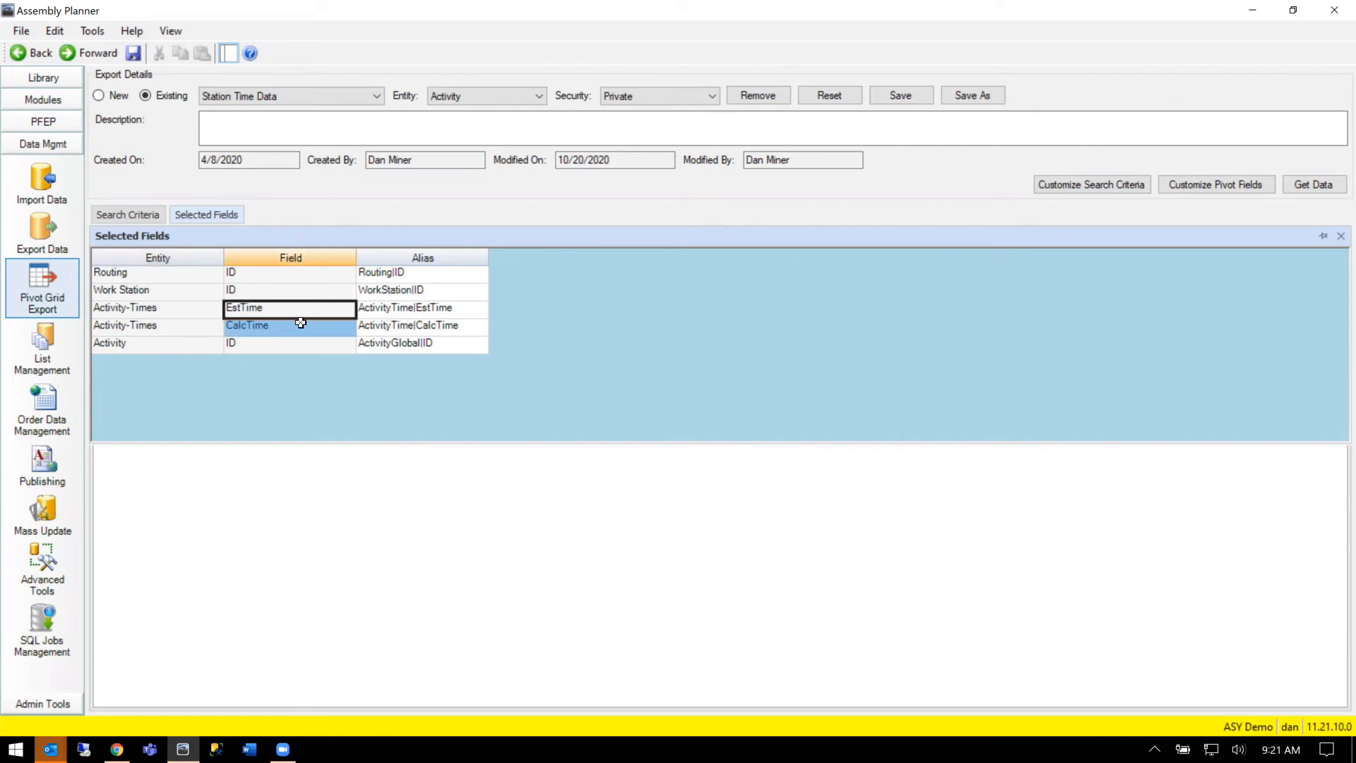
pyautogui.click(408, 312)
pyautogui.hotkey('ctrl', 'v')
# Step: Set the alias of the Work Station ID field to Station and that of the Activity ID field to ActivityID
pyautogui.click(380, 293)
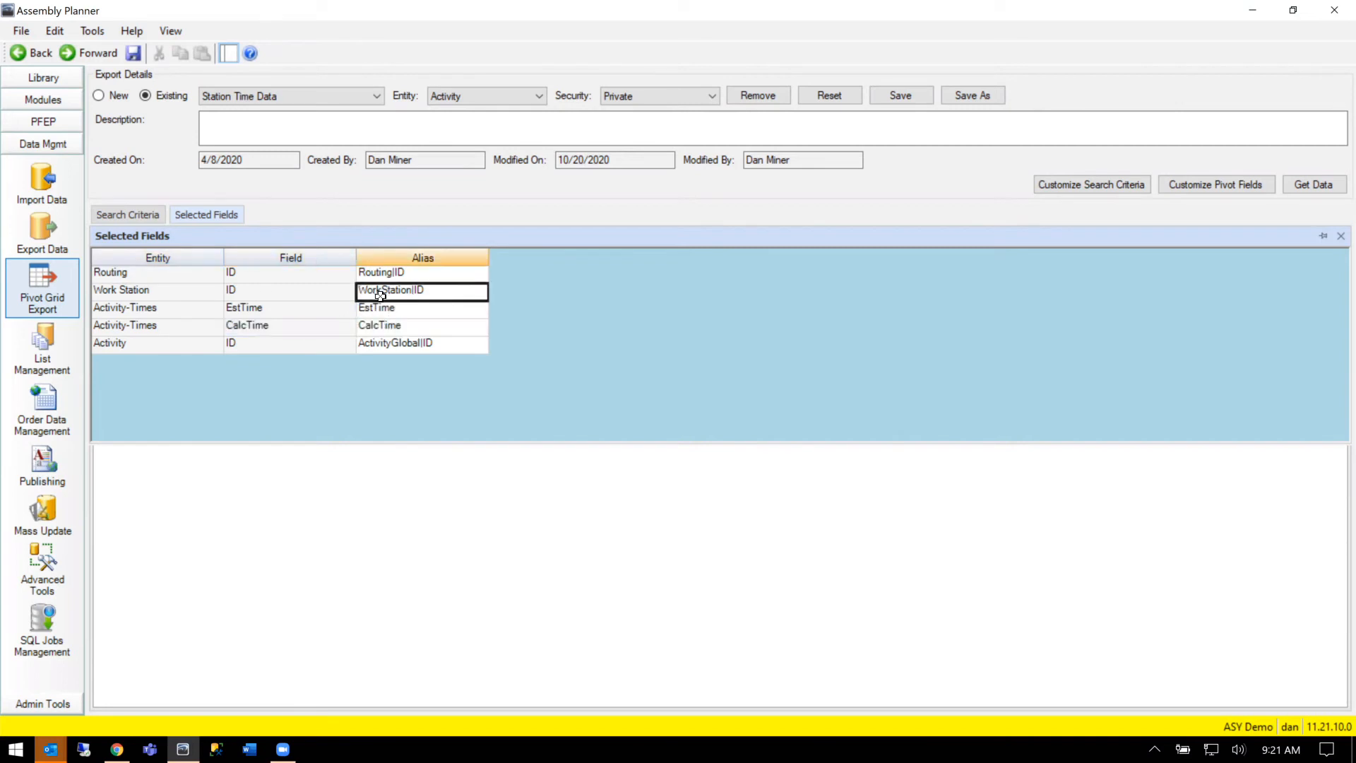
pyautogui.write('Station')
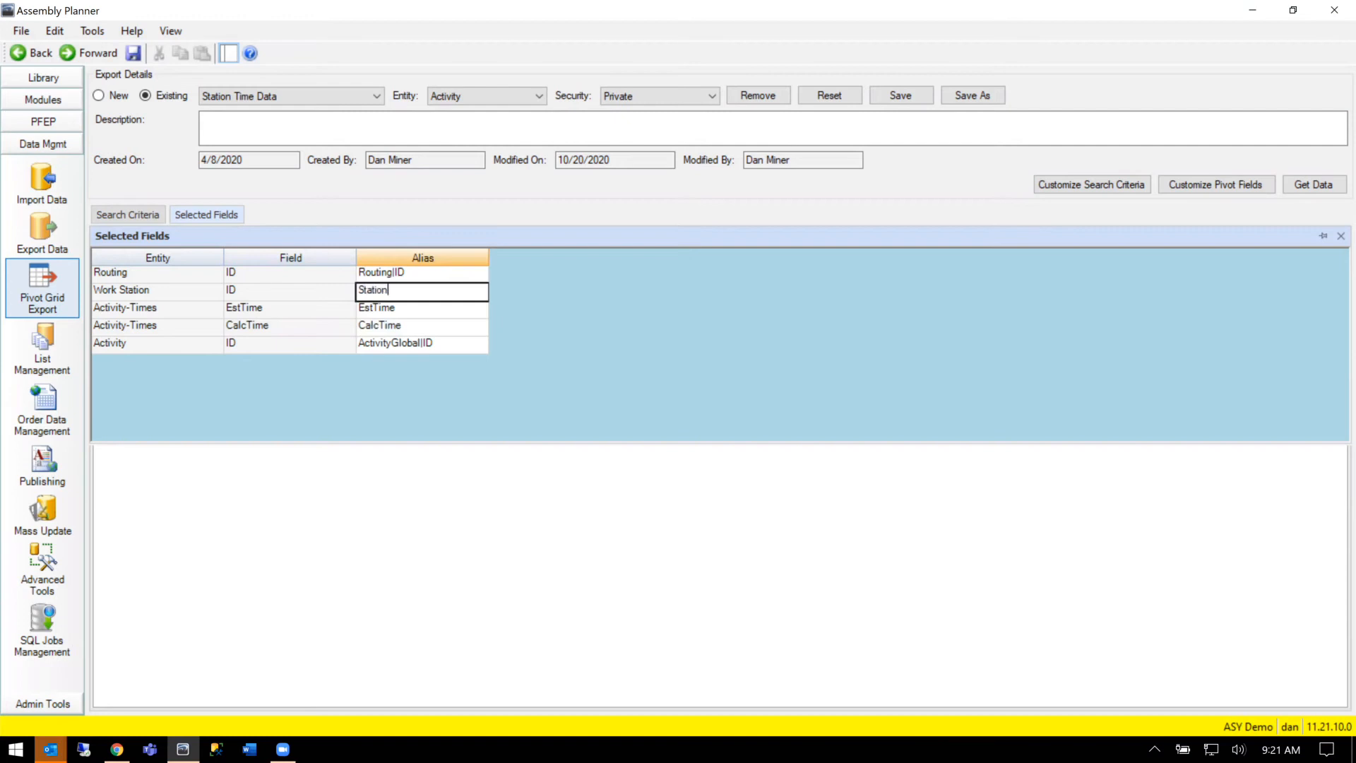
pyautogui.click(385, 344)
pyautogui.write('Ac')
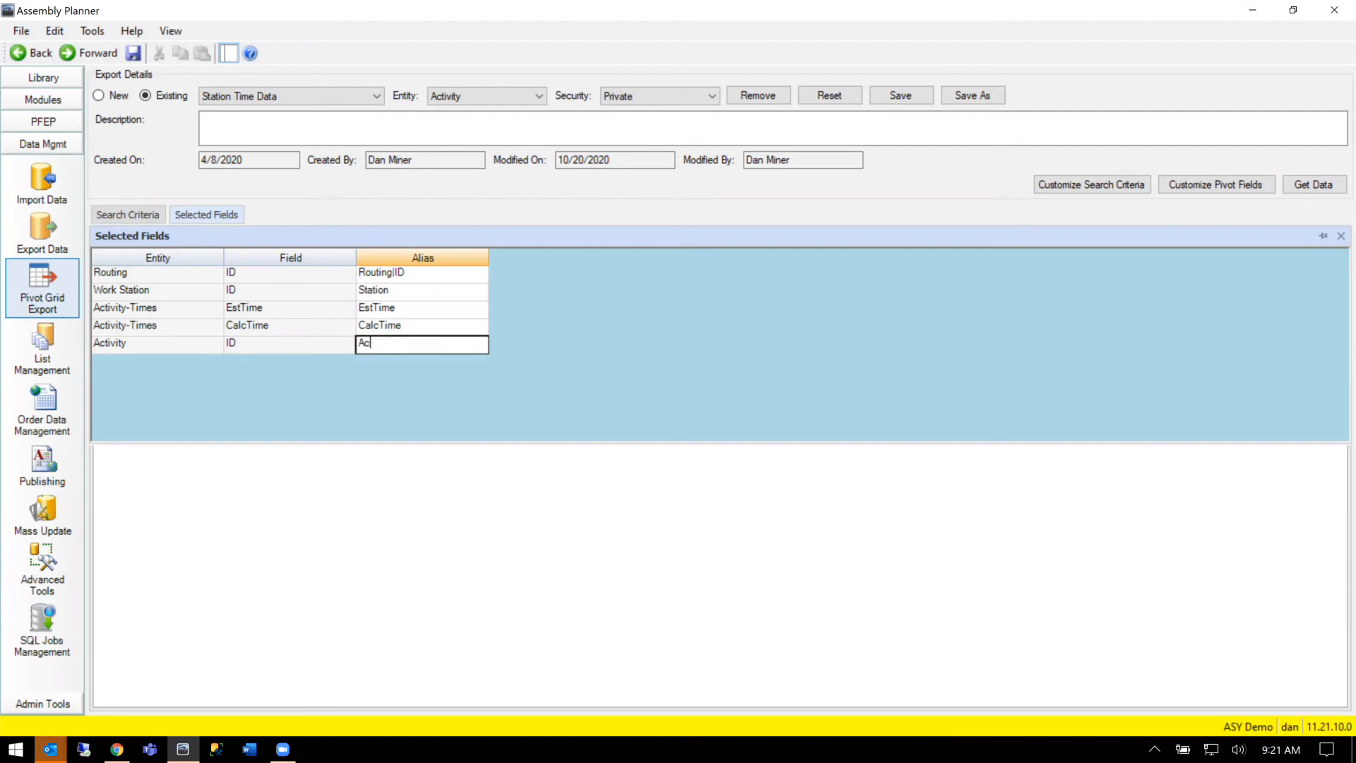
pyautogui.write('tivityID')
pyautogui.click(680, 352)
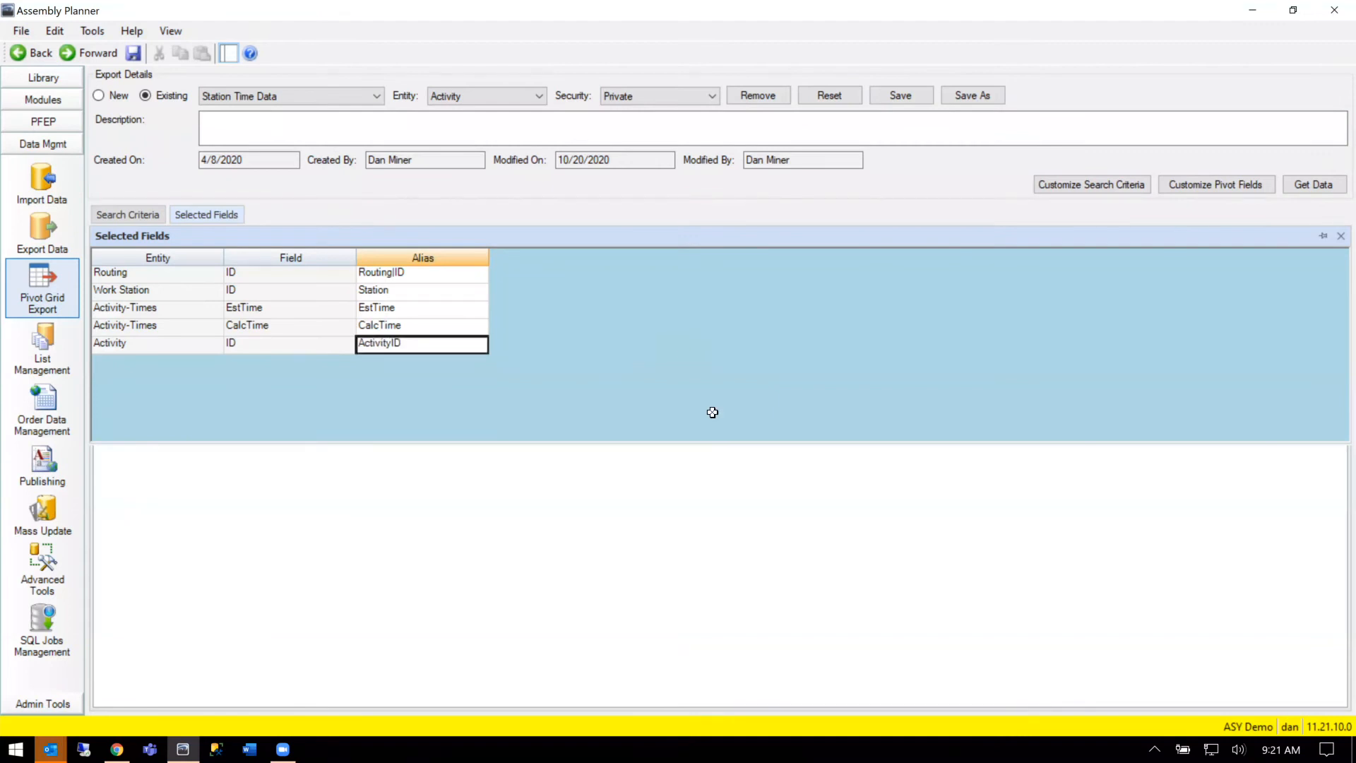
# Step: Get the data, add Station as a row field after Routing ID, and use Est Time and Calc Time as data items
pyautogui.click(1308, 185)
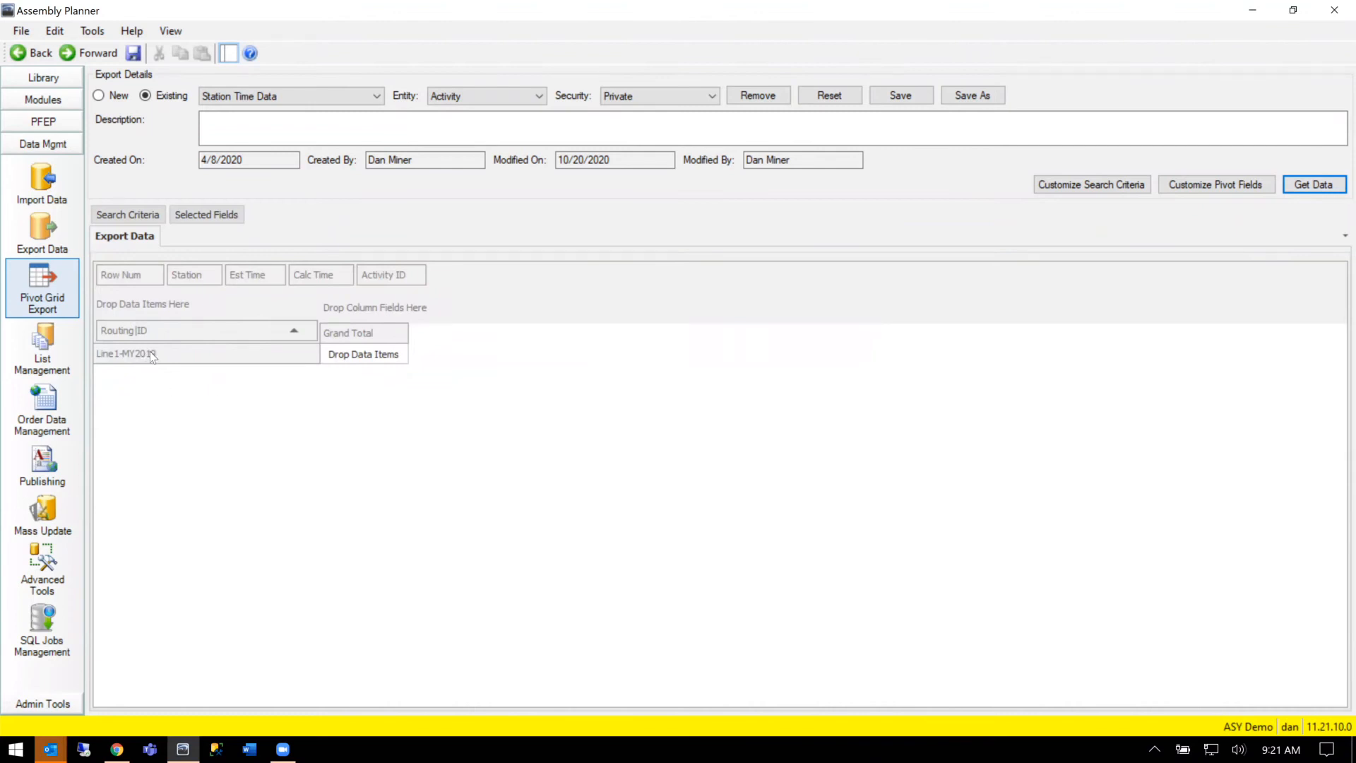
pyautogui.moveTo(187, 274); pyautogui.dragTo(322, 331)
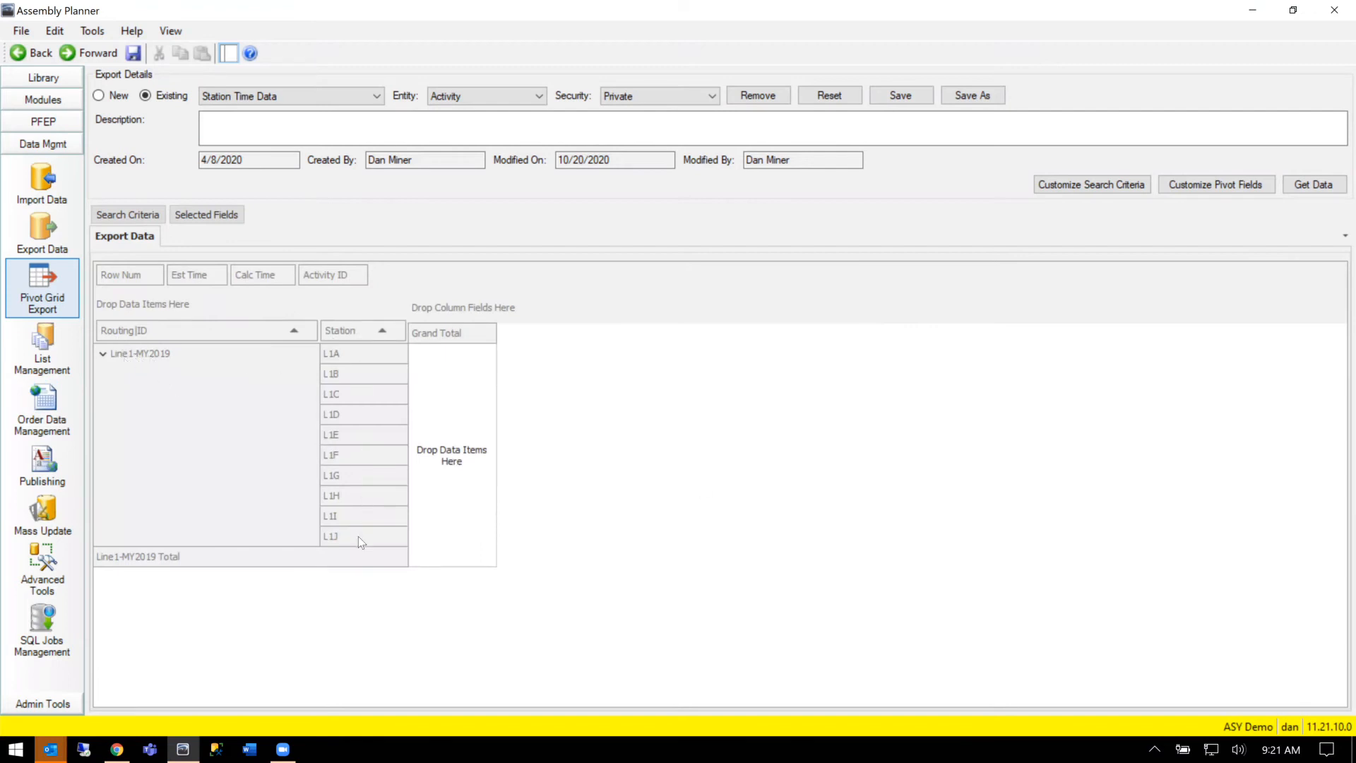
pyautogui.moveTo(199, 275); pyautogui.dragTo(444, 426)
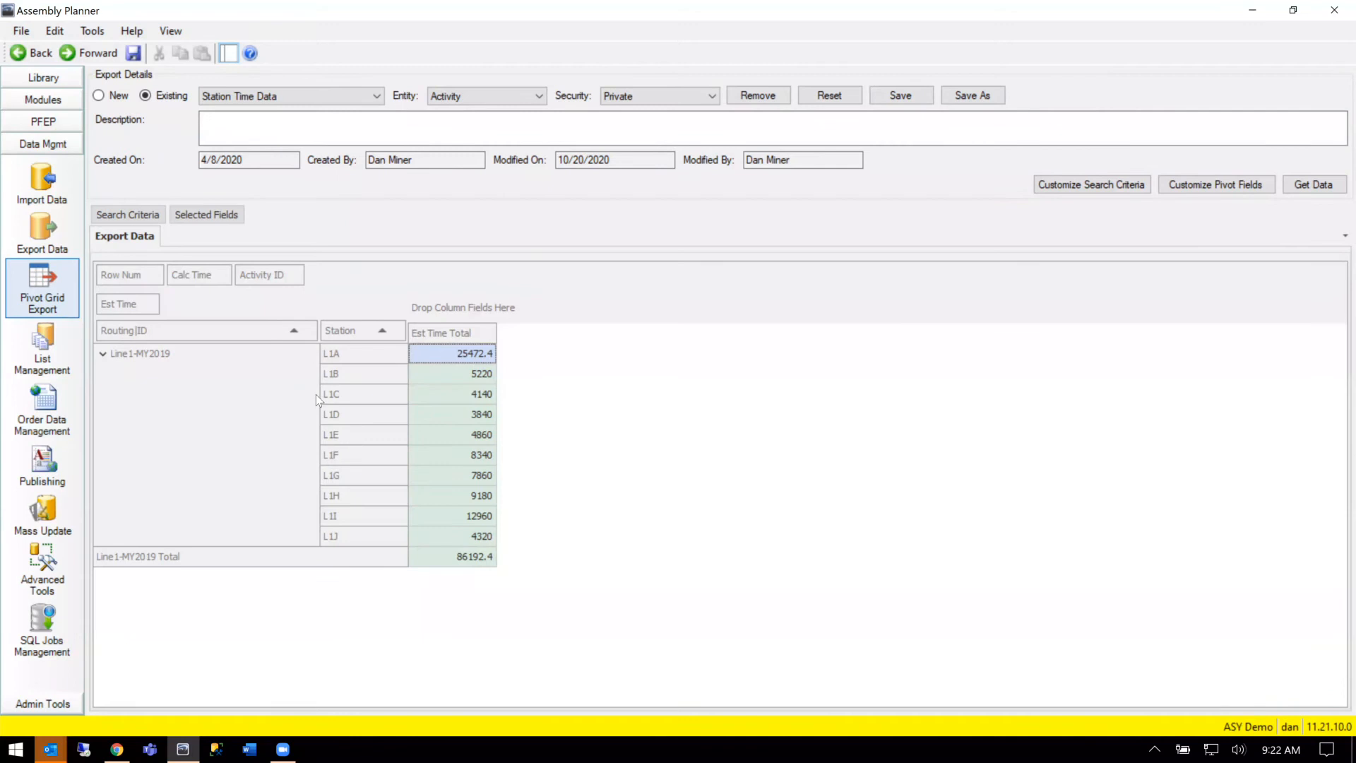
pyautogui.moveTo(211, 274); pyautogui.dragTo(456, 368)
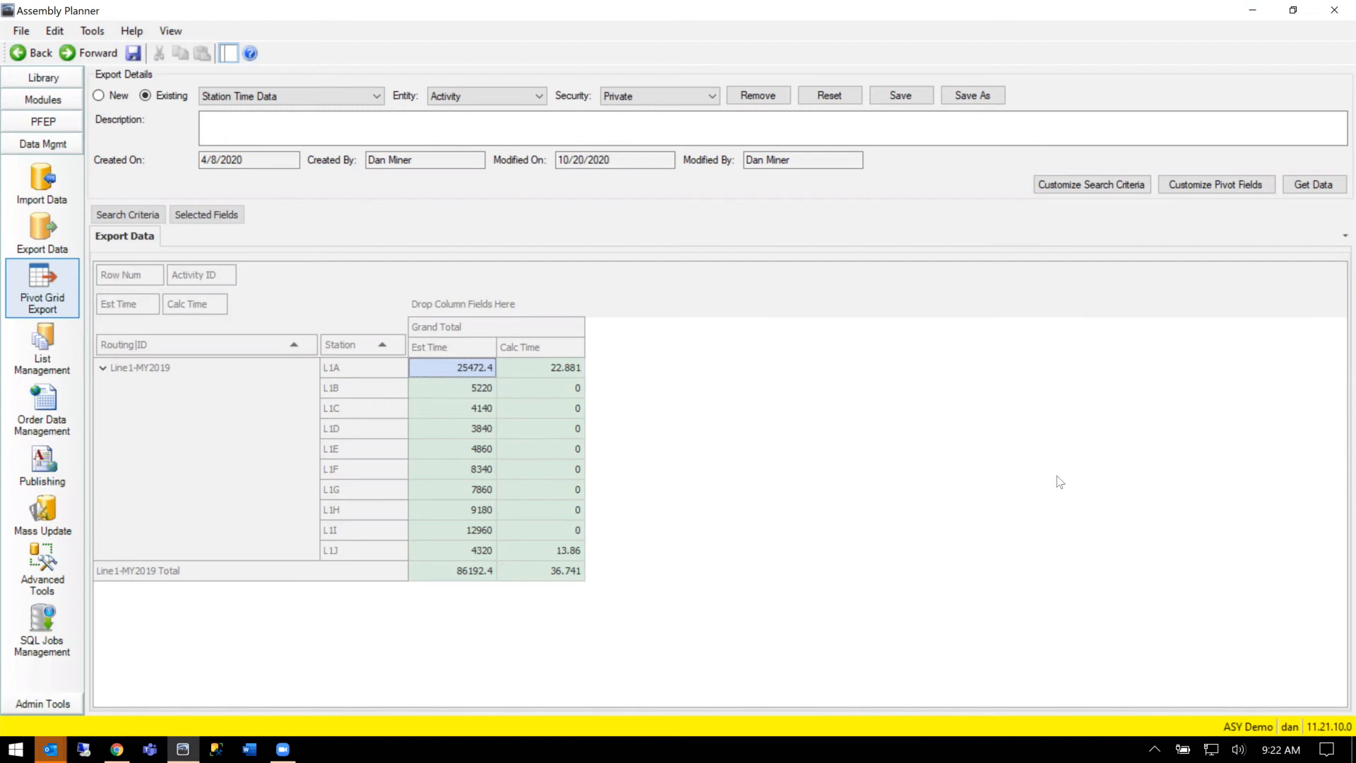
pyautogui.moveTo(566, 390); pyautogui.dragTo(566, 528)
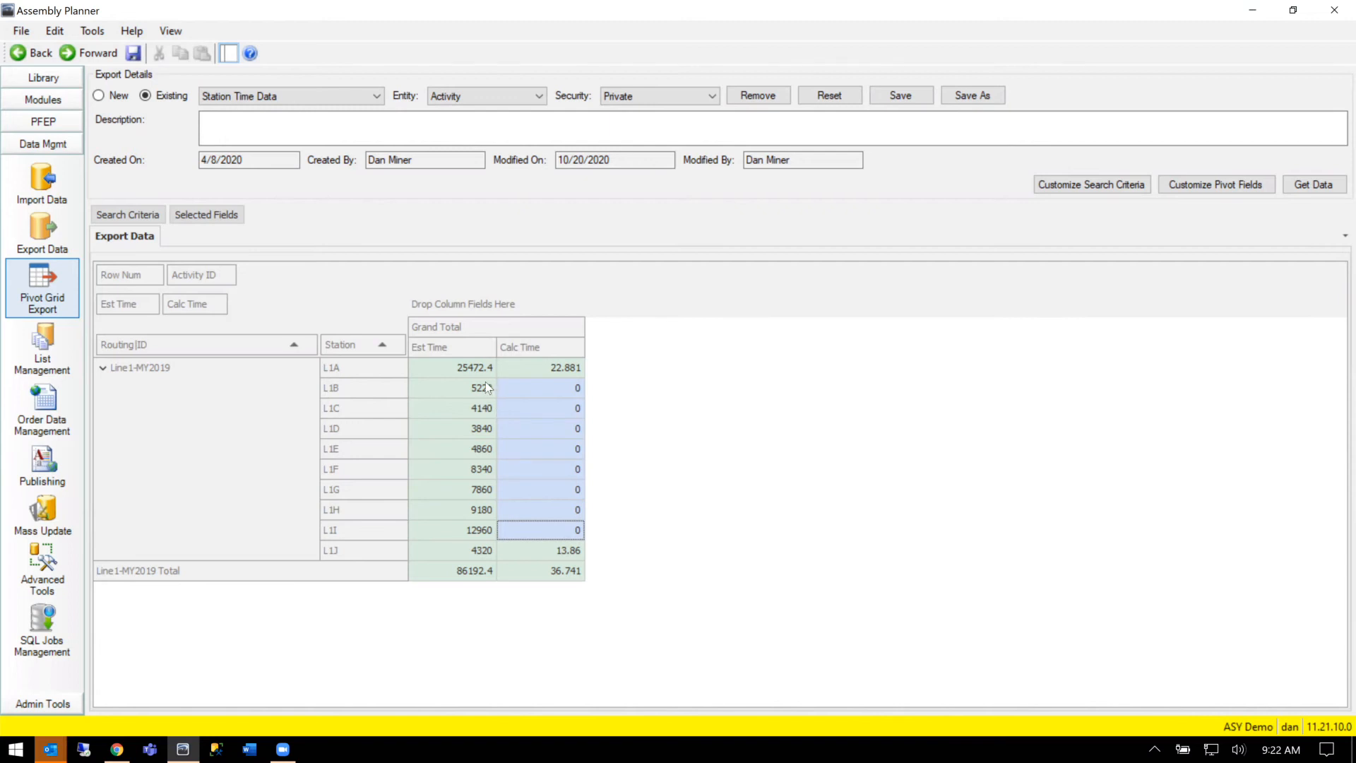
pyautogui.moveTo(473, 369); pyautogui.dragTo(547, 369)
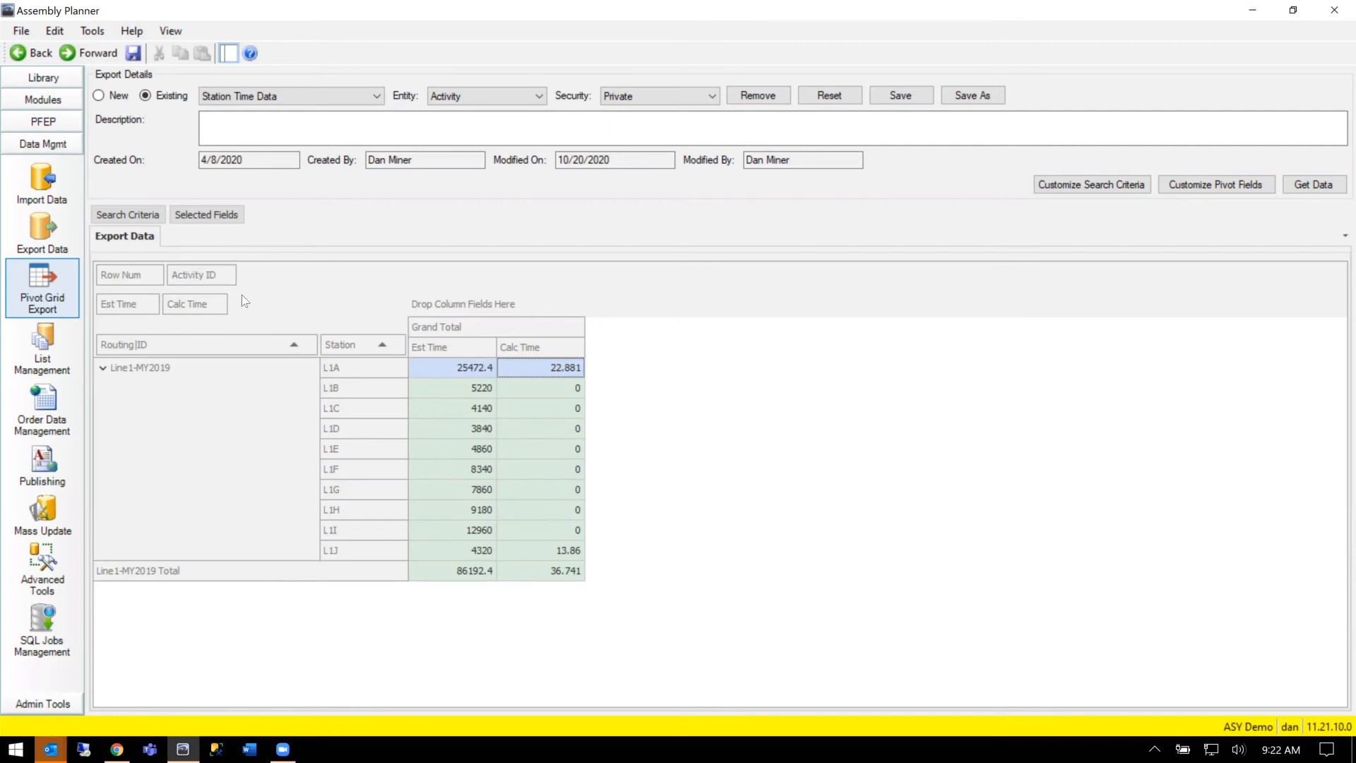
# Step: Review the Routing ID criterion of "Station Time Data" and add the Activity Models ID field to the search criteria
pyautogui.moveTo(144, 215)
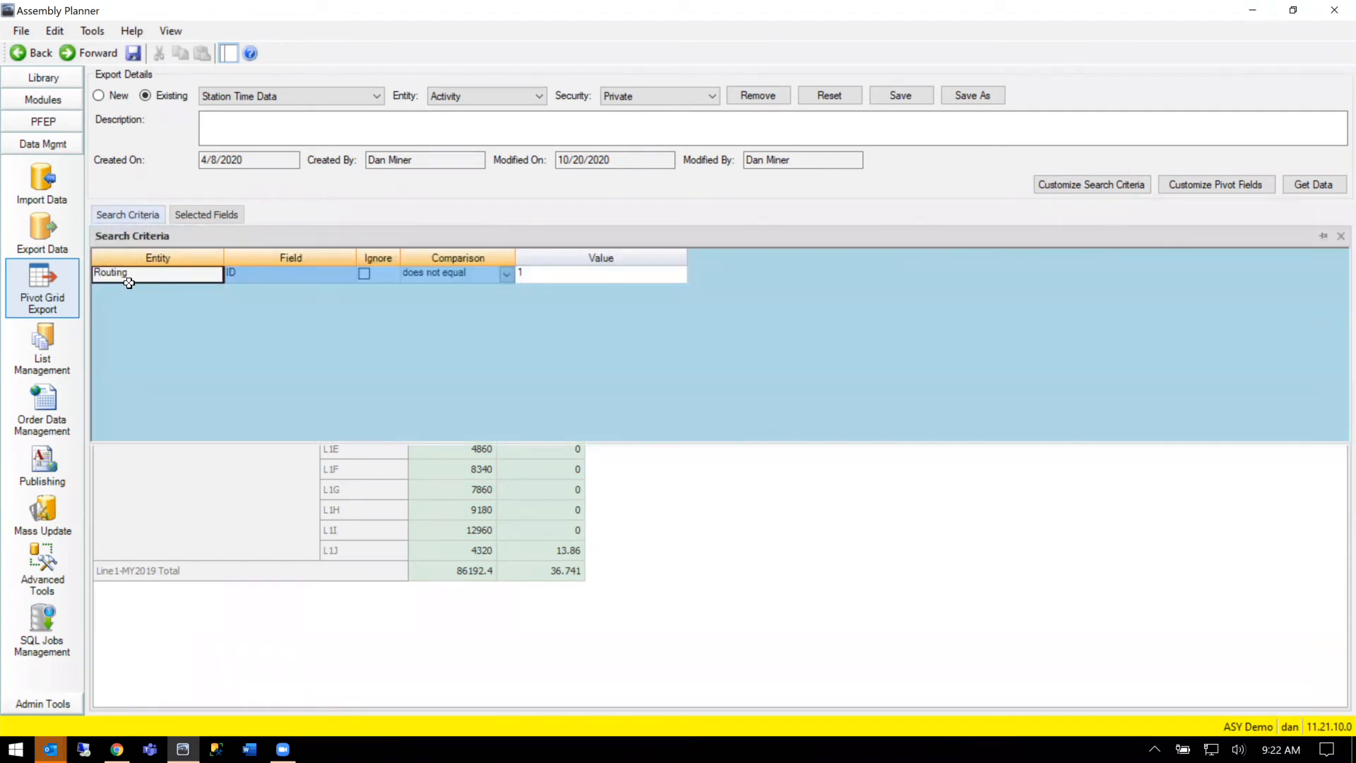
pyautogui.moveTo(136, 274); pyautogui.dragTo(605, 272)
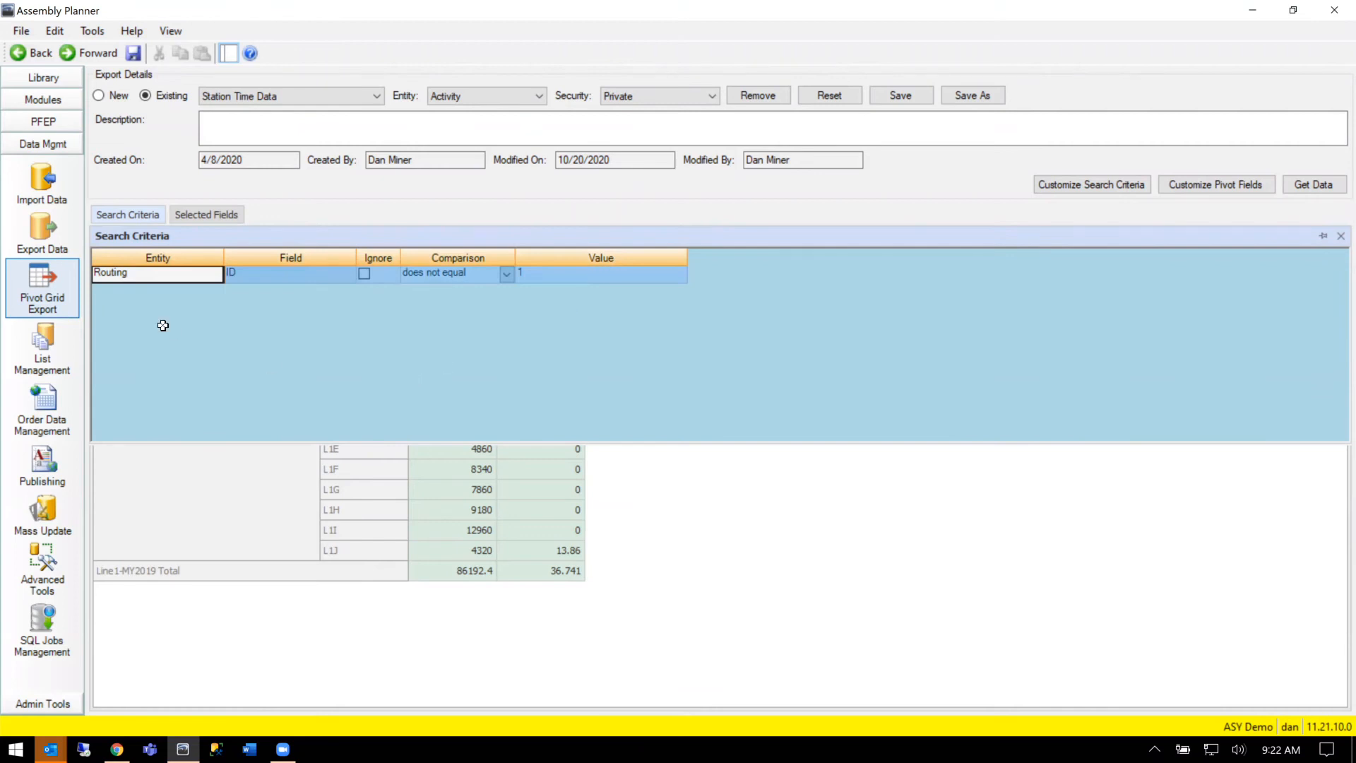
pyautogui.click(1126, 190)
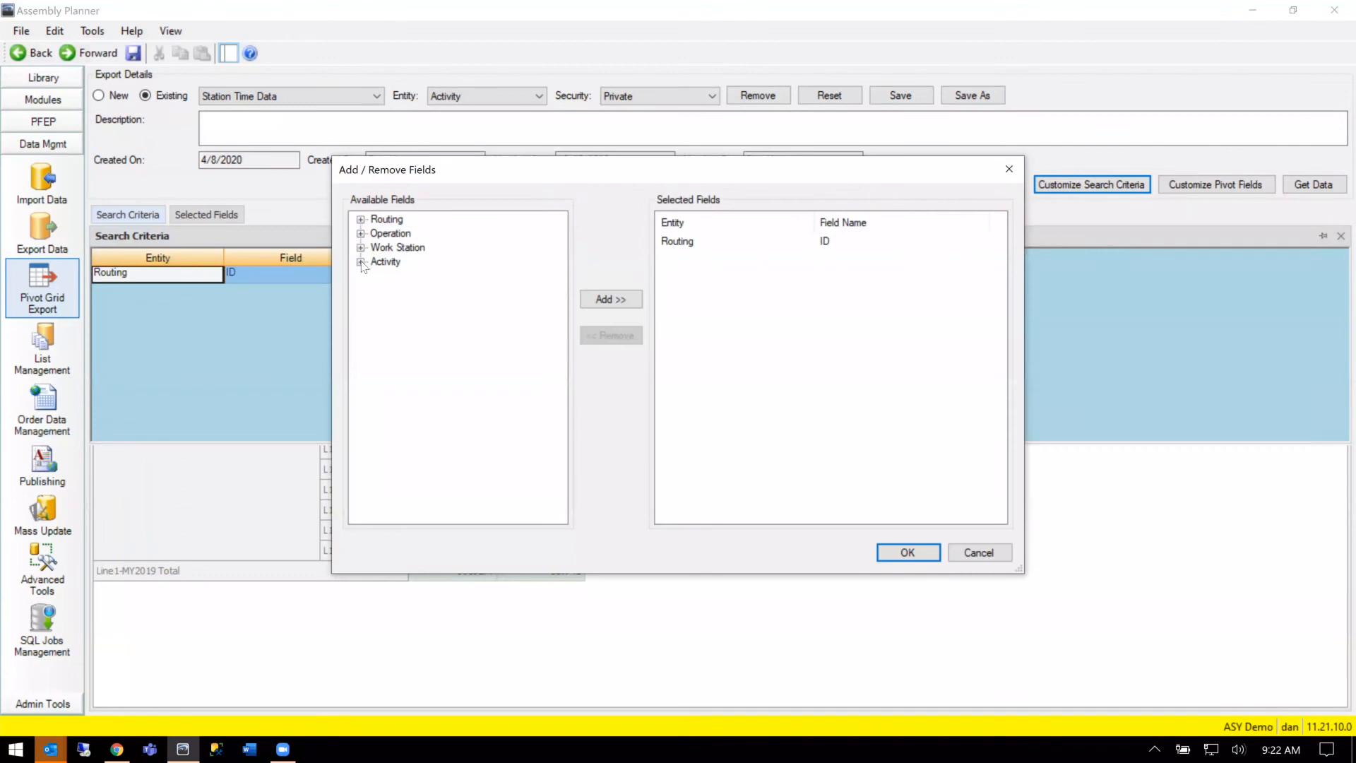
pyautogui.click(361, 262)
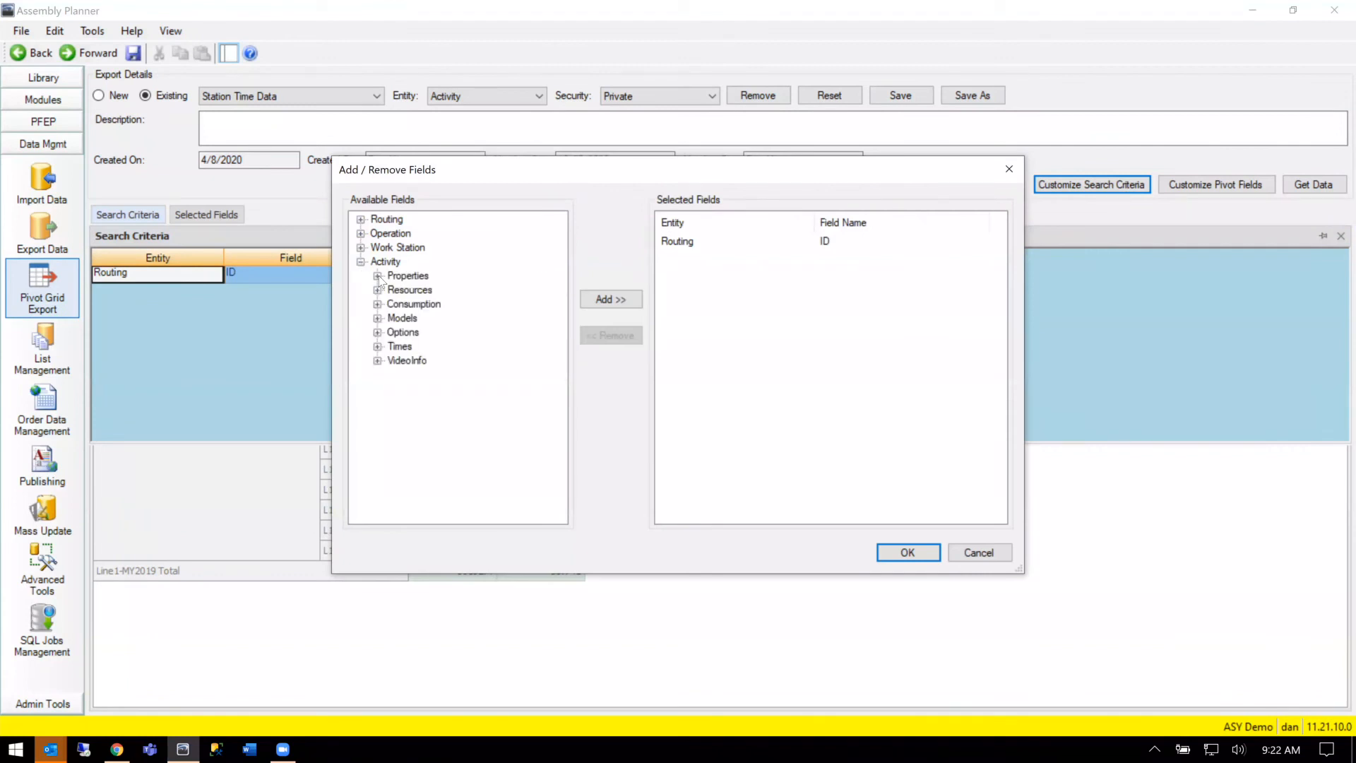
pyautogui.click(378, 318)
pyautogui.click(410, 389)
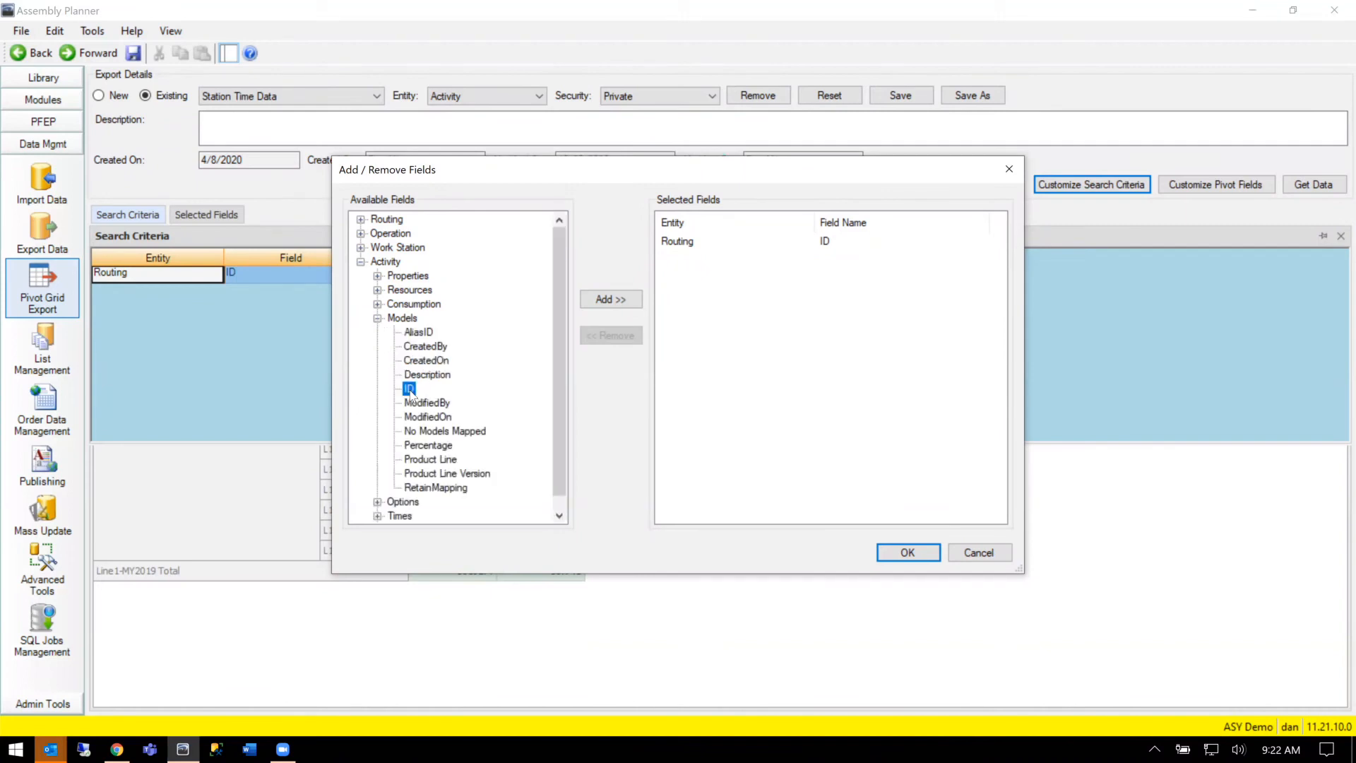
pyautogui.click(612, 302)
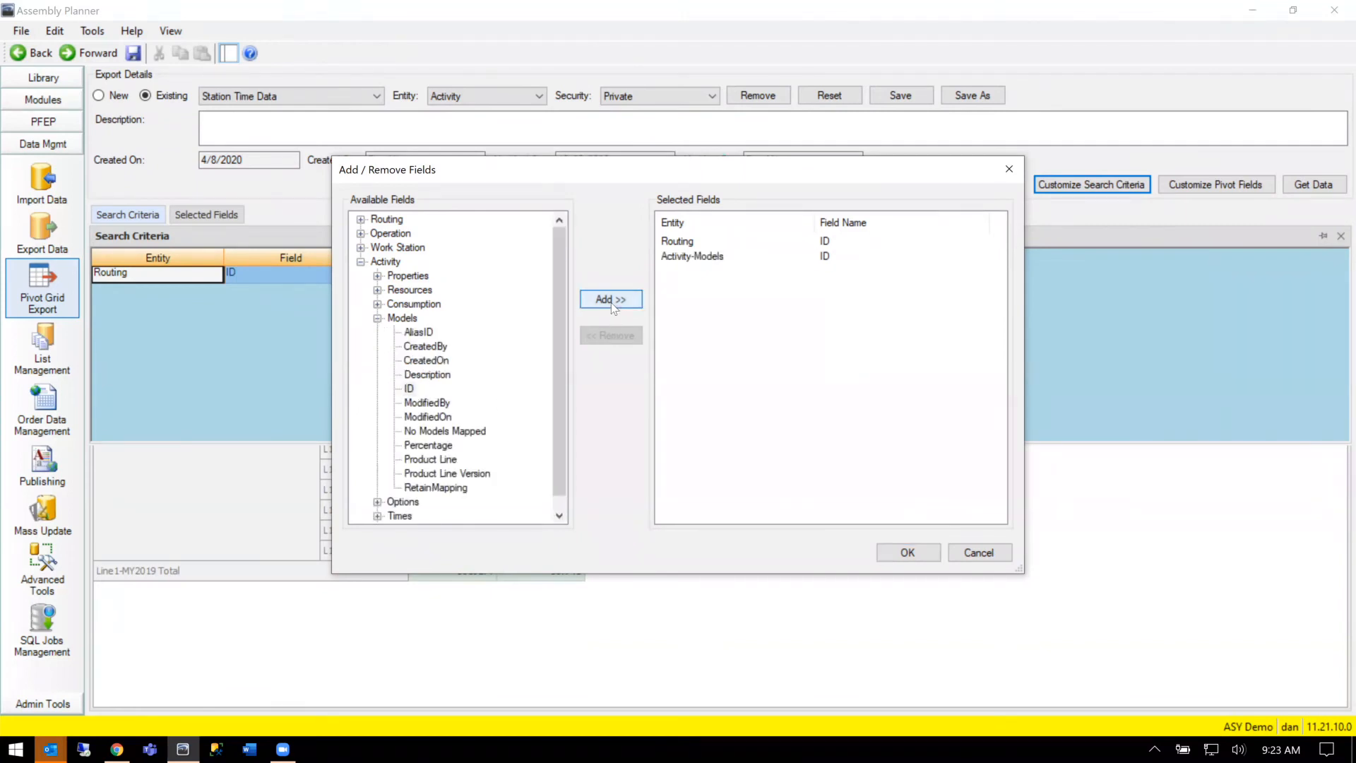
pyautogui.click(796, 259)
pyautogui.click(910, 552)
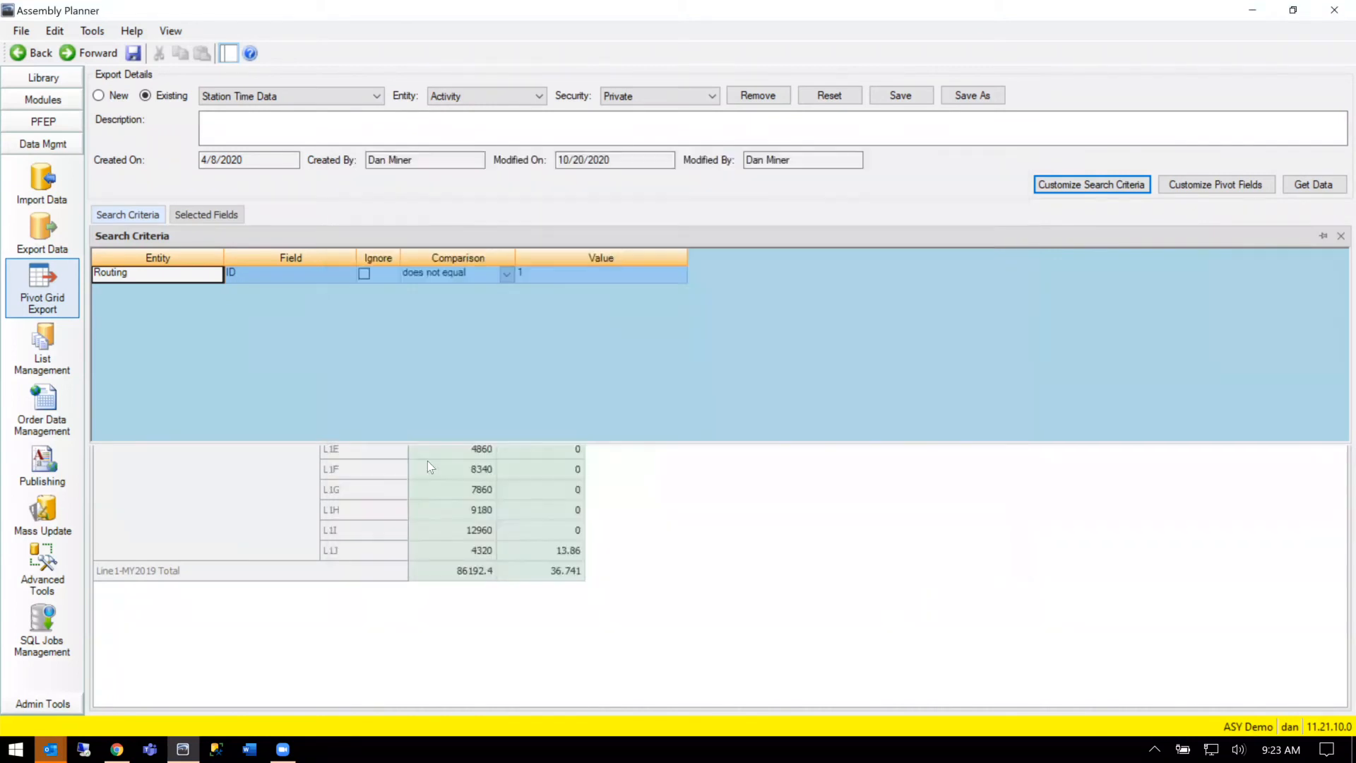
# Step: Limit the Activity-Models ID criterion to contains 2019, get the data, and examine the station times
pyautogui.click(506, 291)
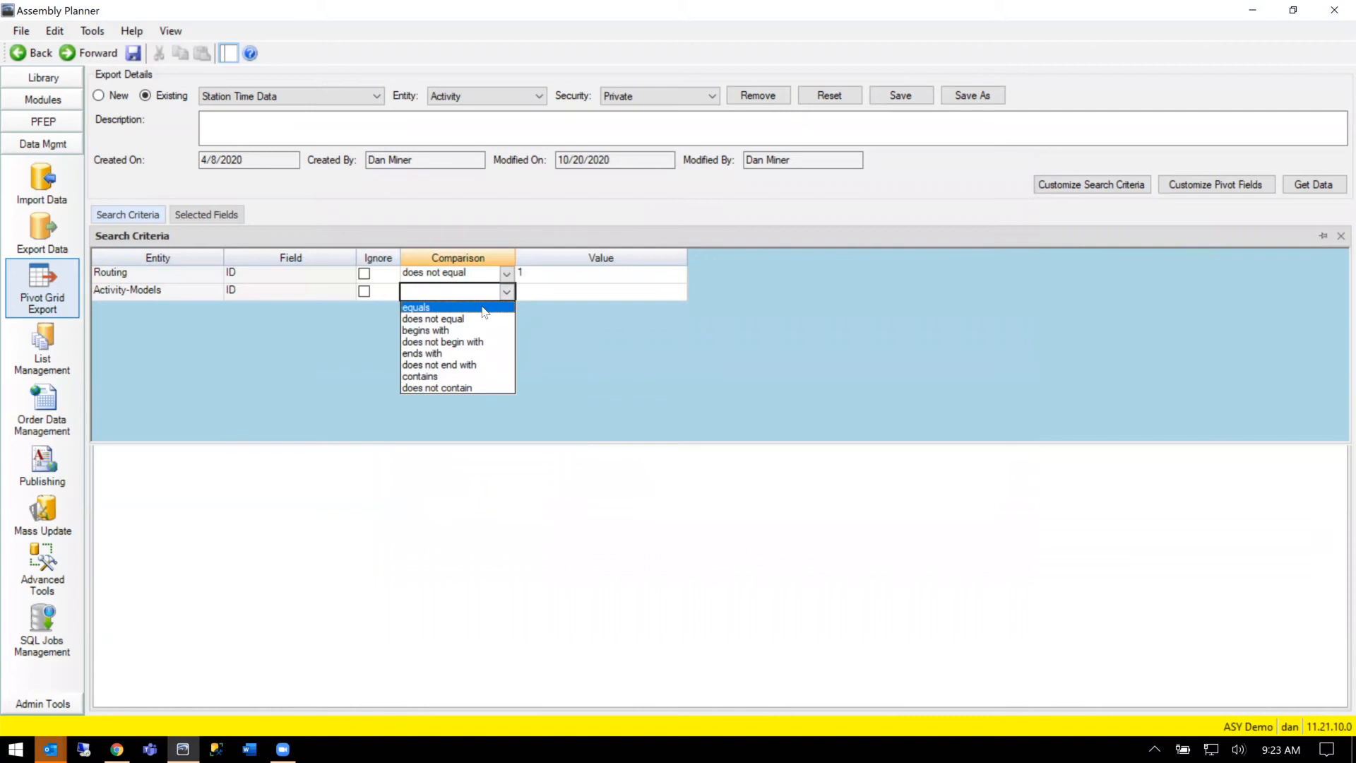
pyautogui.click(588, 293)
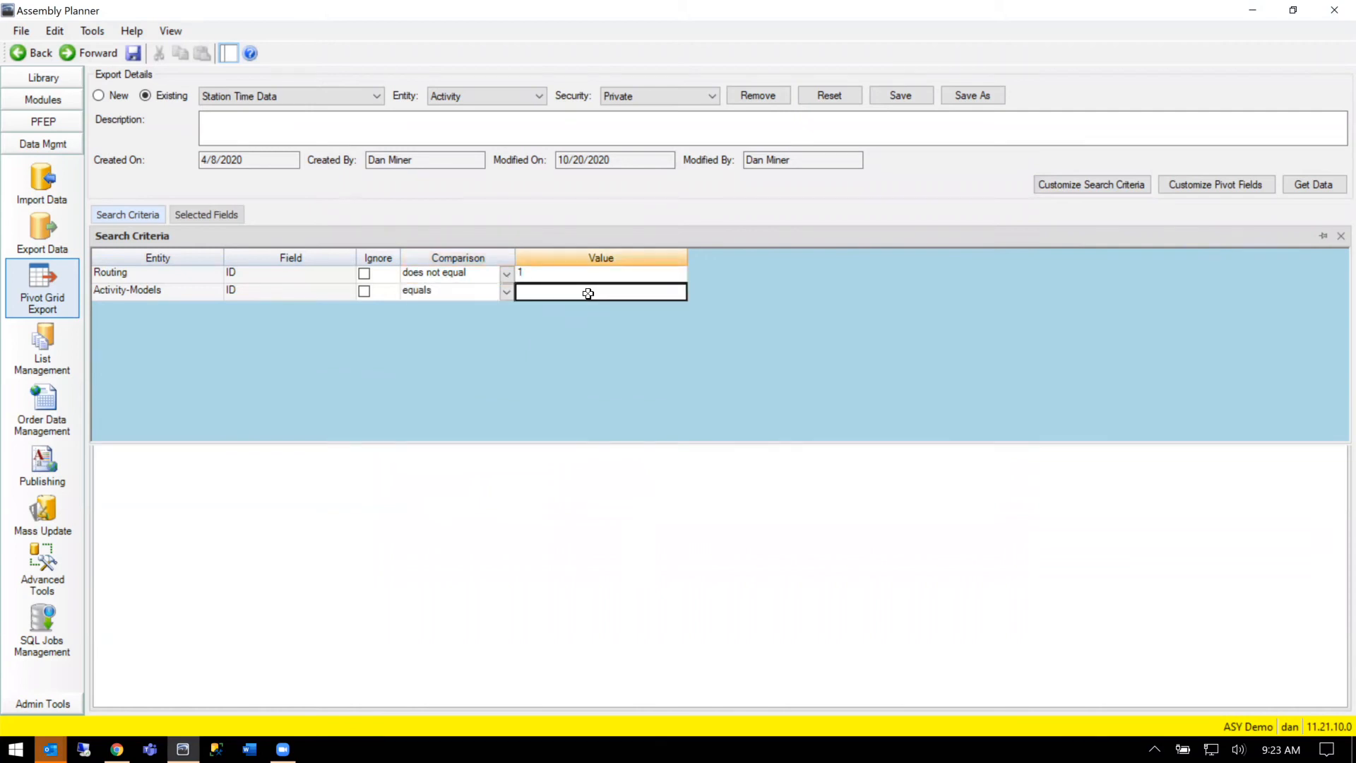
pyautogui.click(506, 291)
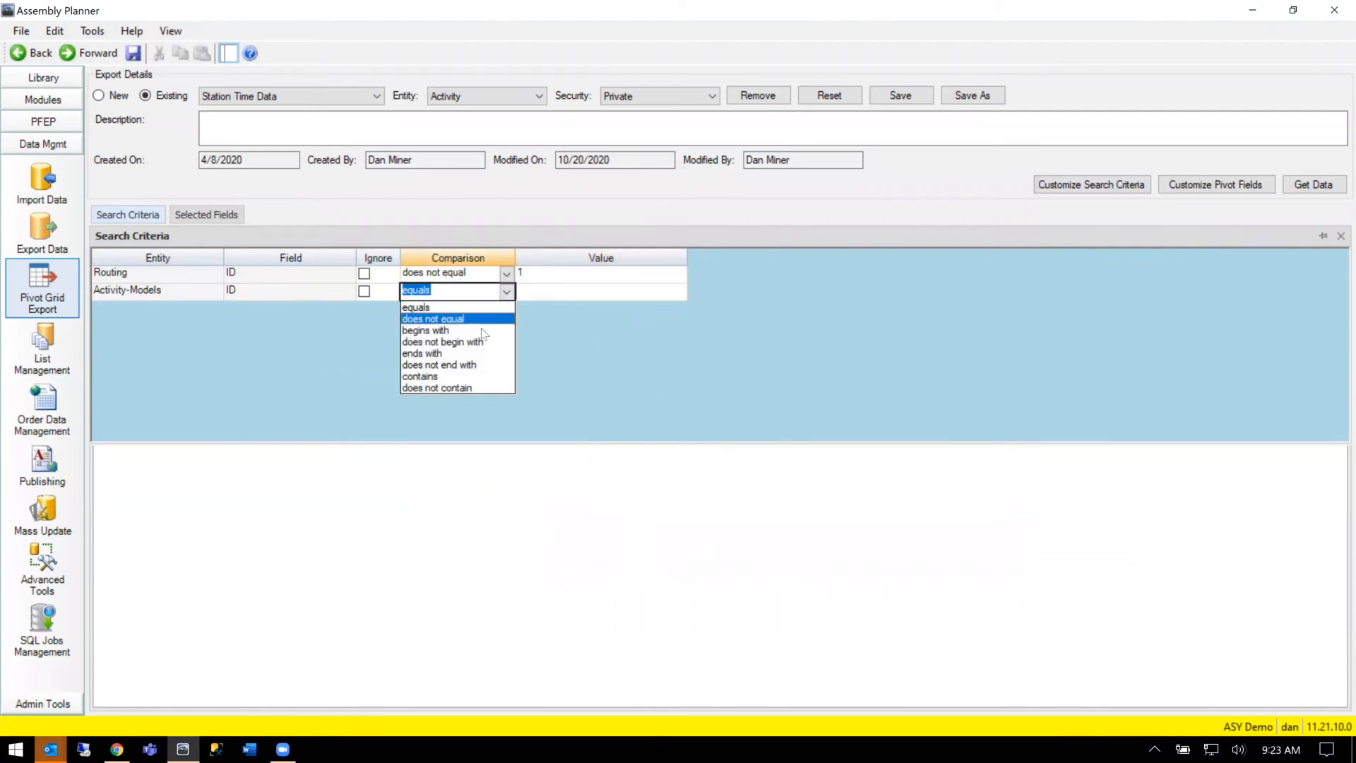
pyautogui.click(452, 376)
pyautogui.click(549, 292)
pyautogui.write('2019')
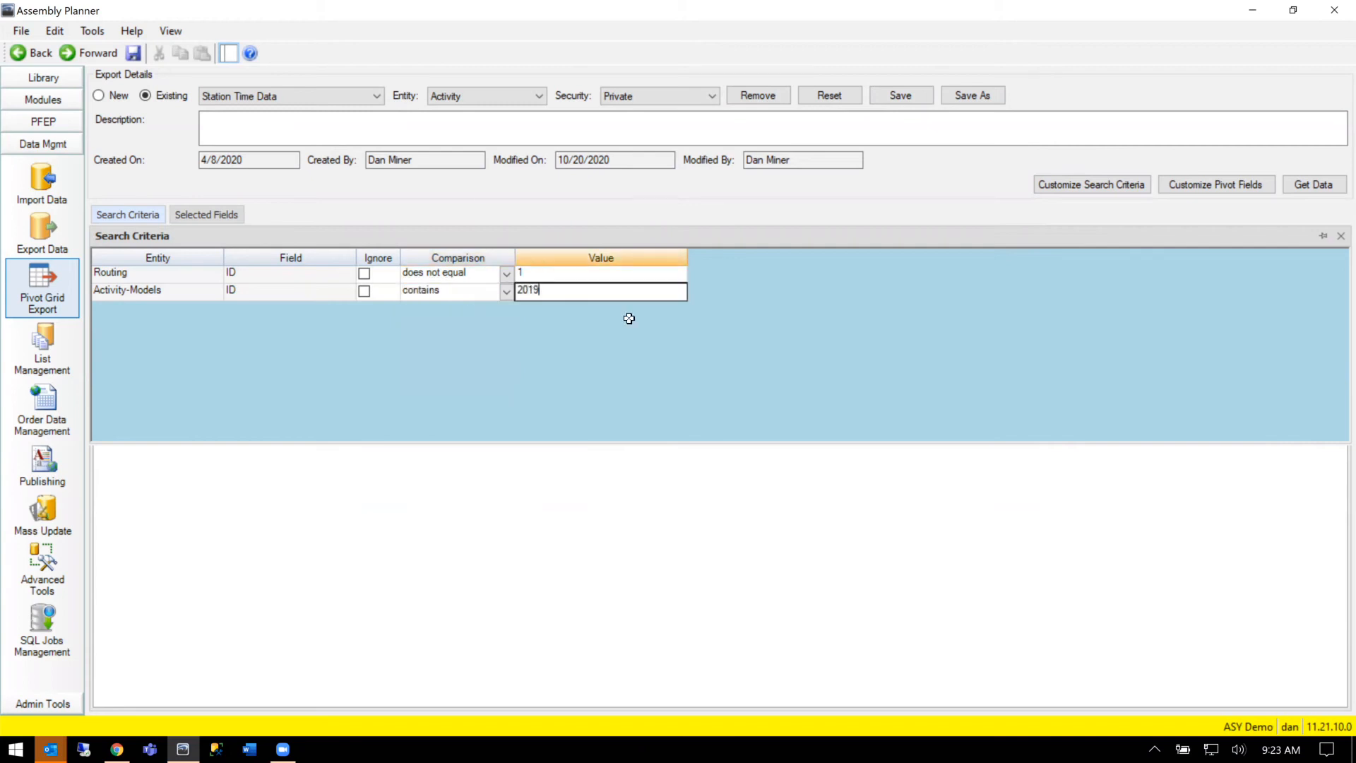
pyautogui.click(1066, 290)
pyautogui.click(1314, 185)
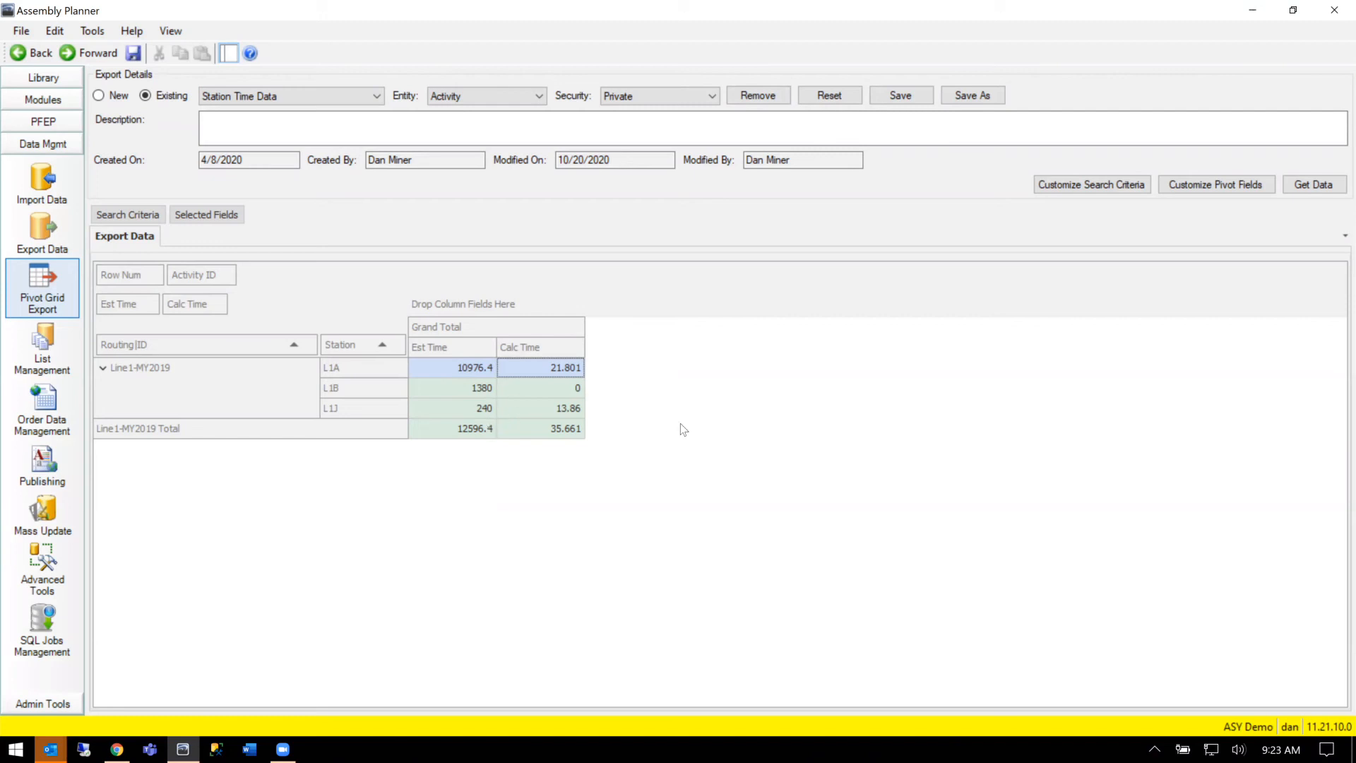
pyautogui.moveTo(460, 362); pyautogui.dragTo(562, 409)
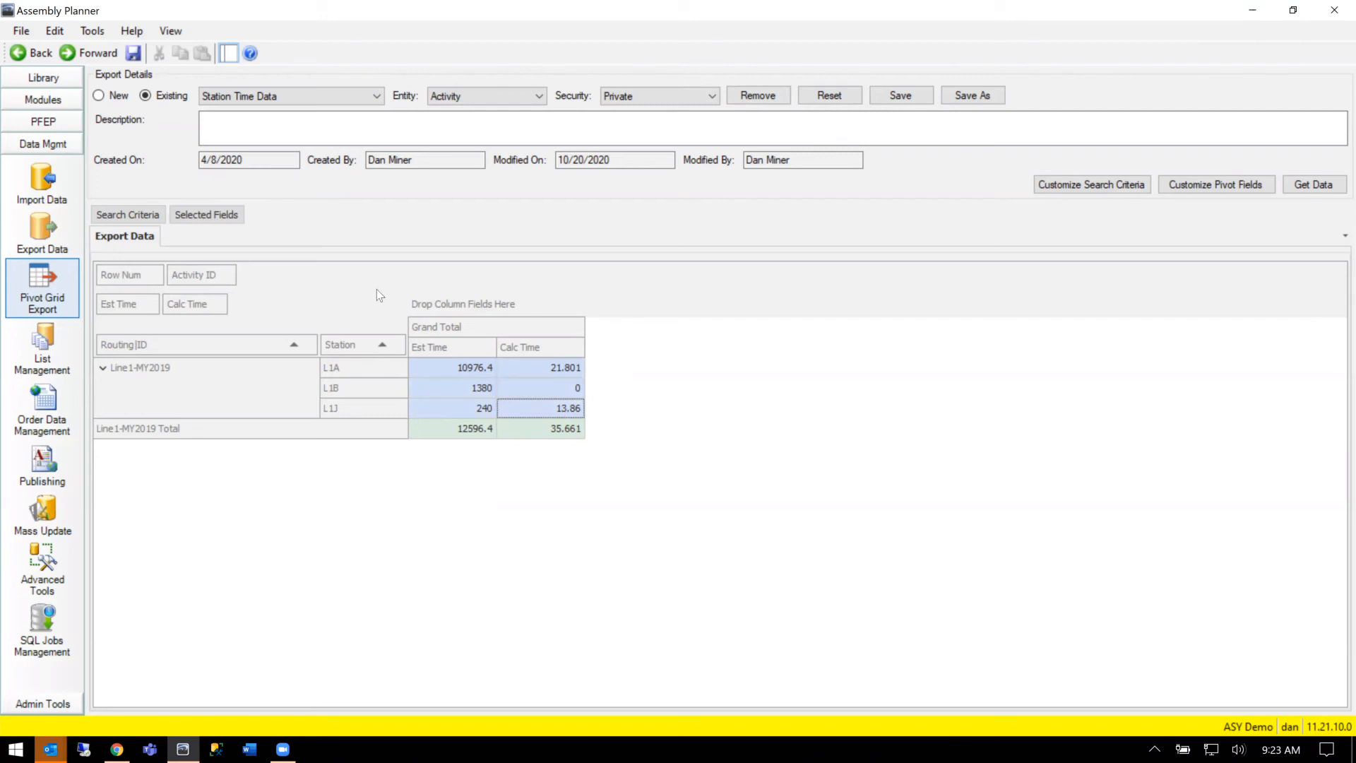
# Step: Start switching to the export "ExportProcessData" and save the changes to "Station Time Data"
pyautogui.click(268, 100)
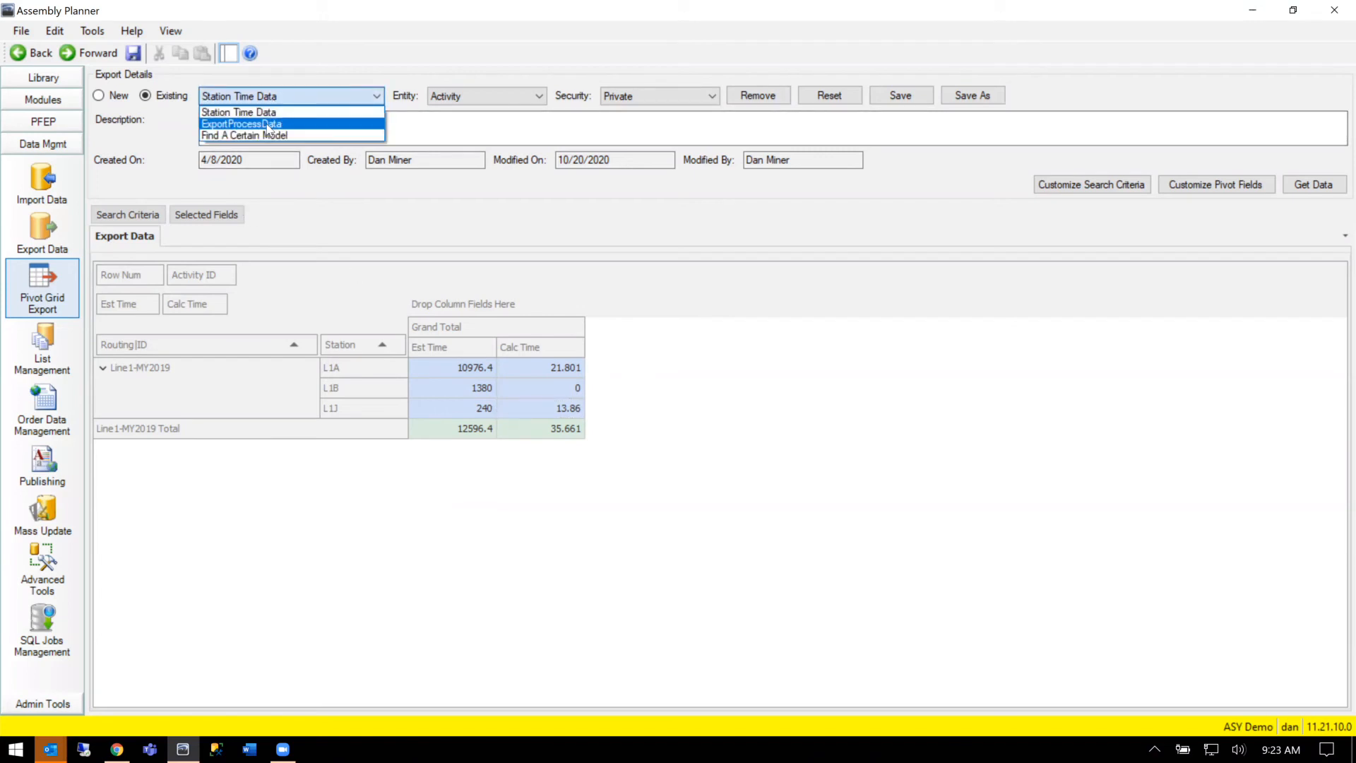
pyautogui.click(267, 124)
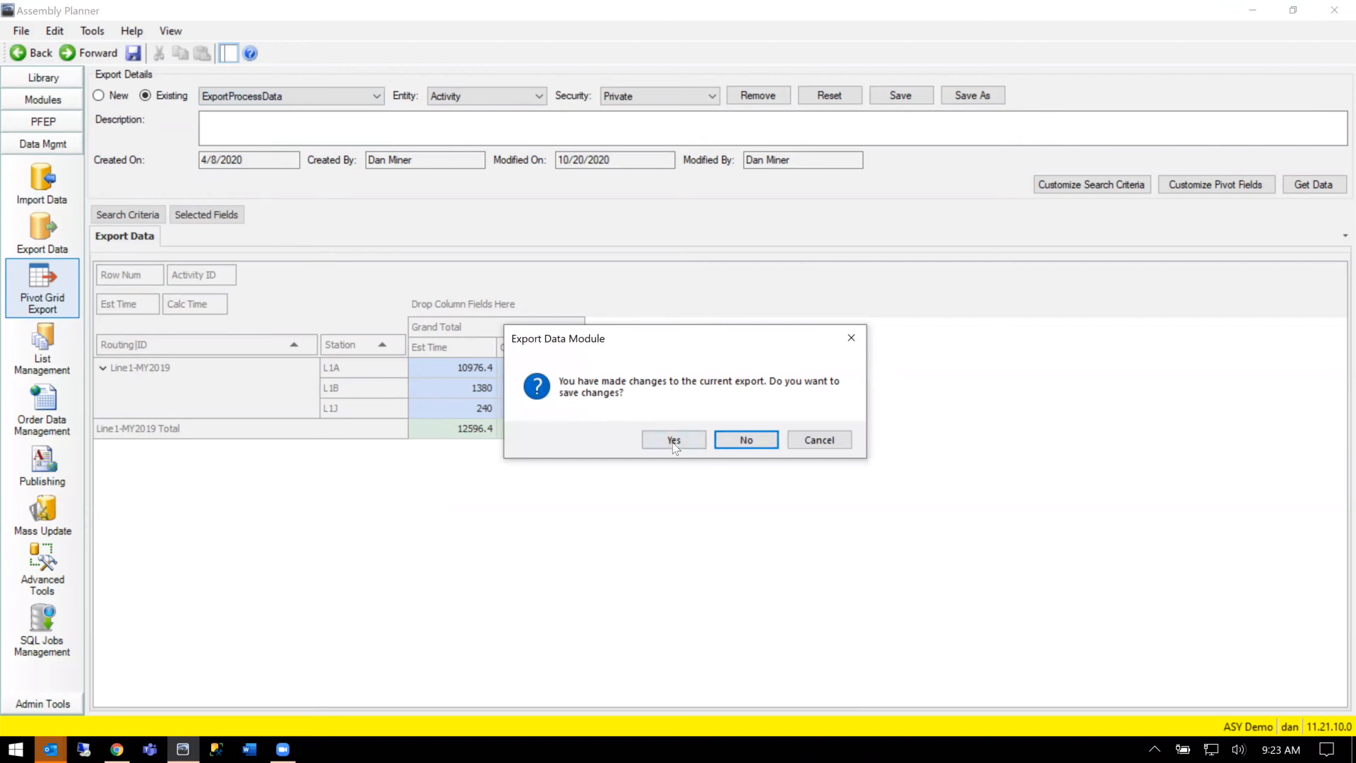
pyautogui.press('Return')
pyautogui.click(817, 440)
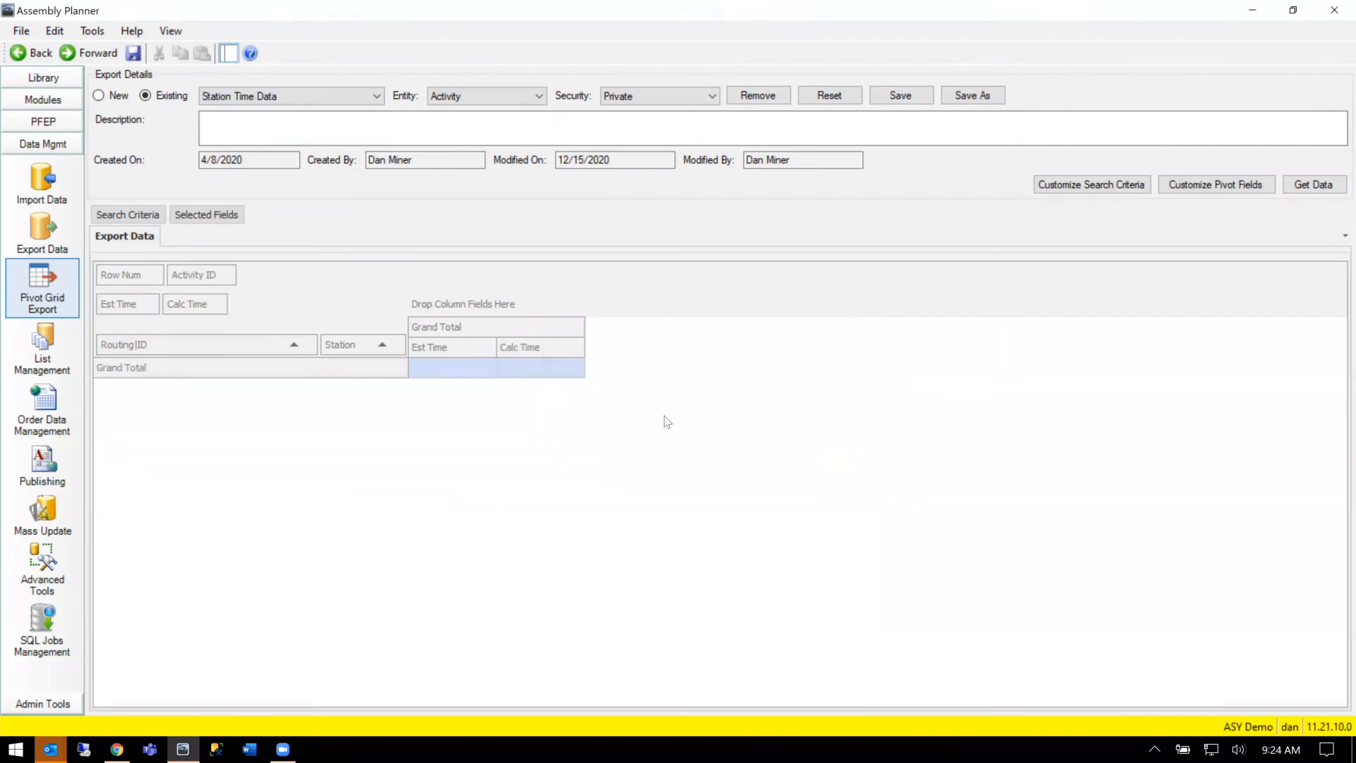
# Step: Load the existing export "ExportProcessData" and review its search criteria, selected fields and aliases
pyautogui.click(302, 94)
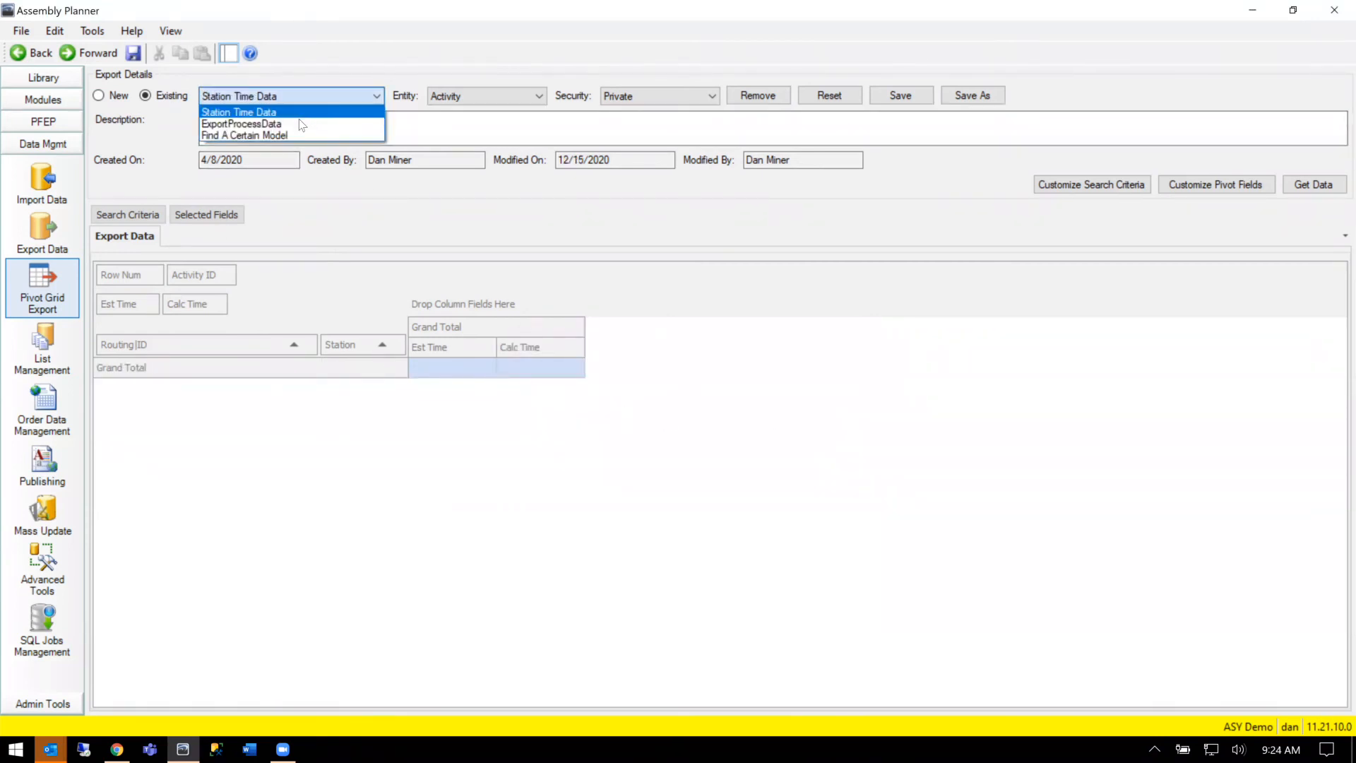
pyautogui.click(295, 124)
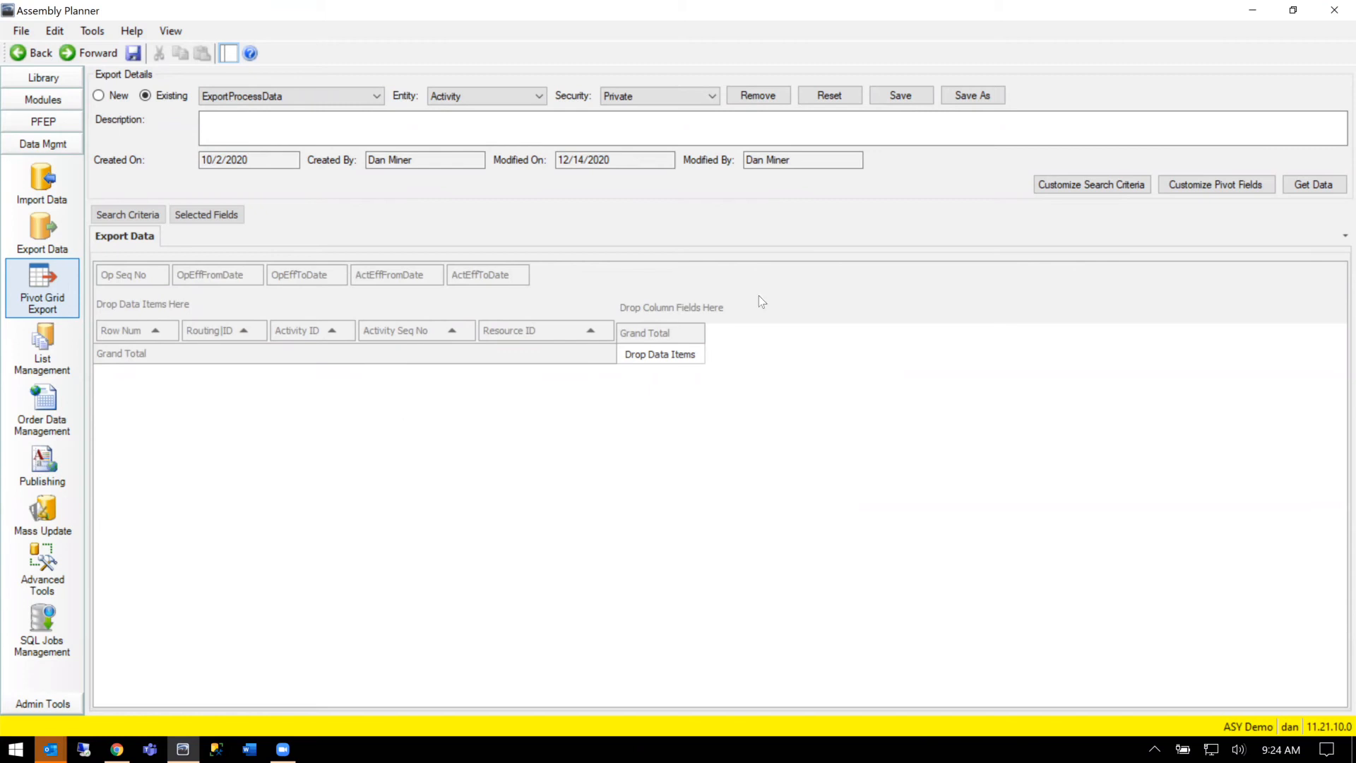
pyautogui.click(112, 216)
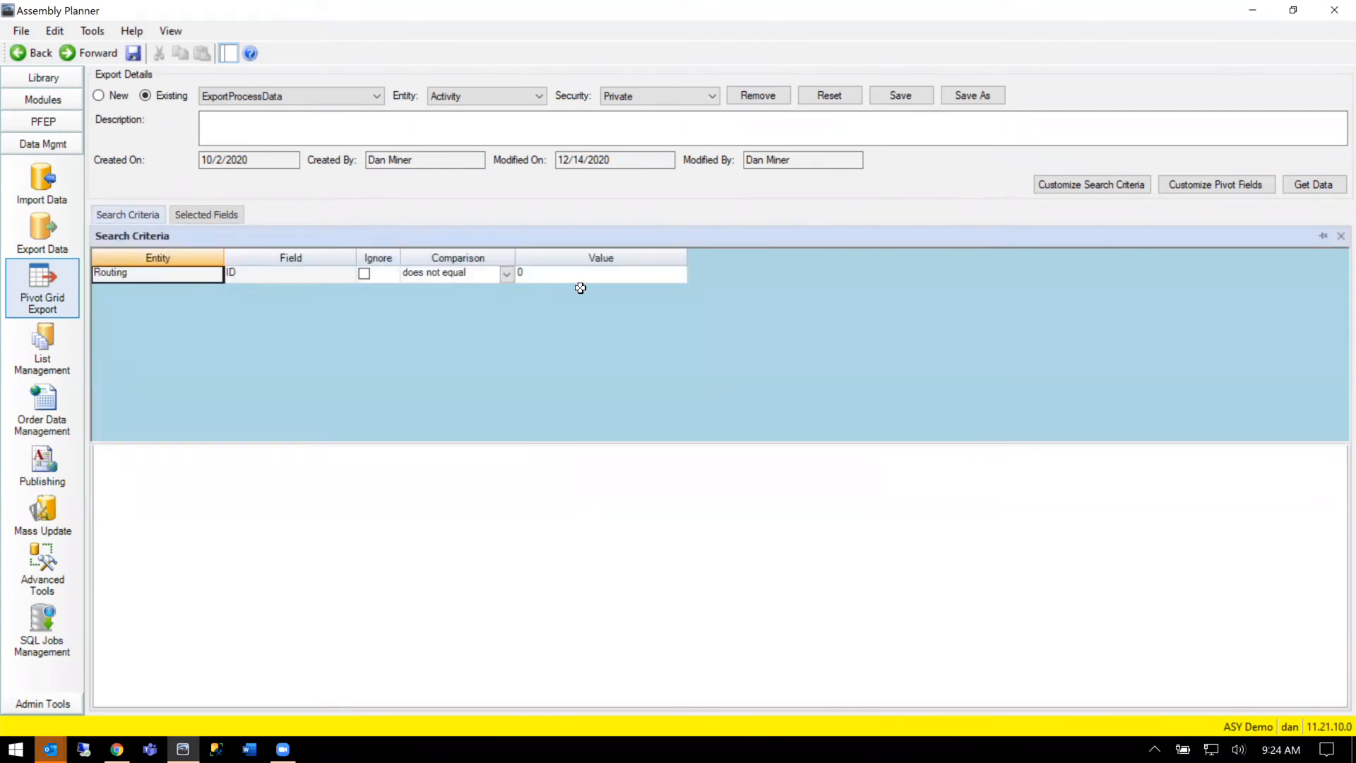
pyautogui.click(207, 216)
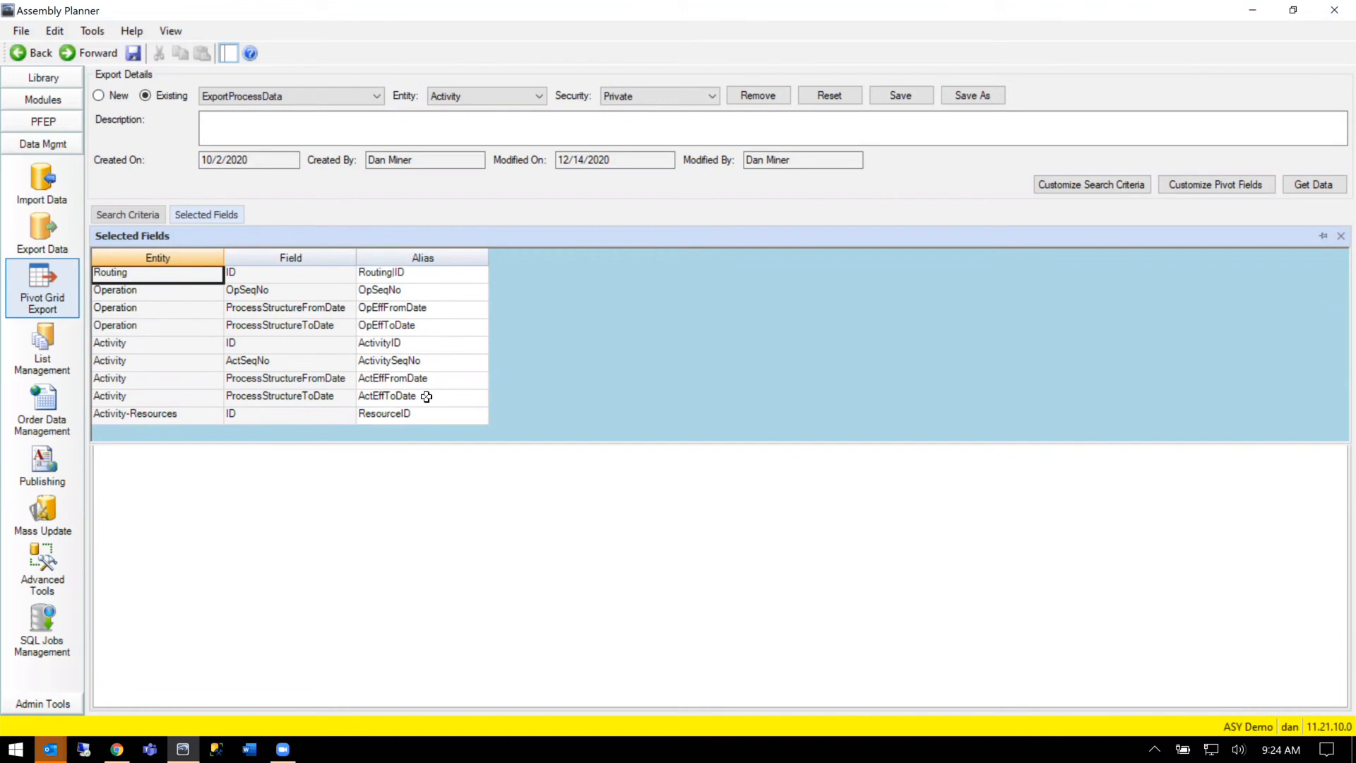
pyautogui.click(419, 274)
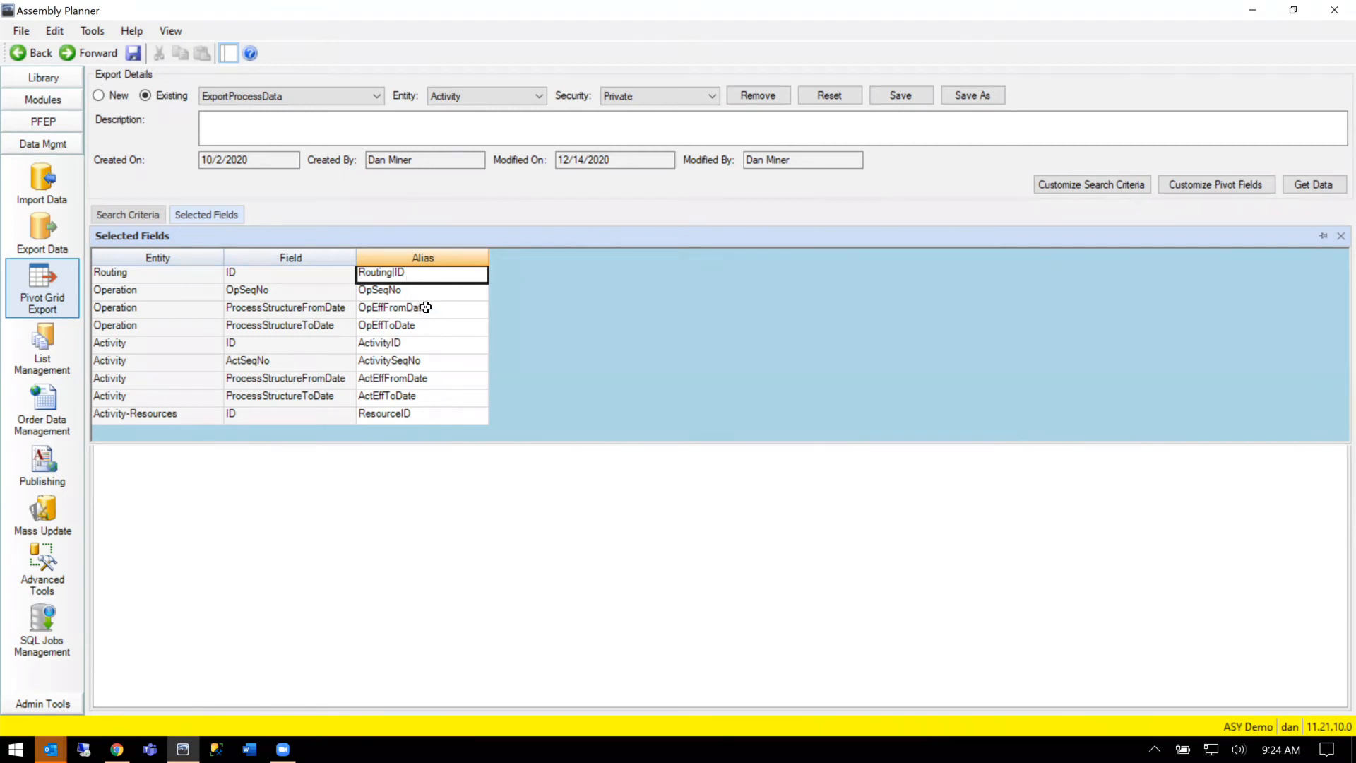
pyautogui.click(428, 349)
pyautogui.moveTo(429, 351); pyautogui.dragTo(439, 395)
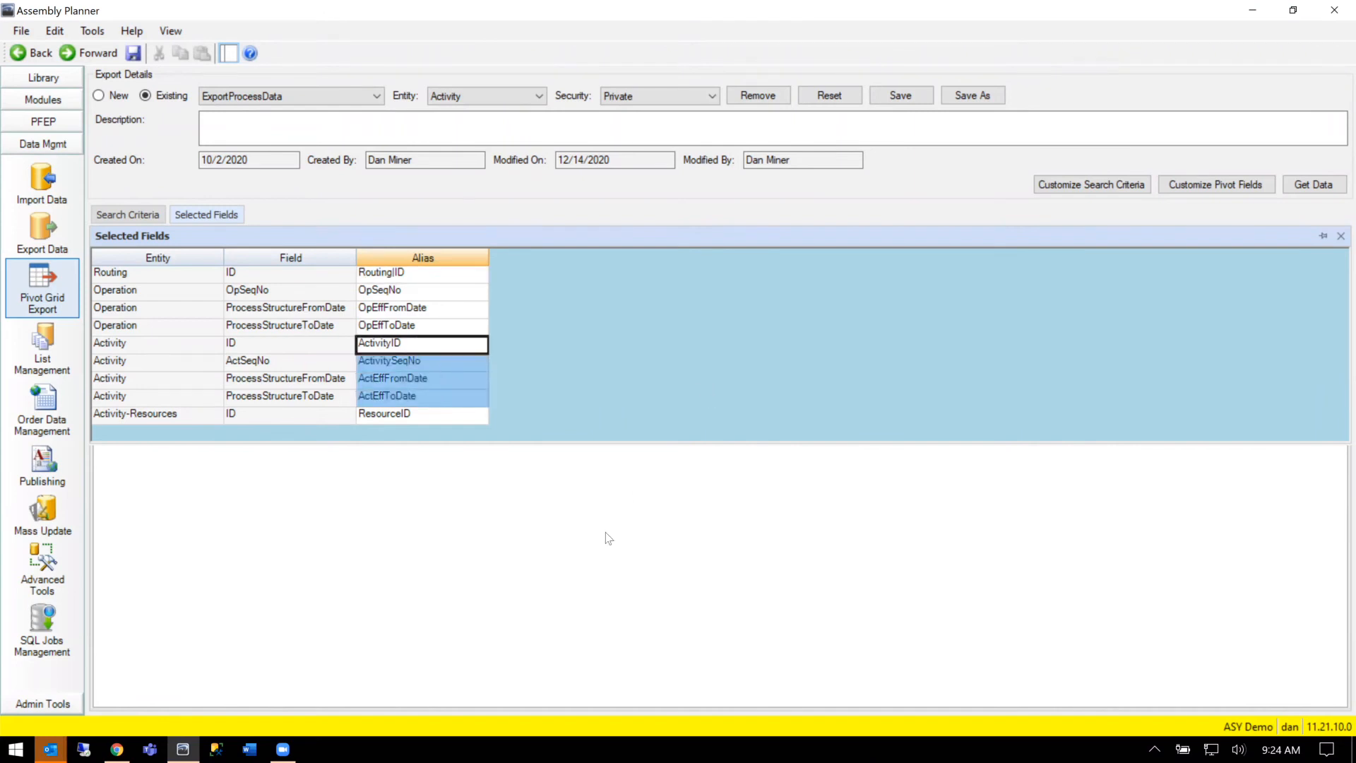
pyautogui.click(469, 545)
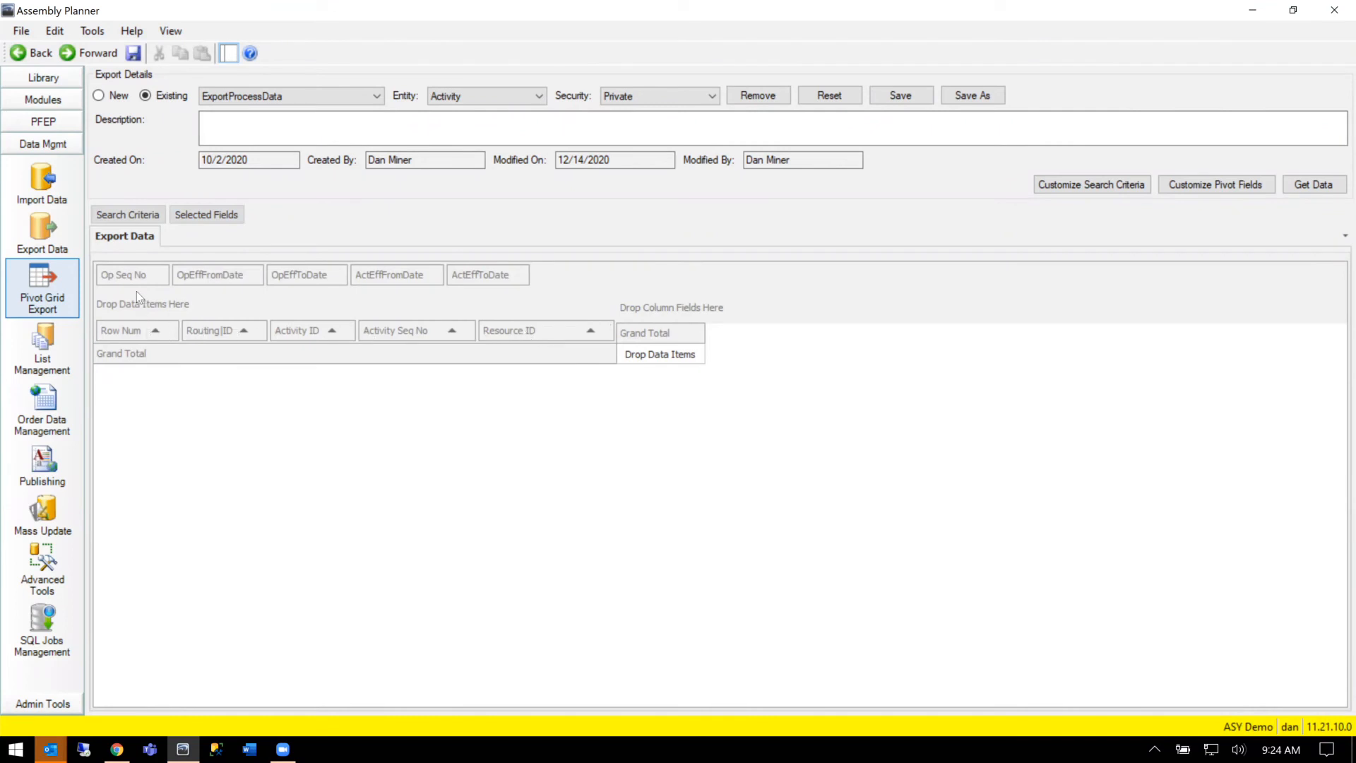
# Step: Arrange Op Seq No and the operation effectivity dates before Activity ID, put the activity effectivity dates after it, and get the data
pyautogui.moveTo(136, 275); pyautogui.dragTo(270, 338)
pyautogui.moveTo(134, 275); pyautogui.dragTo(421, 333)
pyautogui.moveTo(144, 274); pyautogui.dragTo(625, 329)
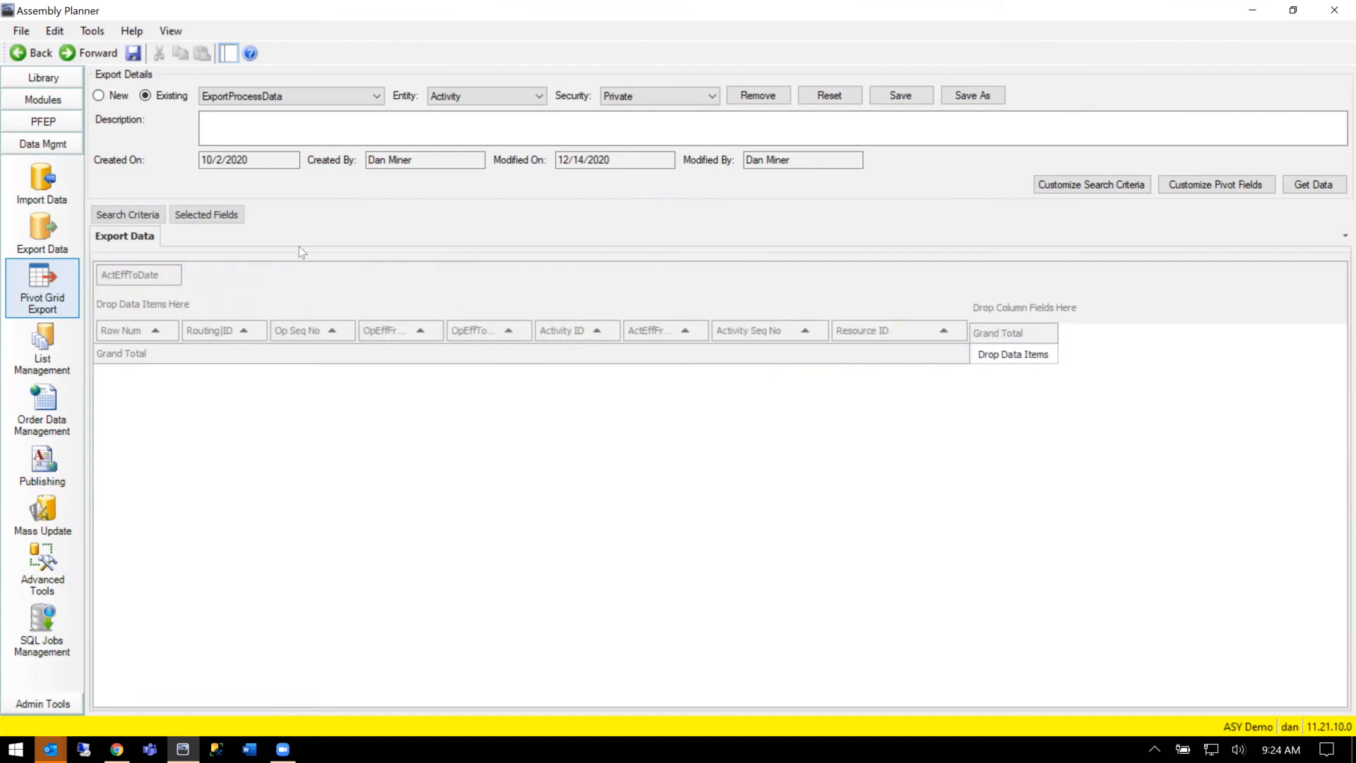
pyautogui.moveTo(122, 277); pyautogui.dragTo(698, 340)
pyautogui.click(1316, 185)
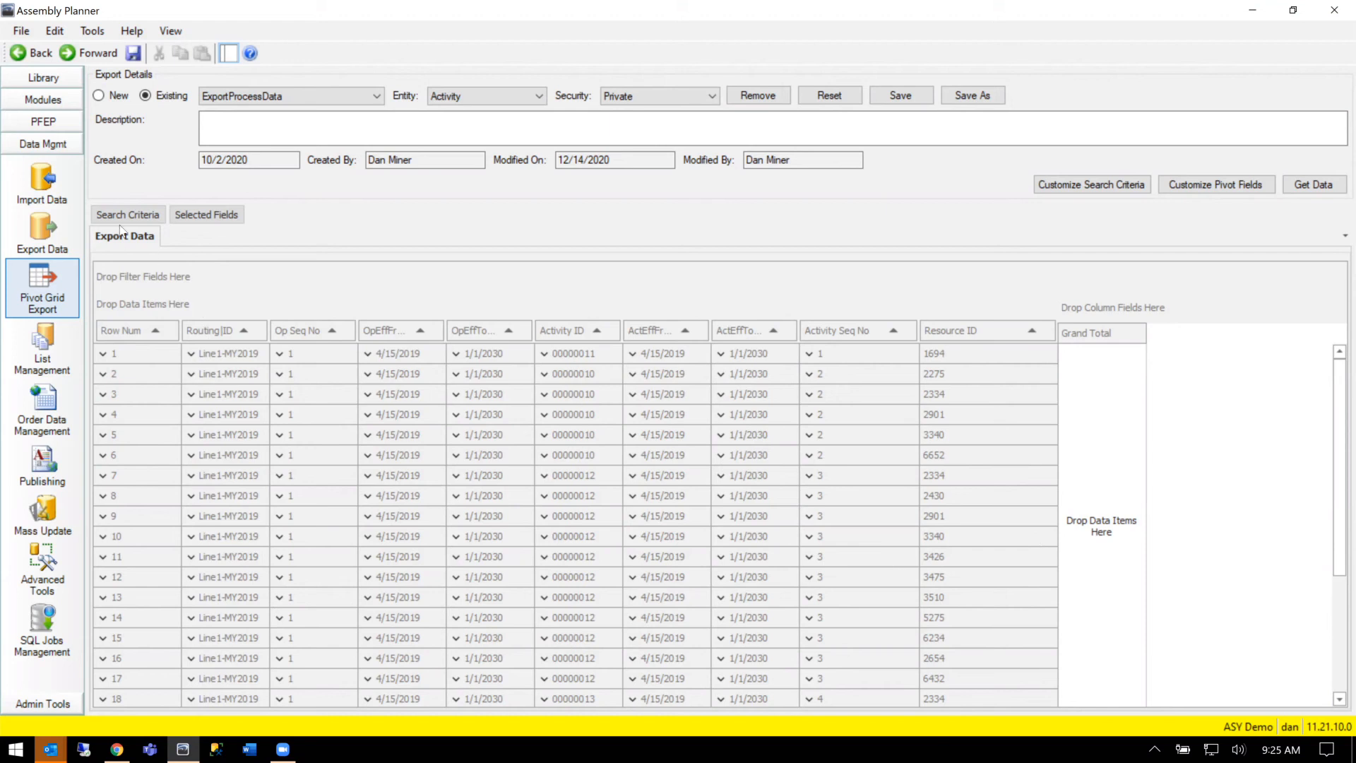
# Step: Add the Description field of the Activity Resources to the selected pivot fields
pyautogui.moveTo(204, 214)
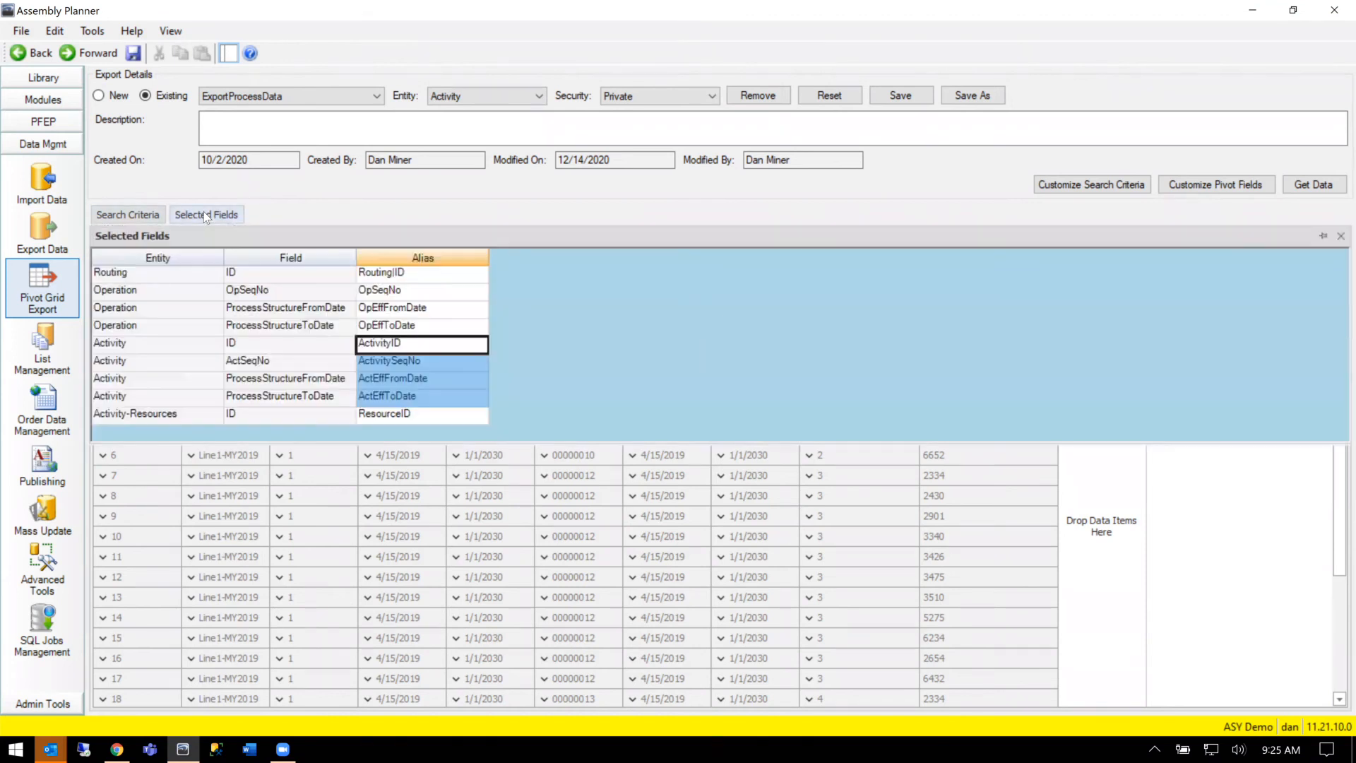
pyautogui.click(1247, 187)
pyautogui.click(361, 262)
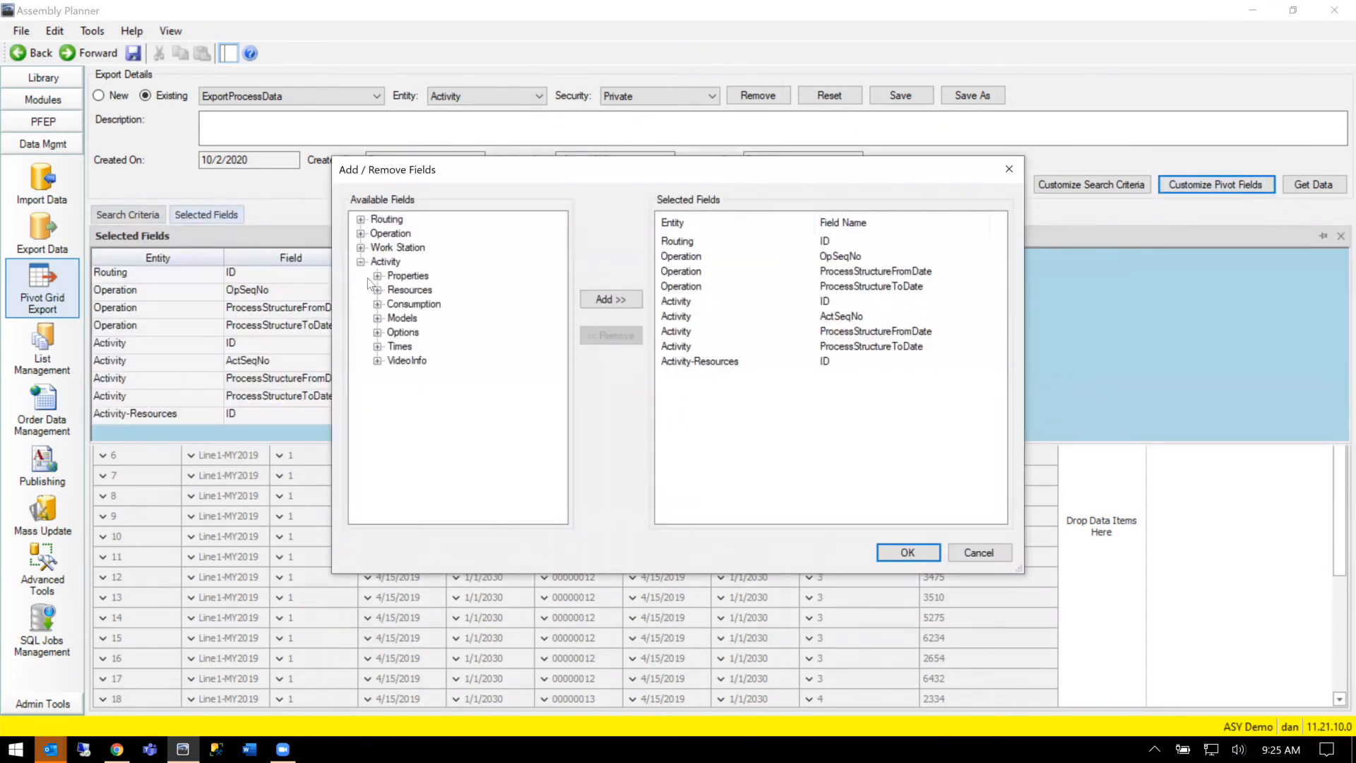
pyautogui.click(377, 290)
pyautogui.click(428, 290)
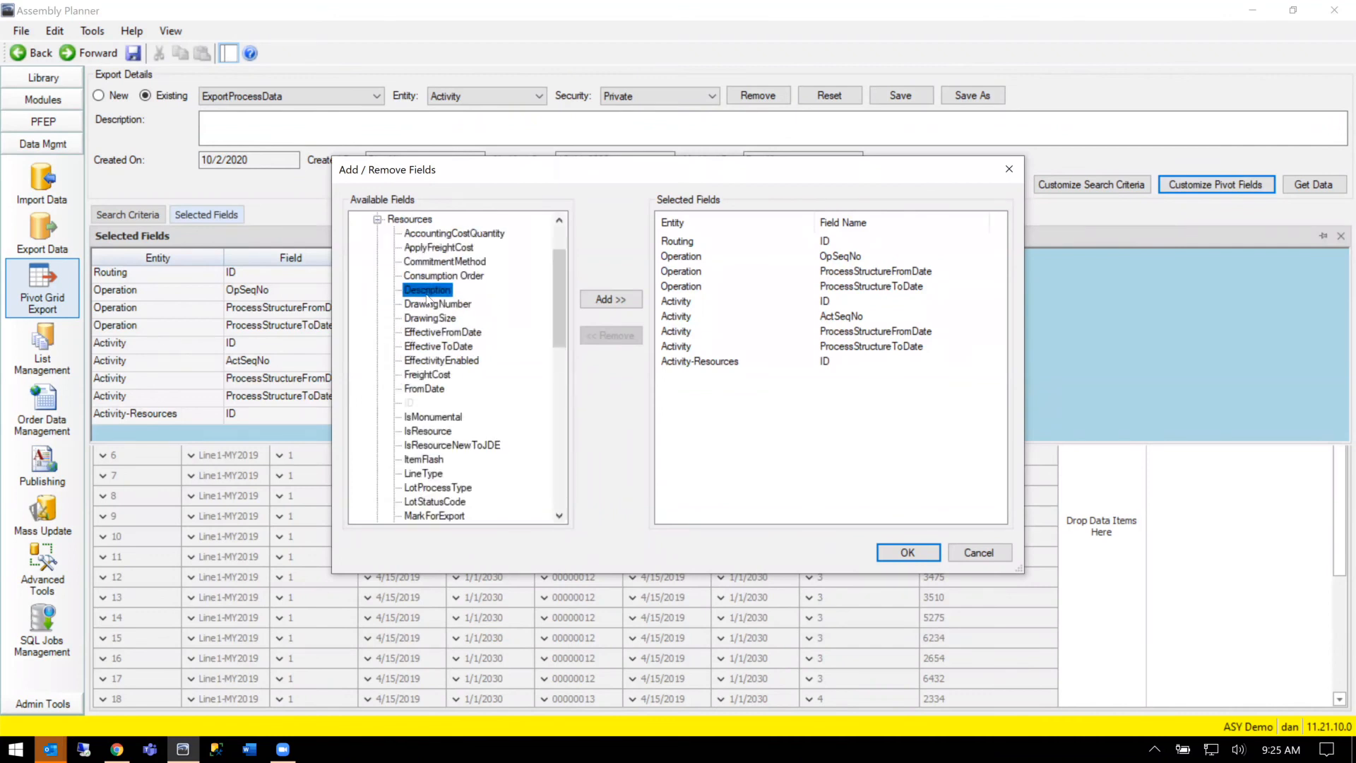
pyautogui.click(620, 299)
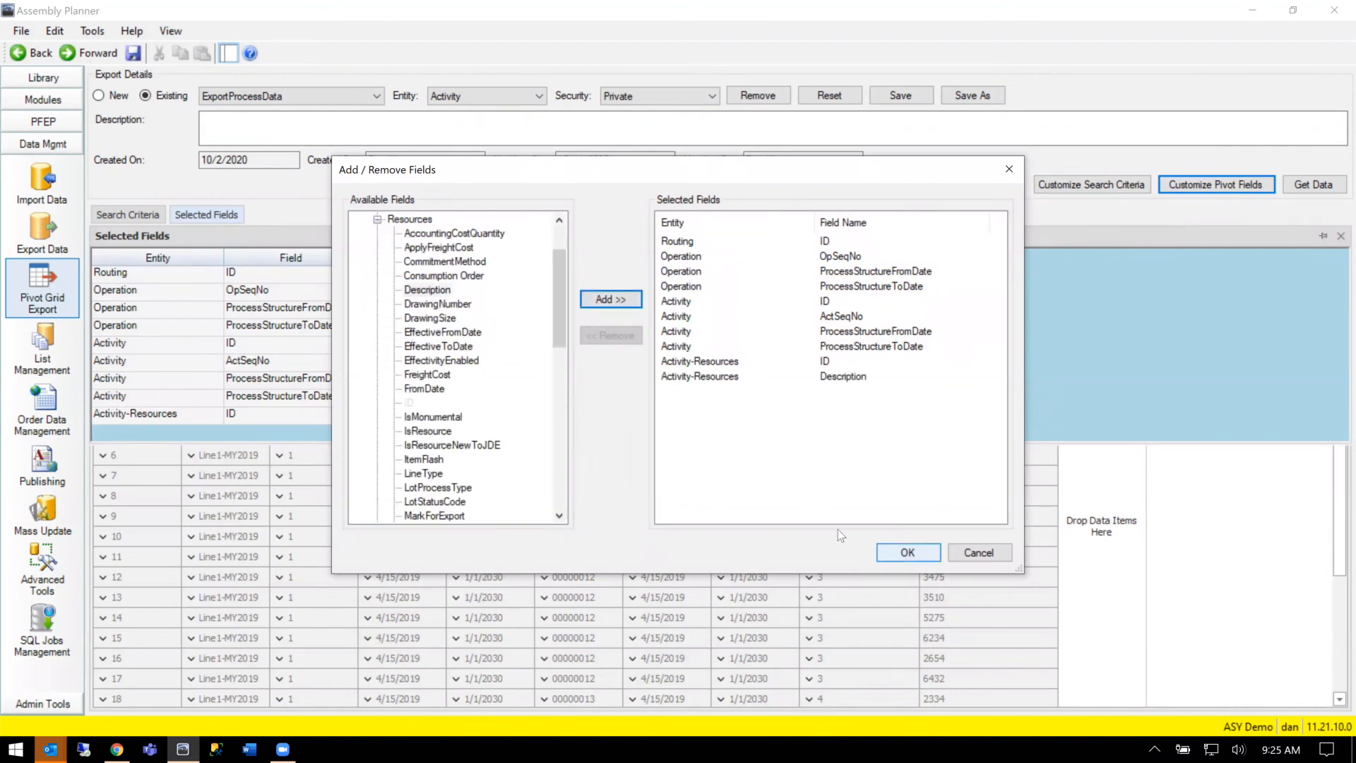
pyautogui.click(900, 552)
# Step: Set the alias of the resource description to ResourceDesc, get the data, and place that field after Resource ID in the rows
pyautogui.click(423, 433)
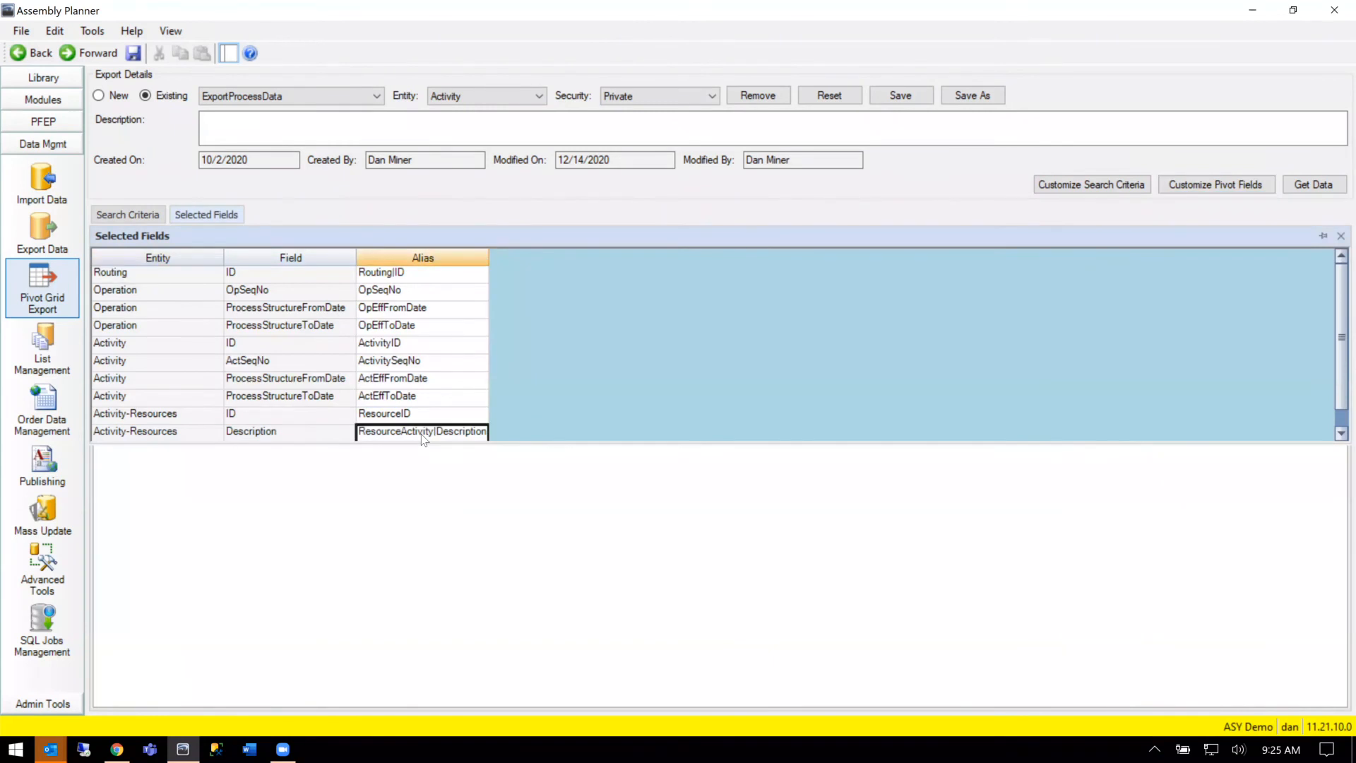
pyautogui.write('ResourceDesc')
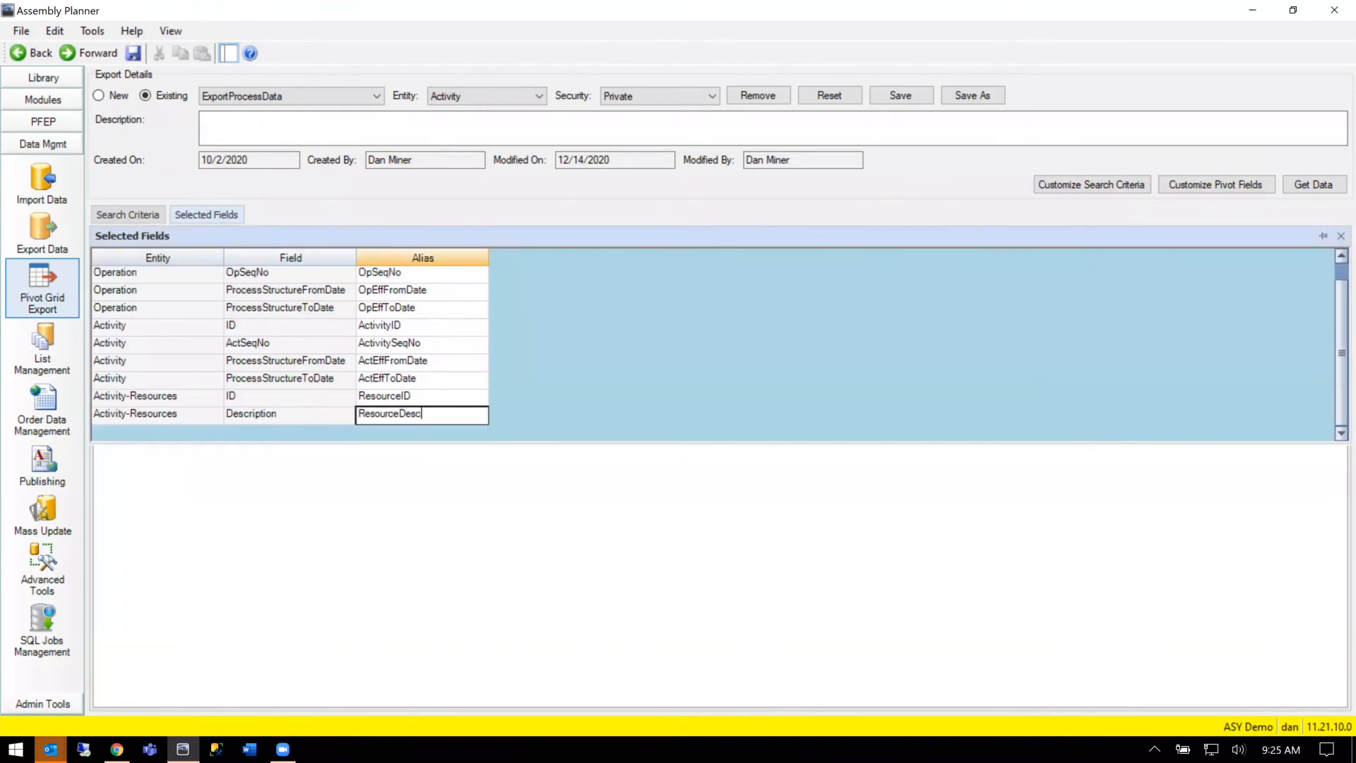
pyautogui.click(1318, 181)
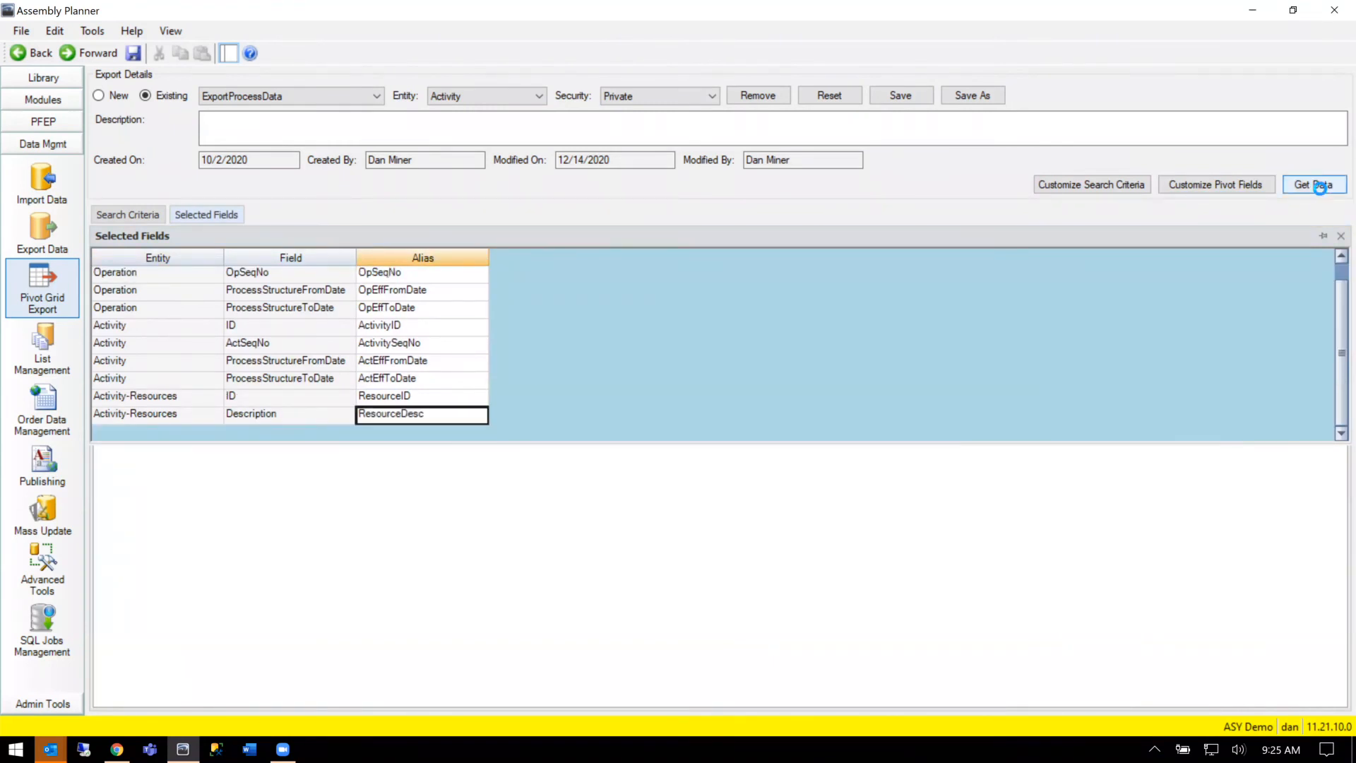
pyautogui.moveTo(527, 300); pyautogui.dragTo(1052, 333)
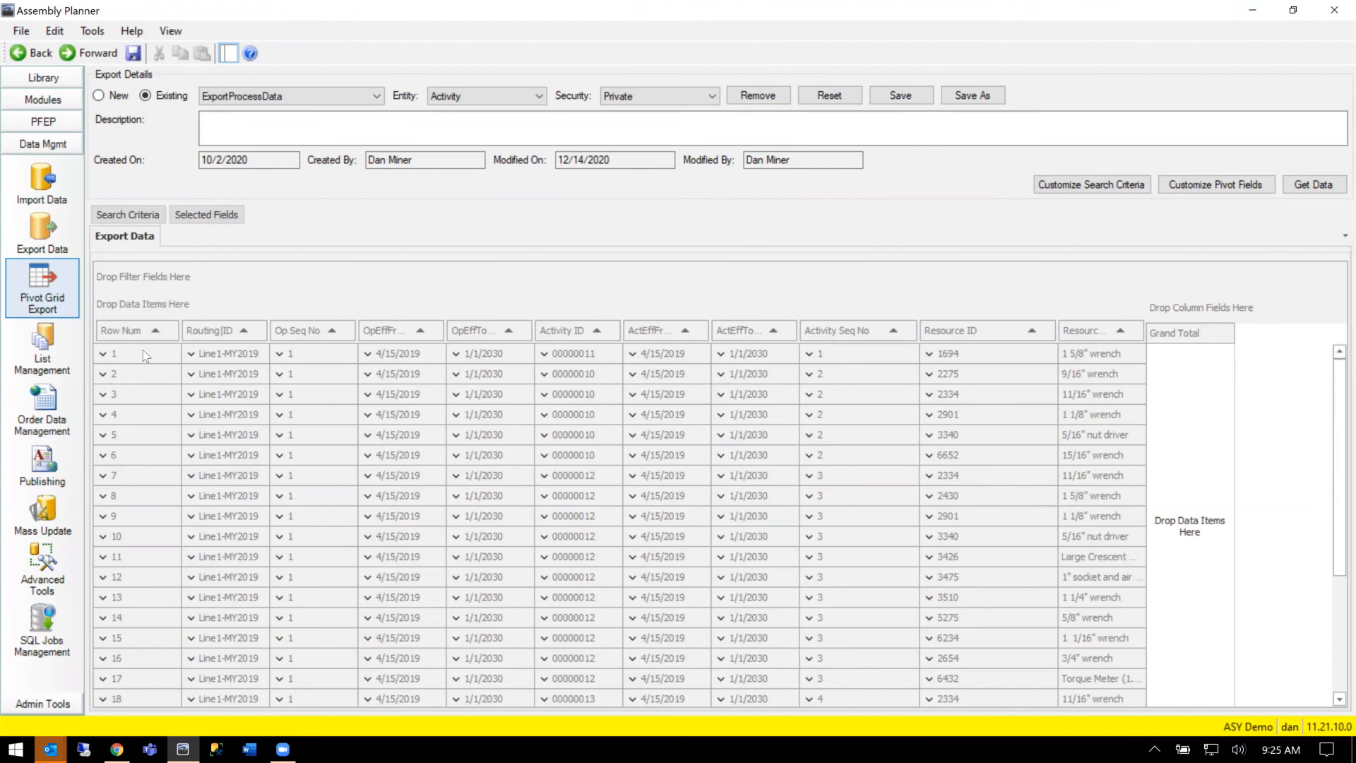
# Step: Export the pivot grid to Excel in WYSIWYG form, saved on the desktop as ProcessResourceExport
pyautogui.rightClick(528, 457)
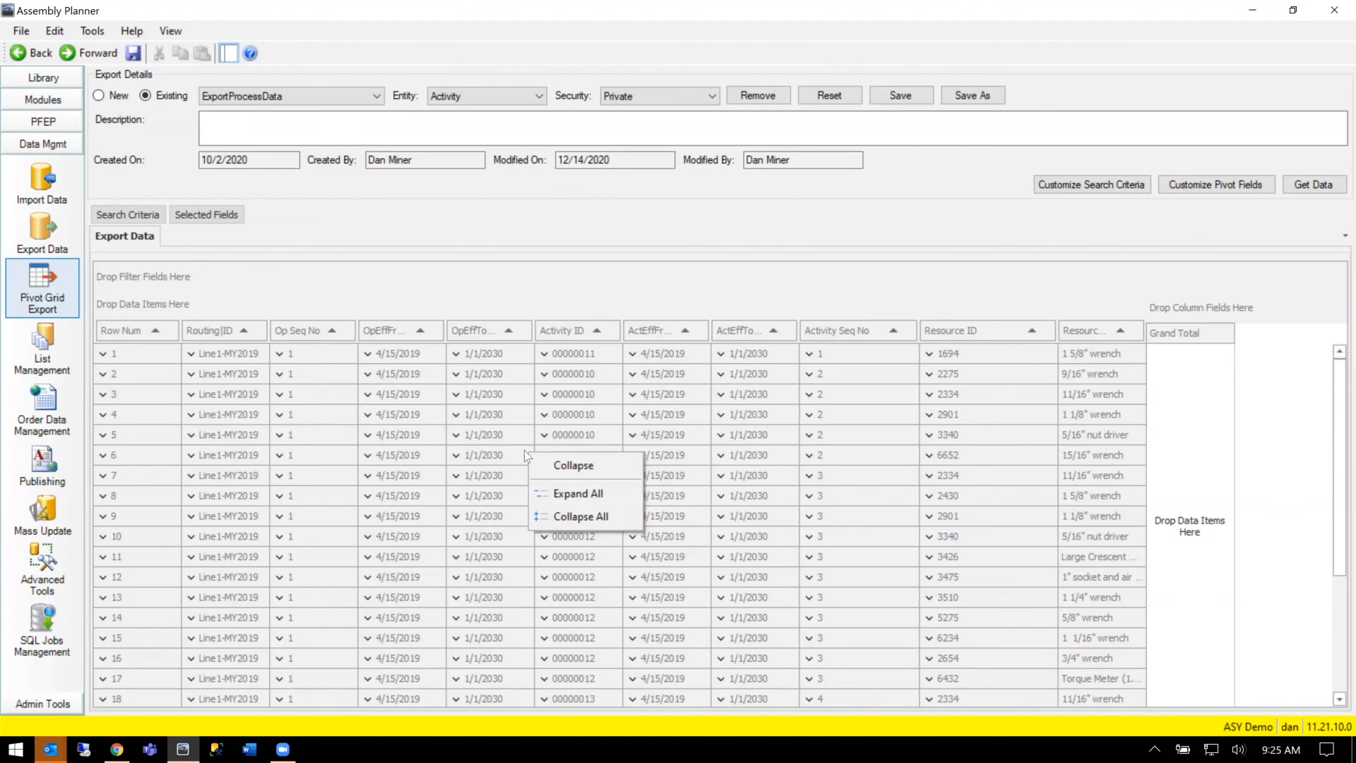
pyautogui.click(1170, 389)
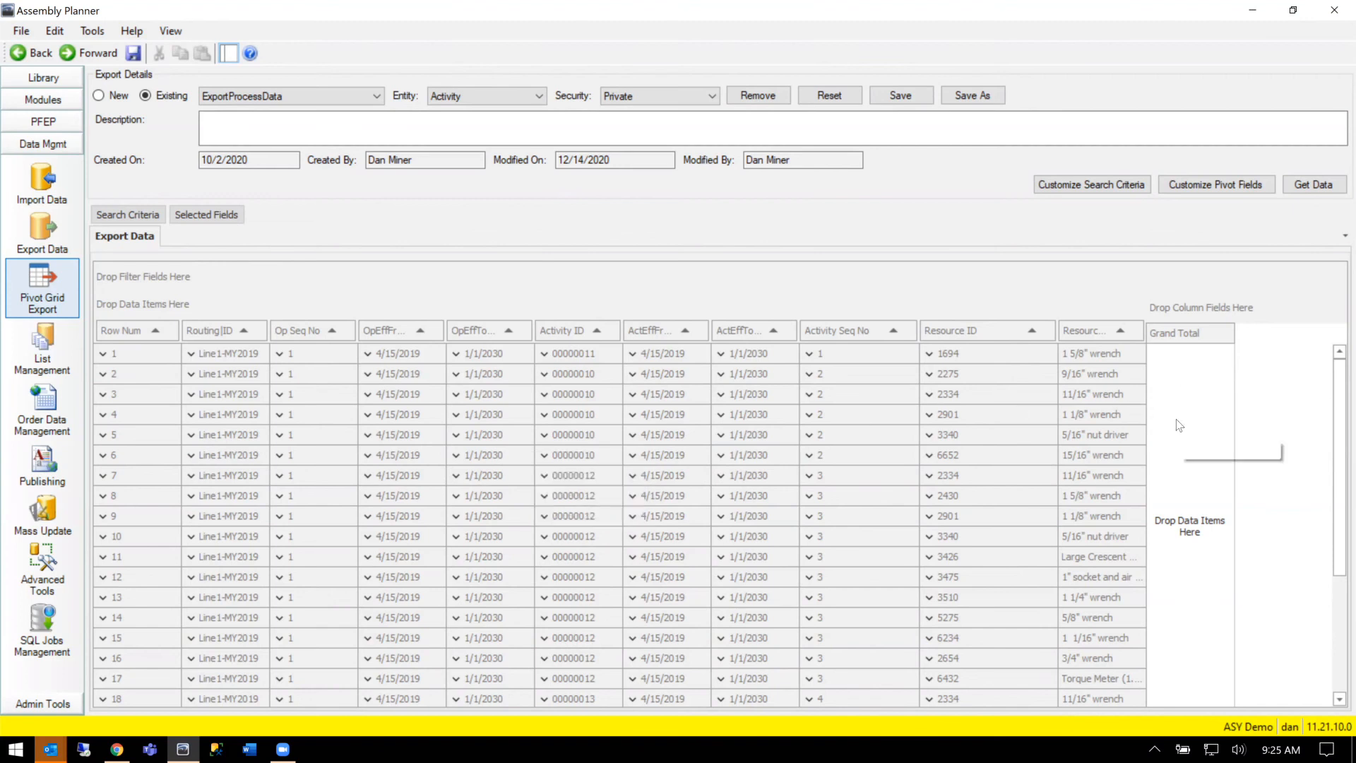
pyautogui.click(22, 31)
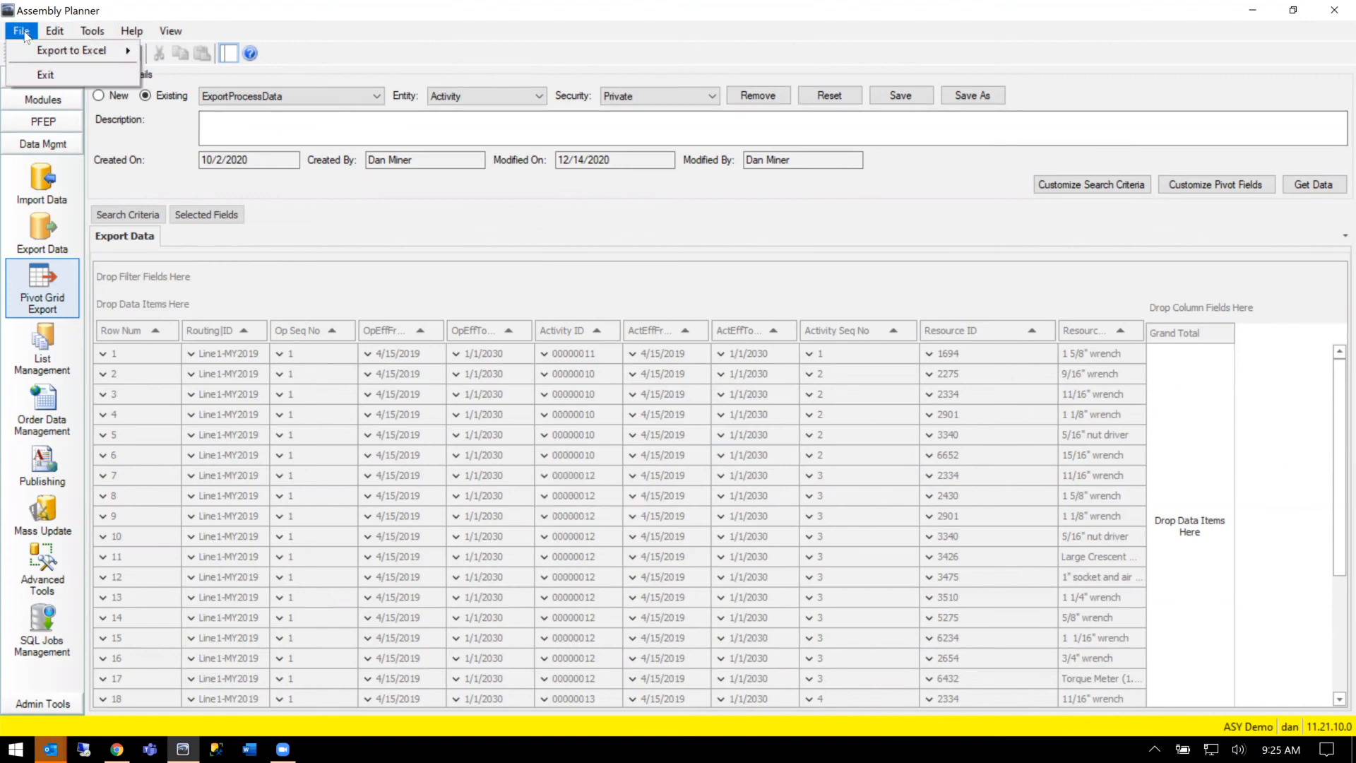
pyautogui.moveTo(38, 59)
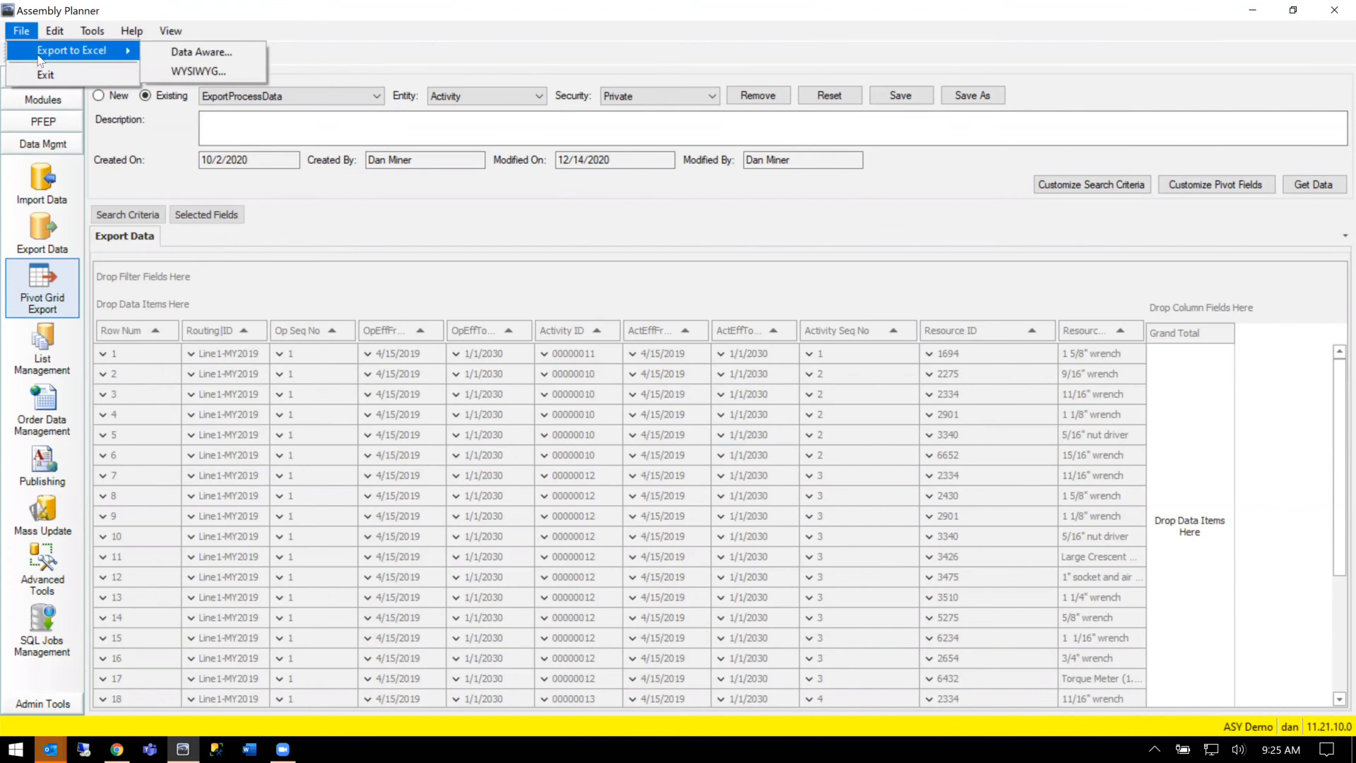
pyautogui.click(182, 74)
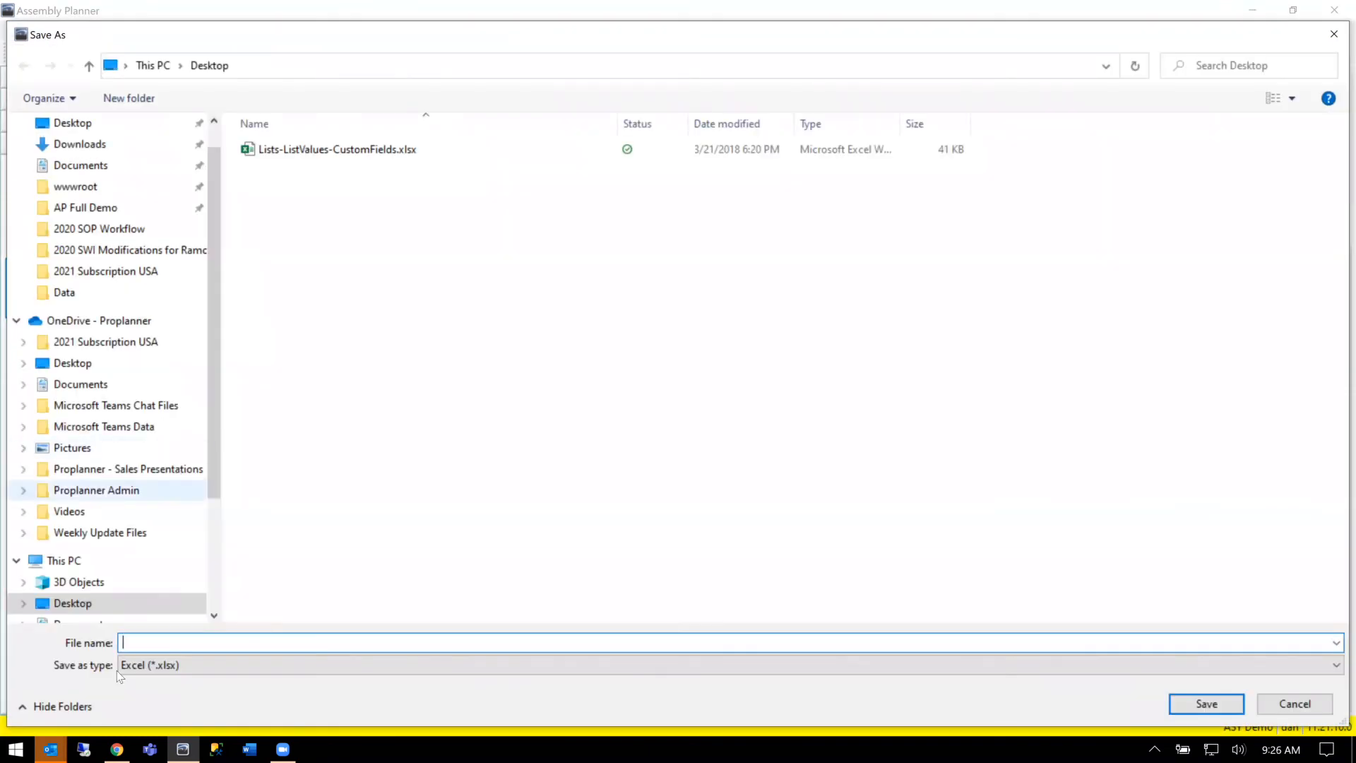
pyautogui.write('Pro')
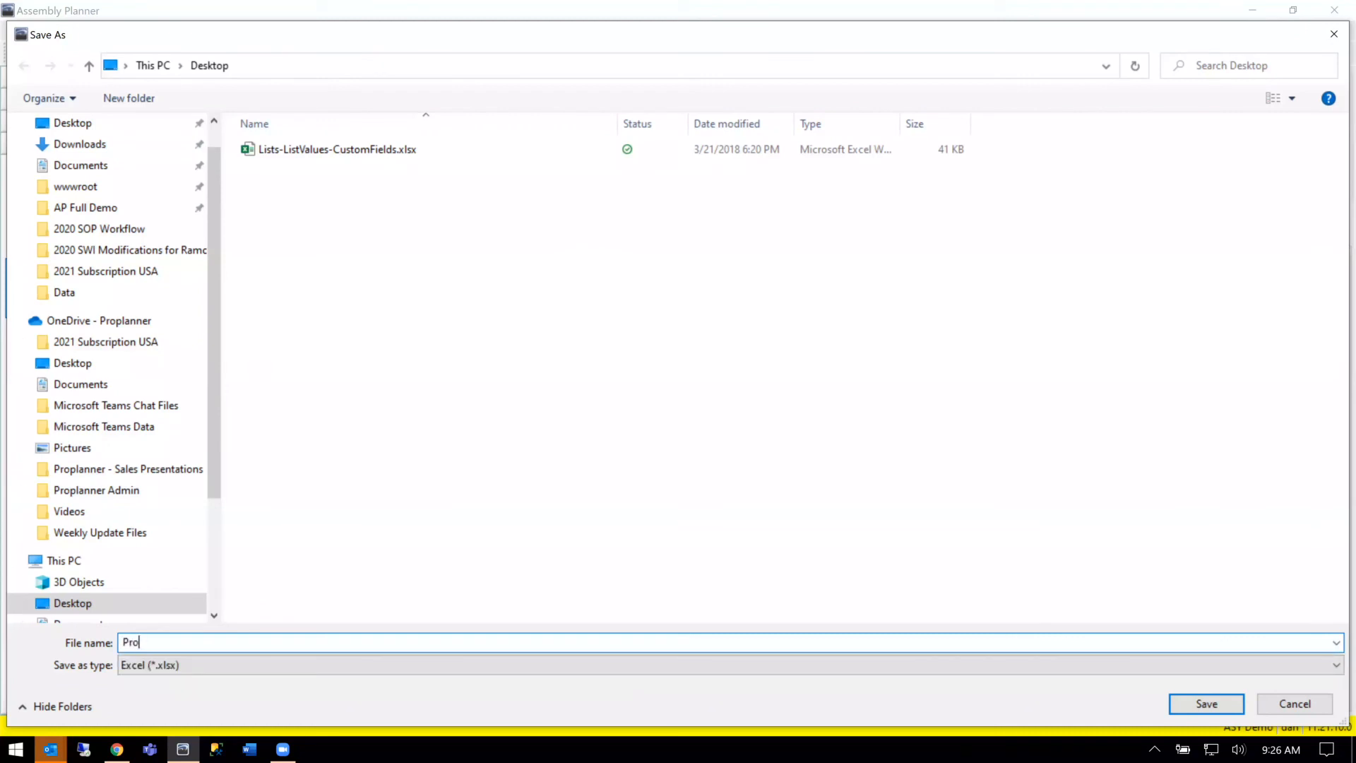
pyautogui.write('cessResourceExport')
pyautogui.press('Return')
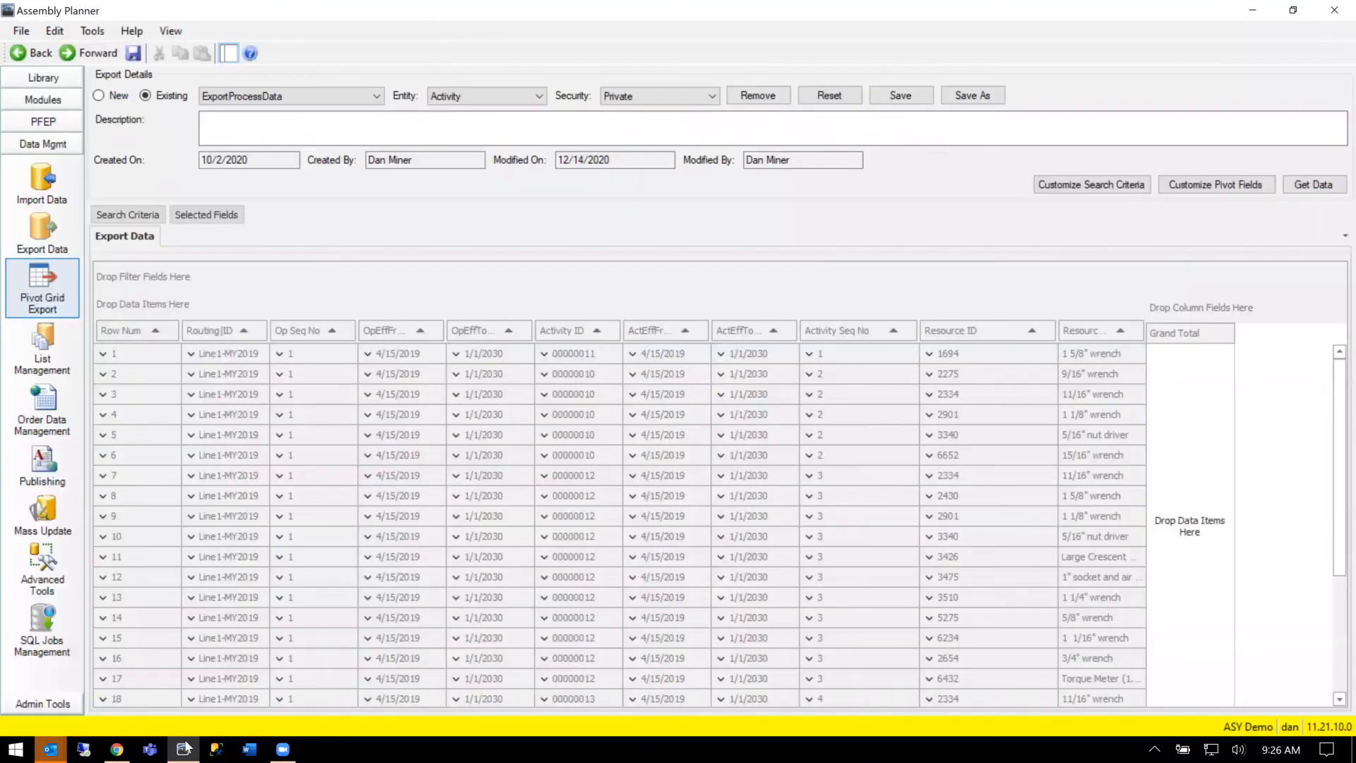
pyautogui.click(749, 440)
# Step: Open ProcessResourceExport.xlsx from File Explorer in Excel and examine its data rows and column headings
pyautogui.rightClick(16, 749)
pyautogui.click(71, 619)
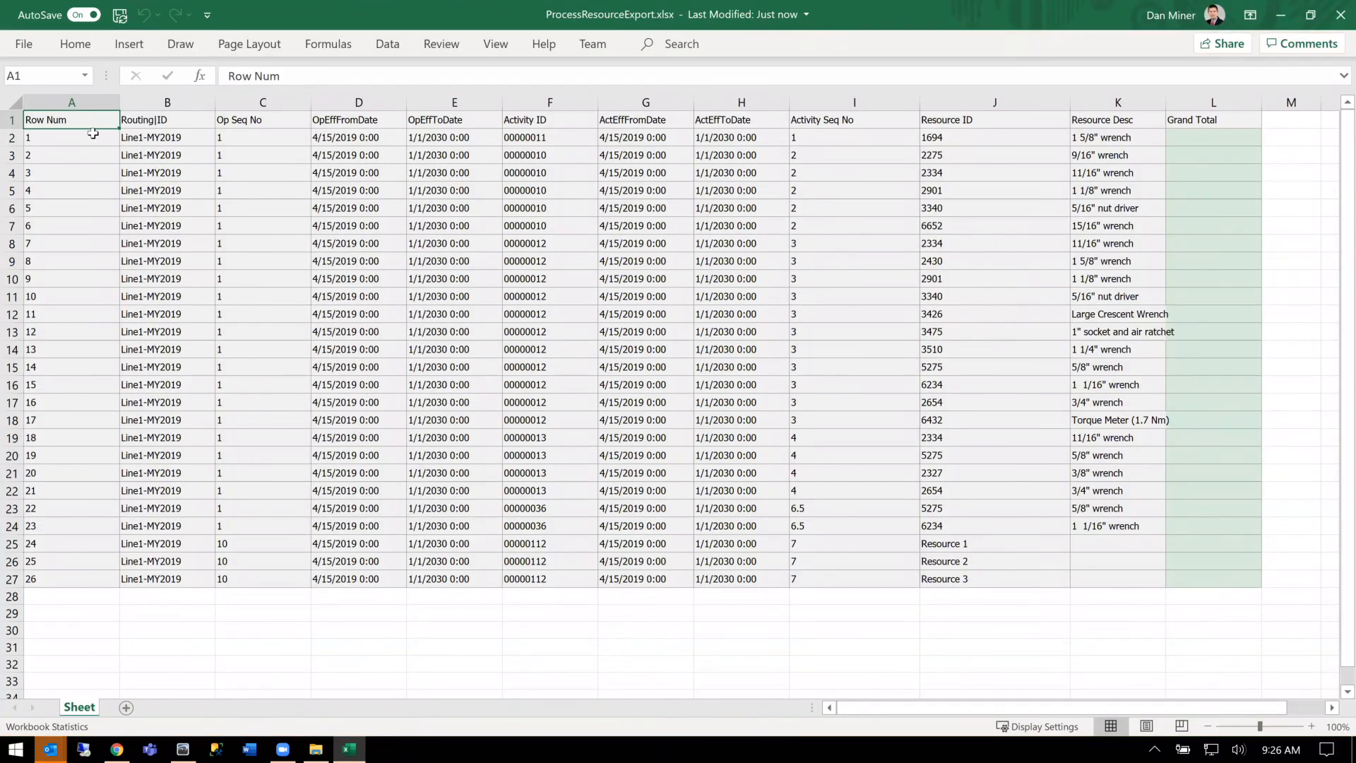
pyautogui.moveTo(93, 135); pyautogui.dragTo(612, 658)
pyautogui.moveTo(989, 709); pyautogui.dragTo(821, 697)
pyautogui.click(183, 227)
pyautogui.moveTo(53, 118); pyautogui.dragTo(1243, 121)
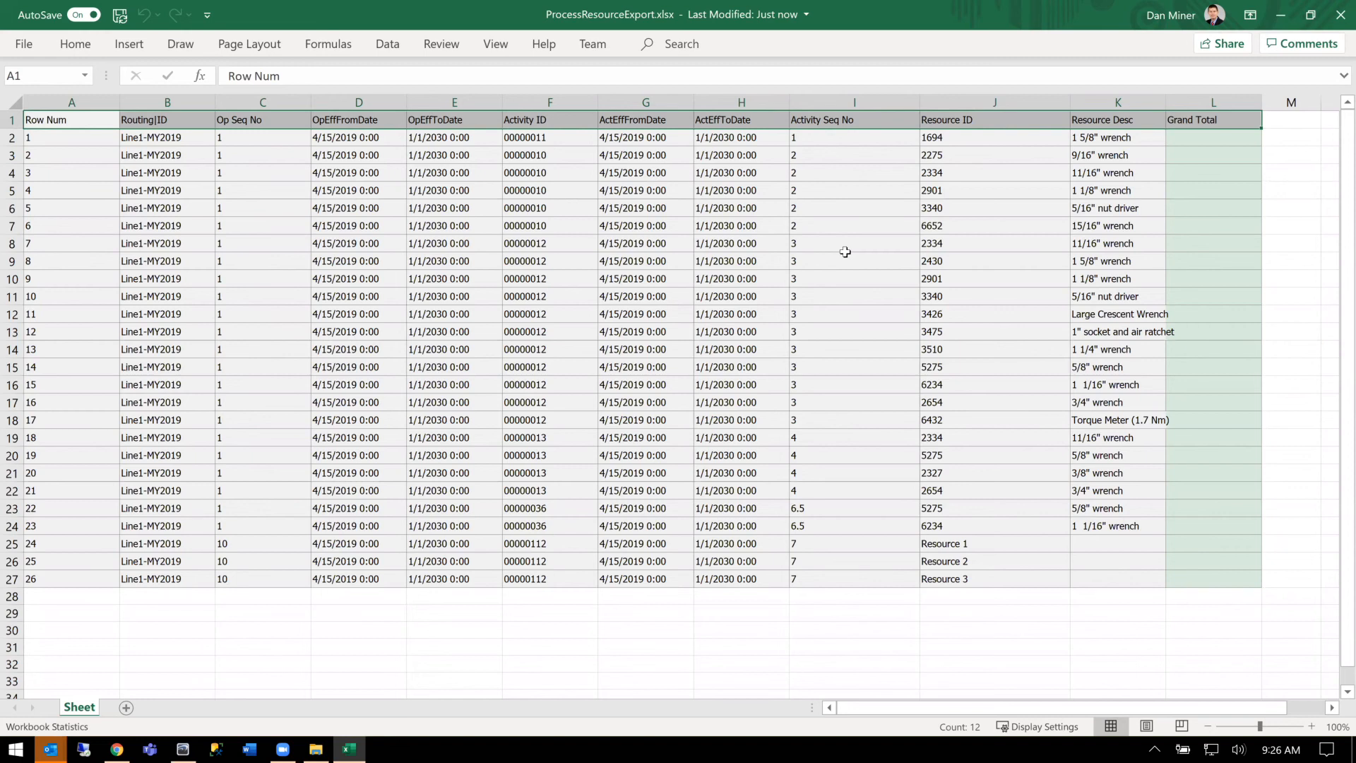
pyautogui.click(126, 745)
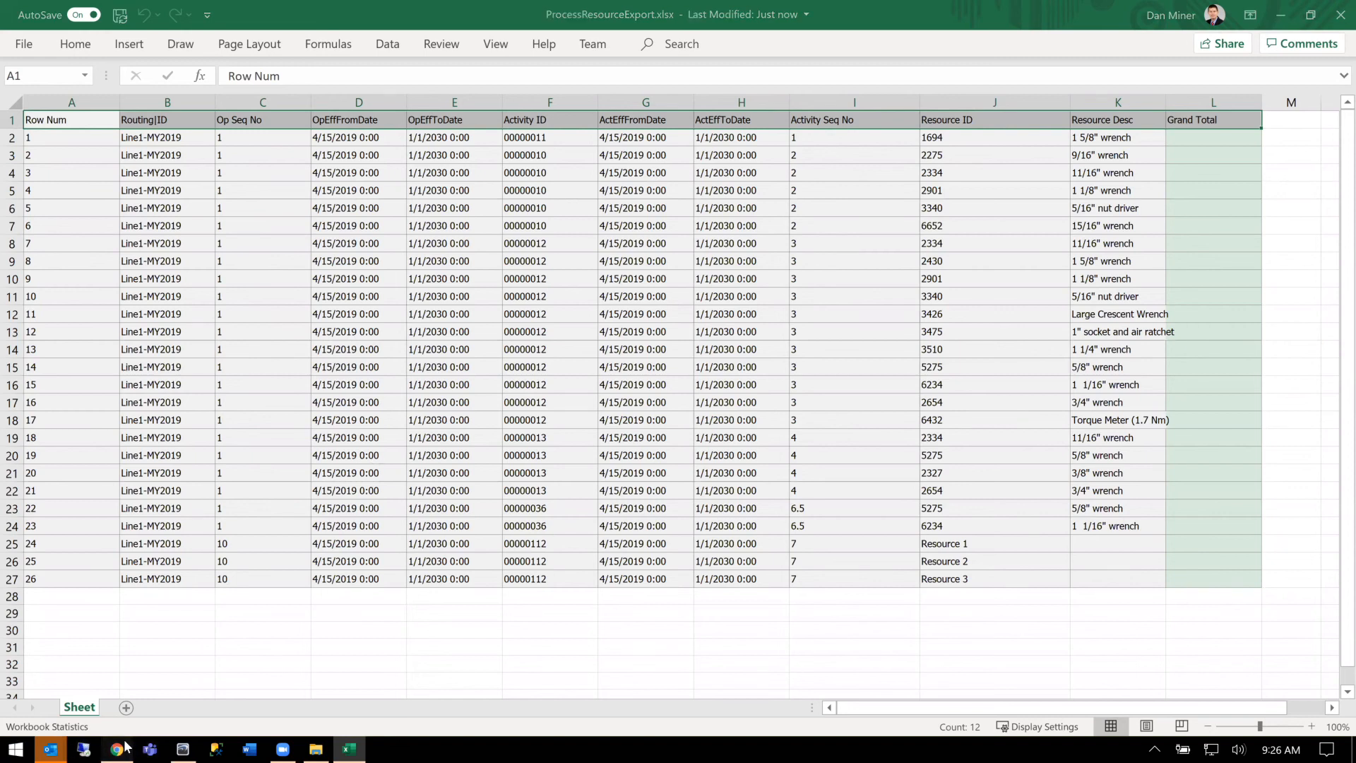
pyautogui.click(240, 16)
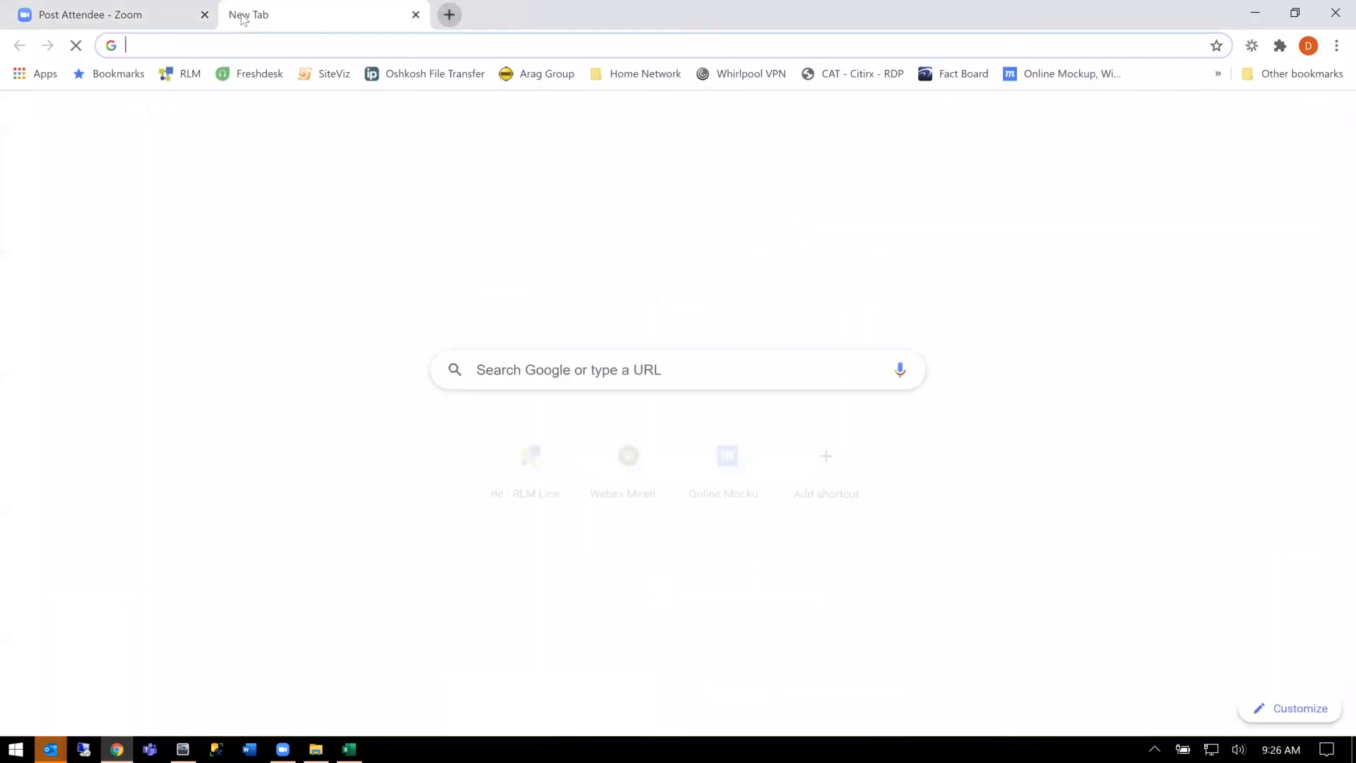
pyautogui.write('pro')
pyautogui.press('Return')
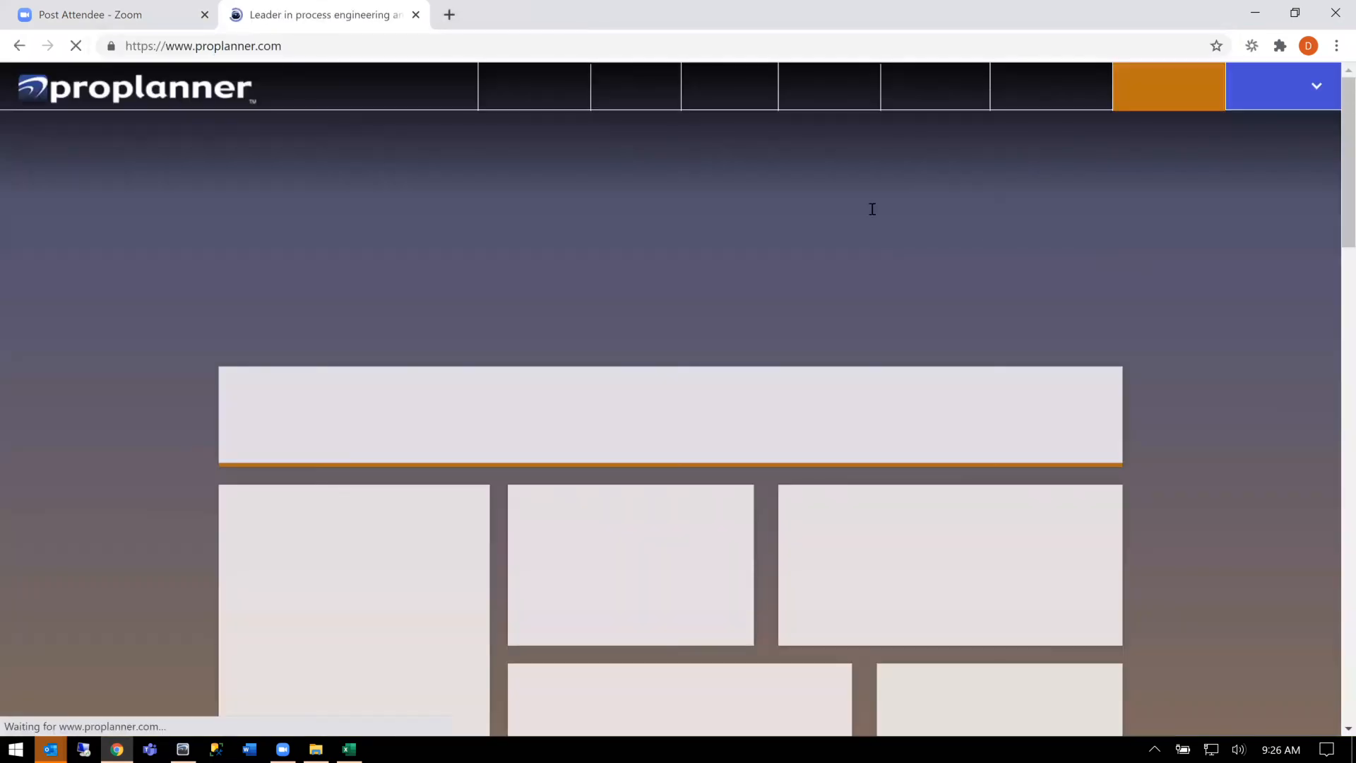
pyautogui.click(939, 97)
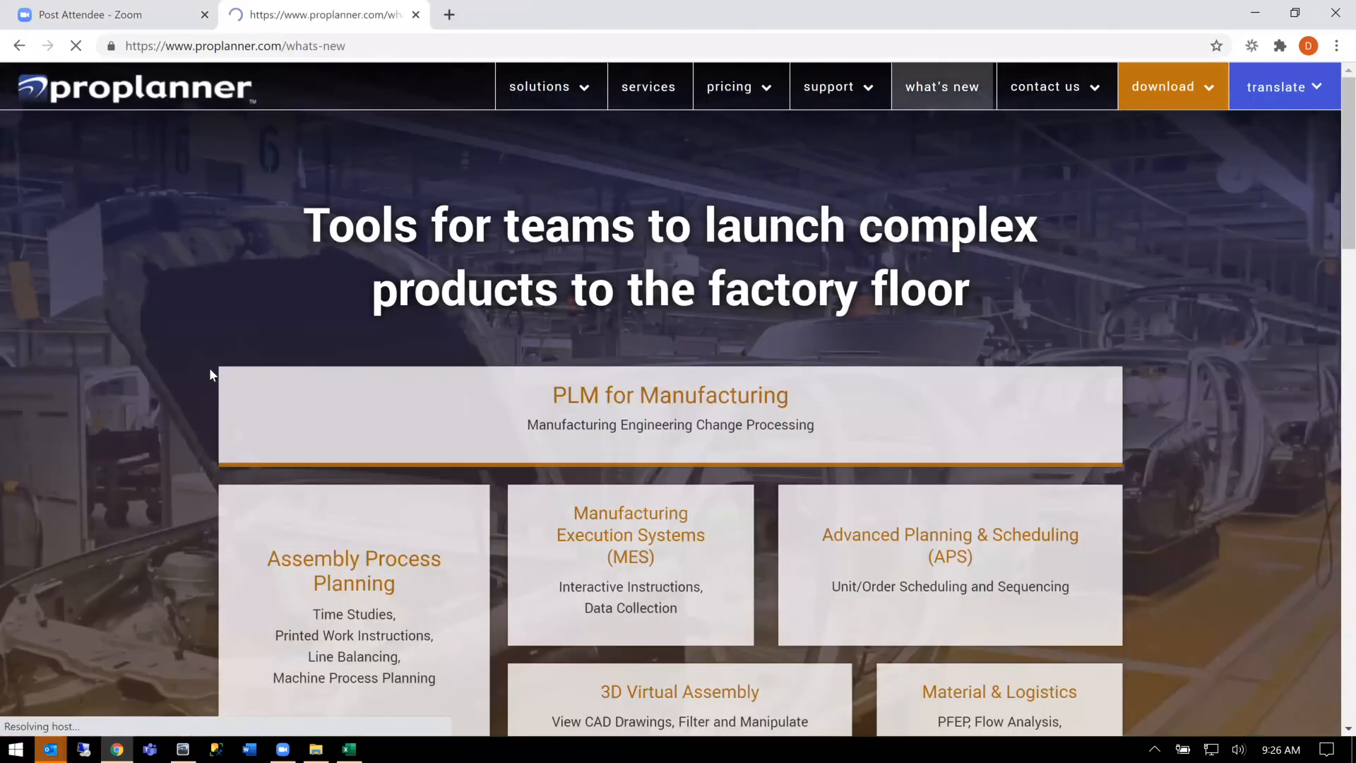
# Step: Find the blog post "Pivot Grid Export- Structured Data Example" on the second page of posts and read its introduction
pyautogui.scroll(-5, 146, 369)
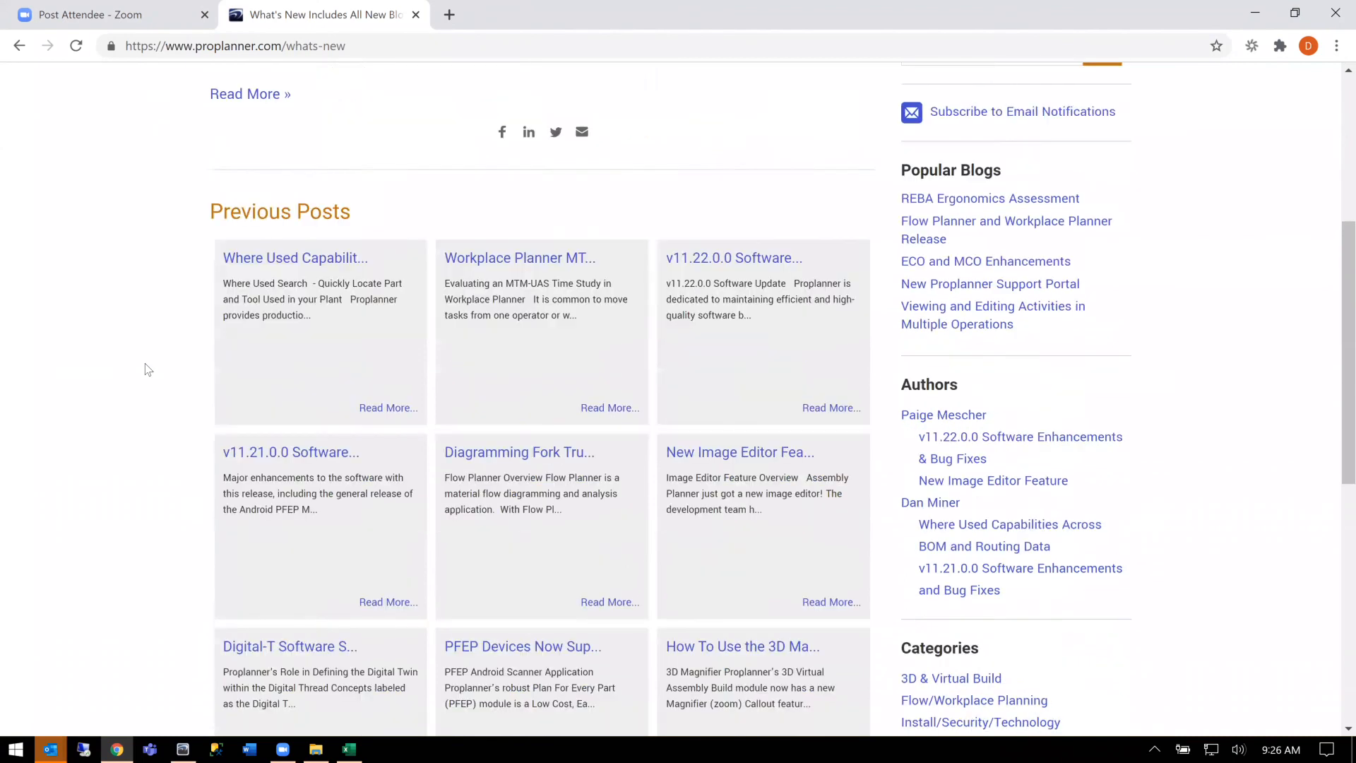
pyautogui.scroll(-2, 145, 369)
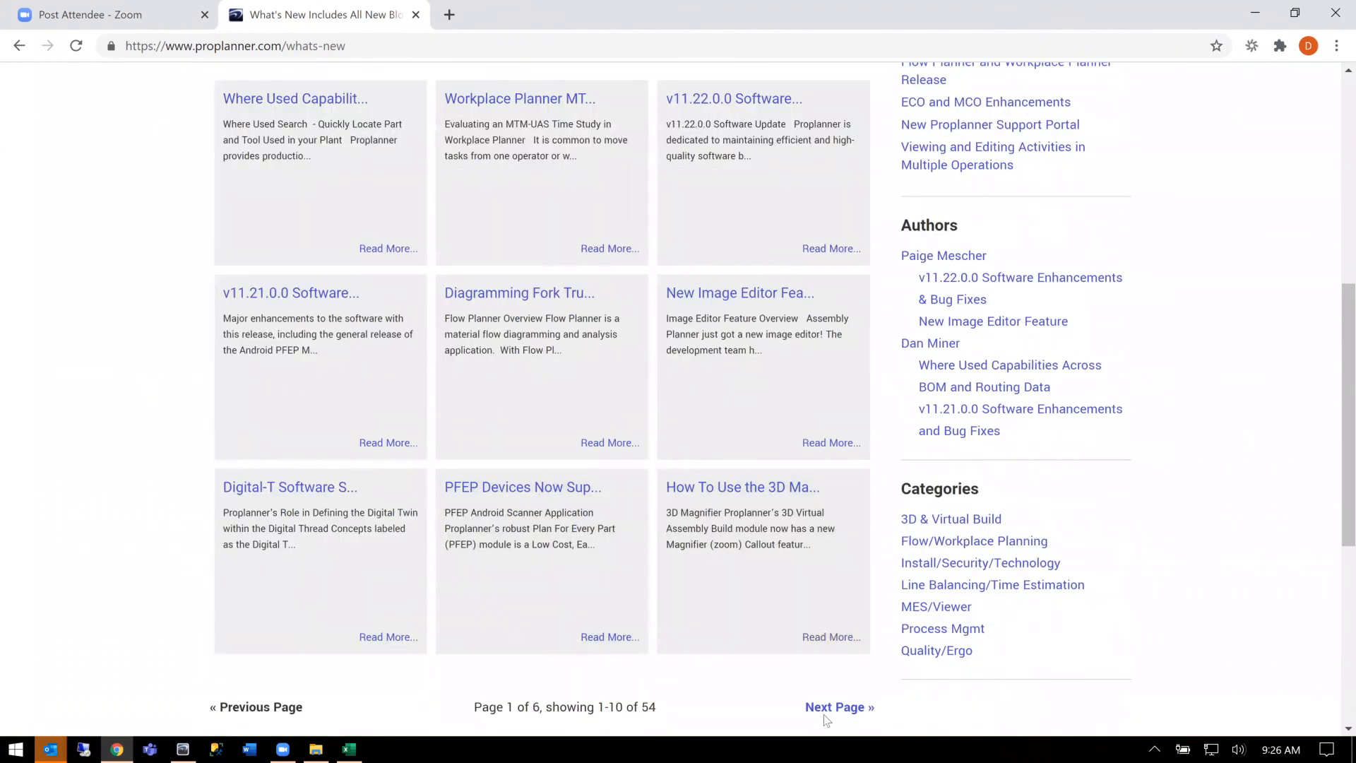
pyautogui.click(823, 709)
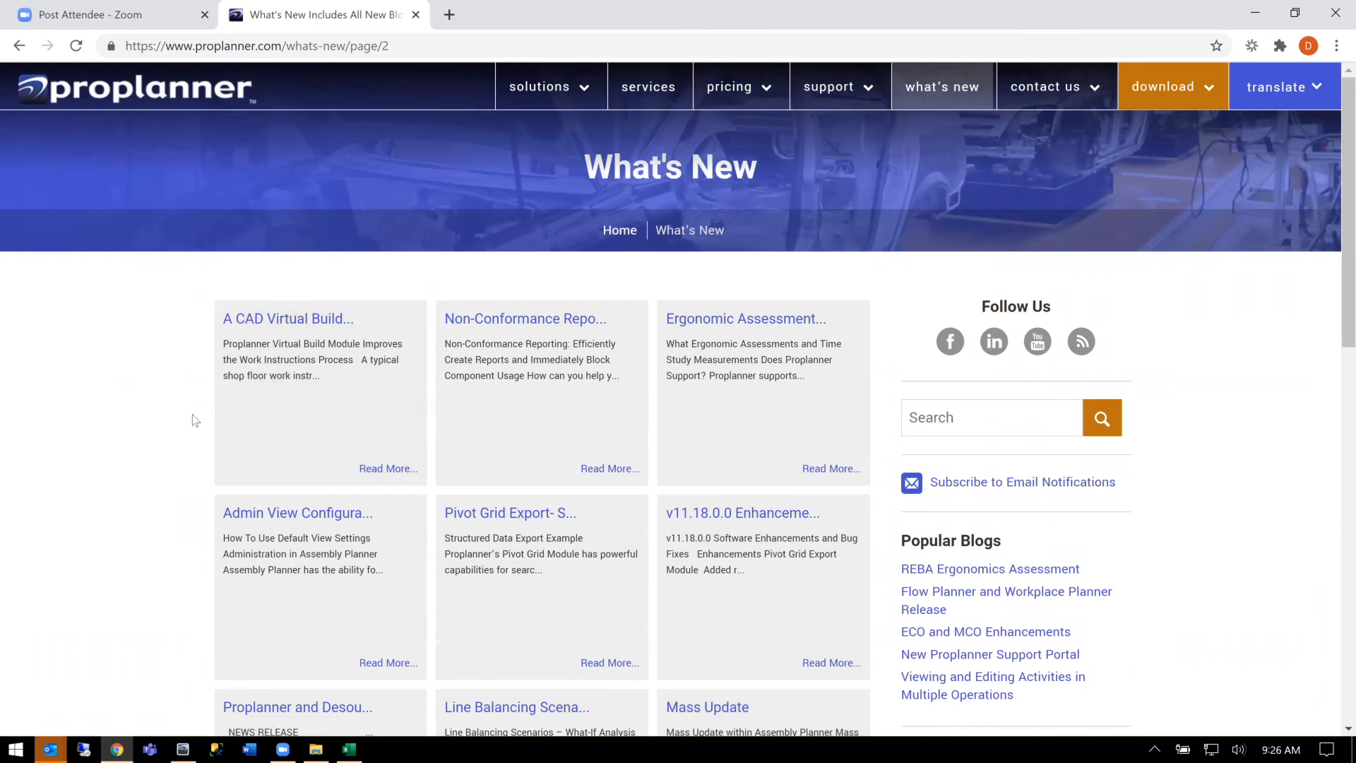
pyautogui.scroll(-1, 544, 438)
pyautogui.click(545, 427)
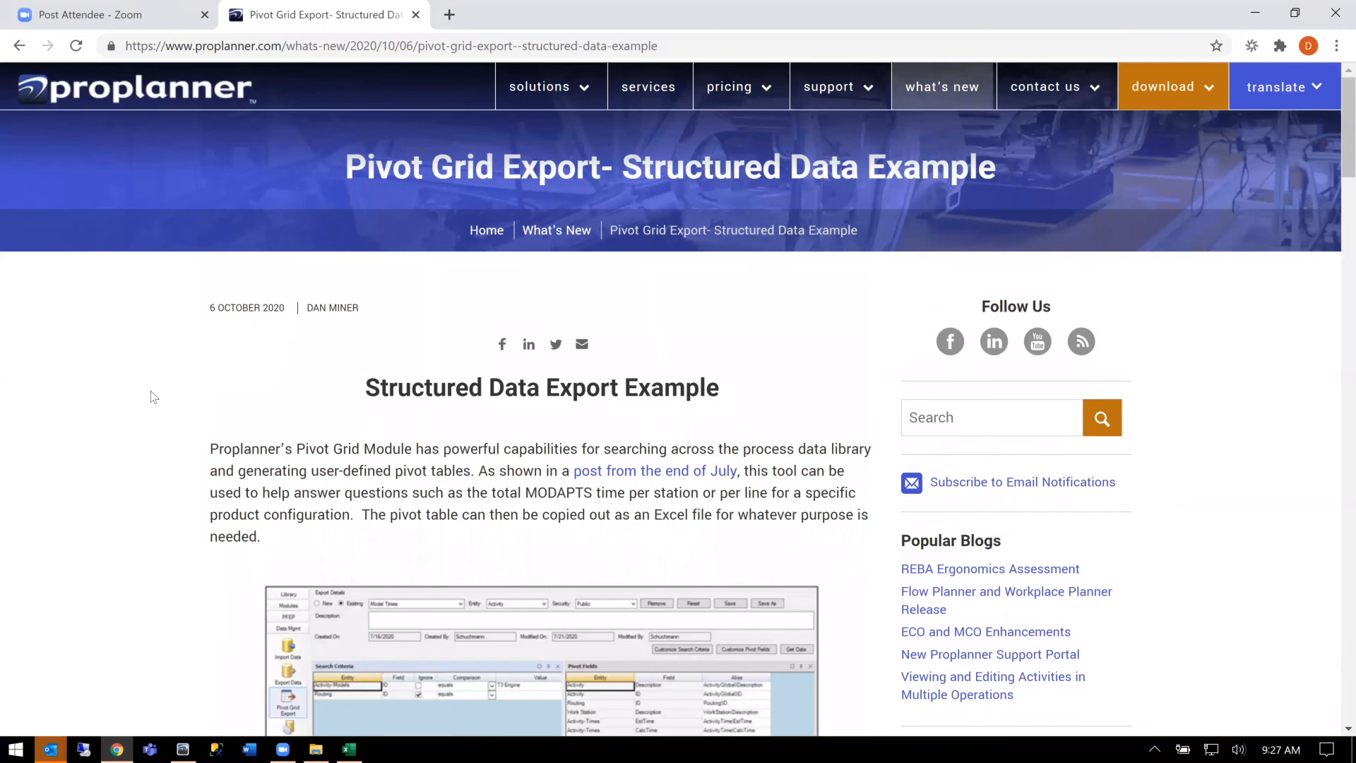
pyautogui.scroll(-3, 153, 394)
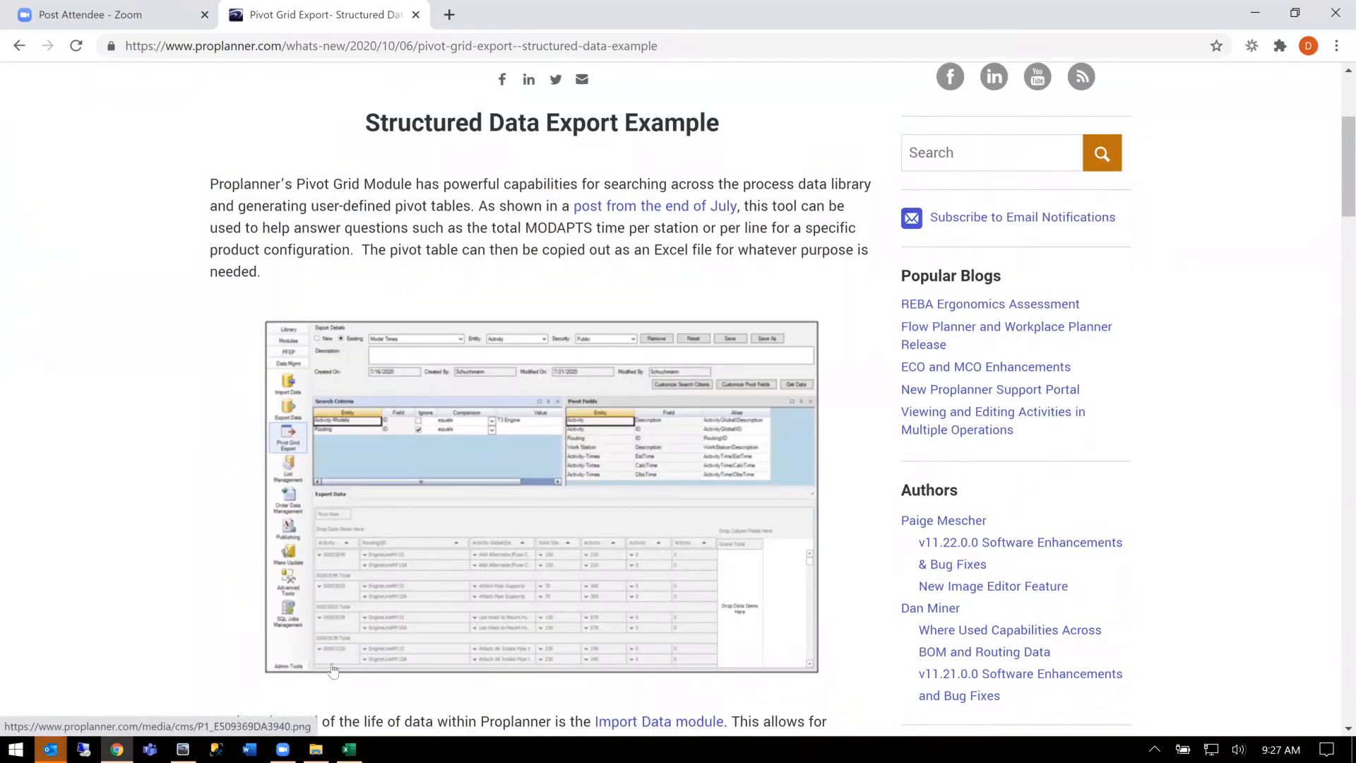
# Step: Switch back to Assembly Planner, go to the Routing library and save the changes to the export "ExportProcessData"
pyautogui.moveTo(190, 746)
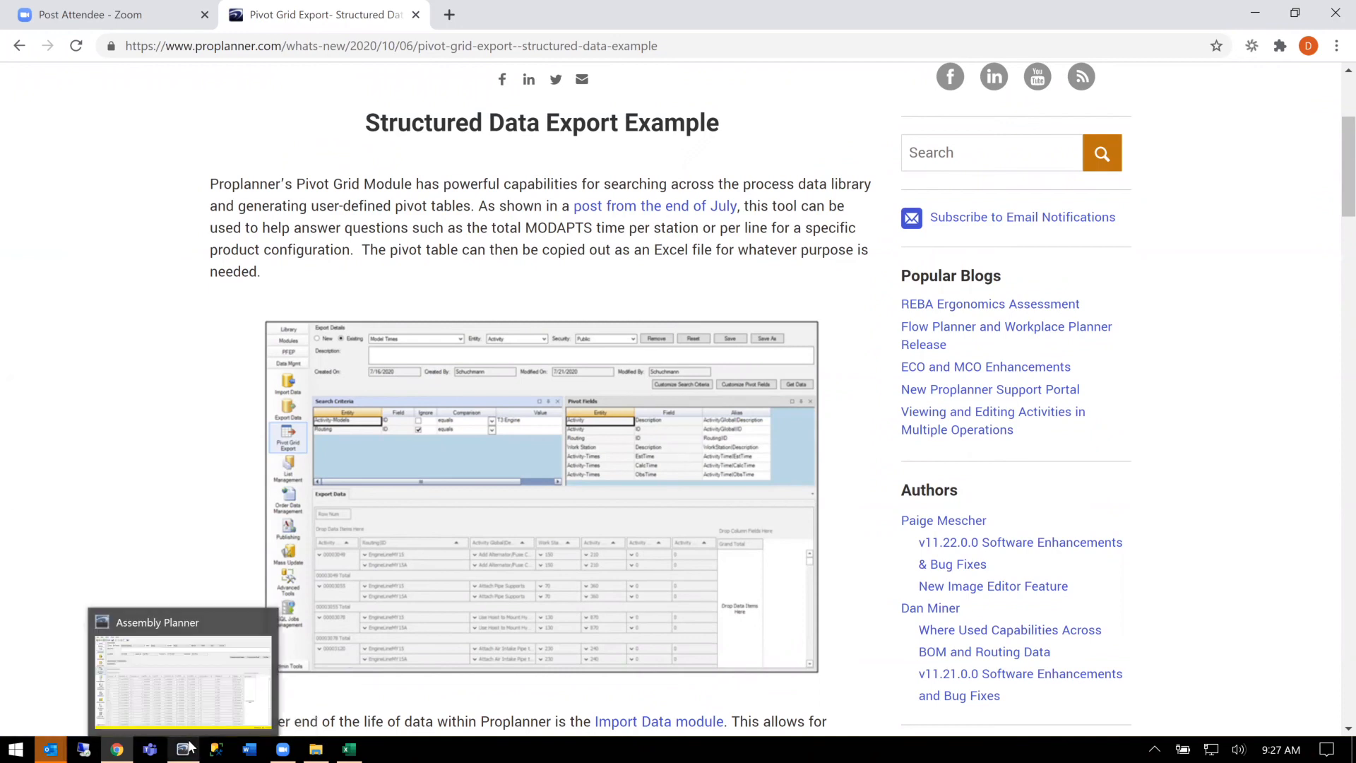
pyautogui.click(212, 651)
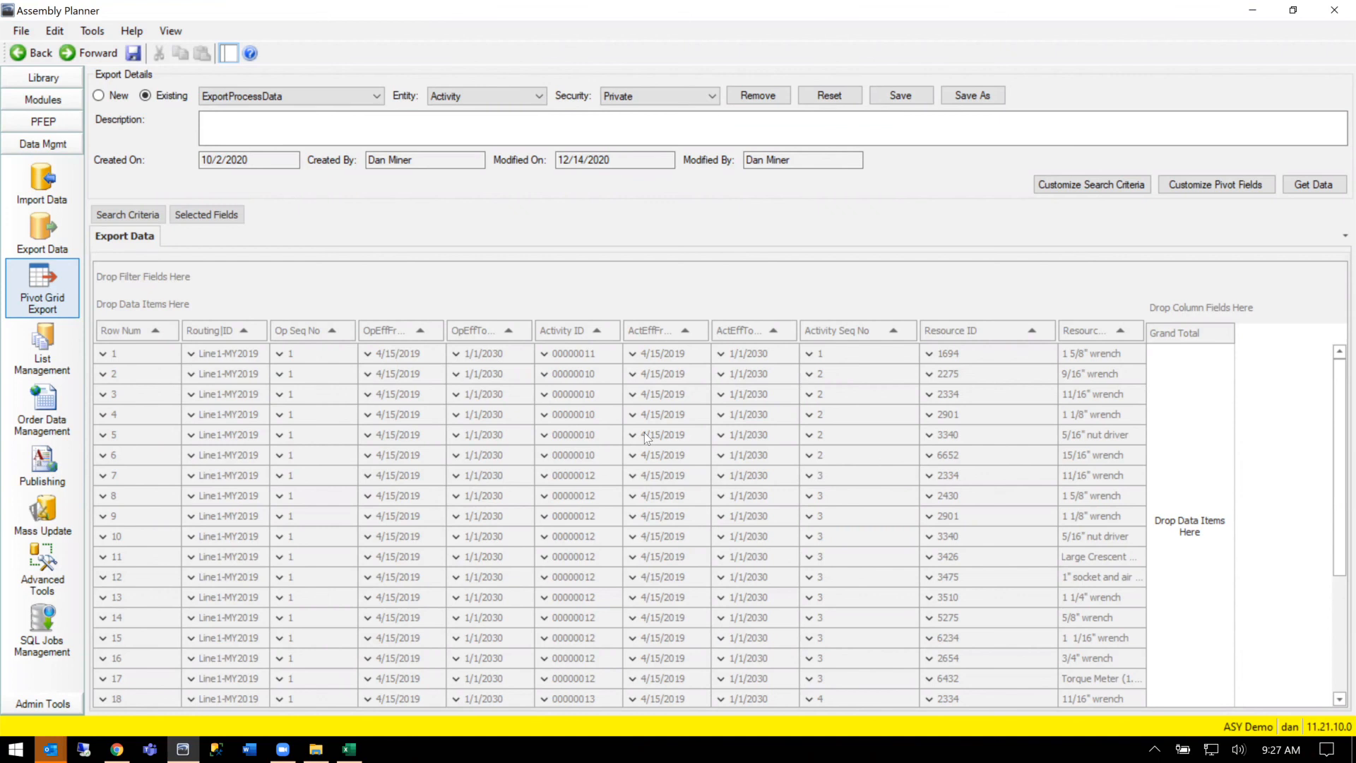
pyautogui.click(58, 77)
pyautogui.click(44, 162)
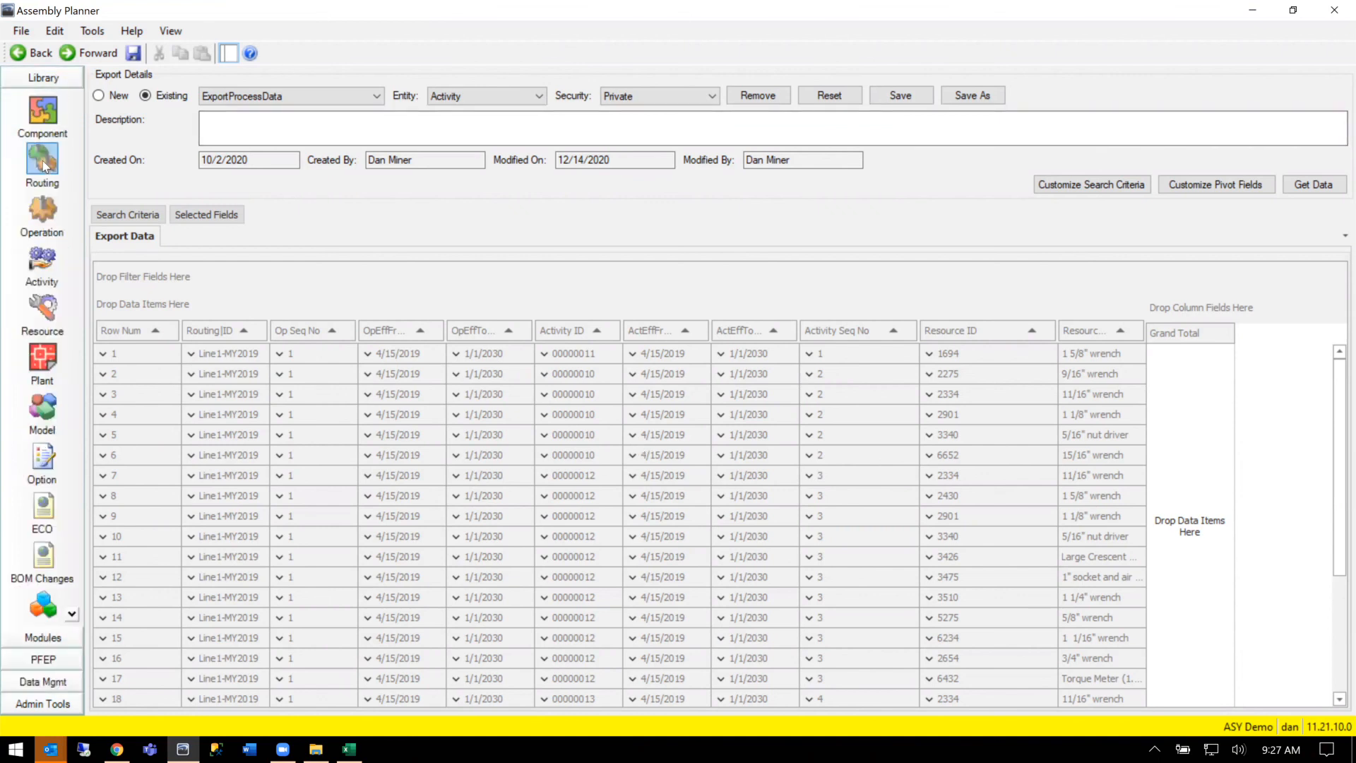
pyautogui.click(686, 435)
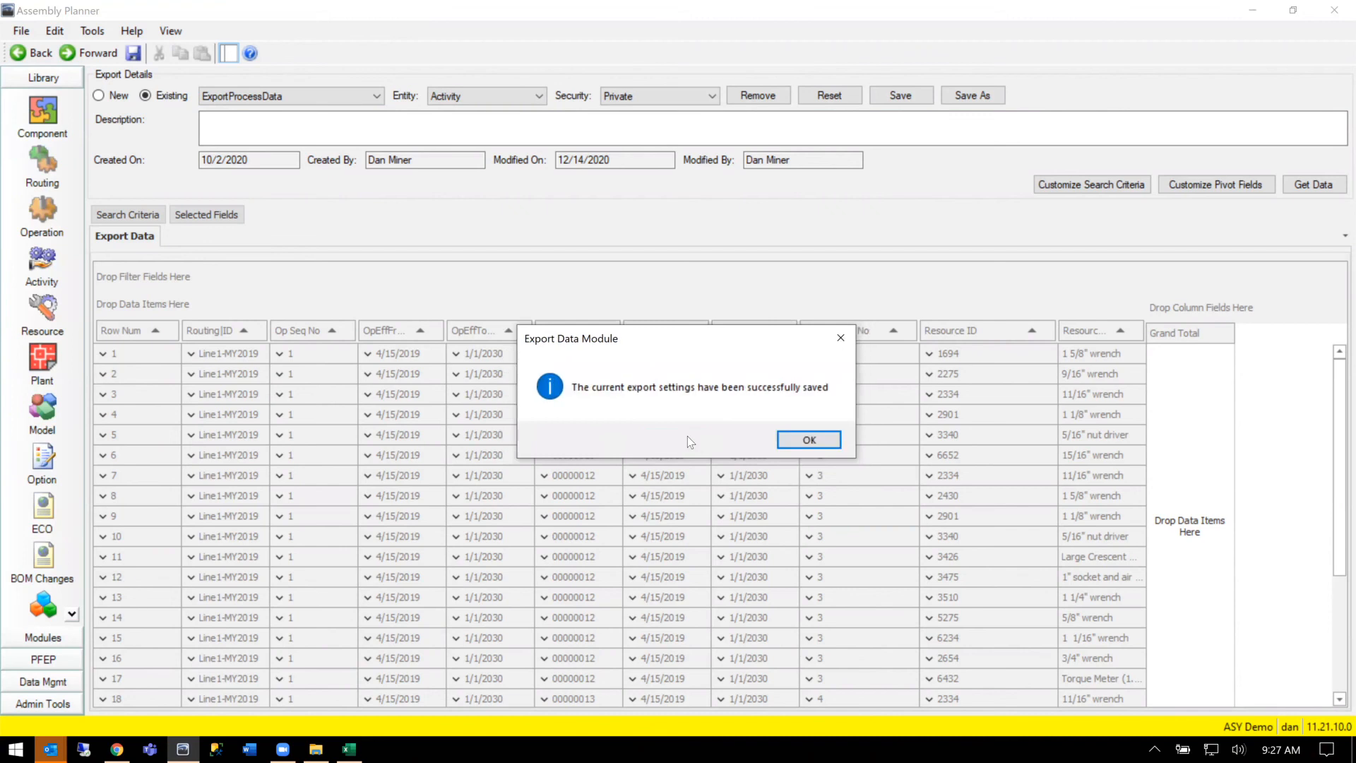
pyautogui.click(791, 441)
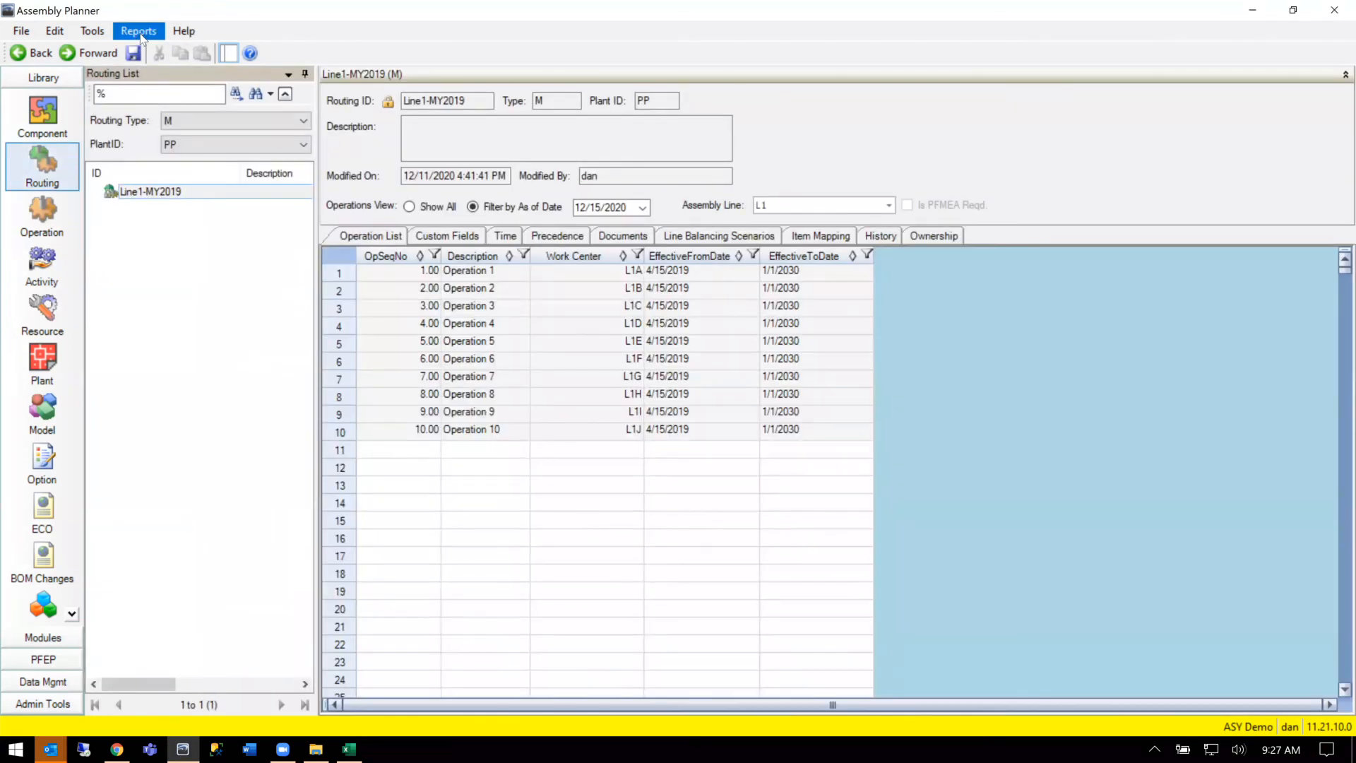
# Step: Generate the routing's Station Tools deployment report for all stations, view the tool list for station L1A and close the preview
pyautogui.click(140, 32)
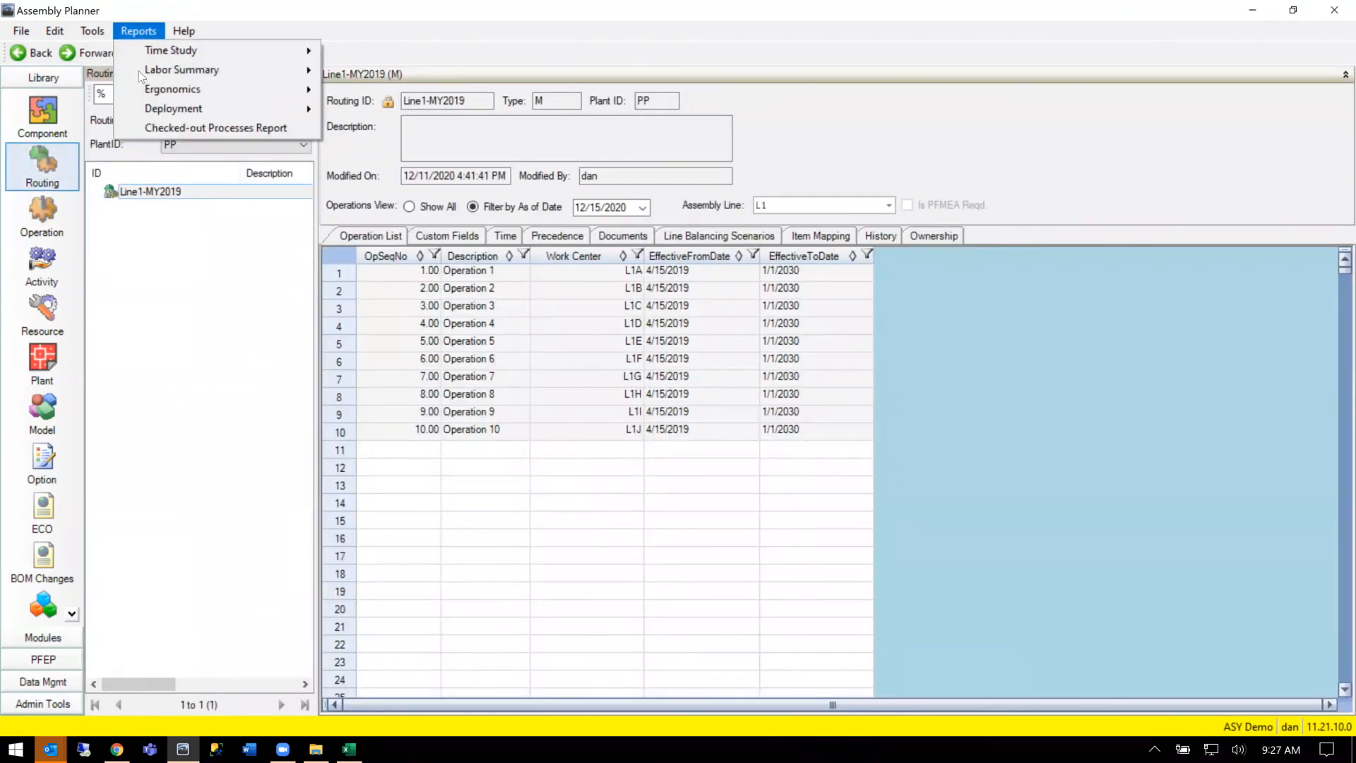
pyautogui.moveTo(149, 112)
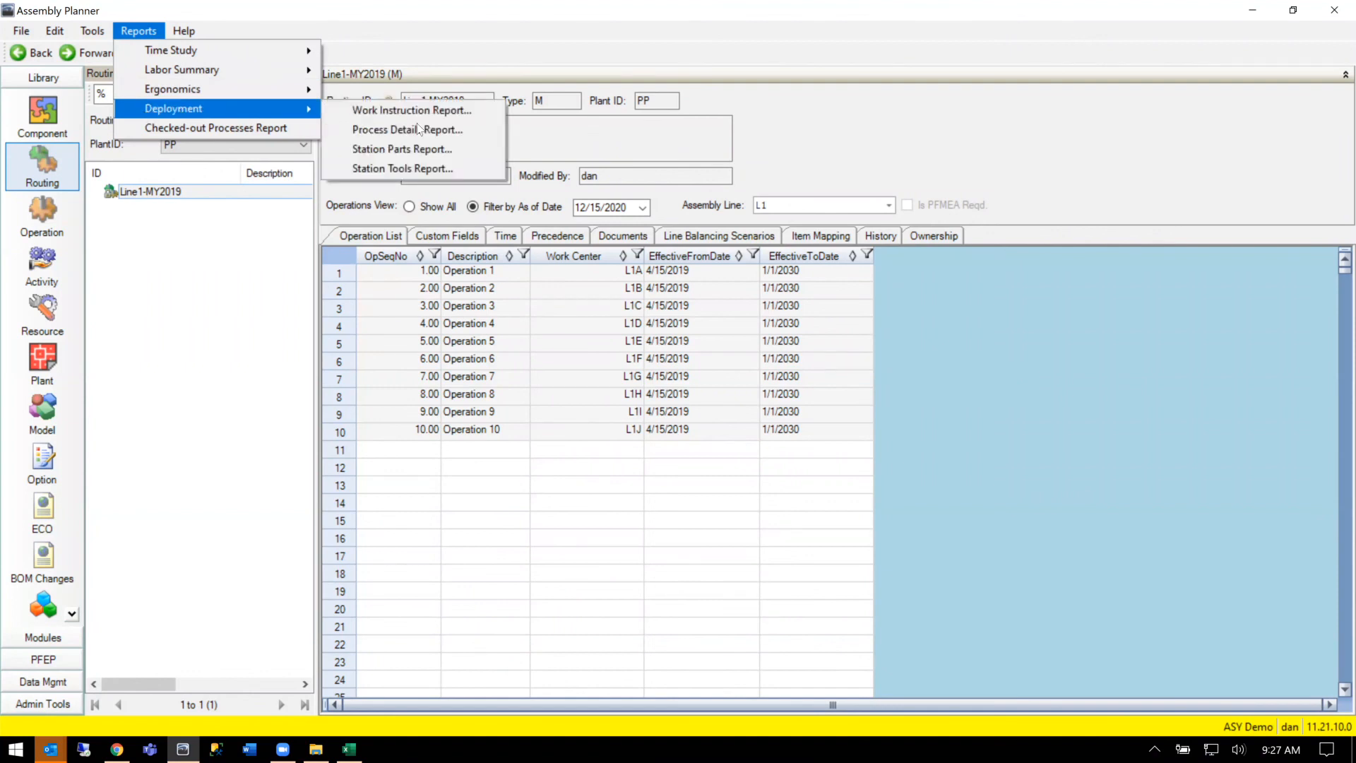
pyautogui.click(424, 172)
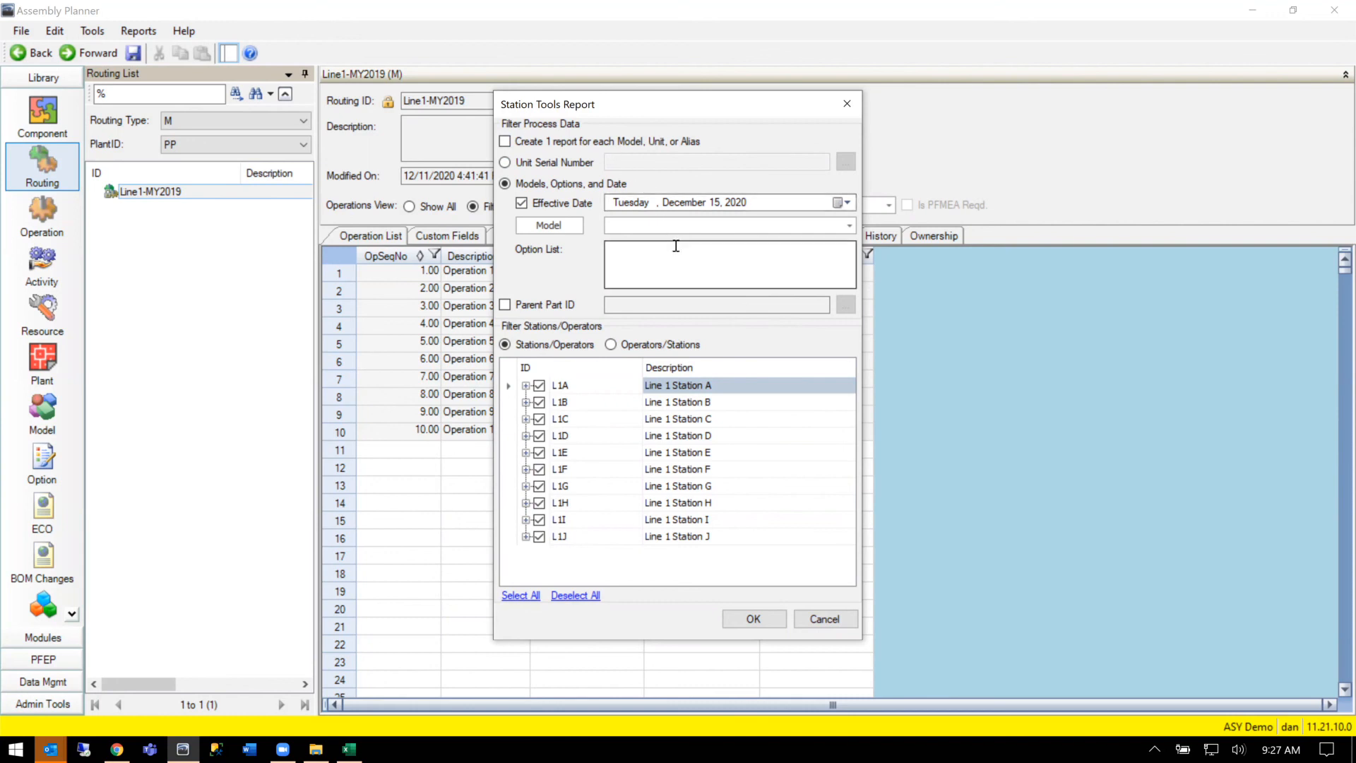
pyautogui.click(762, 620)
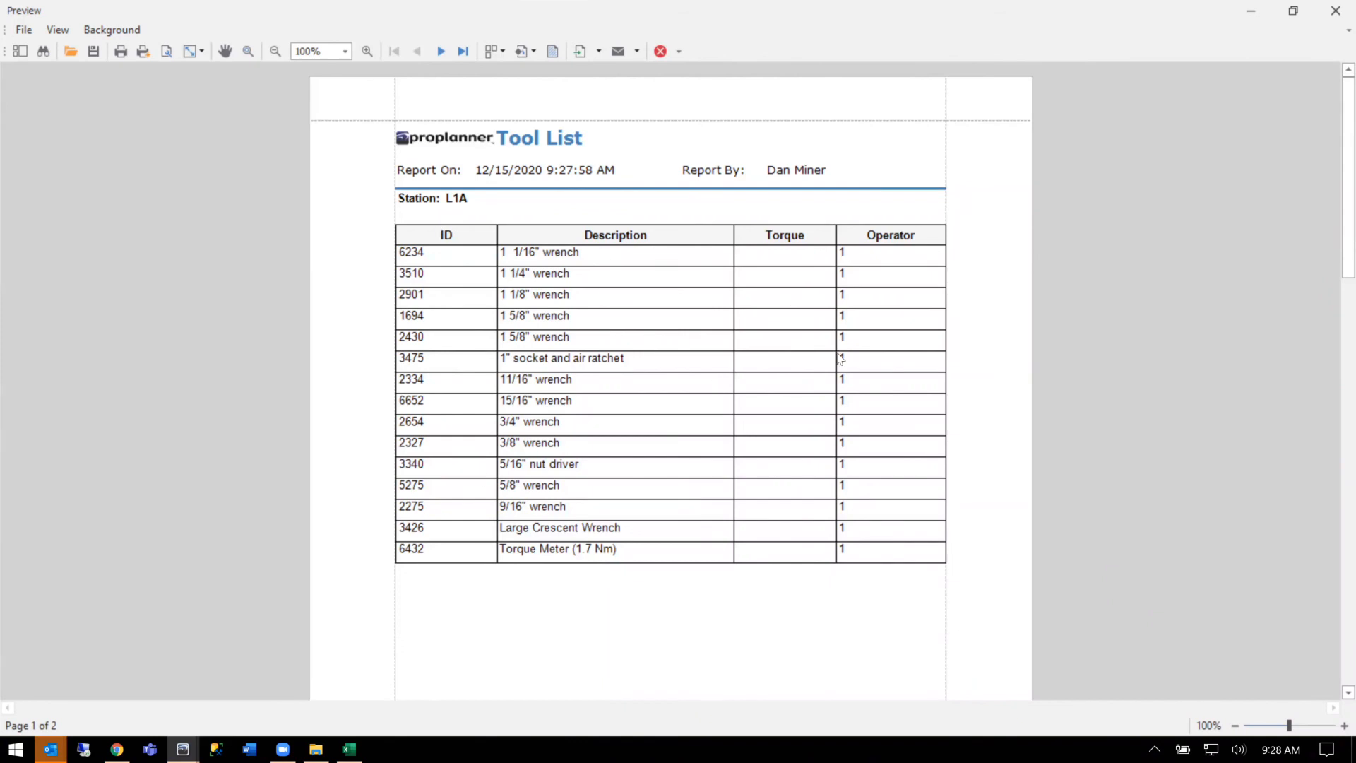
pyautogui.click(1335, 11)
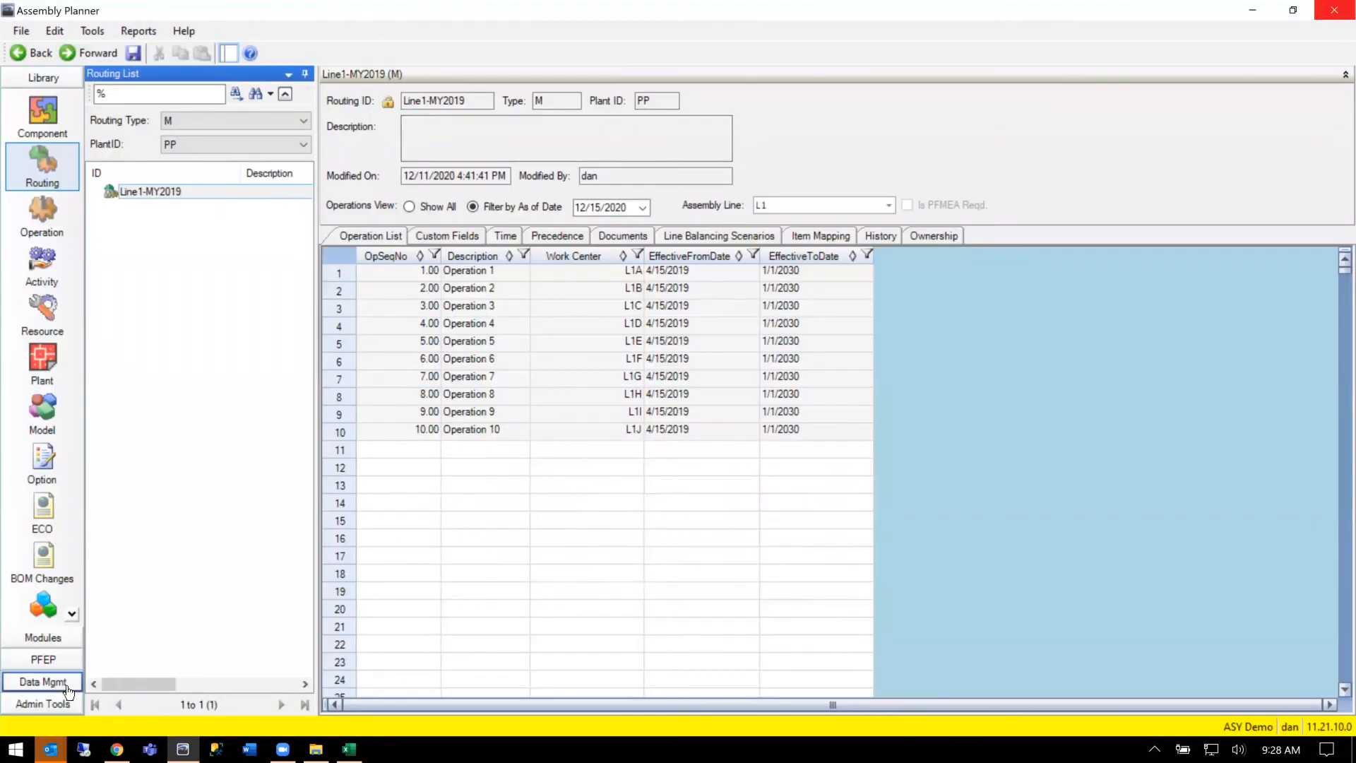
# Step: Go to Pivot Grid Export and add the Work Station ID property to the pivot fields of "ExportProcessData"
pyautogui.click(66, 684)
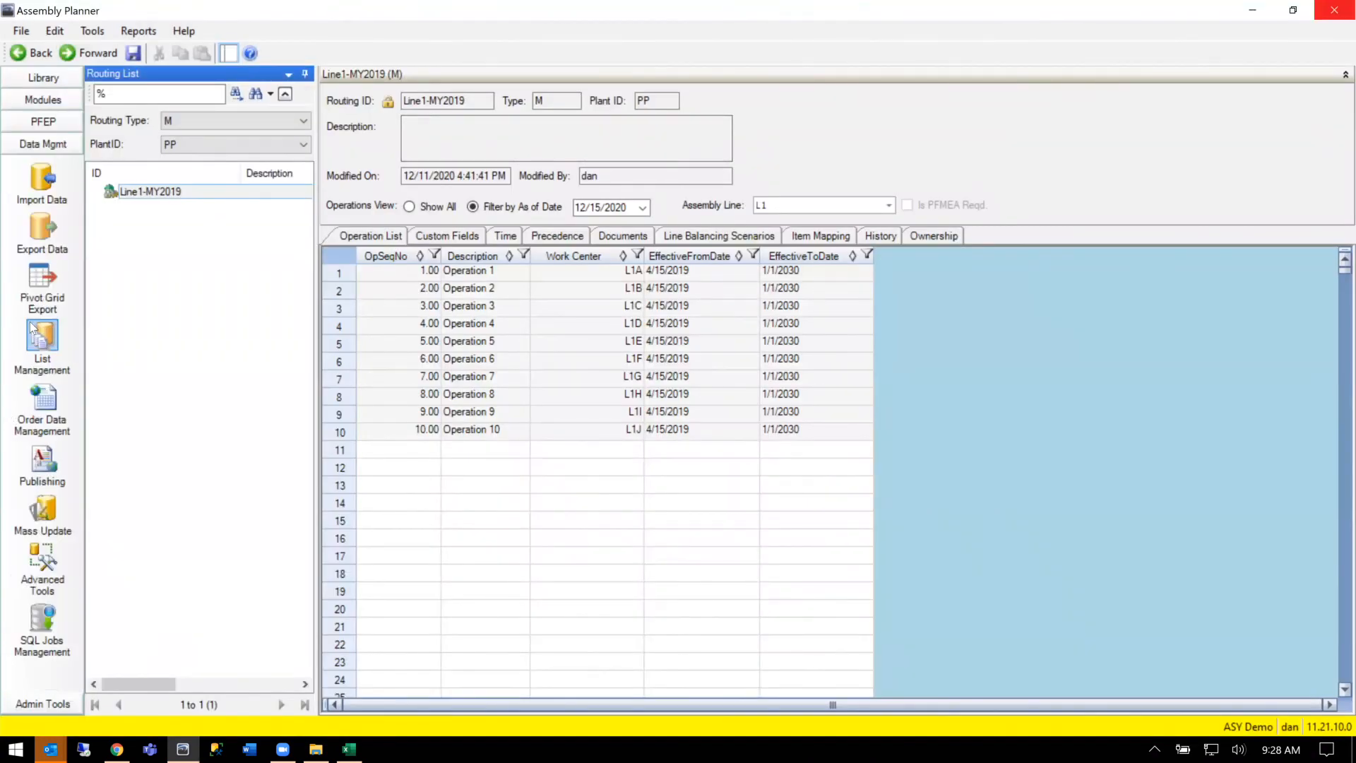
pyautogui.click(37, 282)
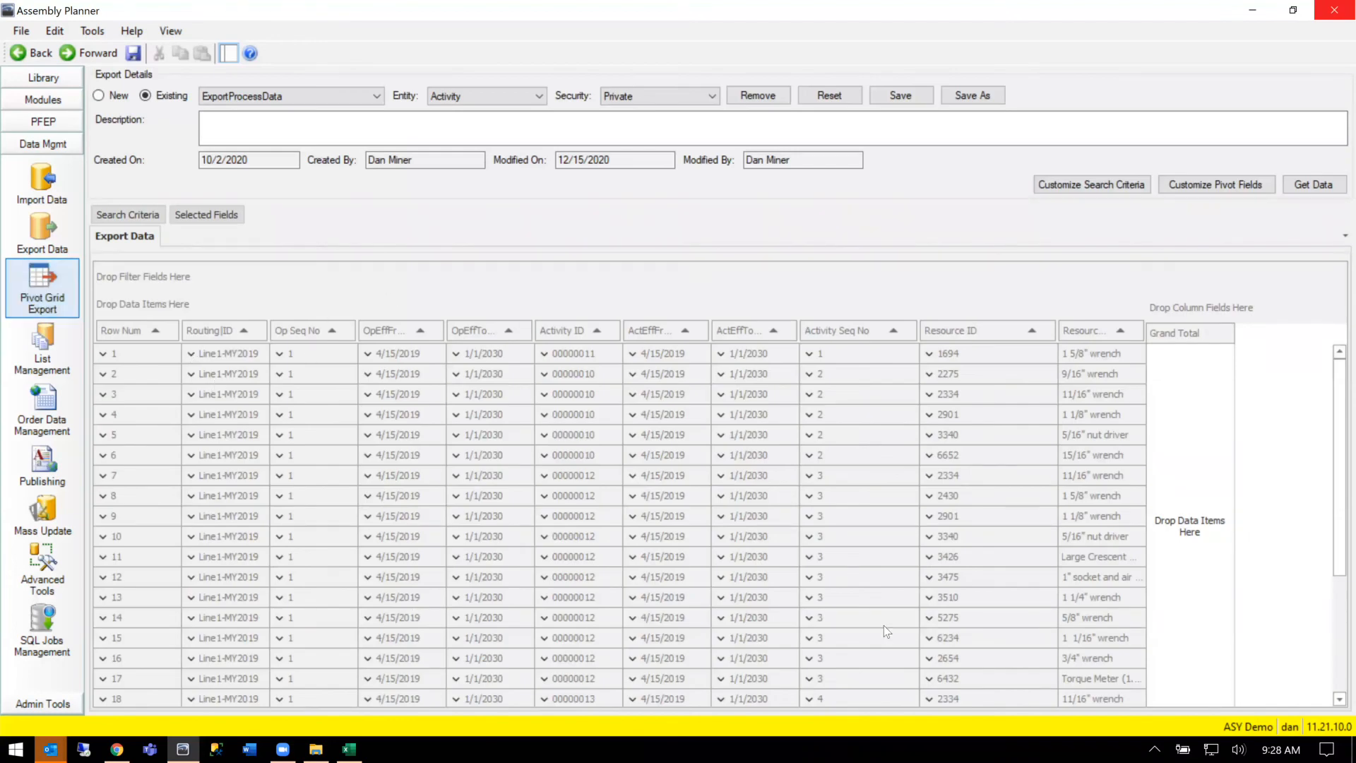
pyautogui.click(1238, 187)
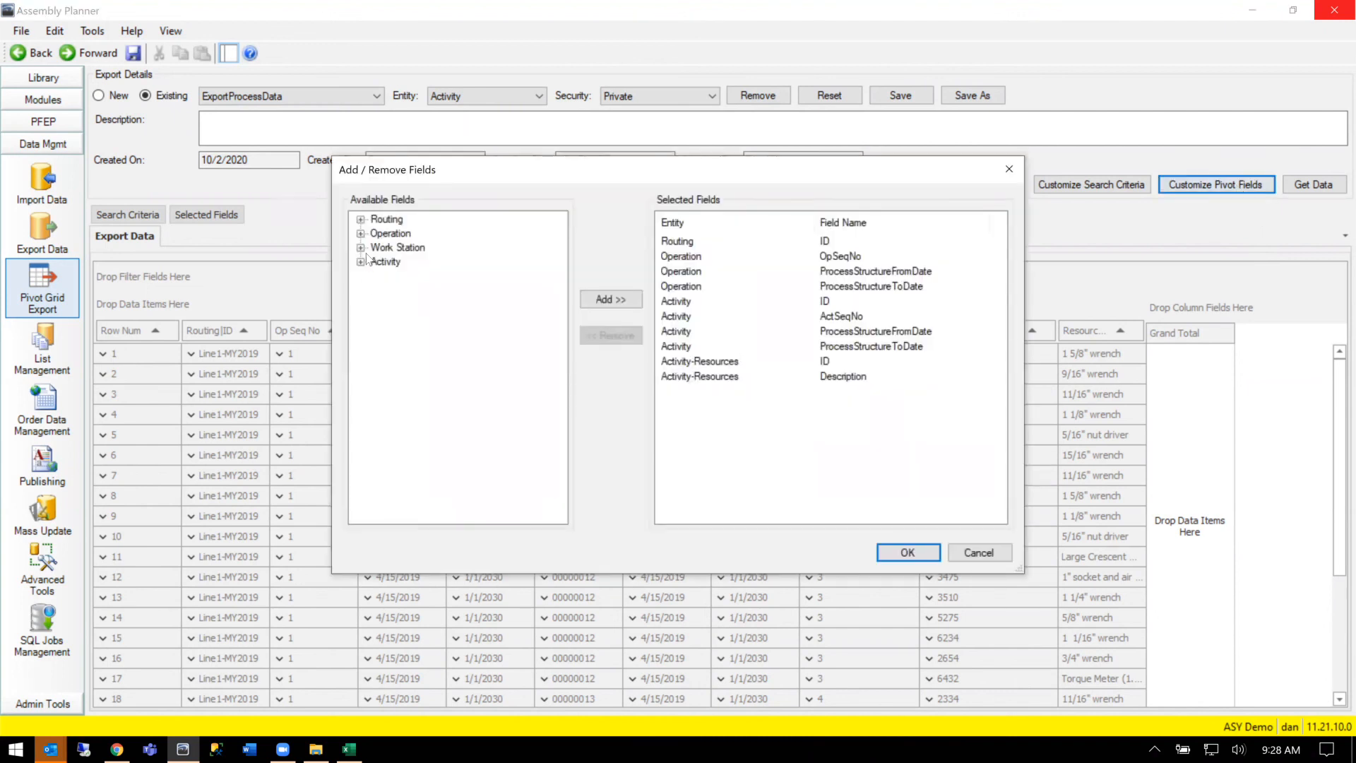
pyautogui.click(361, 247)
pyautogui.click(378, 262)
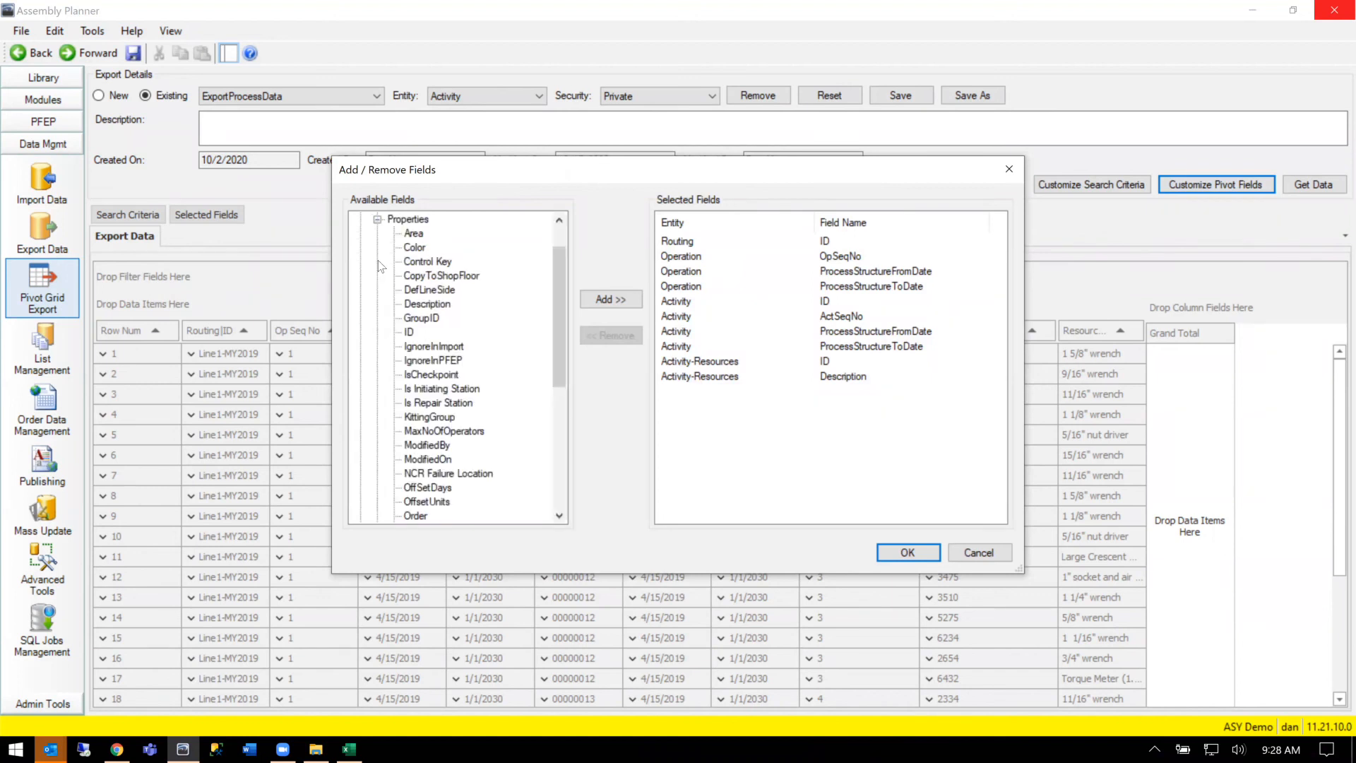
pyautogui.click(409, 332)
pyautogui.click(611, 300)
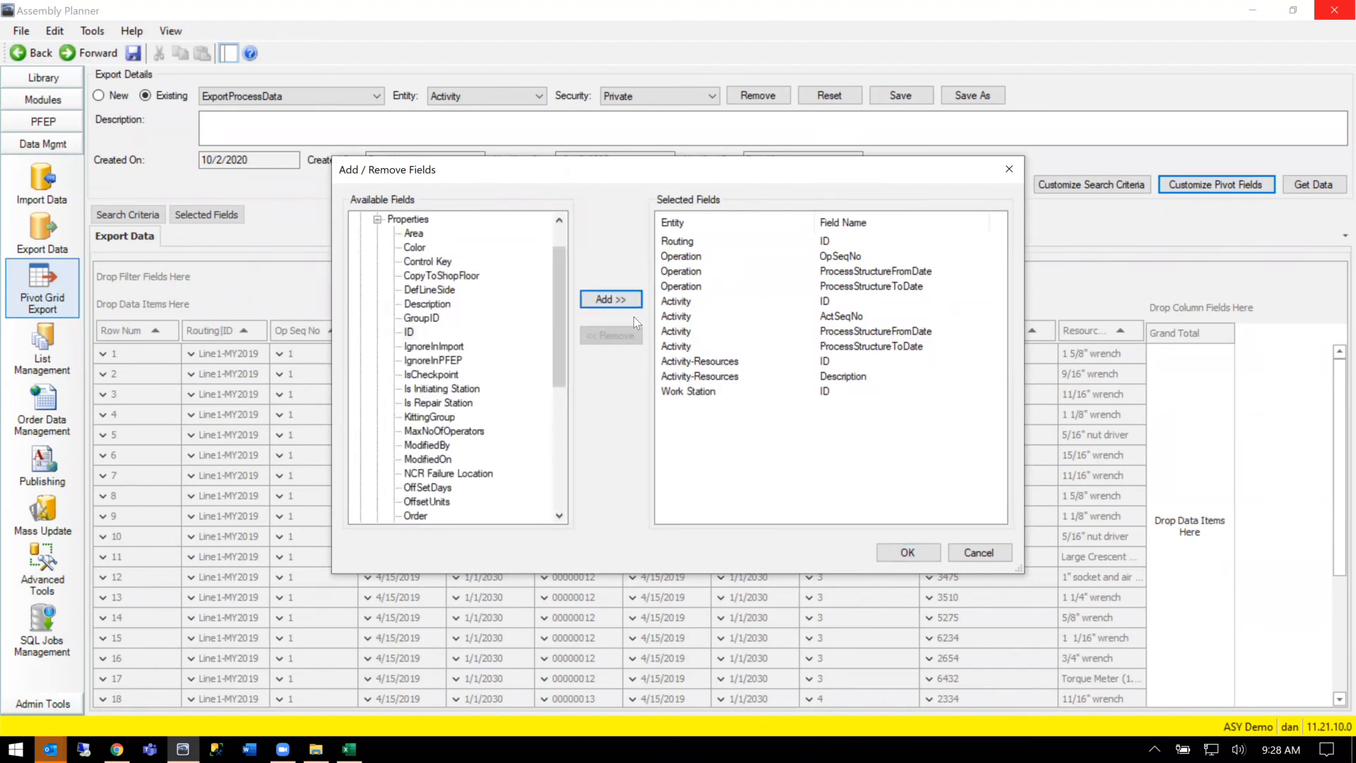
pyautogui.click(908, 554)
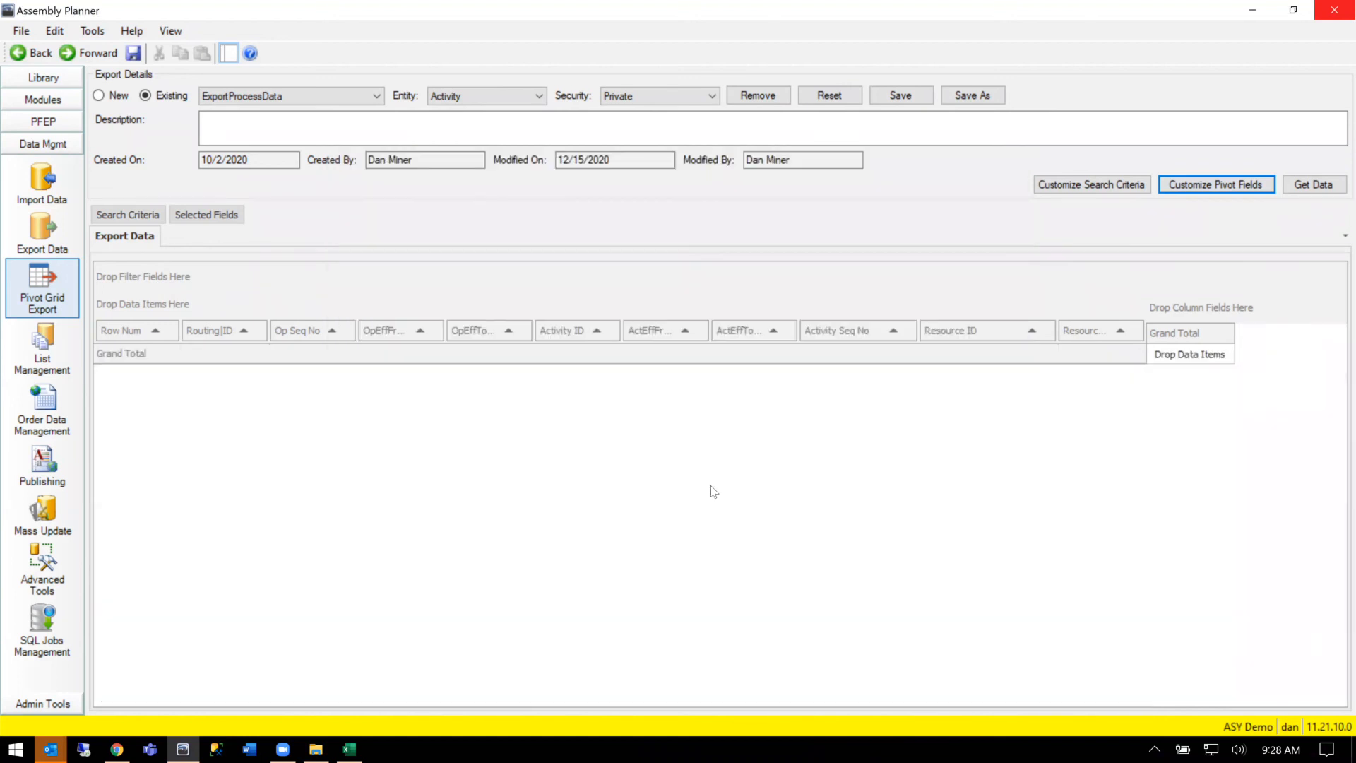
# Step: Check the Work Station ID alias among the selected fields and retrieve the export data again
pyautogui.click(223, 216)
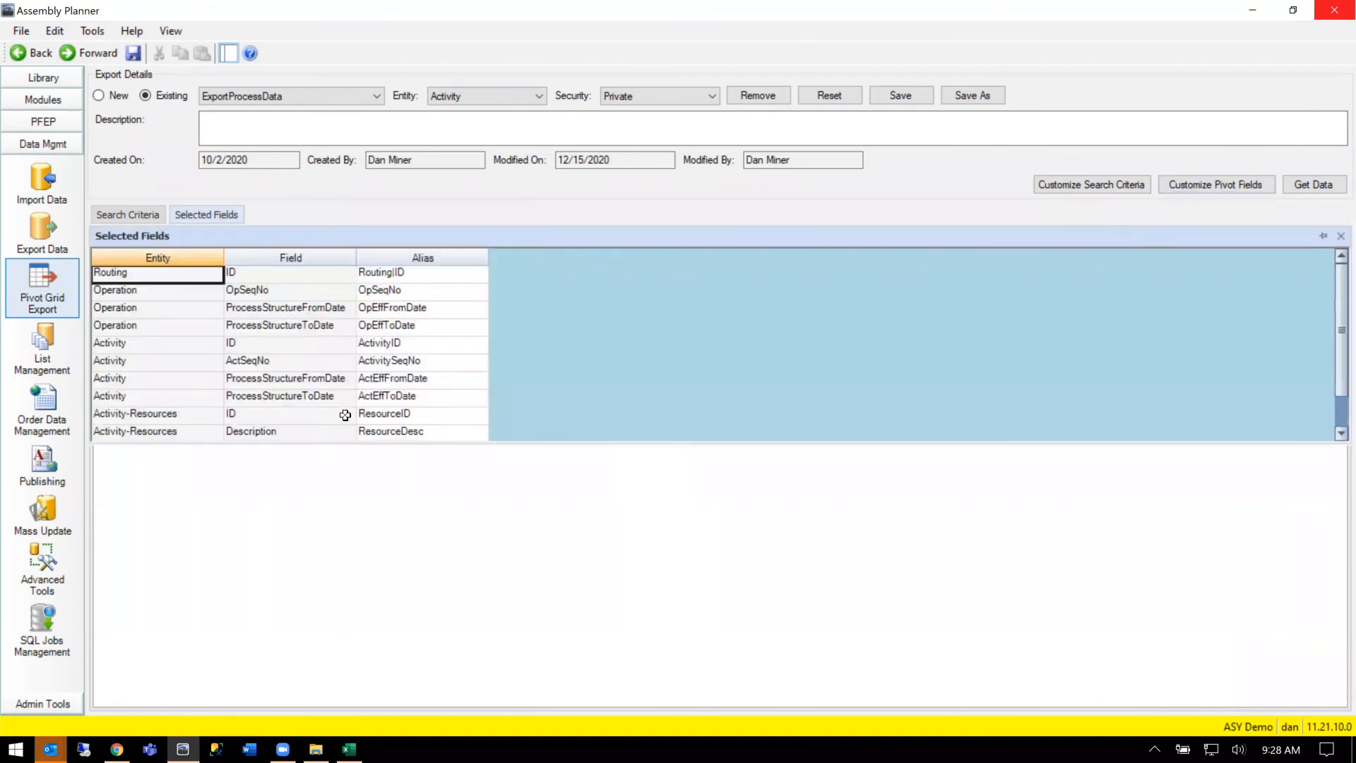
pyautogui.scroll(-1, 346, 393)
pyautogui.click(402, 413)
pyautogui.click(1314, 184)
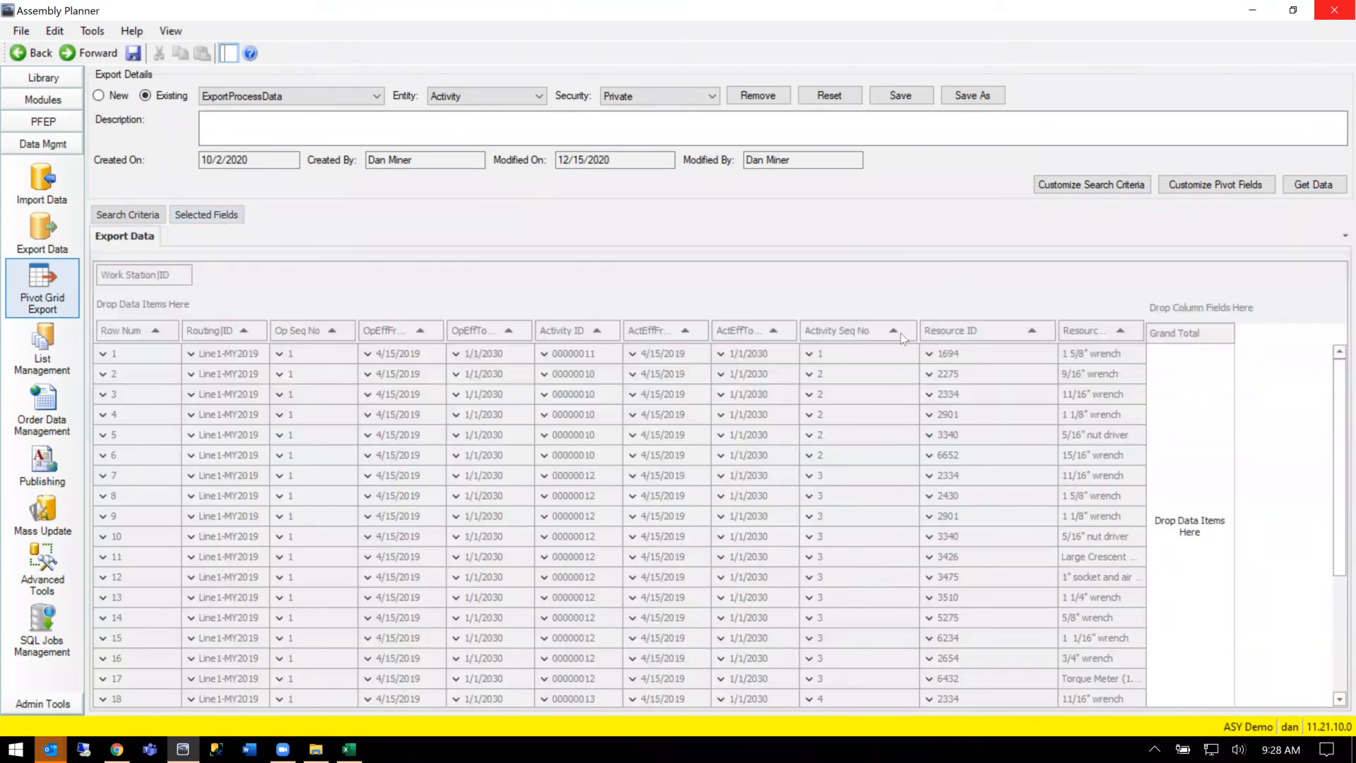
# Step: Move Activity Seq No, ActEffToDate, ActEffFromDate, Activity ID, OpEffToDate, OpEffFromDate and Op Seq No from the row fields to the filter area
pyautogui.moveTo(854, 327); pyautogui.dragTo(699, 283)
pyautogui.moveTo(736, 325); pyautogui.dragTo(304, 282)
pyautogui.moveTo(633, 329); pyautogui.dragTo(508, 285)
pyautogui.moveTo(580, 327); pyautogui.dragTo(497, 282)
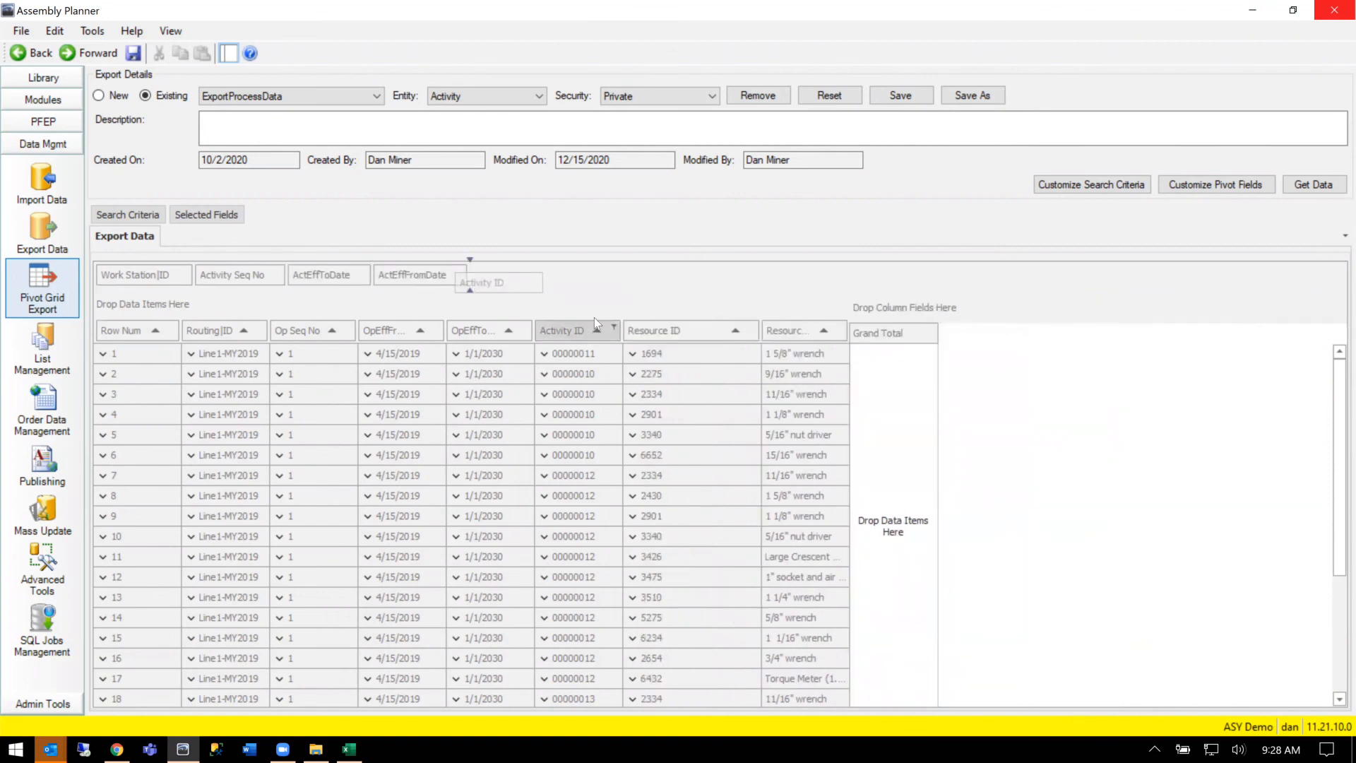
pyautogui.moveTo(473, 330); pyautogui.dragTo(566, 282)
pyautogui.moveTo(398, 337); pyautogui.dragTo(654, 284)
pyautogui.moveTo(303, 329); pyautogui.dragTo(753, 279)
# Step: Place Work Station ID in the row fields directly after Routing ID and widen the Resource Desc column
pyautogui.moveTo(115, 283); pyautogui.dragTo(282, 329)
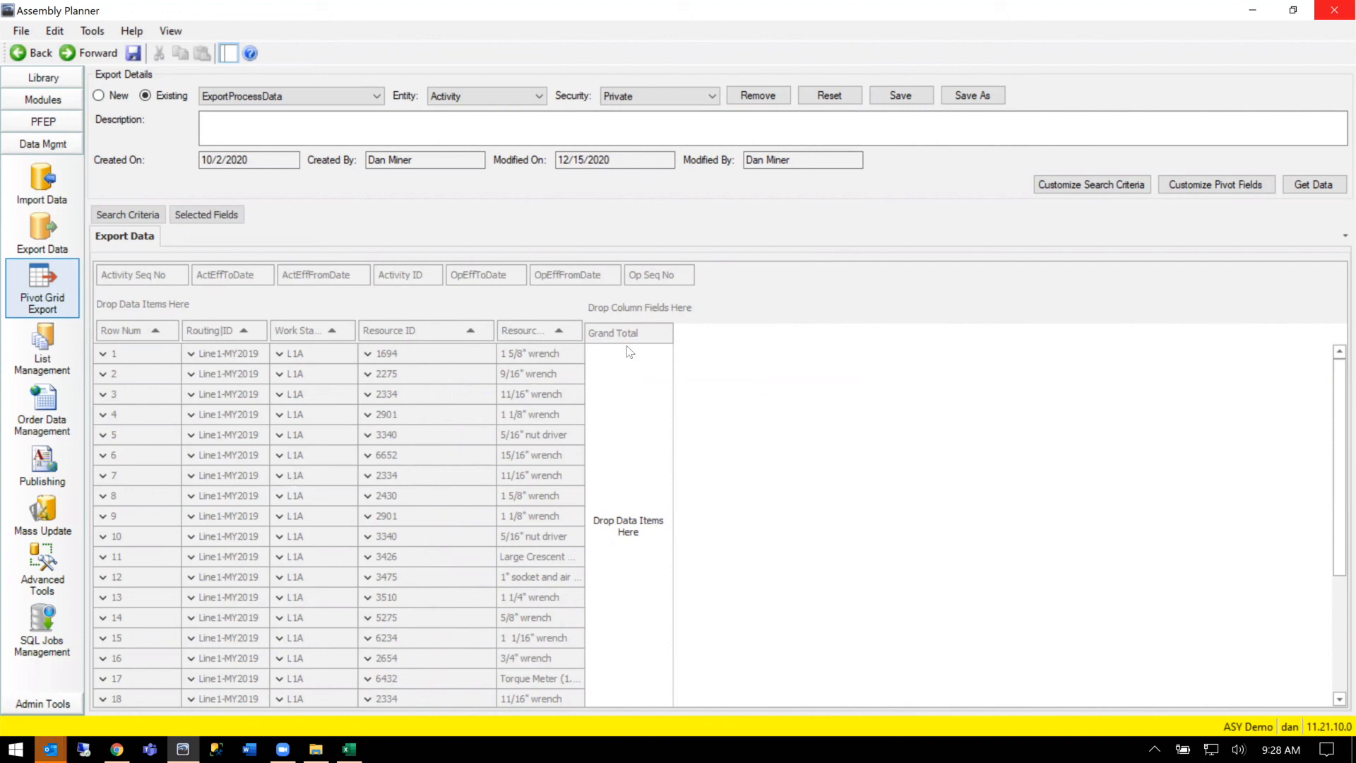
pyautogui.moveTo(586, 333); pyautogui.dragTo(644, 341)
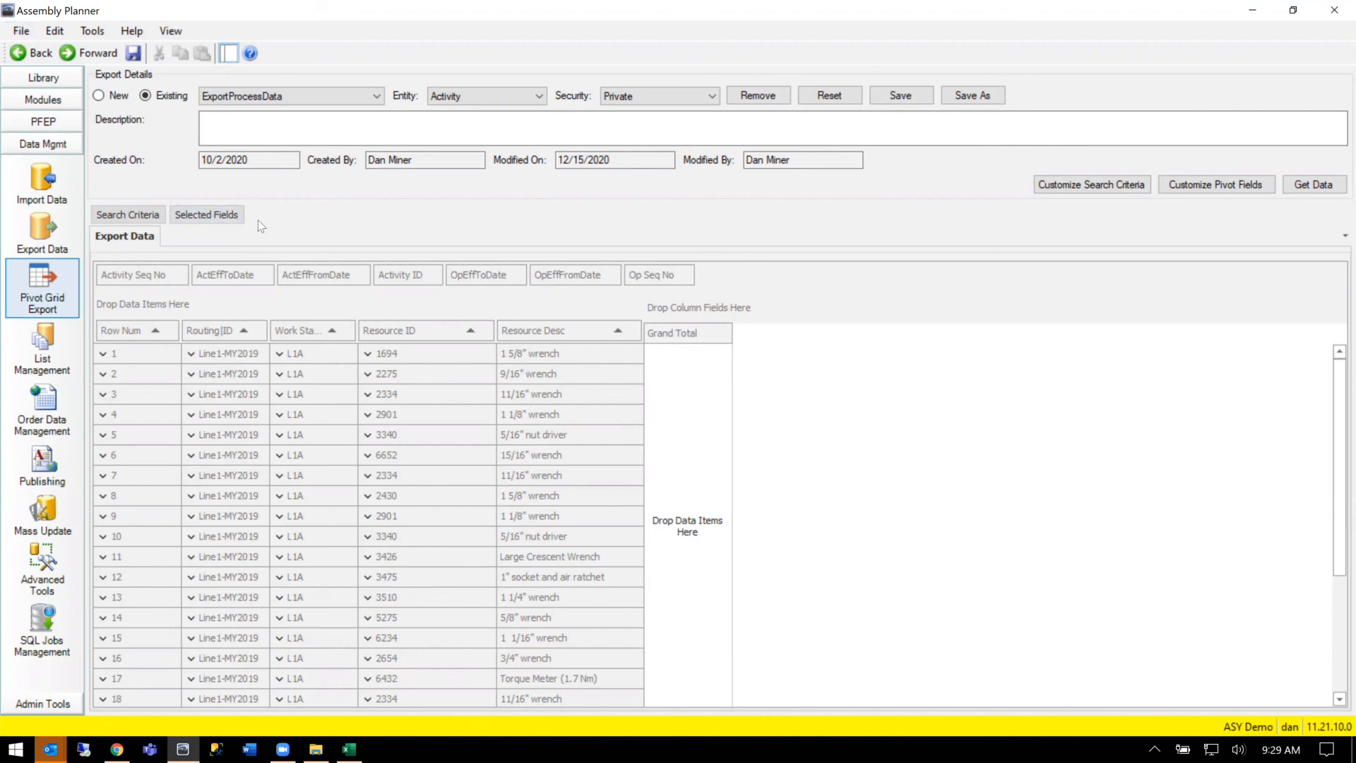
# Step: Examine the Activity resource fields available for the pivot export, down to Tool Size, Torque and Type, without adding any
pyautogui.click(215, 212)
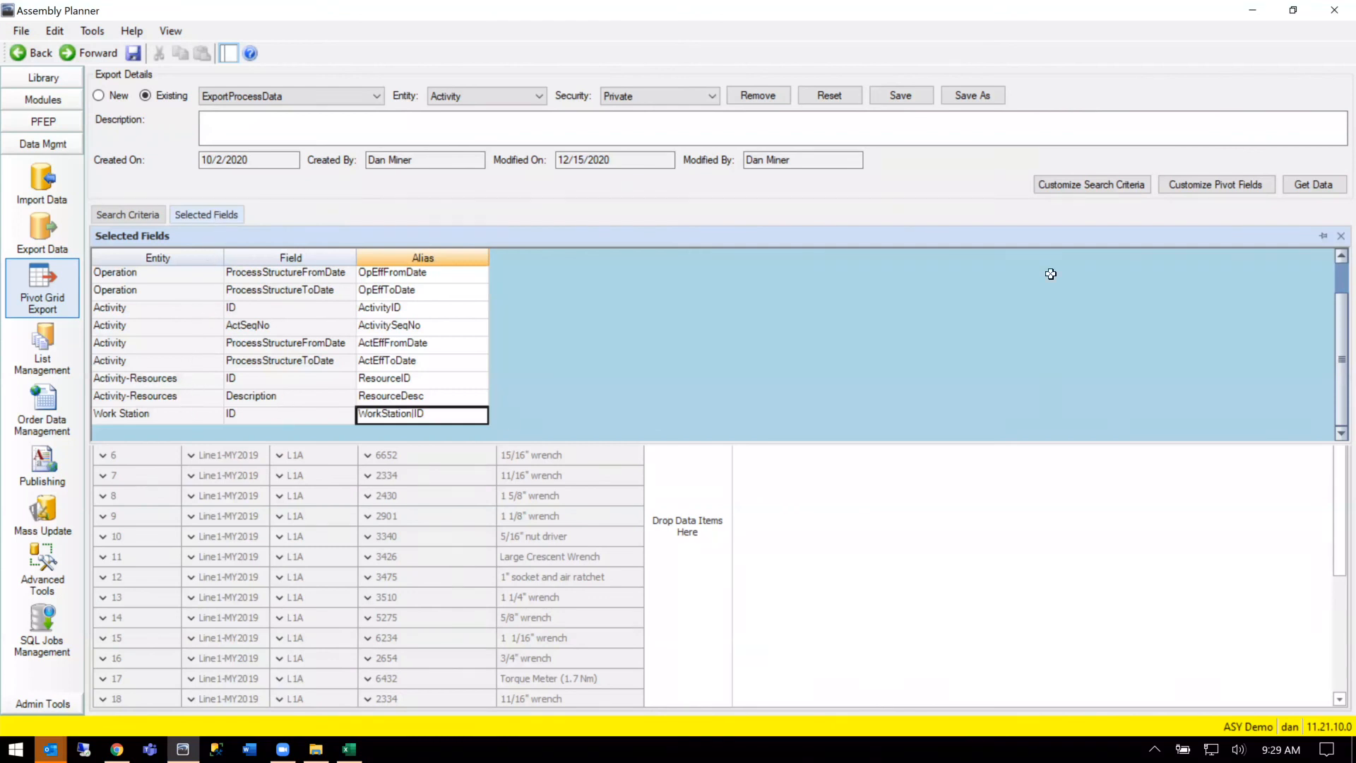
pyautogui.click(1250, 185)
pyautogui.click(360, 262)
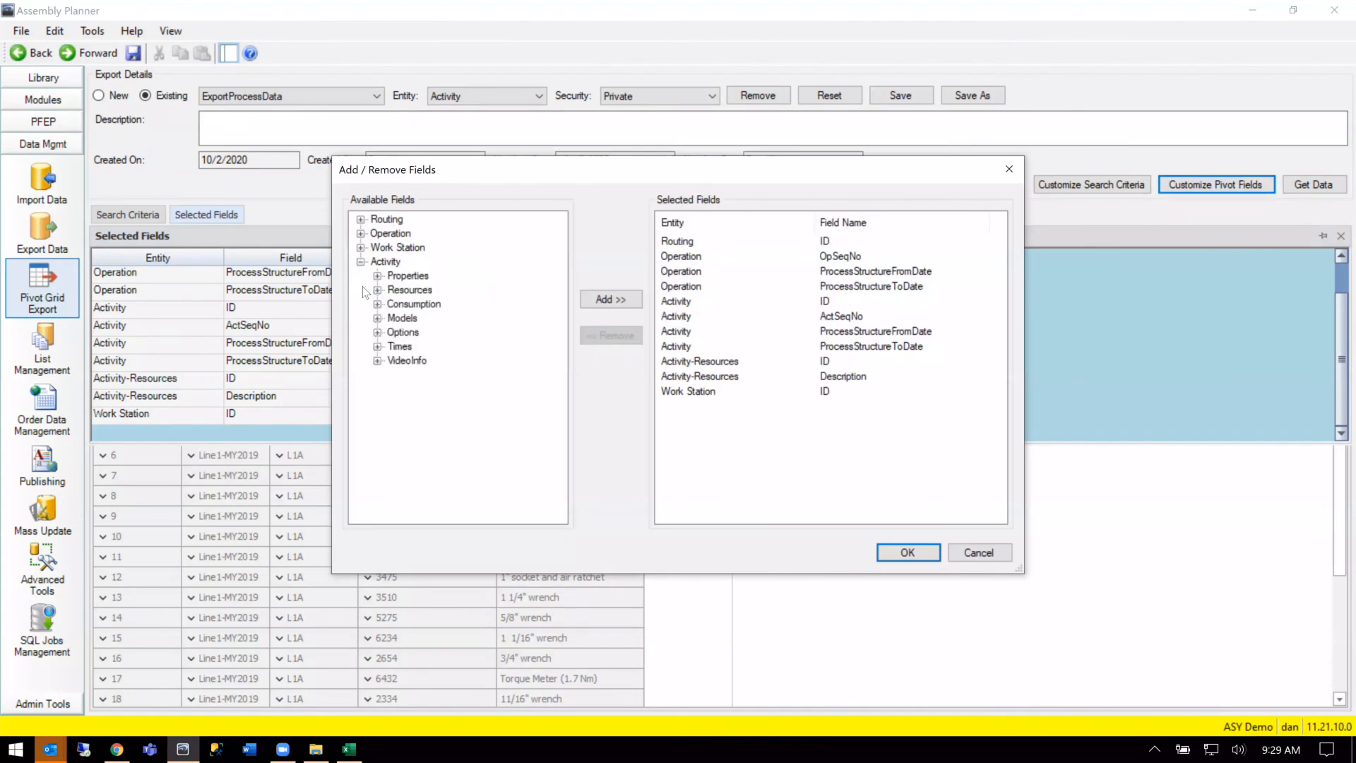
pyautogui.click(377, 290)
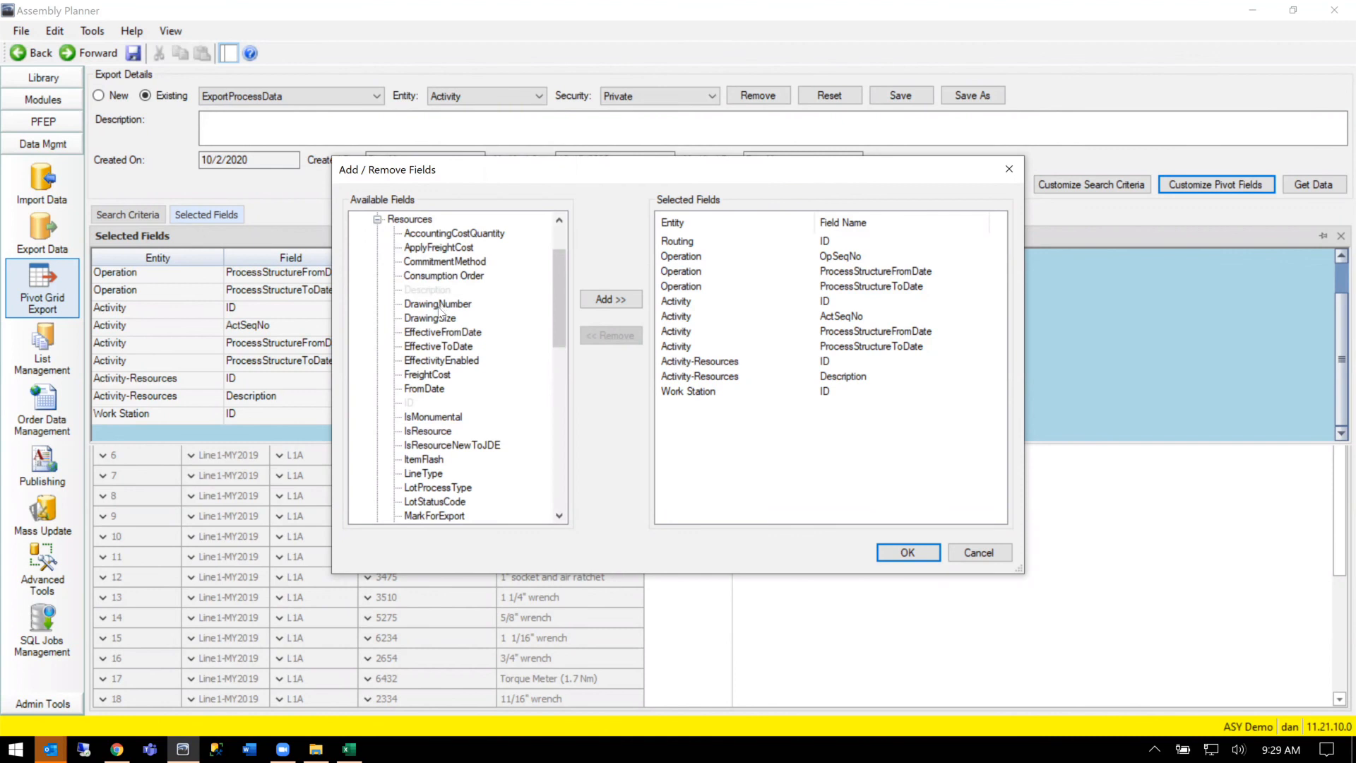
pyautogui.scroll(-9, 440, 311)
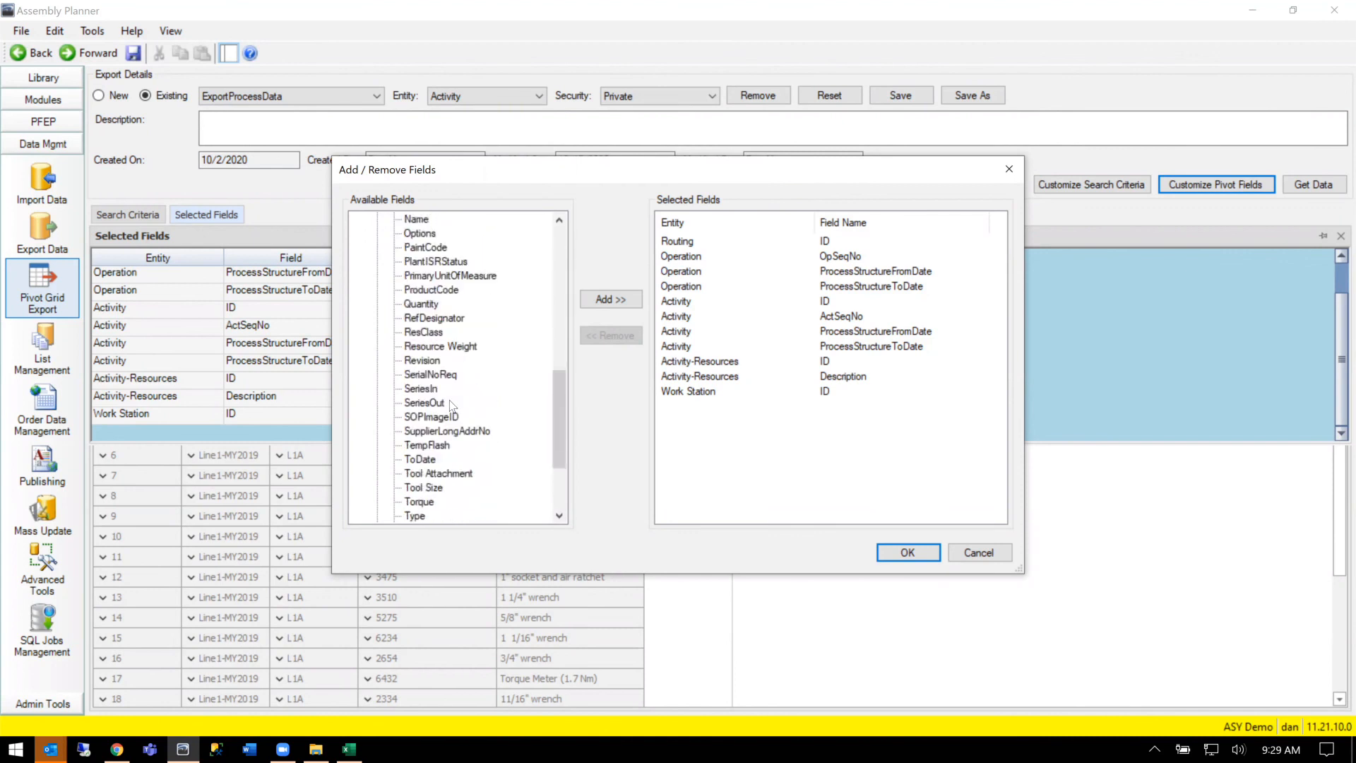
pyautogui.scroll(-3, 452, 405)
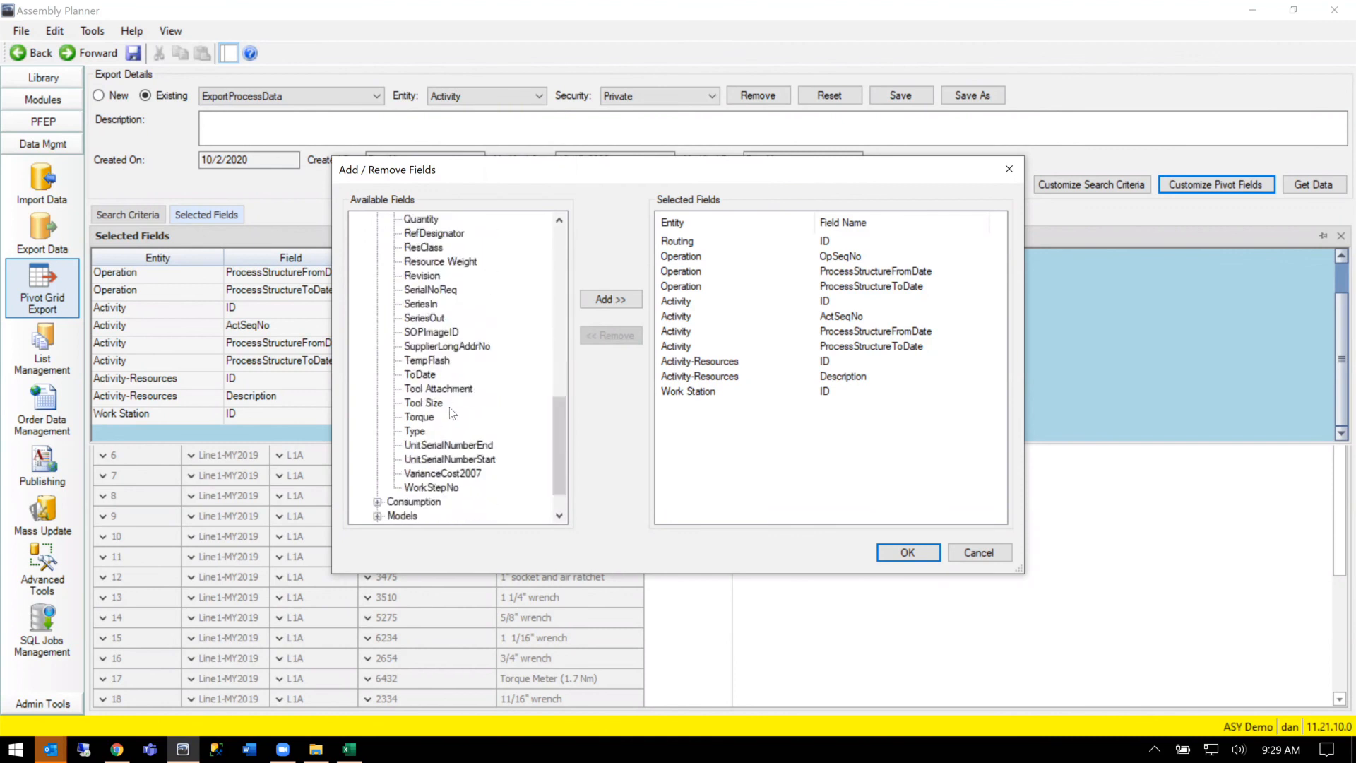
pyautogui.click(992, 553)
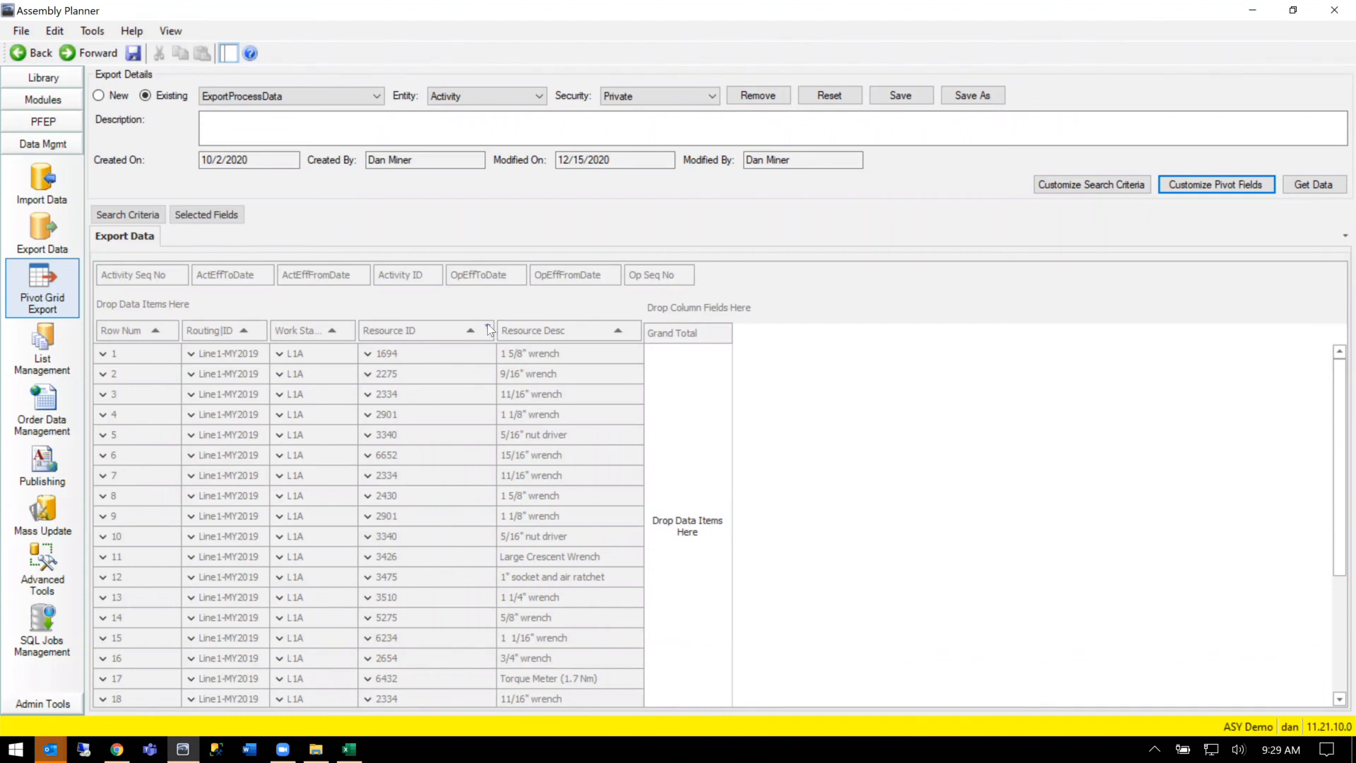
# Step: Move Row Num to the filter area and filter the Work Station ID field to L1A
pyautogui.moveTo(124, 328); pyautogui.dragTo(729, 277)
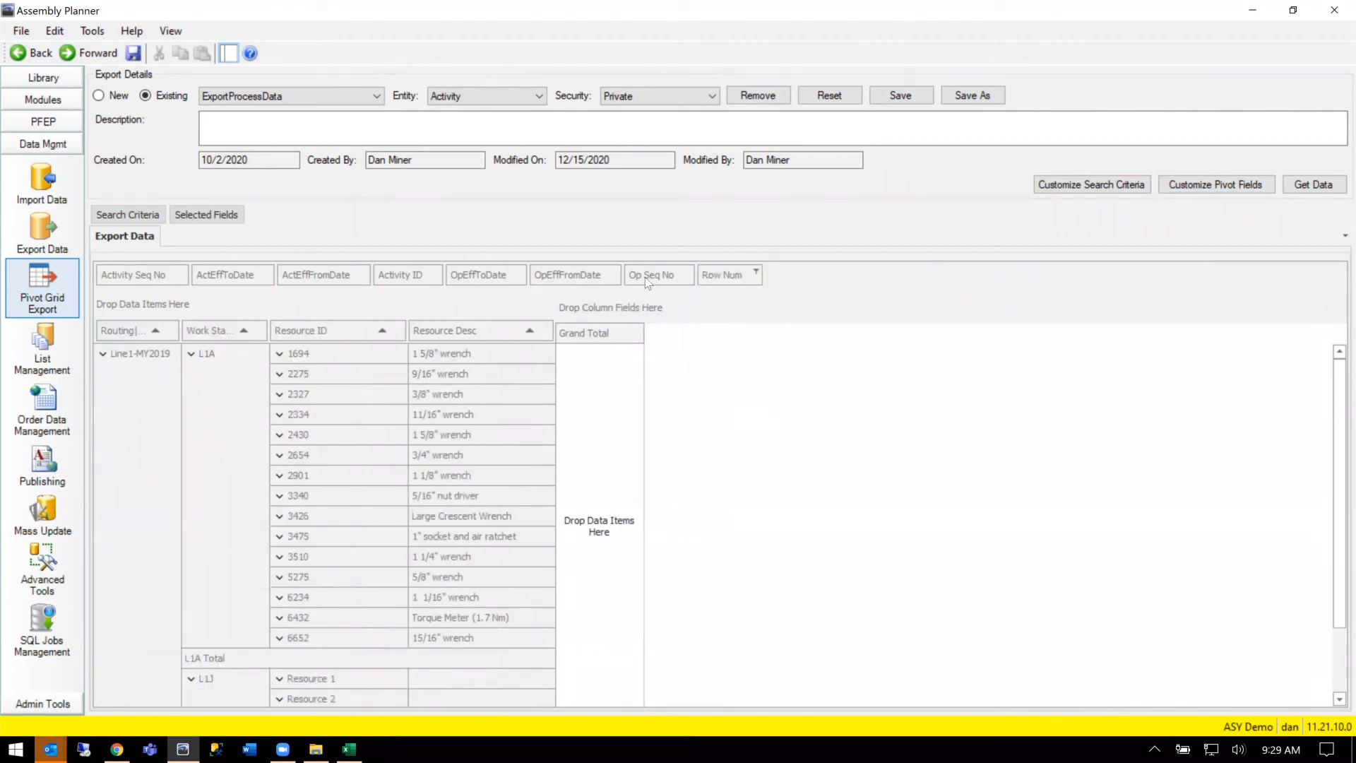
pyautogui.click(262, 328)
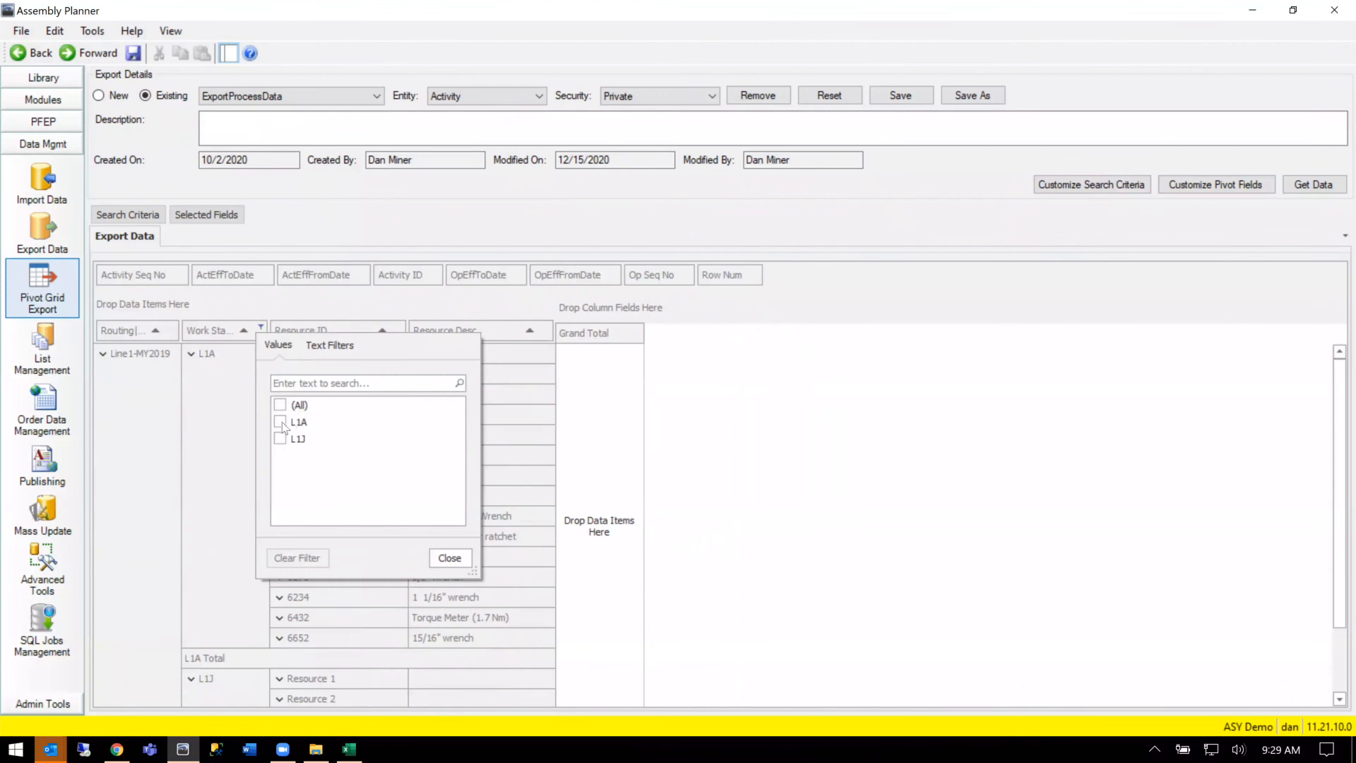
pyautogui.click(280, 423)
pyautogui.click(449, 558)
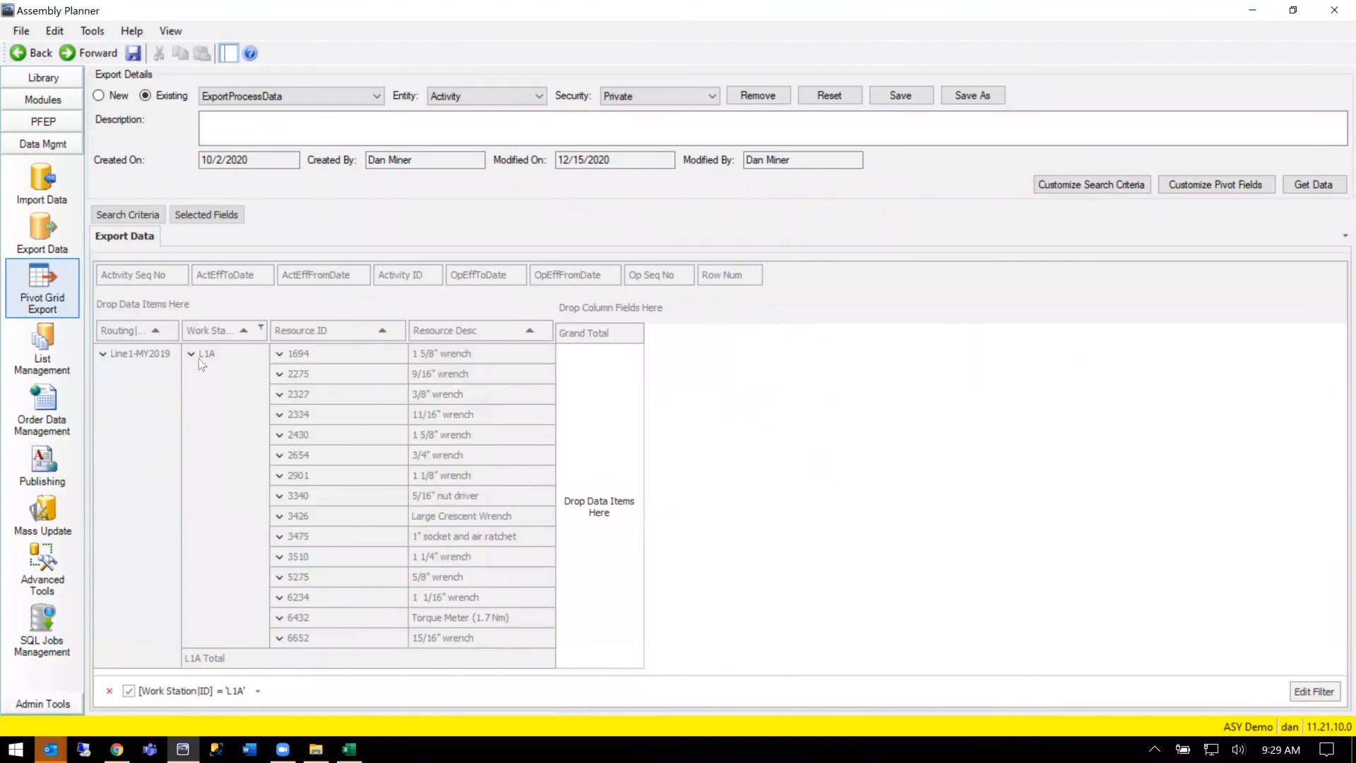